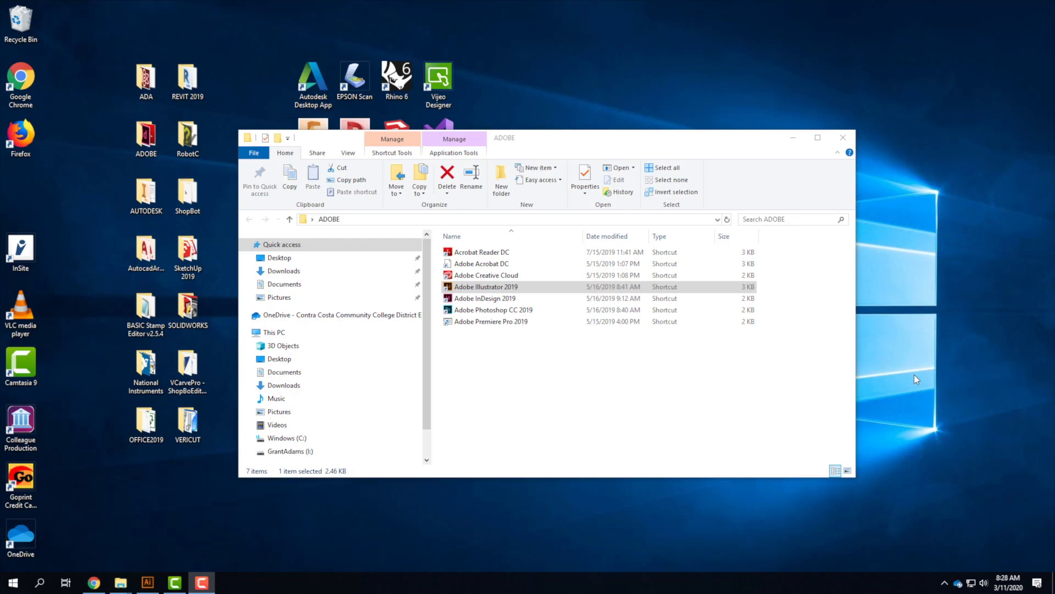
Switch to Chrome and open the Exercise 113 page from the Spring 2020 Digital Tools For Designers (Archi 135) exercises on the course site
{"action": "left_click", "coordinate": [155, 586]}
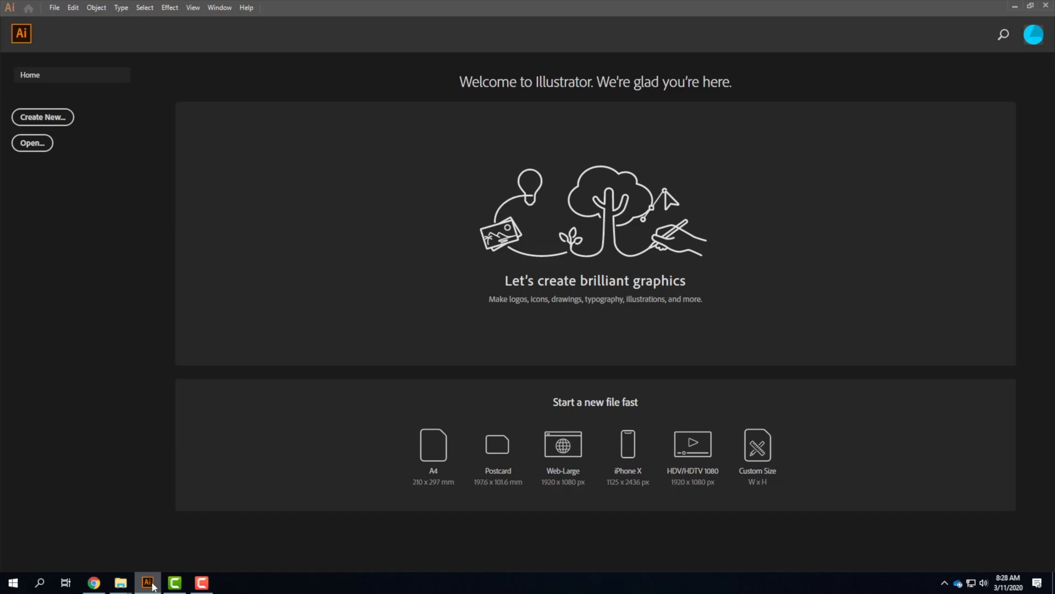
{"action": "left_click", "coordinate": [94, 583]}
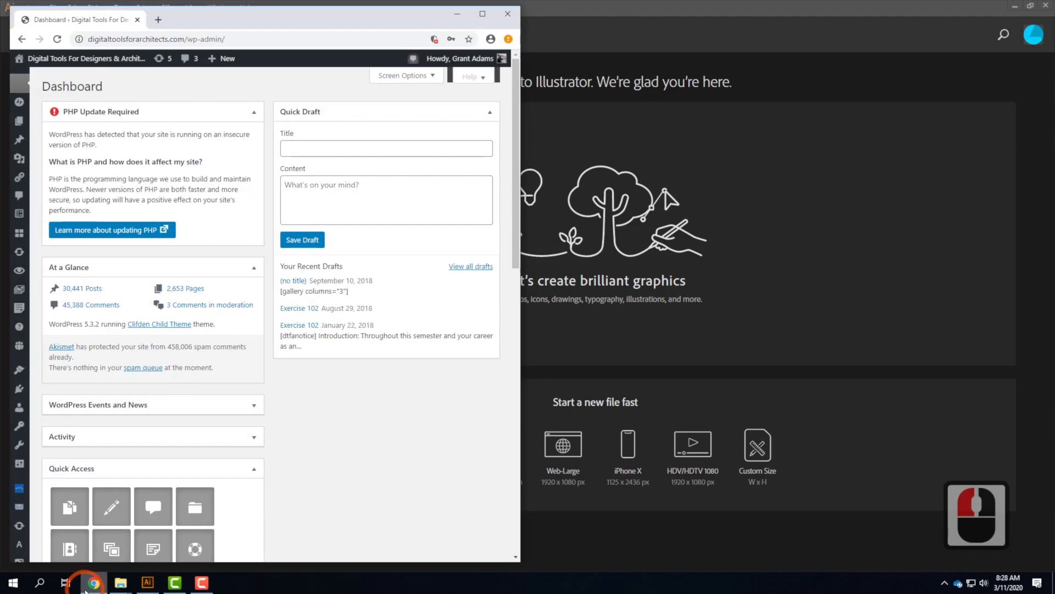
{"action": "mouse_move", "coordinate": [43, 58]}
{"action": "left_click", "coordinate": [41, 78]}
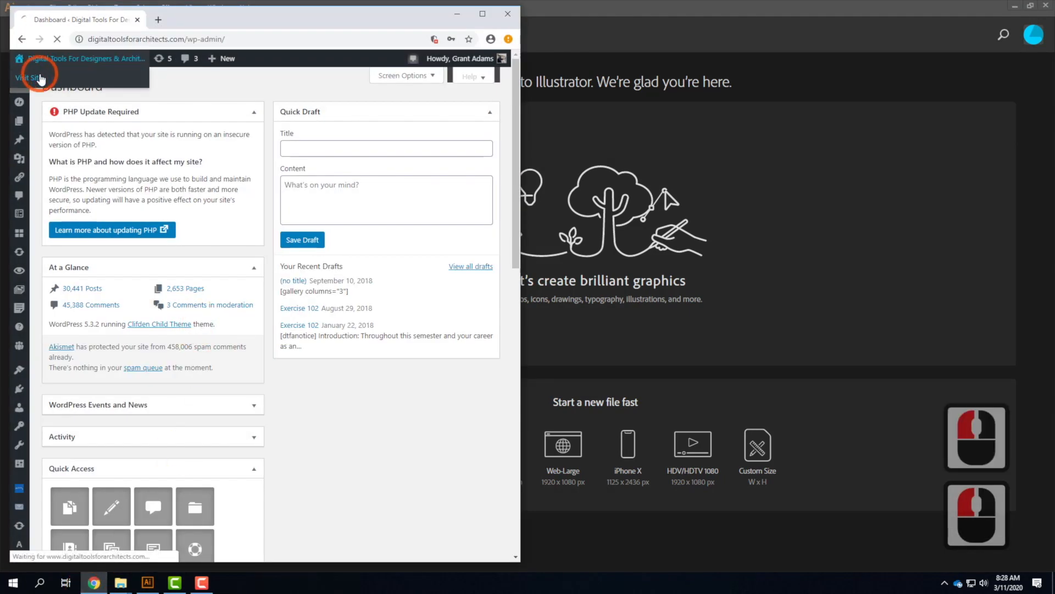
{"action": "mouse_move", "coordinate": [228, 175]}
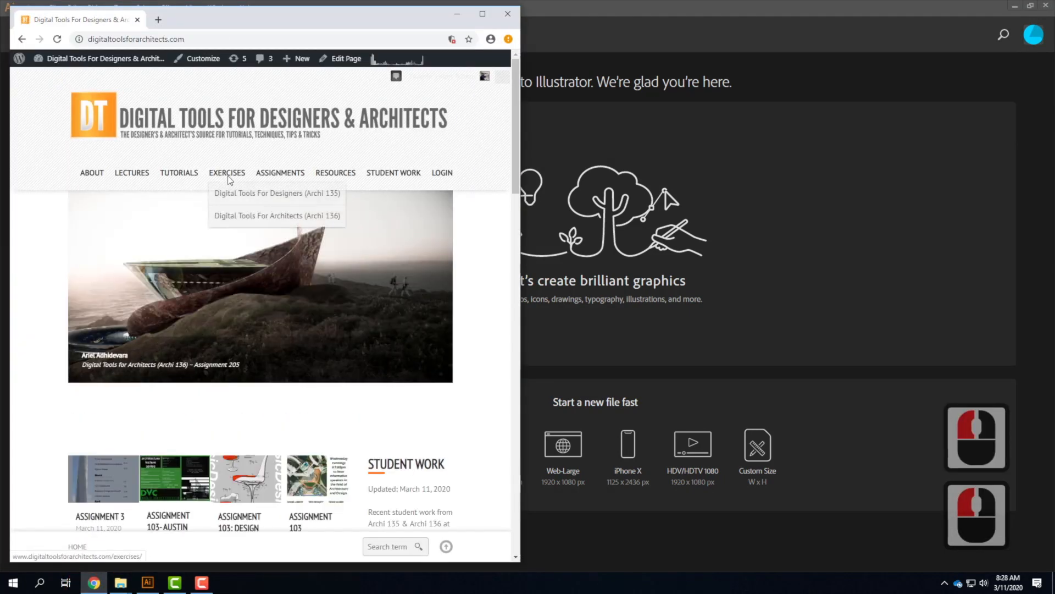
{"action": "mouse_move", "coordinate": [230, 202]}
{"action": "left_click", "coordinate": [106, 191]}
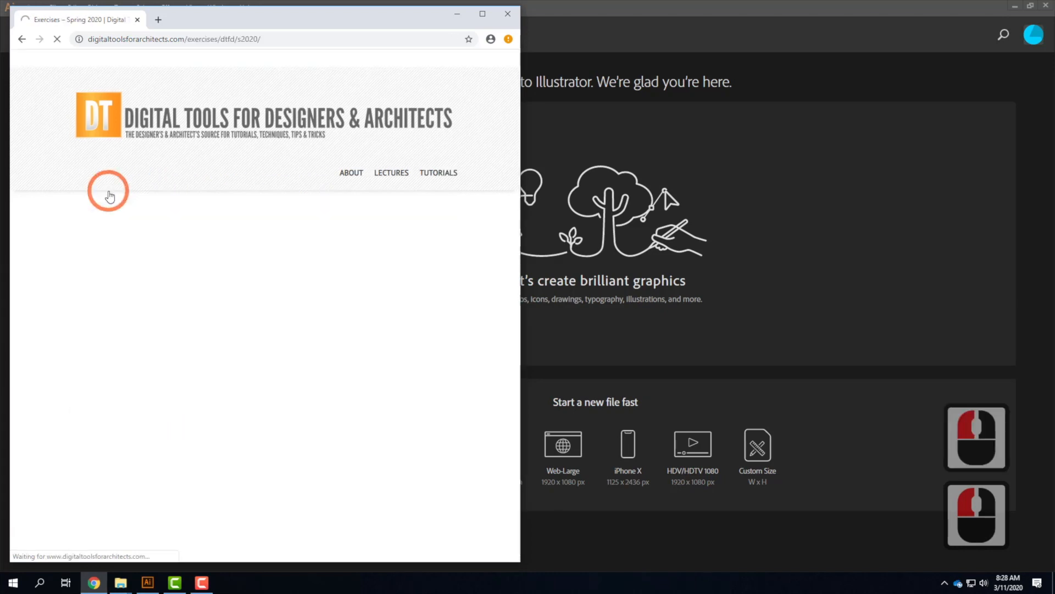
{"action": "scroll", "coordinate": [360, 389], "scroll_direction": "down", "scroll_amount": 11}
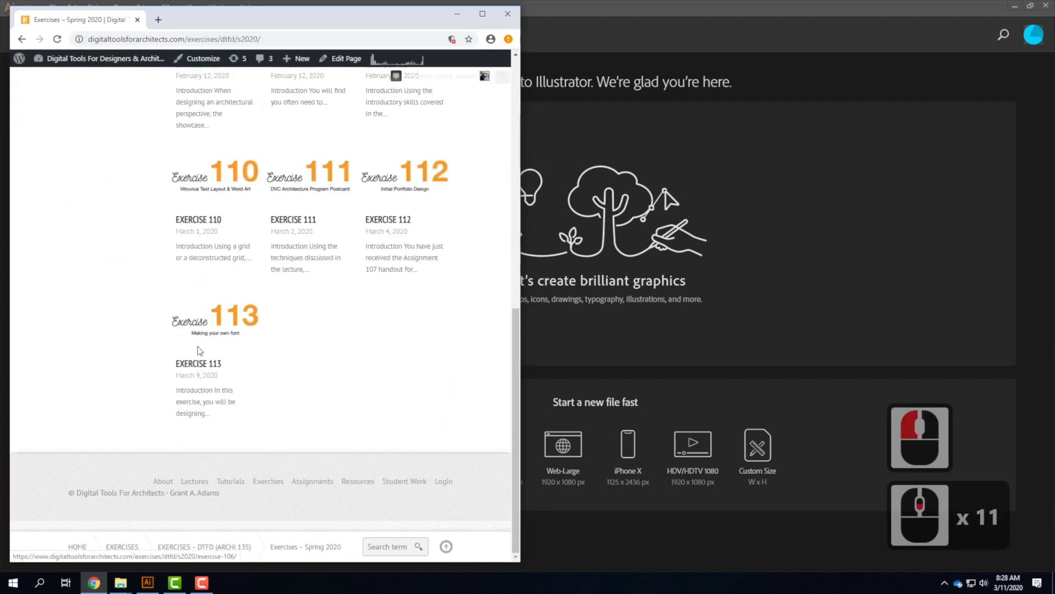
{"action": "left_click", "coordinate": [208, 320]}
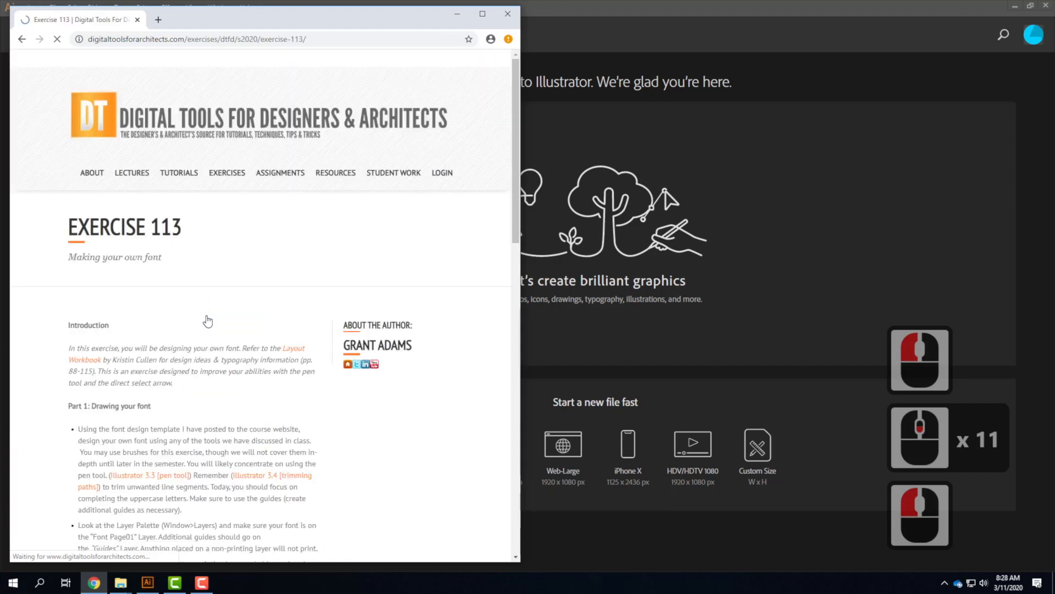
Download the Illustrator template for Exercise 113 from the exercise page's downloads
{"action": "scroll", "coordinate": [295, 308], "scroll_direction": "down", "scroll_amount": 5}
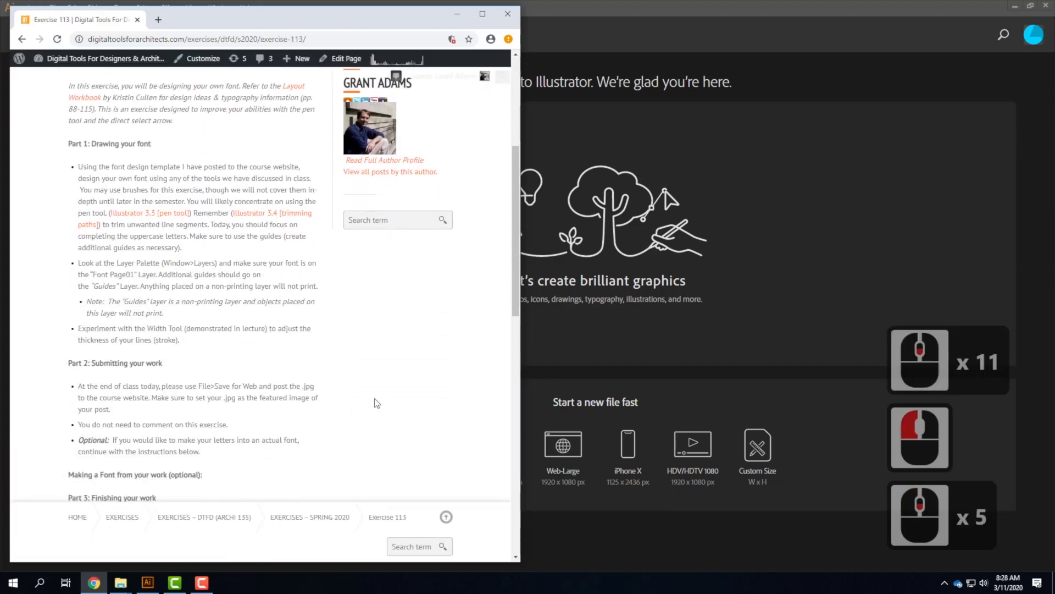
{"action": "scroll", "coordinate": [377, 403], "scroll_direction": "down", "scroll_amount": 9}
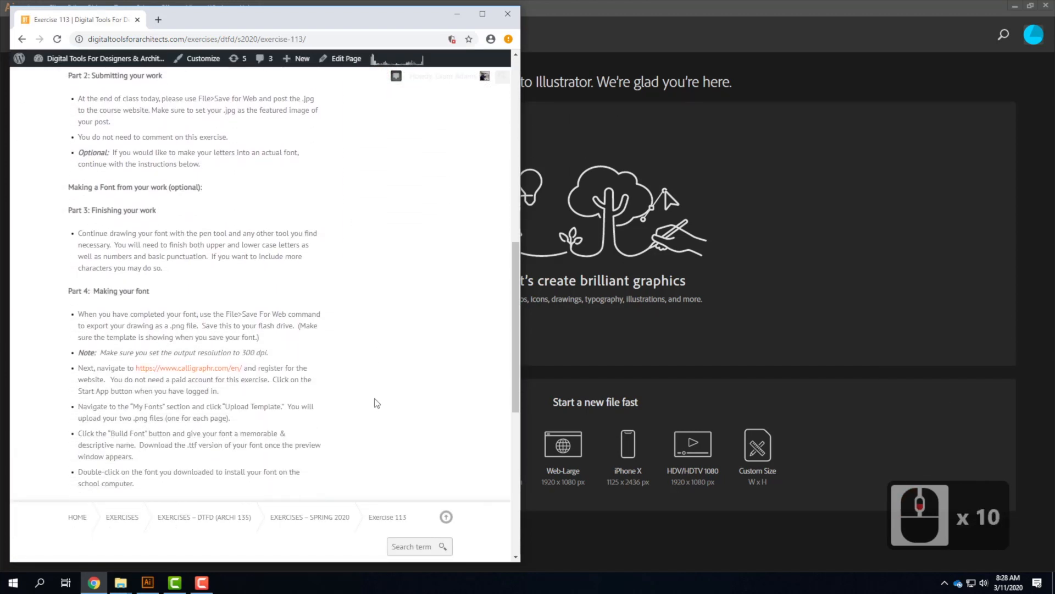
{"action": "scroll", "coordinate": [377, 403], "scroll_direction": "down", "scroll_amount": 3}
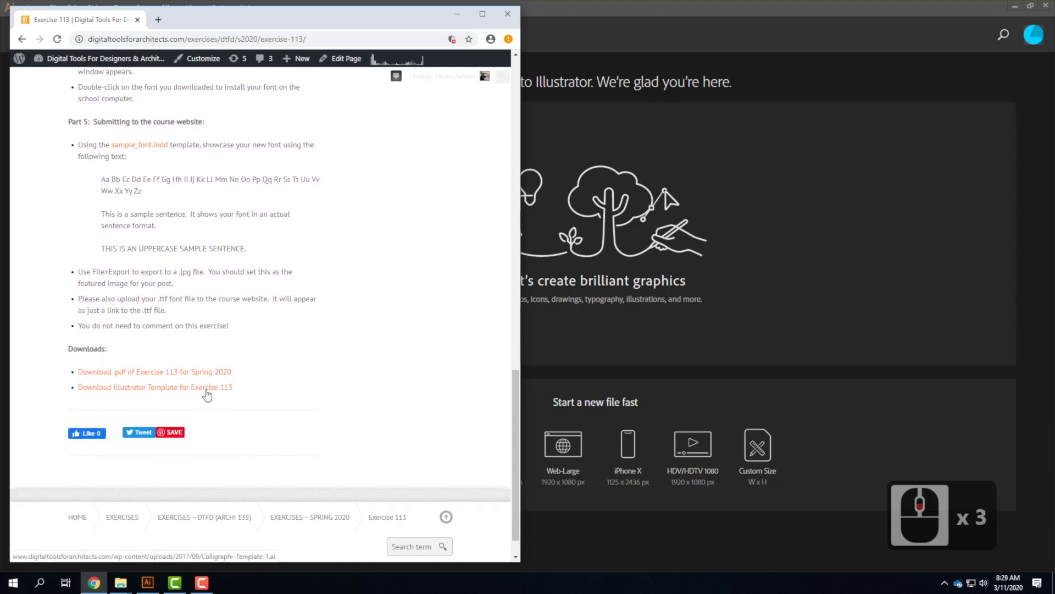
{"action": "left_click", "coordinate": [207, 392]}
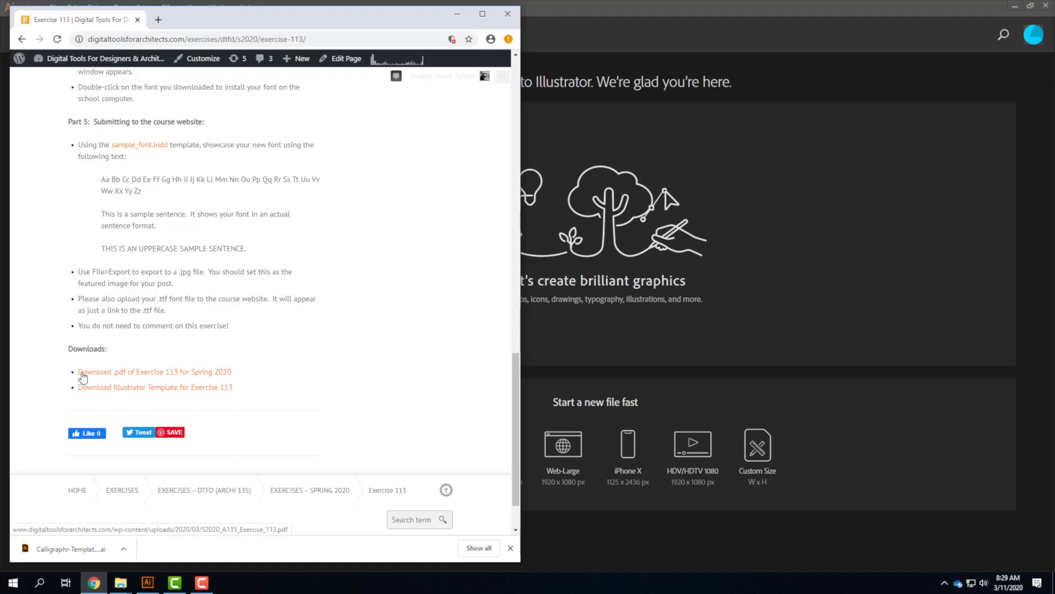
Open the downloaded Calligraphr template in Adobe Illustrator 2019 and dismiss the welcome tour
{"action": "left_click", "coordinate": [85, 550]}
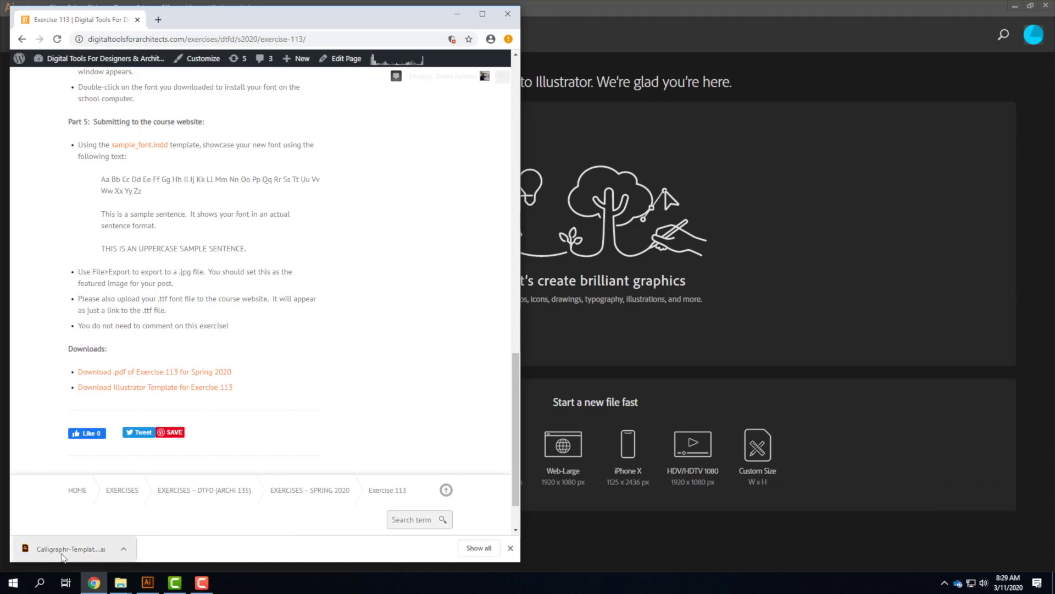
{"action": "left_click", "coordinate": [62, 555]}
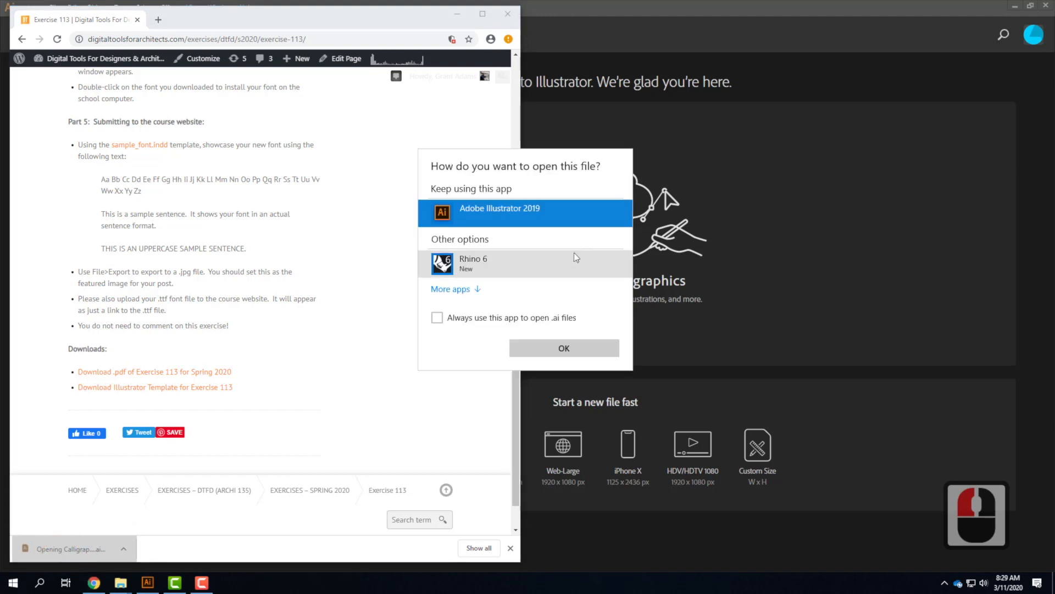
{"action": "left_click", "coordinate": [565, 348]}
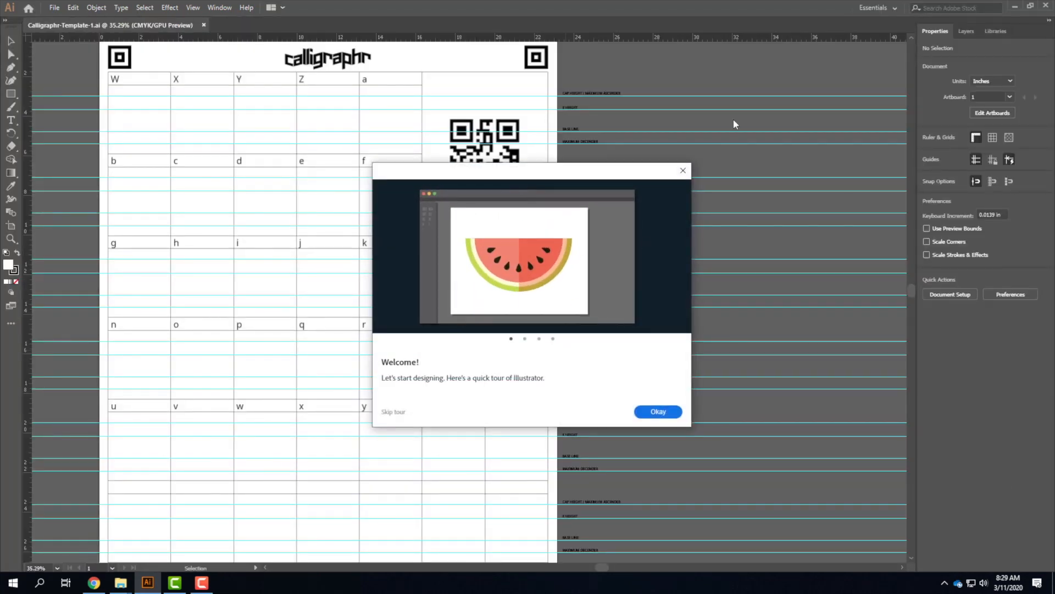
{"action": "left_click", "coordinate": [683, 171]}
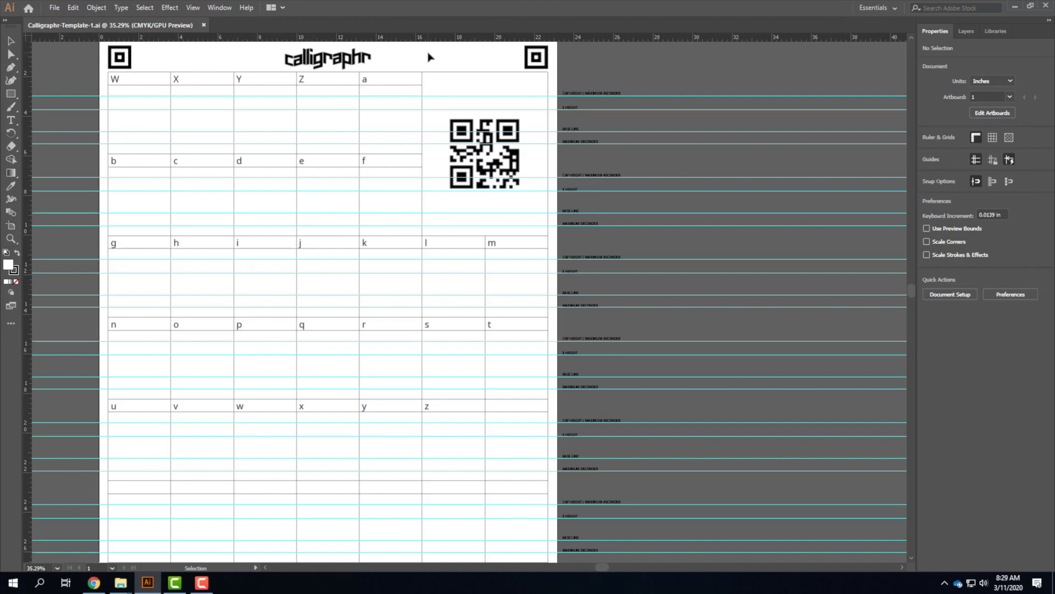
Search the web for "caligraphr" in a new Chrome tab, look over the Calligraphr home page, and return to Illustrator
{"action": "left_click", "coordinate": [94, 582]}
{"action": "left_click", "coordinate": [198, 11]}
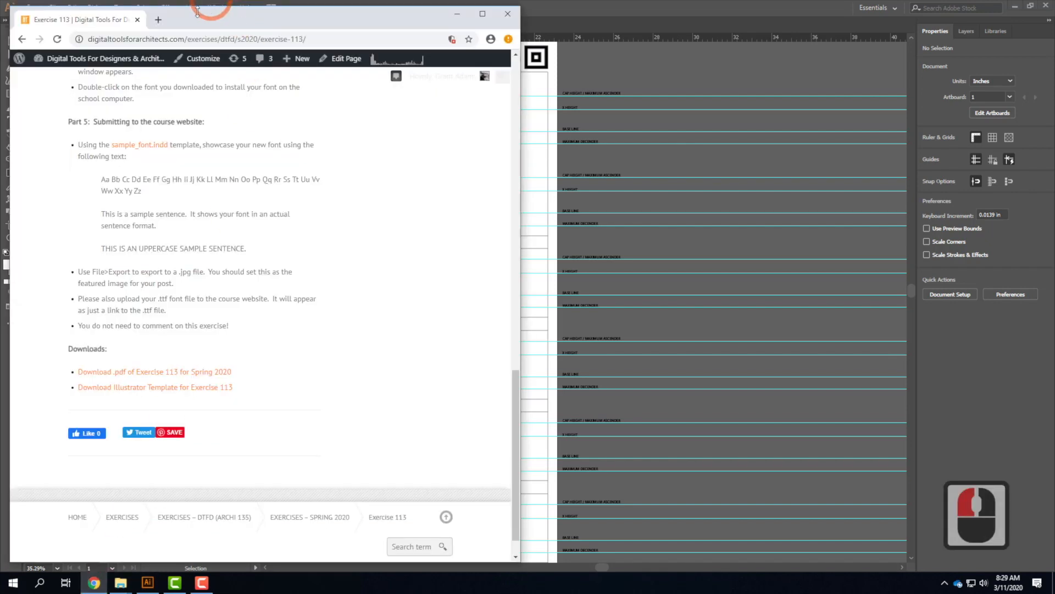
{"action": "left_click", "coordinate": [158, 21]}
{"action": "type", "text": "caligraph"}
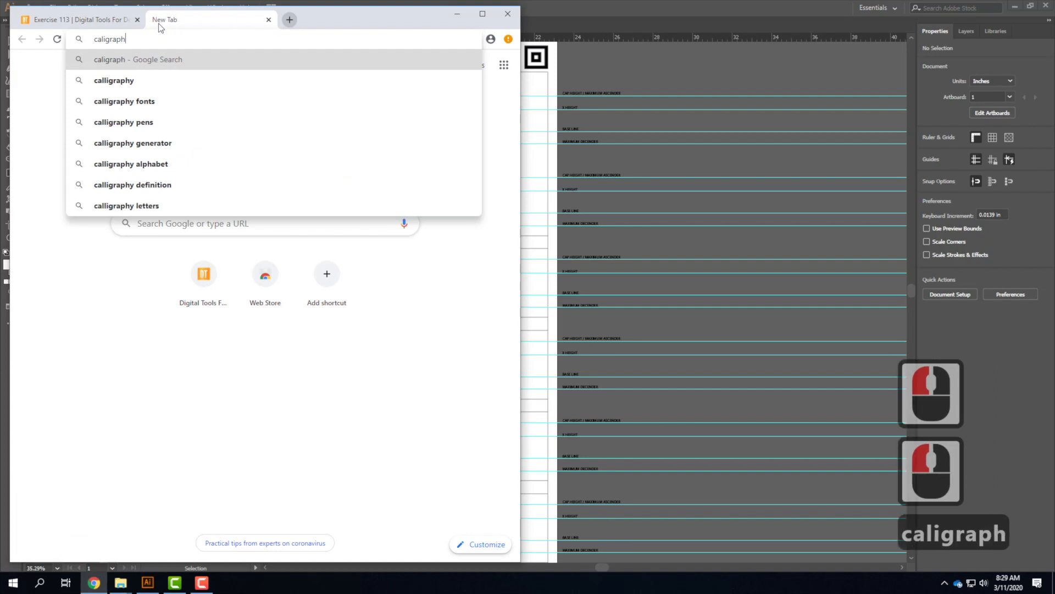
{"action": "type", "text": "r"}
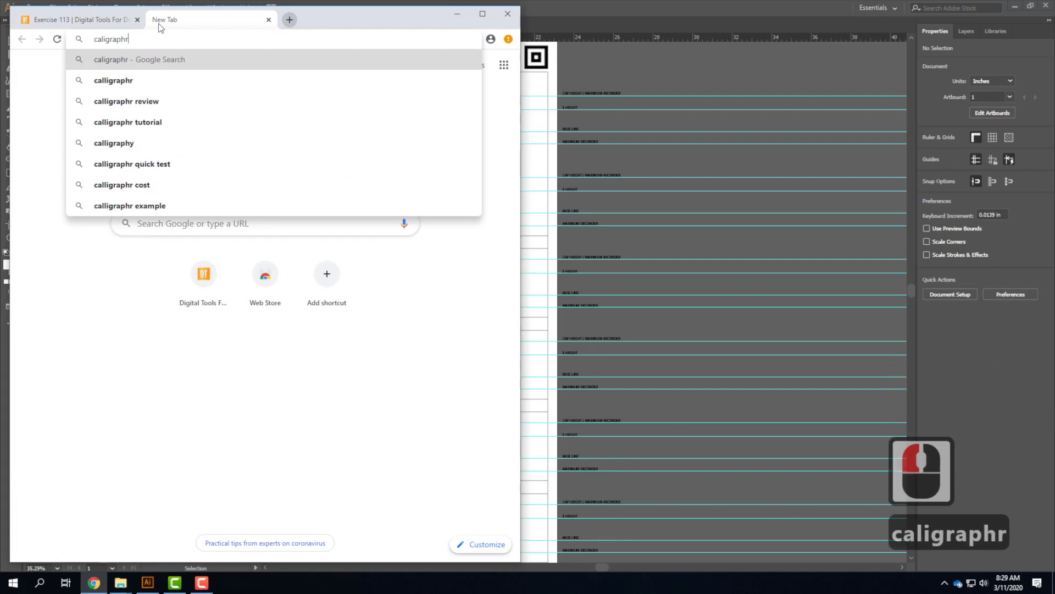
{"action": "key", "text": "Return"}
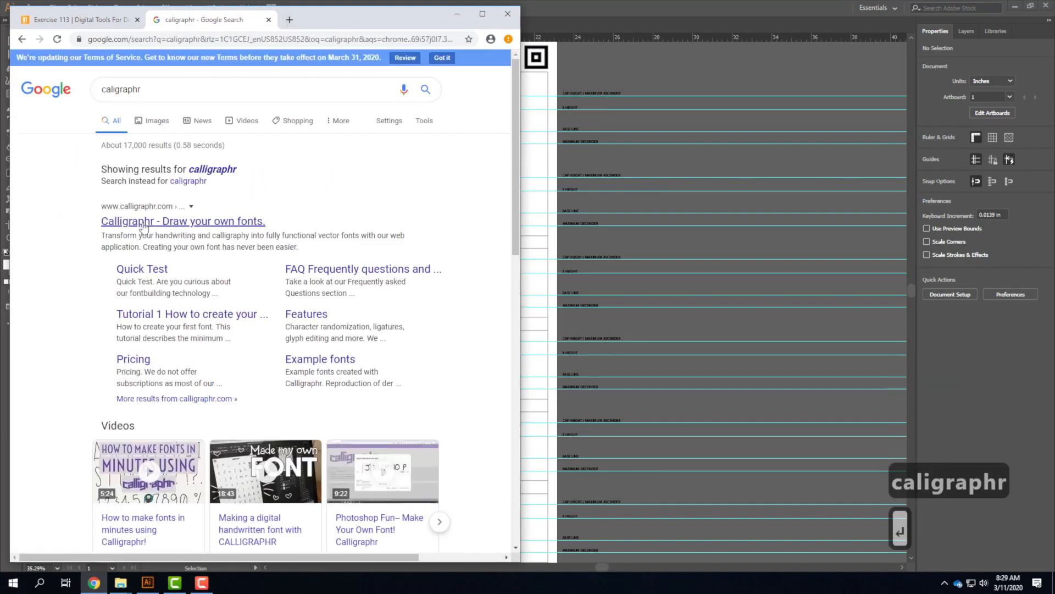
{"action": "left_click", "coordinate": [144, 223]}
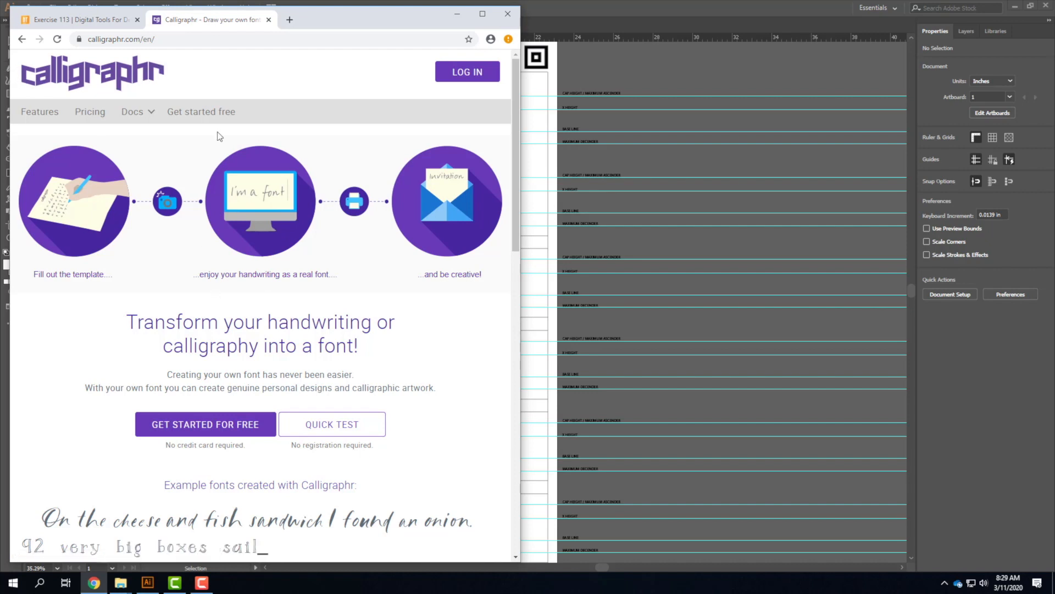
{"action": "scroll", "coordinate": [225, 220], "scroll_direction": "down", "scroll_amount": 2}
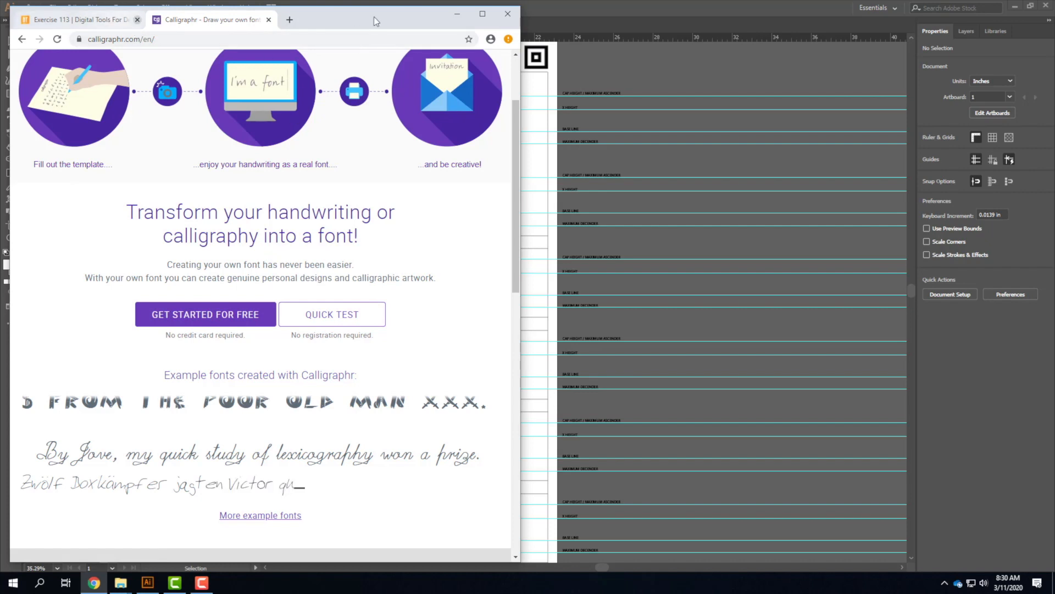
{"action": "left_click", "coordinate": [458, 16]}
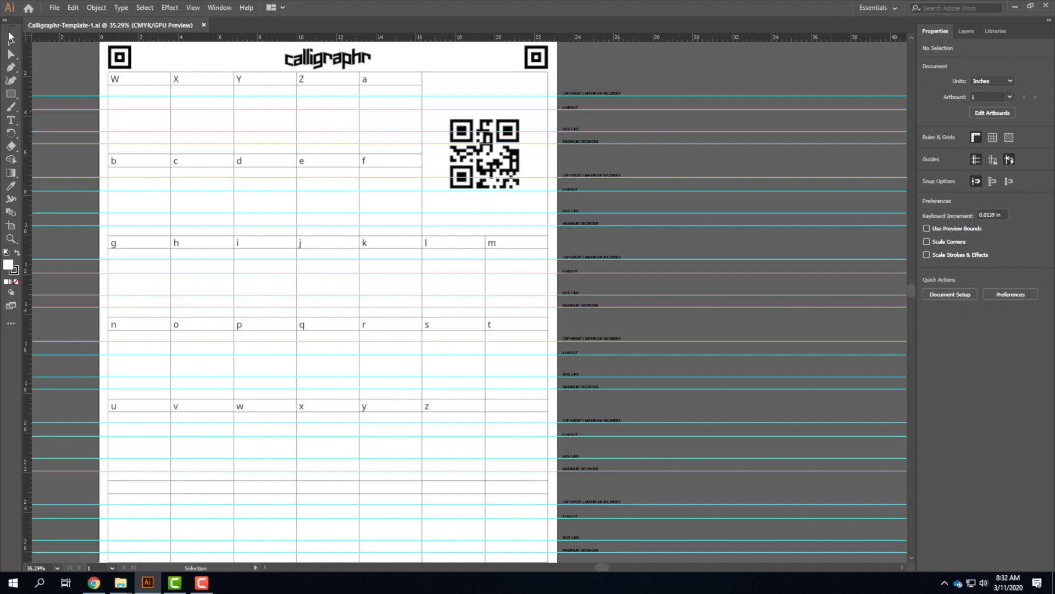
Activate the Pen tool and make Font Page01 the active layer
{"action": "left_click", "coordinate": [11, 66]}
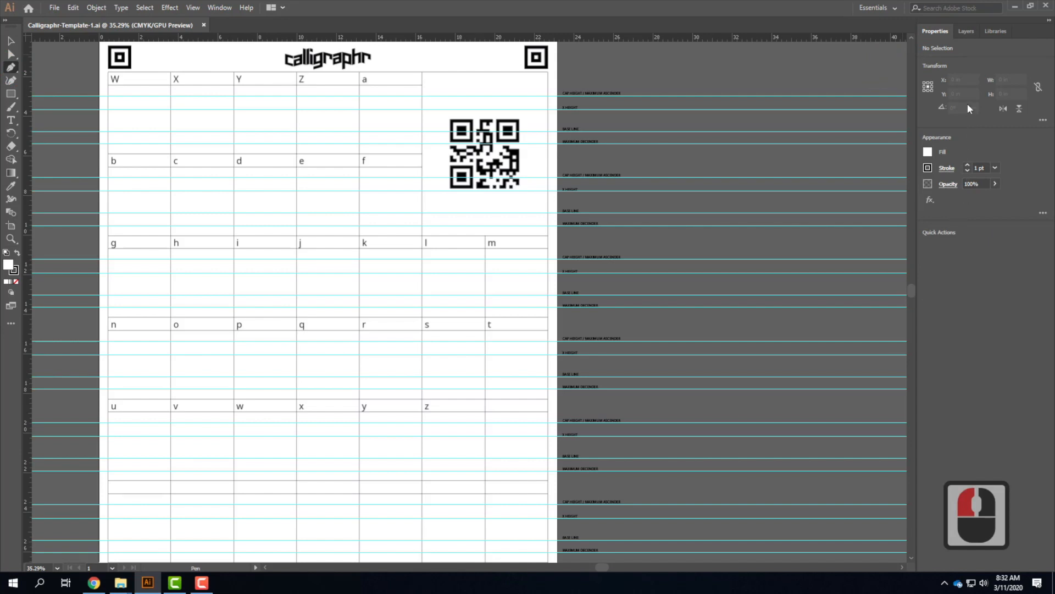
{"action": "left_click", "coordinate": [966, 34]}
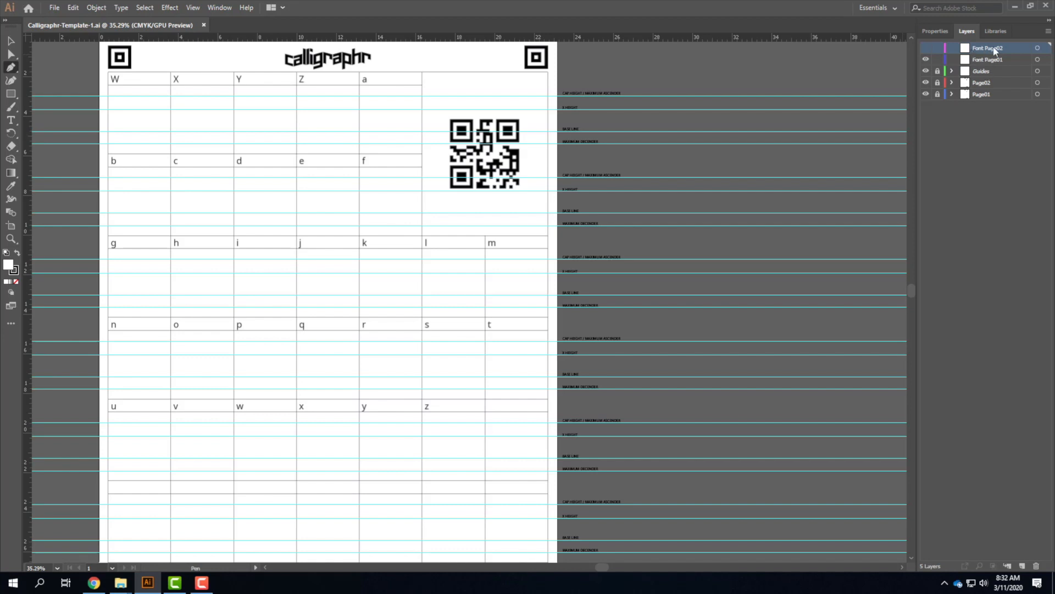
{"action": "left_click", "coordinate": [996, 61]}
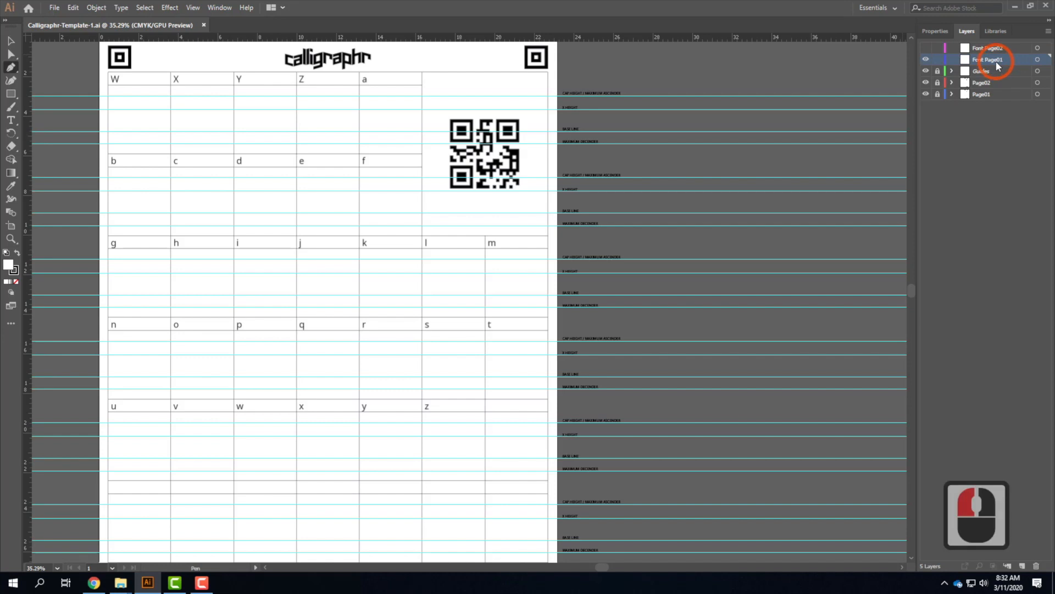
{"action": "left_click", "coordinate": [994, 51]}
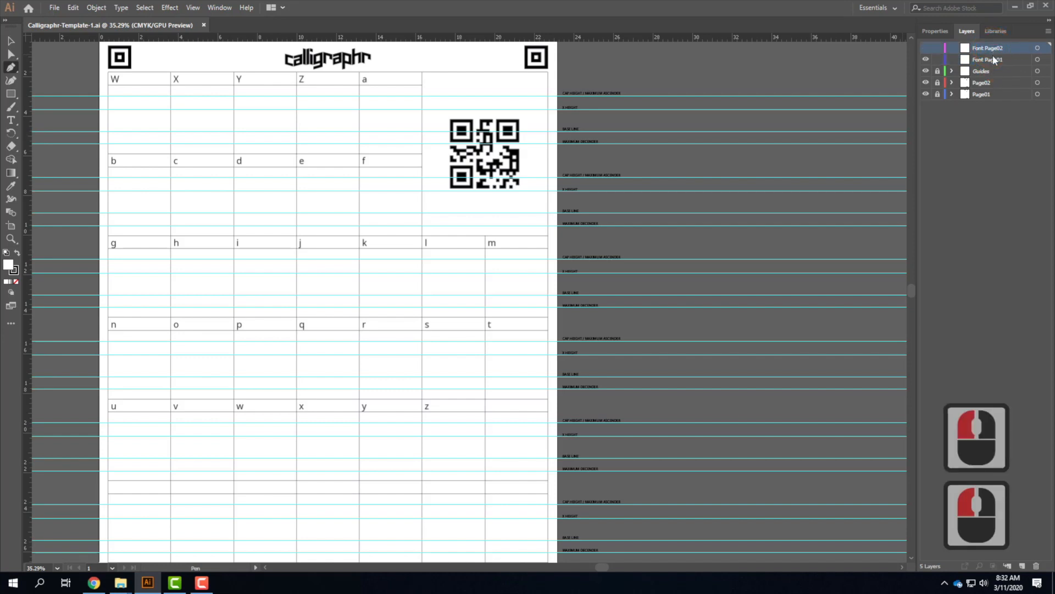
{"action": "left_click", "coordinate": [994, 59]}
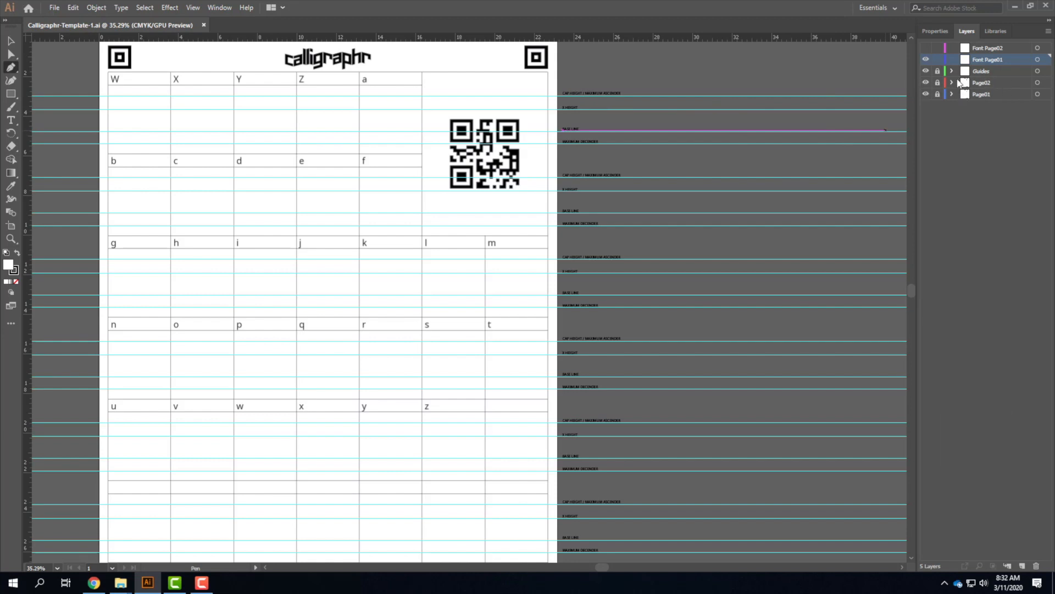
Hide the Page02 template layer to expose the first template page, with Font Page01 as the active layer
{"action": "left_click", "coordinate": [926, 83]}
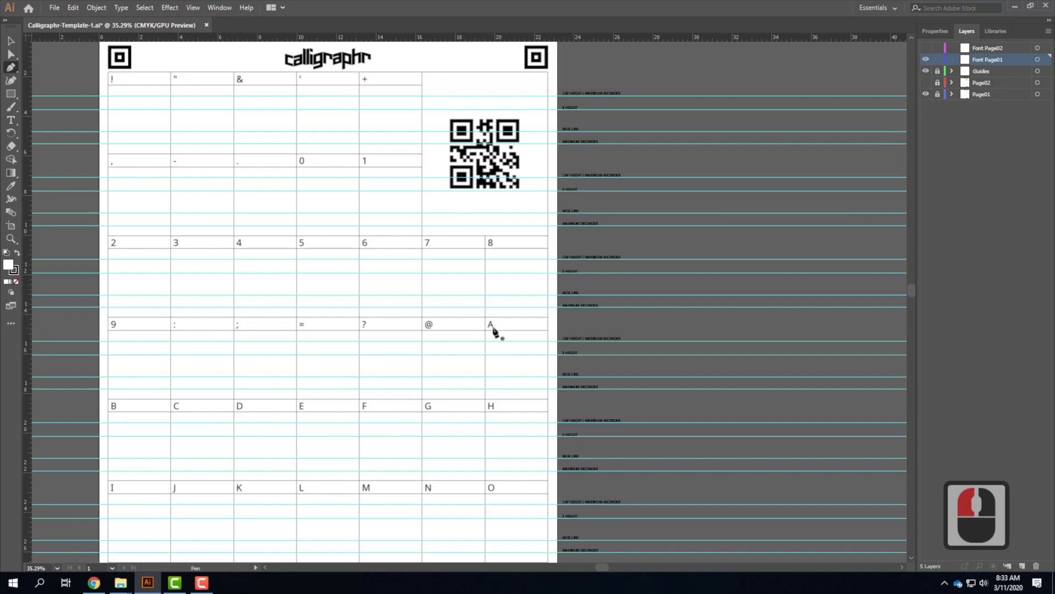
{"action": "scroll", "coordinate": [493, 328], "scroll_direction": "down", "scroll_amount": 4}
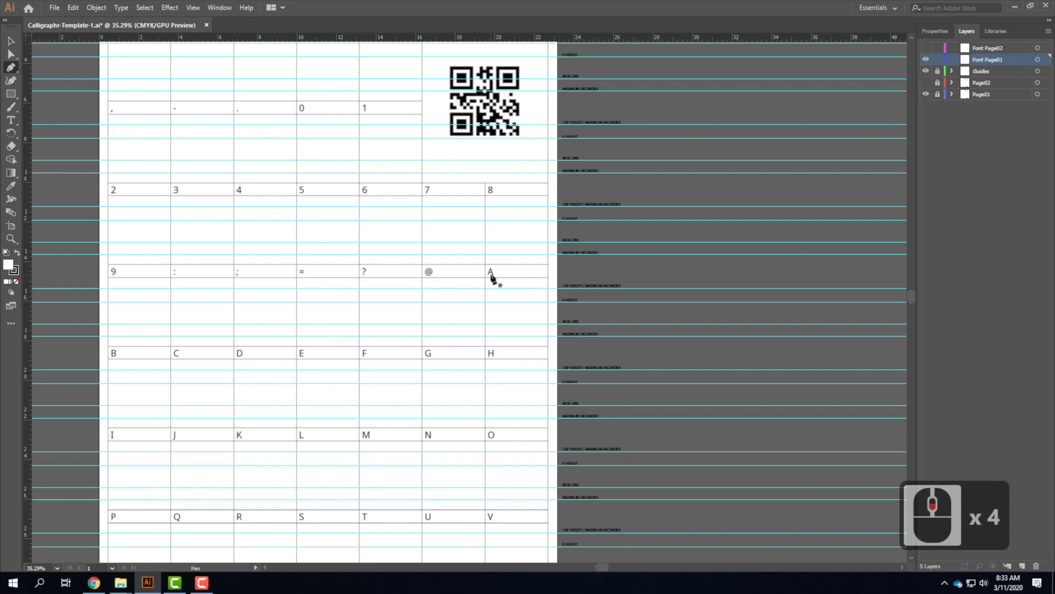
{"action": "scroll", "coordinate": [493, 277], "scroll_direction": "down", "scroll_amount": 3}
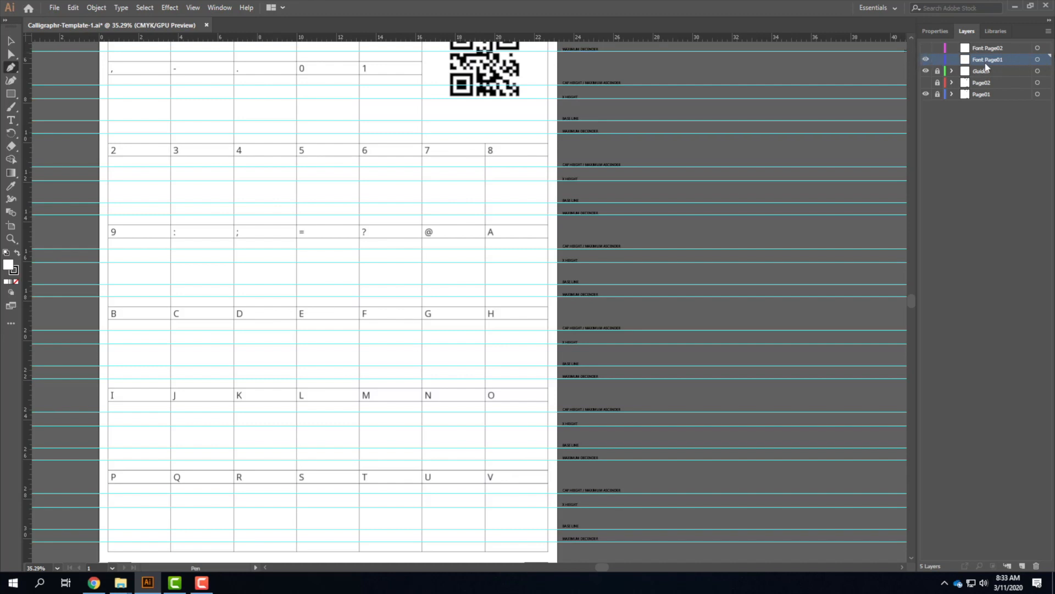
{"action": "left_click", "coordinate": [1014, 47]}
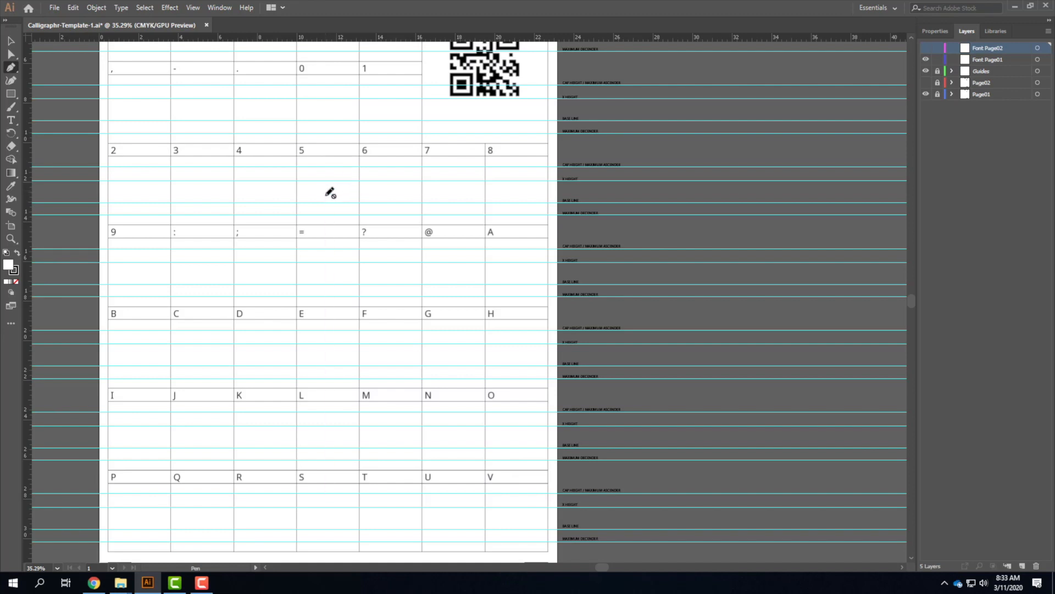
{"action": "left_click", "coordinate": [993, 60]}
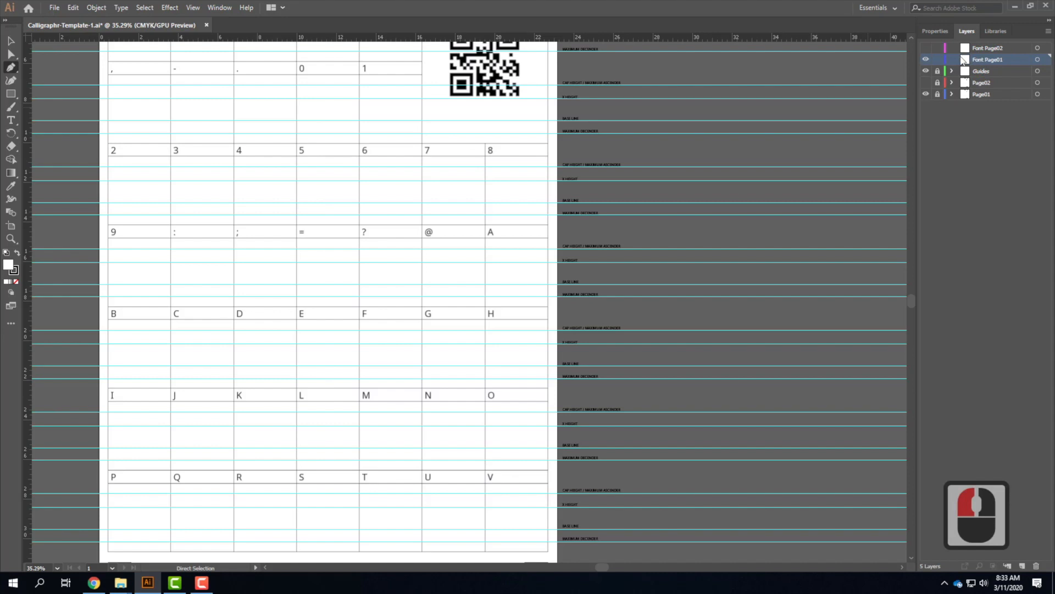
Display the object properties and enlarge the uppercase A cell and its guide labels to 100% view
{"action": "left_click", "coordinate": [937, 32]}
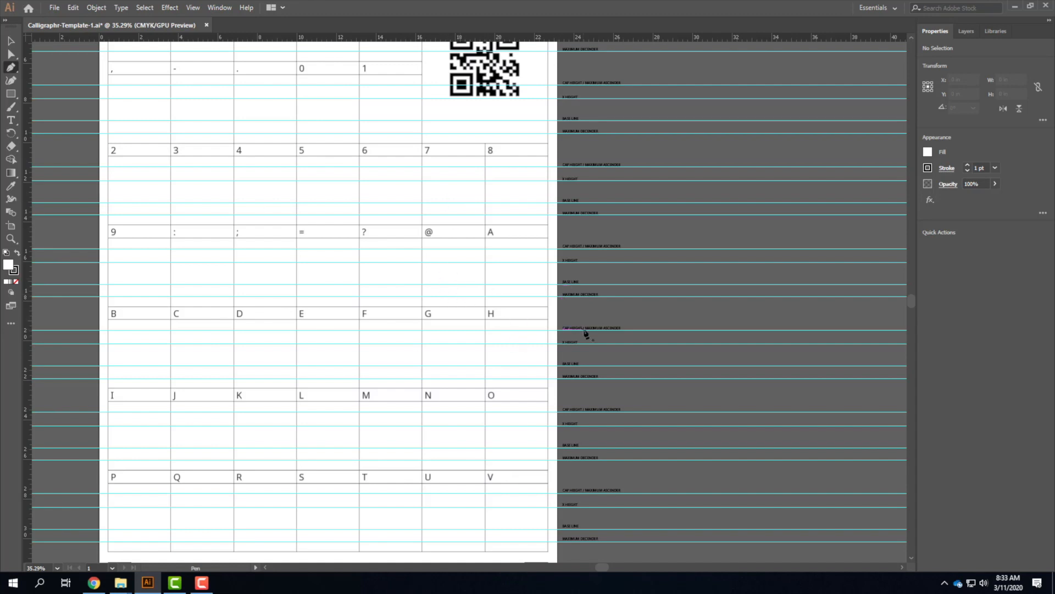
{"action": "key", "text": "ctrl+equal"}
{"action": "key", "text": "ctrl+equal"}
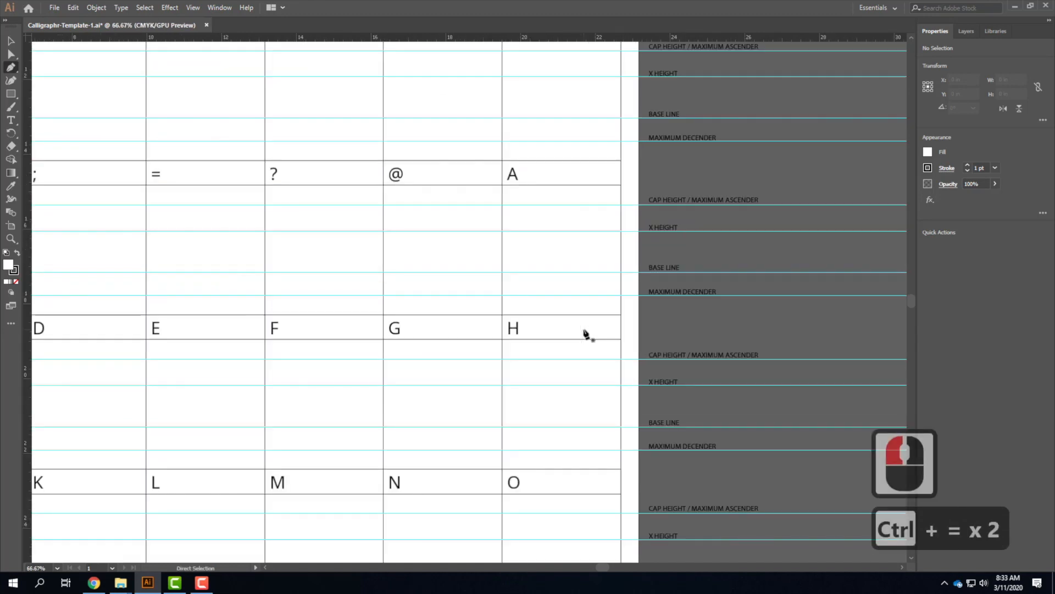
{"action": "key", "text": "ctrl+equal"}
{"action": "left_click_drag", "start_coordinate": [838, 181], "coordinate": [635, 174]}
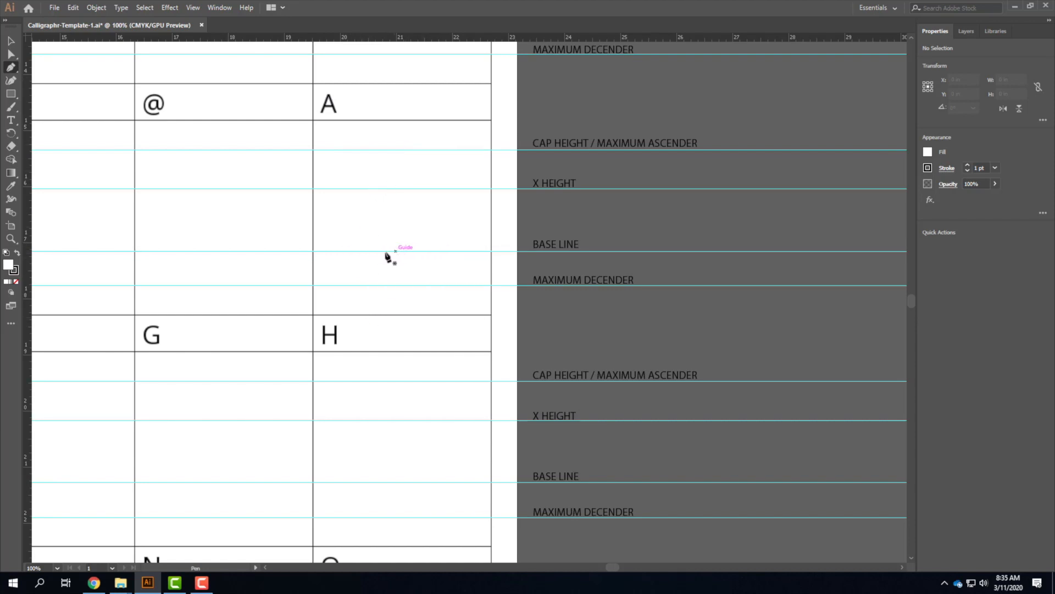
Draw the two diagonals of an uppercase A, about 1.28 in wide, between the base line and cap height in the A cell
{"action": "left_click", "coordinate": [363, 251]}
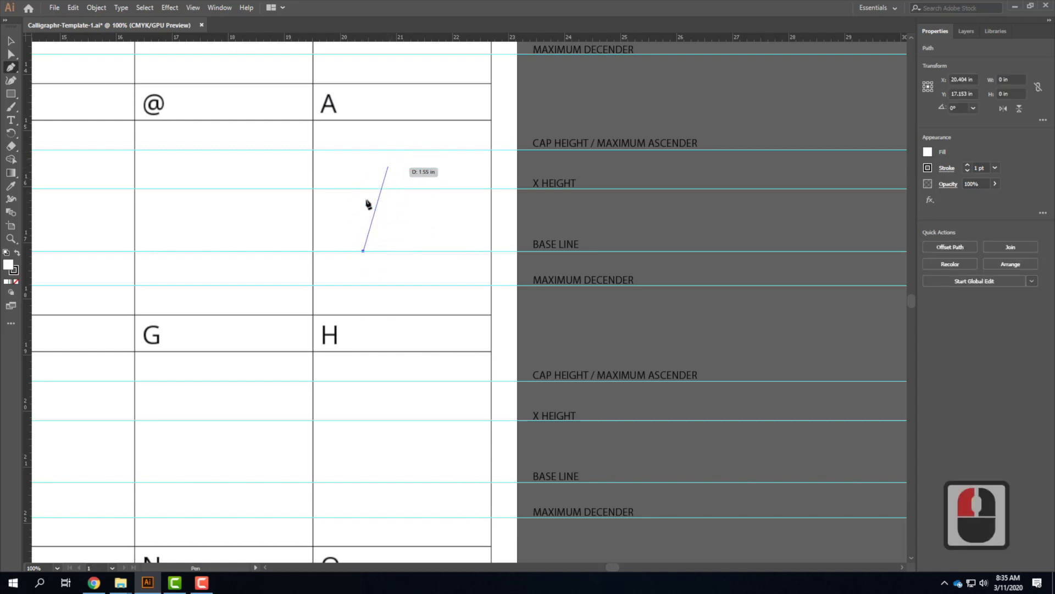
{"action": "left_click", "coordinate": [395, 149]}
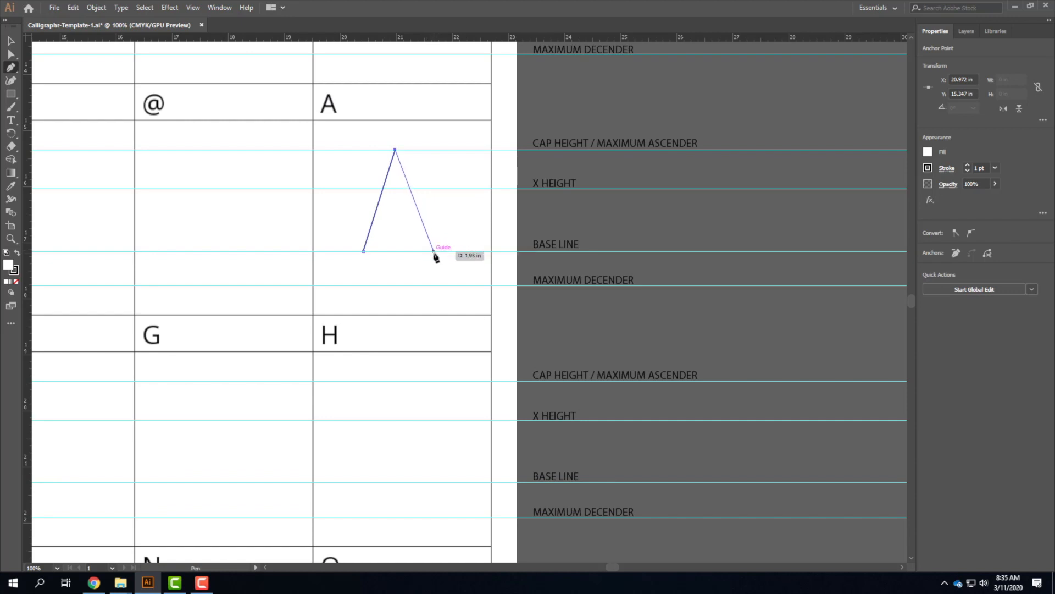
{"action": "left_click", "coordinate": [435, 251]}
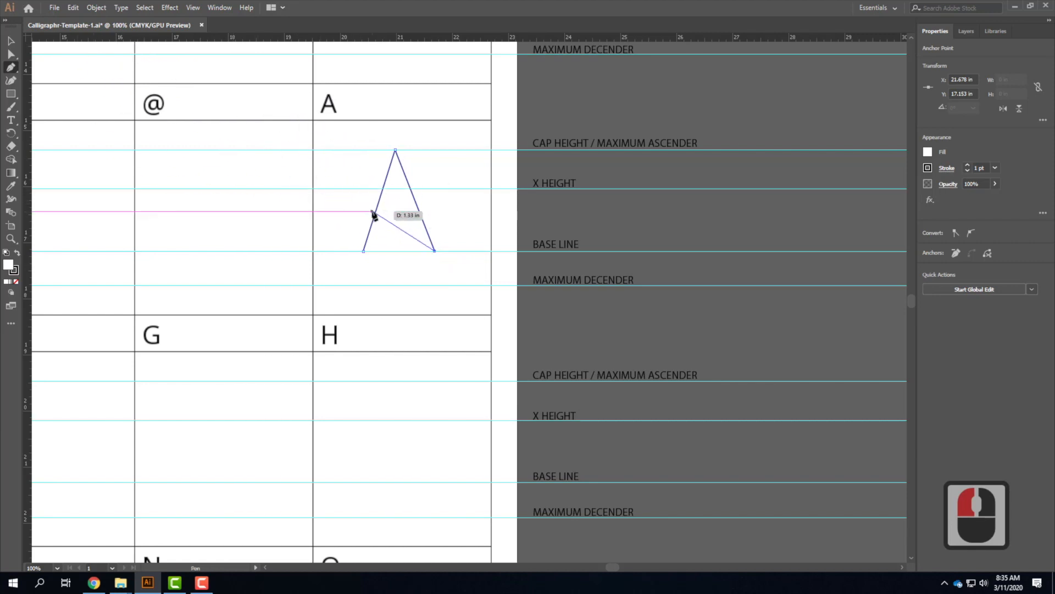
{"action": "left_click", "coordinate": [11, 42]}
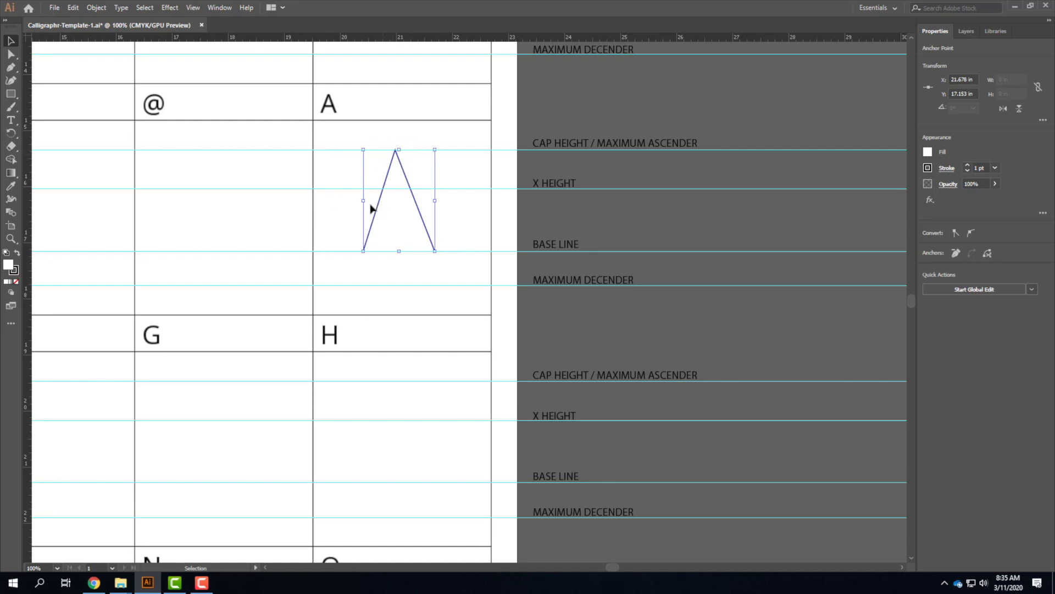
Move the A's apex anchor point horizontally along the cap height guide by 0.07 in to centre it over the legs
{"action": "left_click", "coordinate": [10, 54]}
{"action": "left_click", "coordinate": [252, 177]}
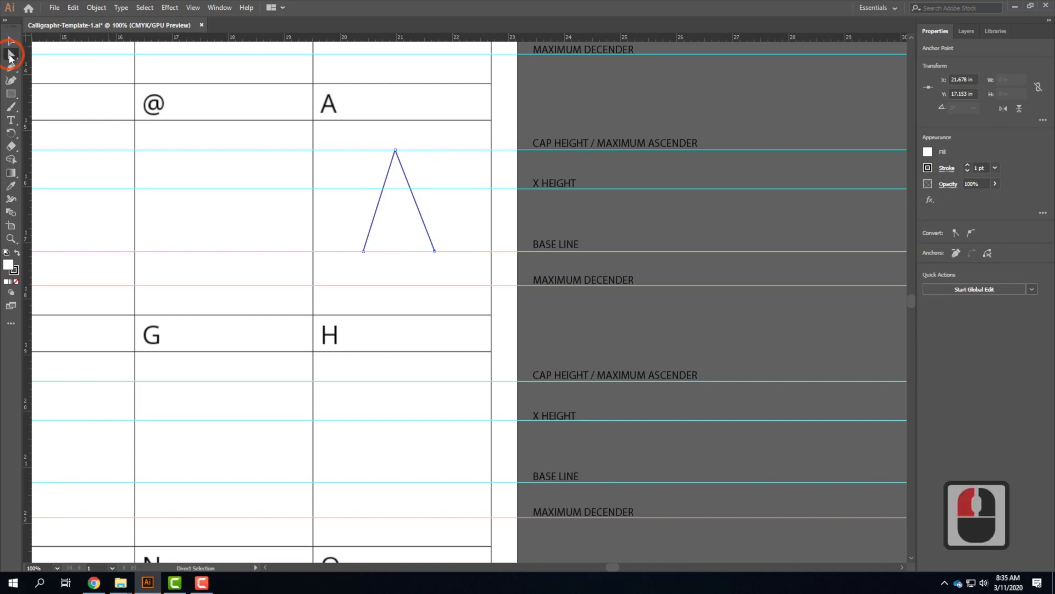
{"action": "left_click", "coordinate": [396, 154]}
{"action": "left_click_drag", "start_coordinate": [398, 156], "coordinate": [400, 153]}
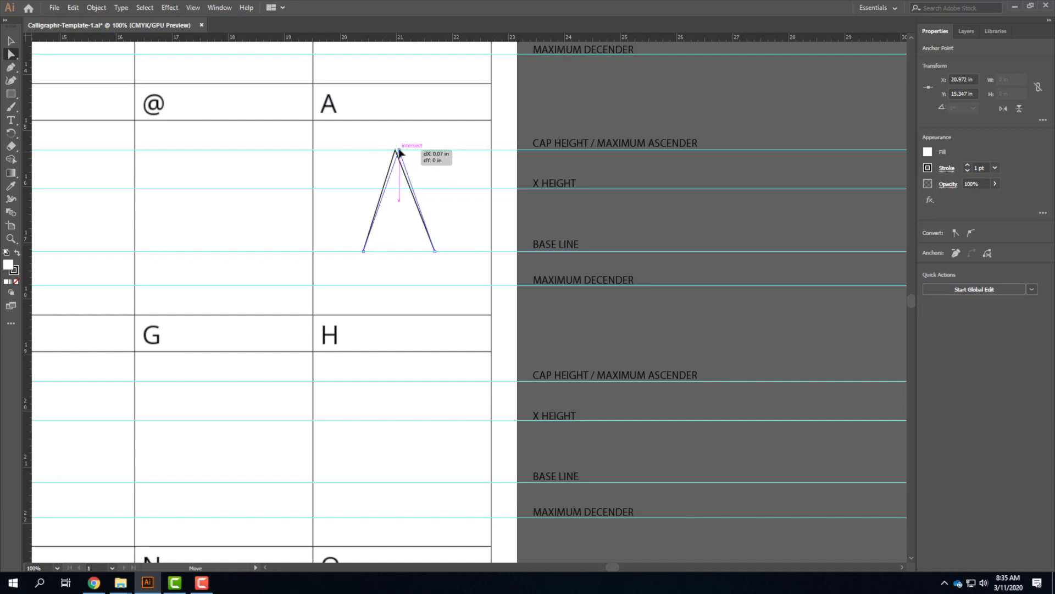
{"action": "left_click_drag", "start_coordinate": [400, 152], "coordinate": [400, 152]}
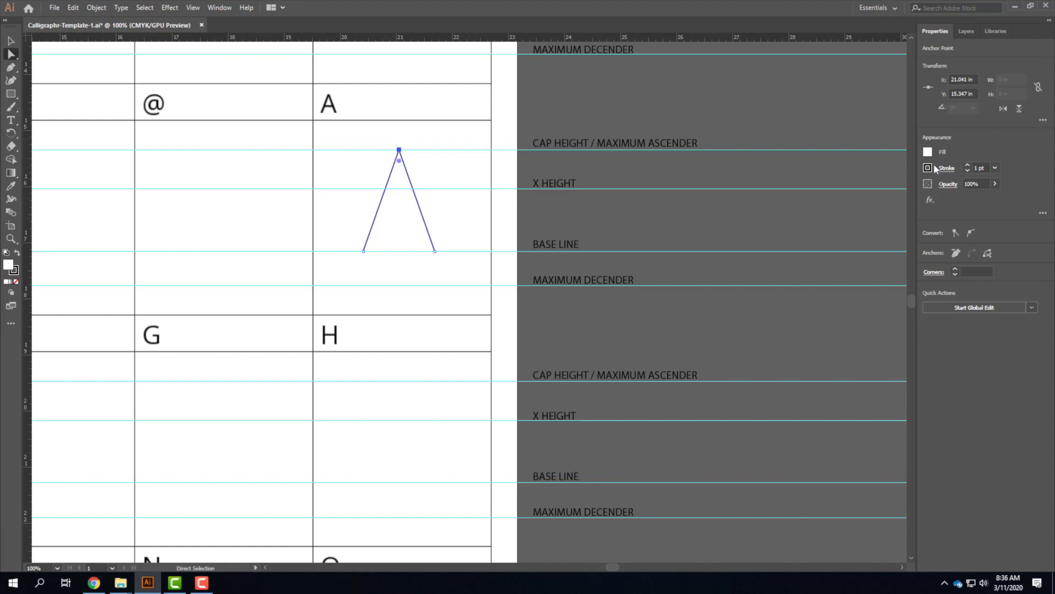
Set the stroke weight of the A's diagonals to 4 pt and deselect the path
{"action": "left_click", "coordinate": [968, 165]}
{"action": "left_click", "coordinate": [968, 165]}
{"action": "left_click", "coordinate": [968, 165]}
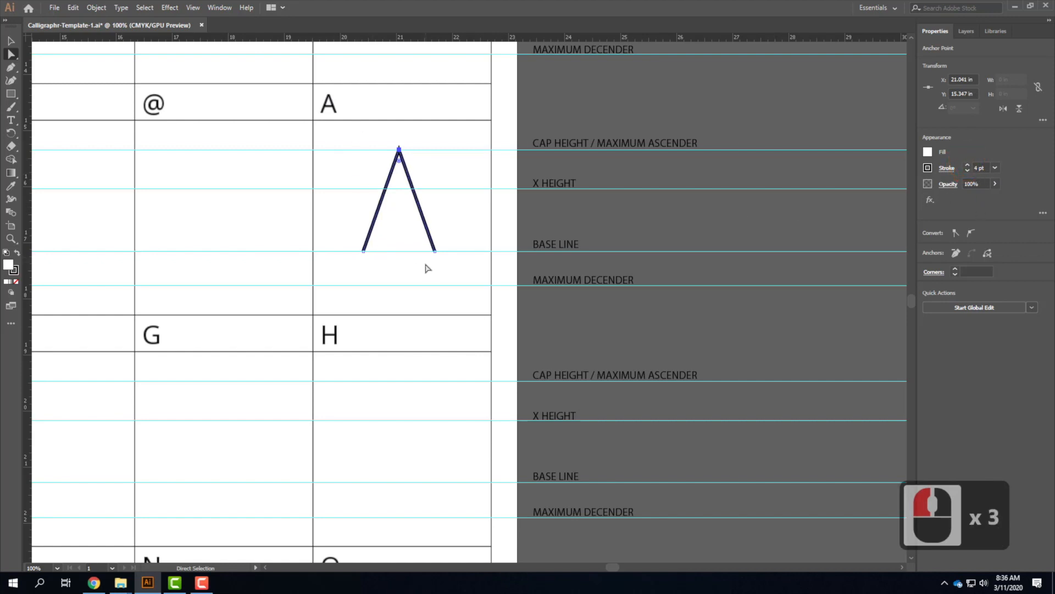
{"action": "left_click", "coordinate": [427, 138]}
{"action": "left_click", "coordinate": [360, 242]}
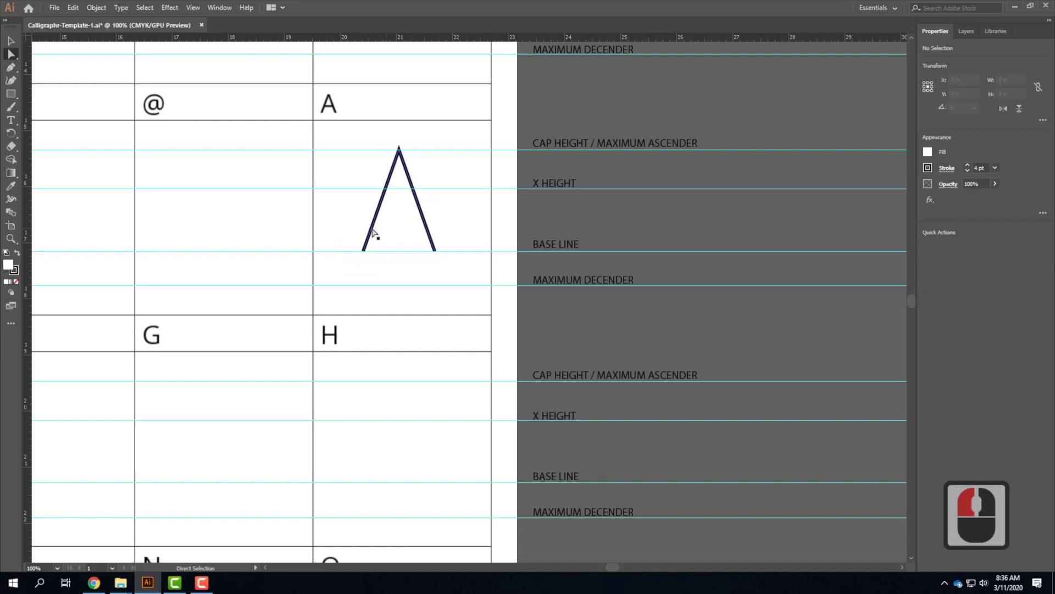
{"action": "left_click", "coordinate": [10, 68]}
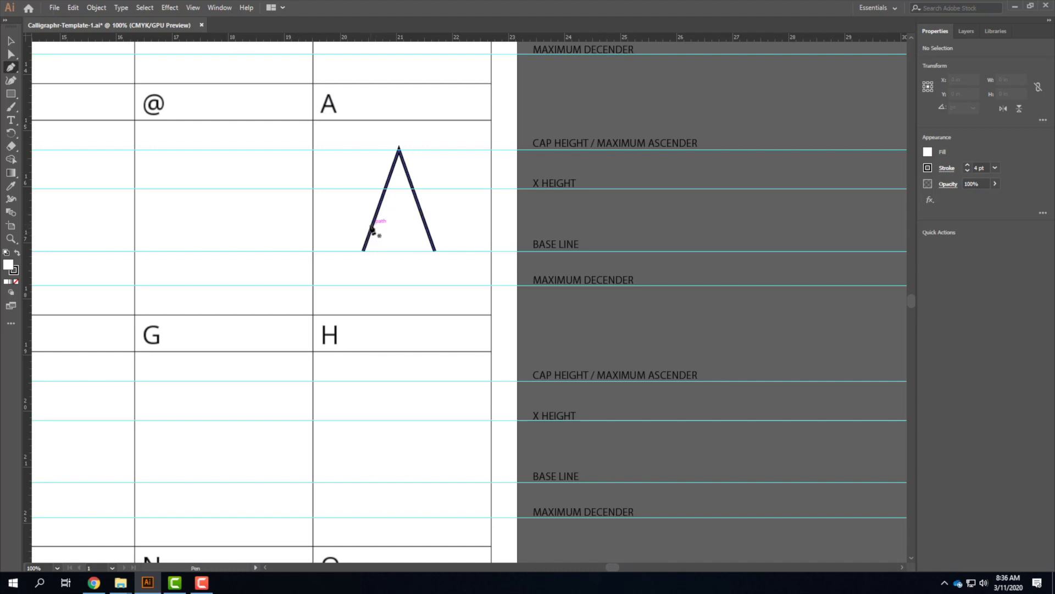
{"action": "left_click", "coordinate": [372, 227]}
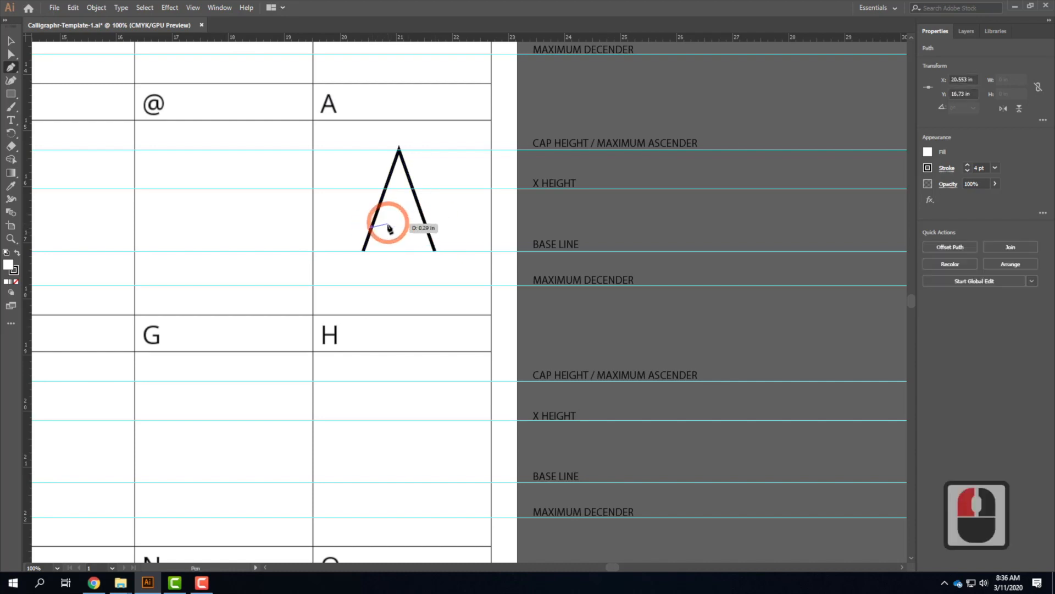
{"action": "key", "text": "Escape"}
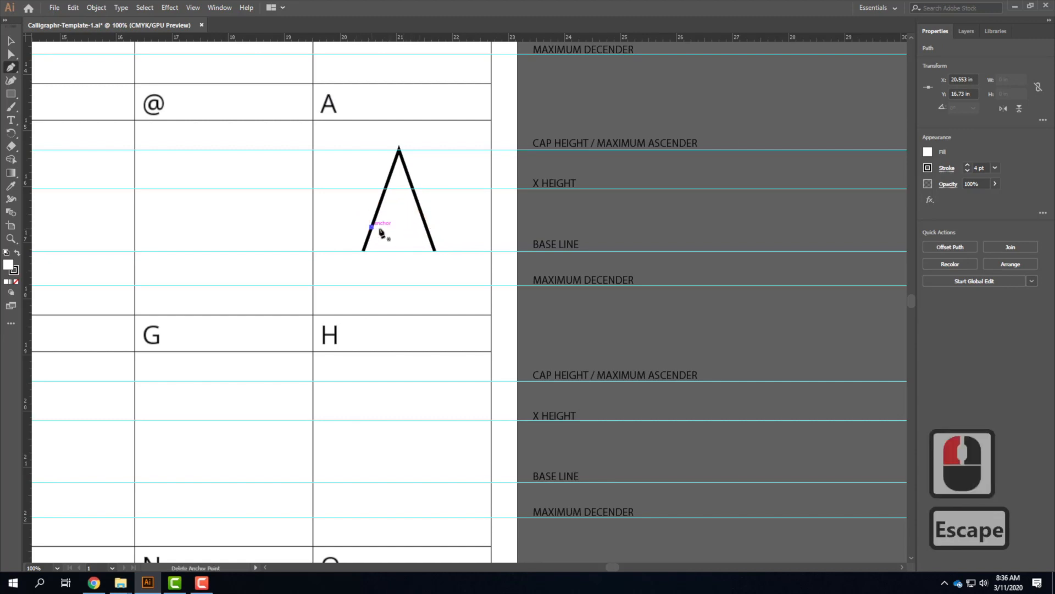
{"action": "left_click", "coordinate": [8, 43]}
{"action": "left_click", "coordinate": [11, 67]}
{"action": "key", "text": "Delete"}
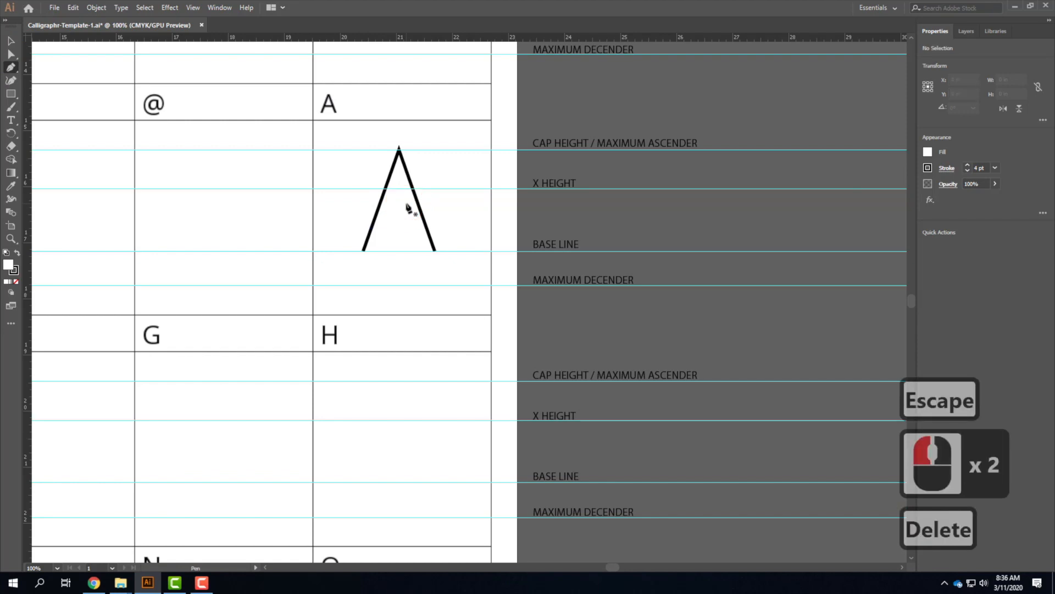
Draw a horizontal crossbar about 0.97 in long between the A's diagonals with the Pen tool, and select each path in turn
{"action": "left_click", "coordinate": [9, 70]}
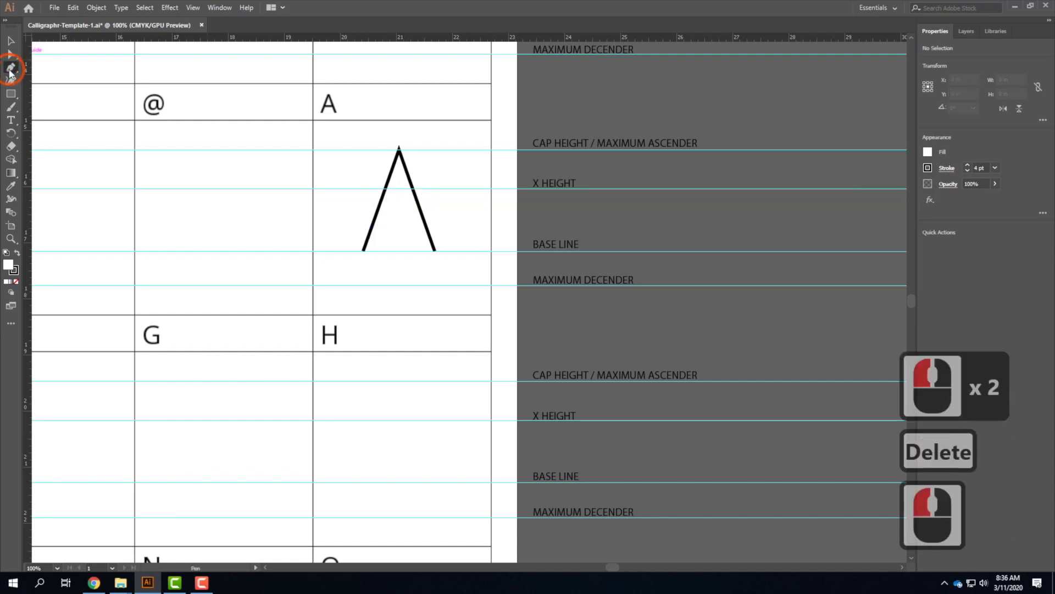
{"action": "left_click", "coordinate": [372, 227]}
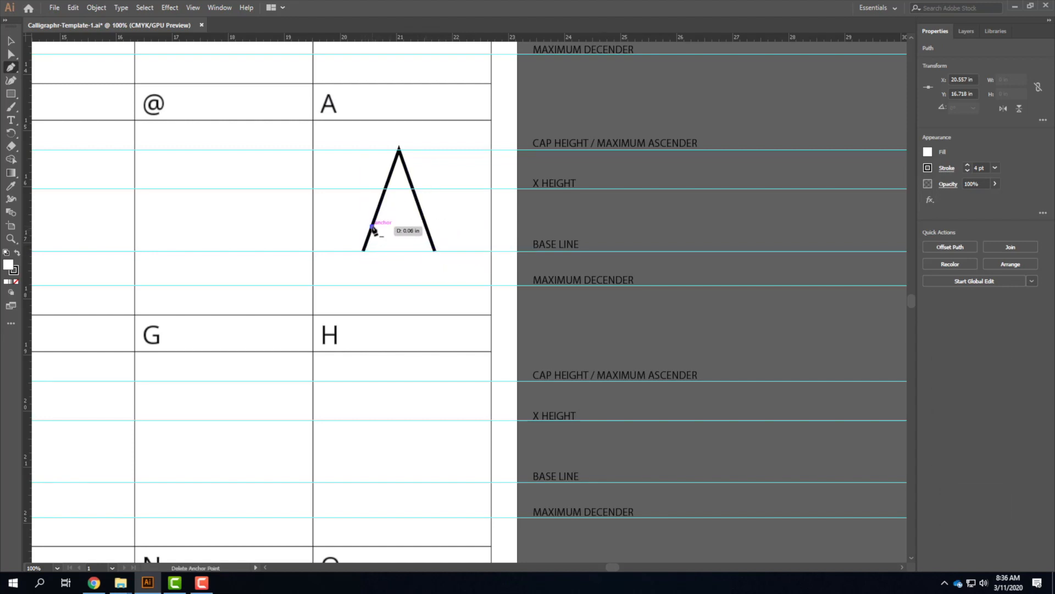
{"action": "left_click", "coordinate": [426, 228]}
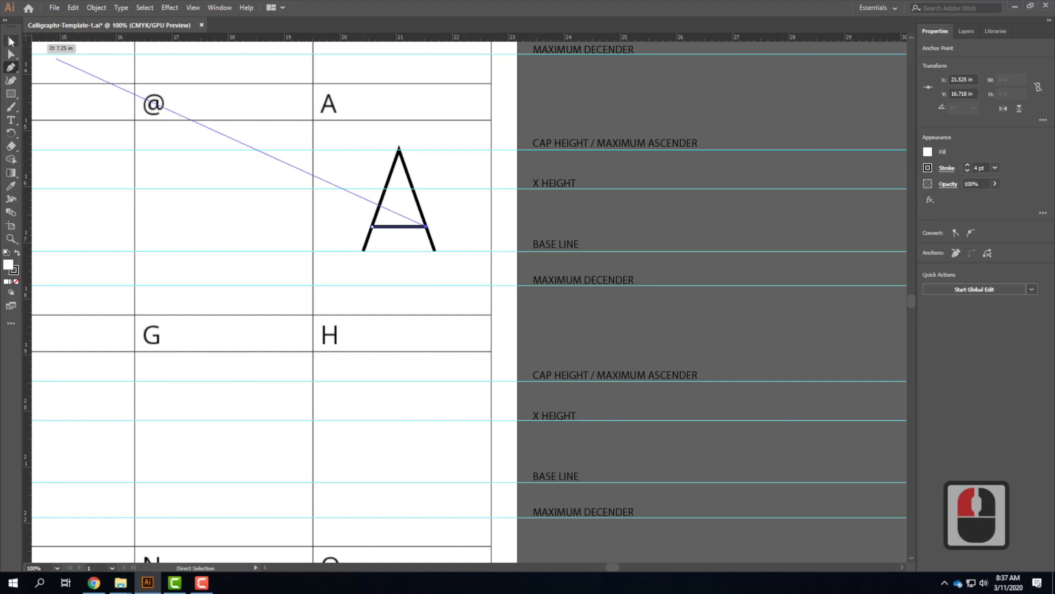
{"action": "left_click", "coordinate": [11, 41]}
{"action": "left_click", "coordinate": [450, 207]}
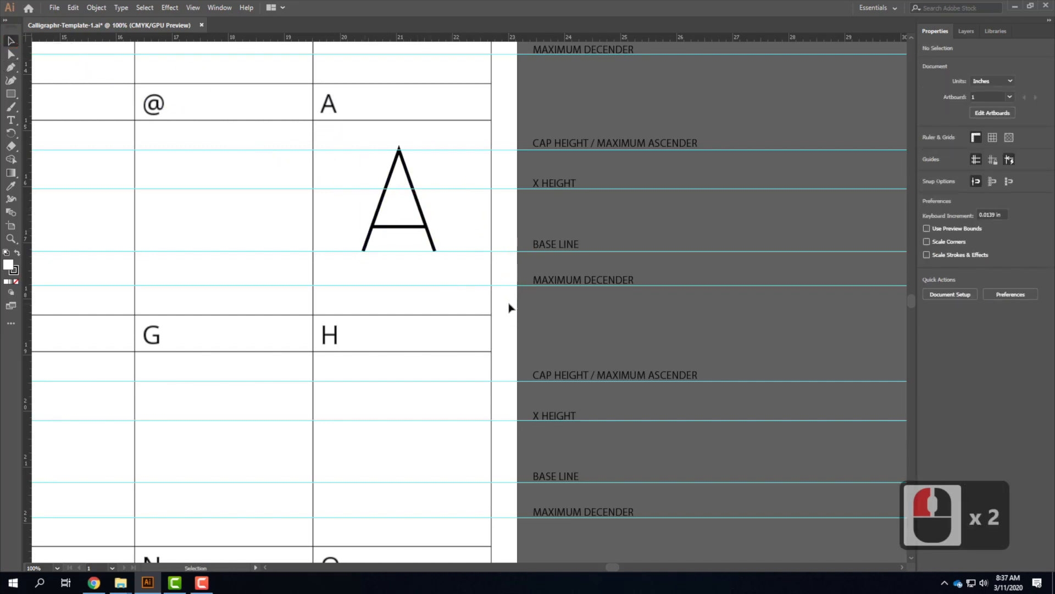
{"action": "left_click", "coordinate": [397, 227]}
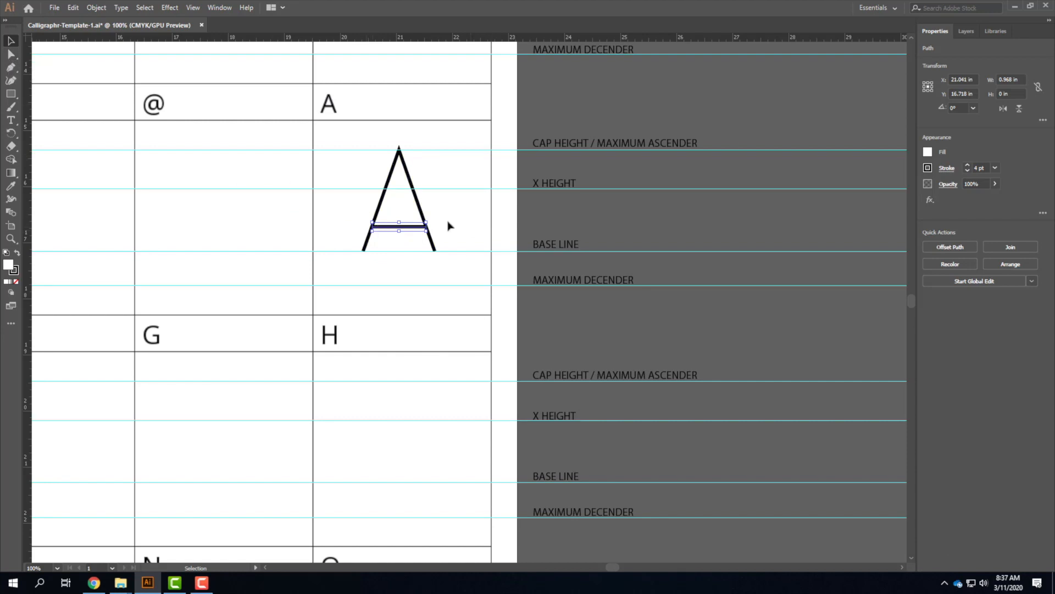
{"action": "left_click", "coordinate": [383, 199]}
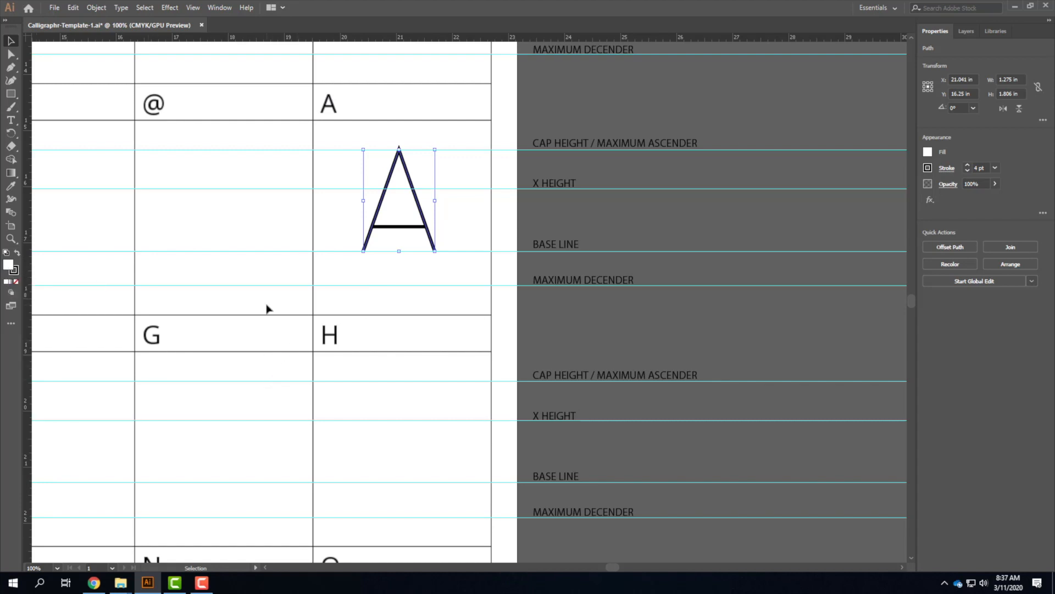
{"action": "left_click", "coordinate": [11, 80]}
{"action": "left_click", "coordinate": [250, 173]}
{"action": "key", "text": "Escape"}
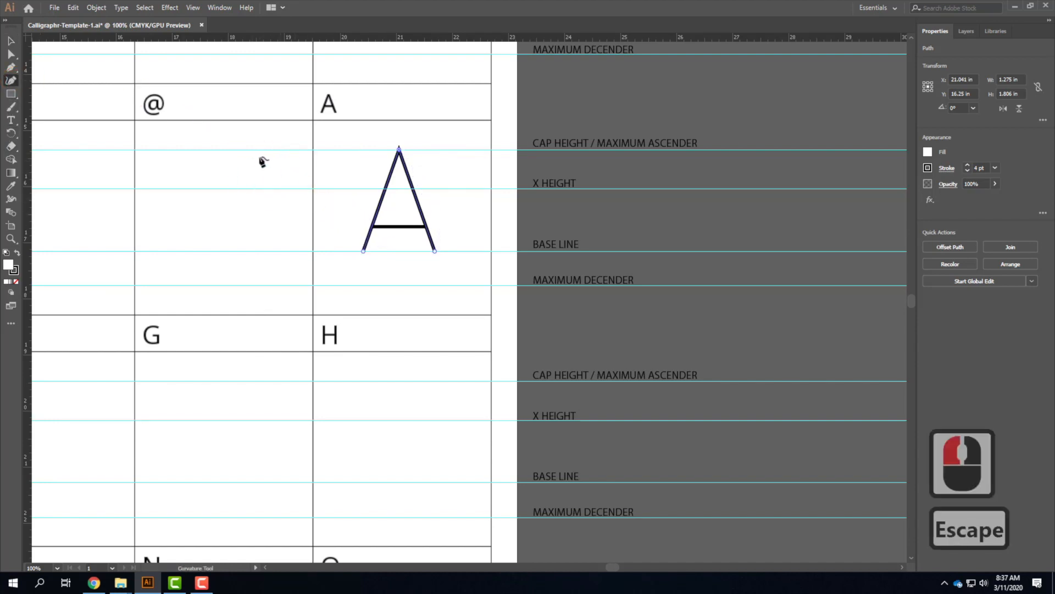
{"action": "key", "text": "Escape"}
Draw a trial S-shaped path of several segments in the @ cell with the Pen tool and delete it completely
{"action": "left_click", "coordinate": [11, 67]}
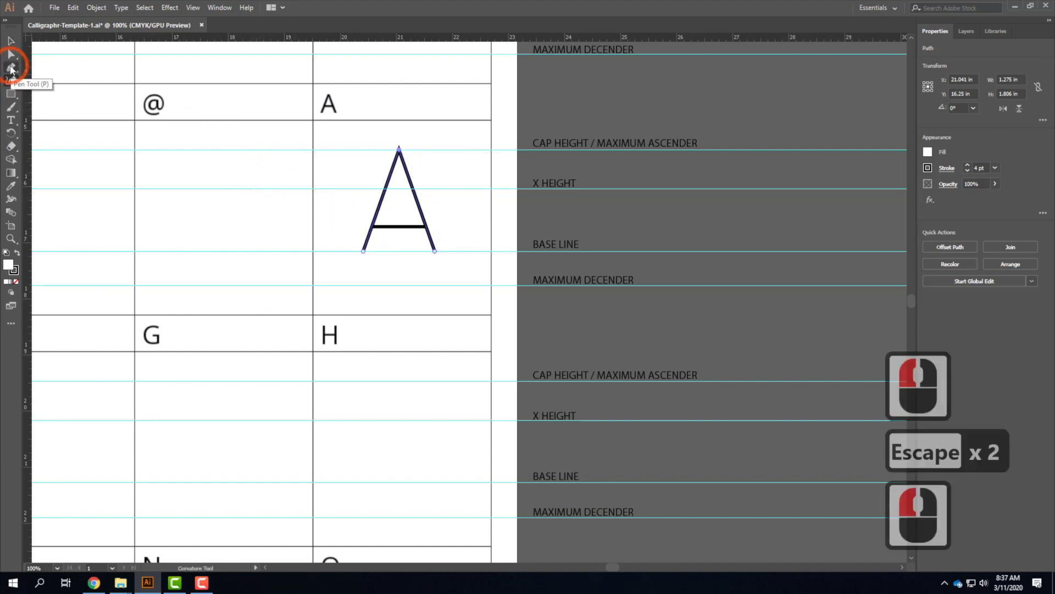
{"action": "left_click", "coordinate": [363, 195]}
{"action": "left_click", "coordinate": [243, 173]}
{"action": "left_click", "coordinate": [189, 164]}
{"action": "left_click_drag", "start_coordinate": [187, 205], "coordinate": [197, 208]}
{"action": "left_click", "coordinate": [246, 211]}
{"action": "left_click", "coordinate": [256, 240]}
{"action": "left_click_drag", "start_coordinate": [255, 239], "coordinate": [211, 267]}
{"action": "left_click", "coordinate": [210, 267]}
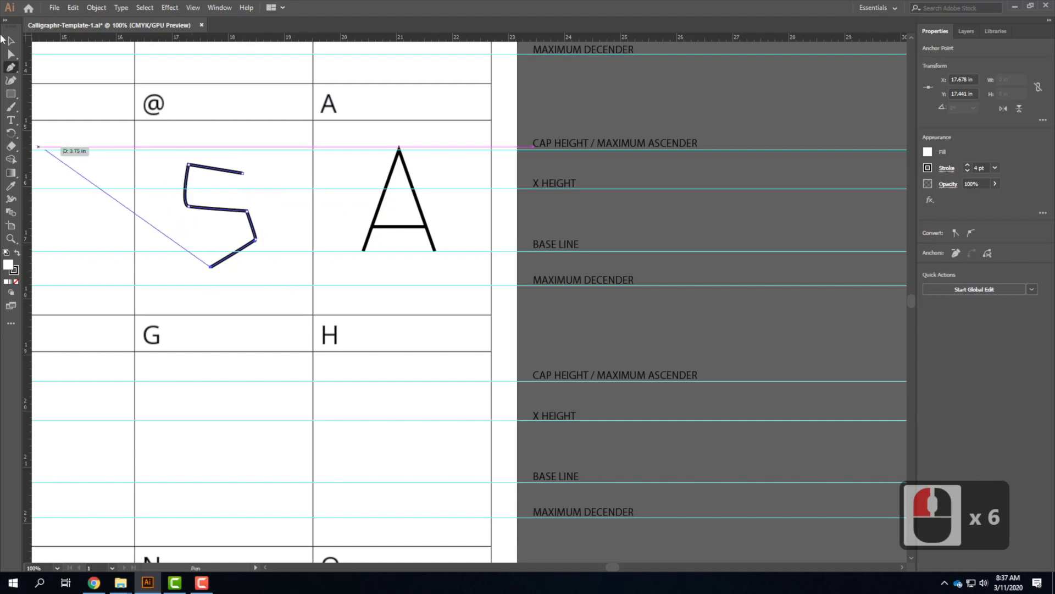
{"action": "left_click", "coordinate": [10, 42]}
{"action": "key", "text": "Delete"}
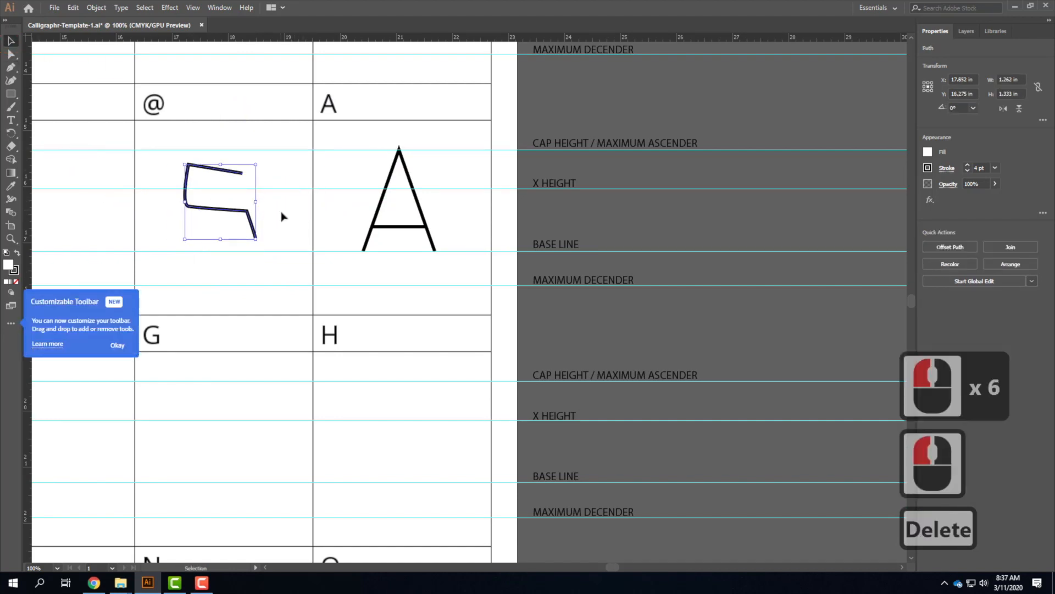
{"action": "key", "text": "Delete"}
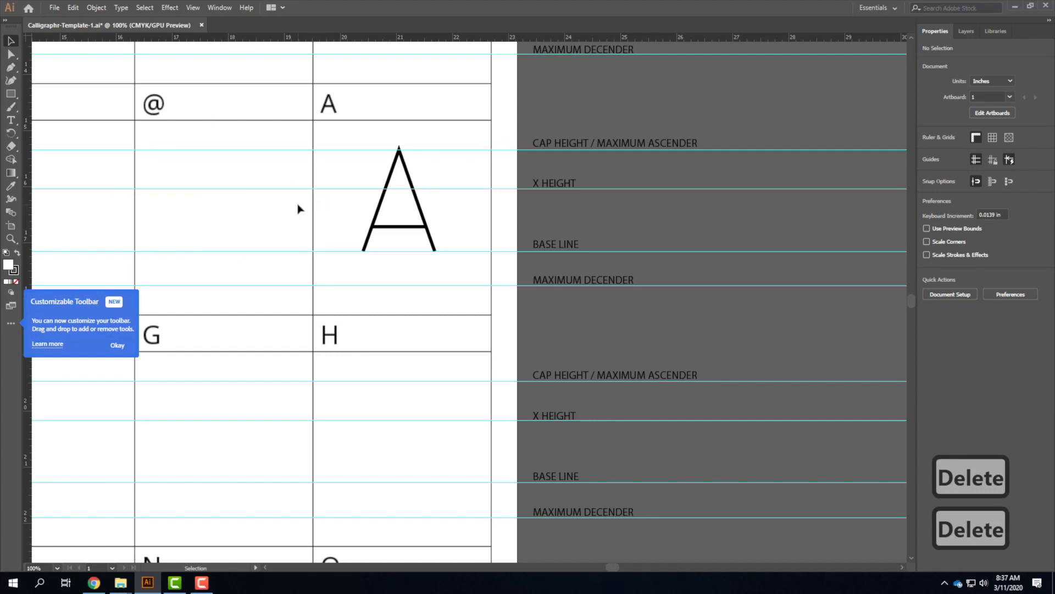
Draw an angular closed D about 1.15 in wide and 1.8 in tall in the D cell with the Pen tool
{"action": "key", "text": "space"}
{"action": "mouse_move", "coordinate": [205, 216]}
{"action": "left_mouse_down"}
{"action": "mouse_move", "coordinate": [549, 195]}
{"action": "mouse_move", "coordinate": [488, 172]}
{"action": "mouse_move", "coordinate": [619, 169]}
{"action": "left_mouse_up"}
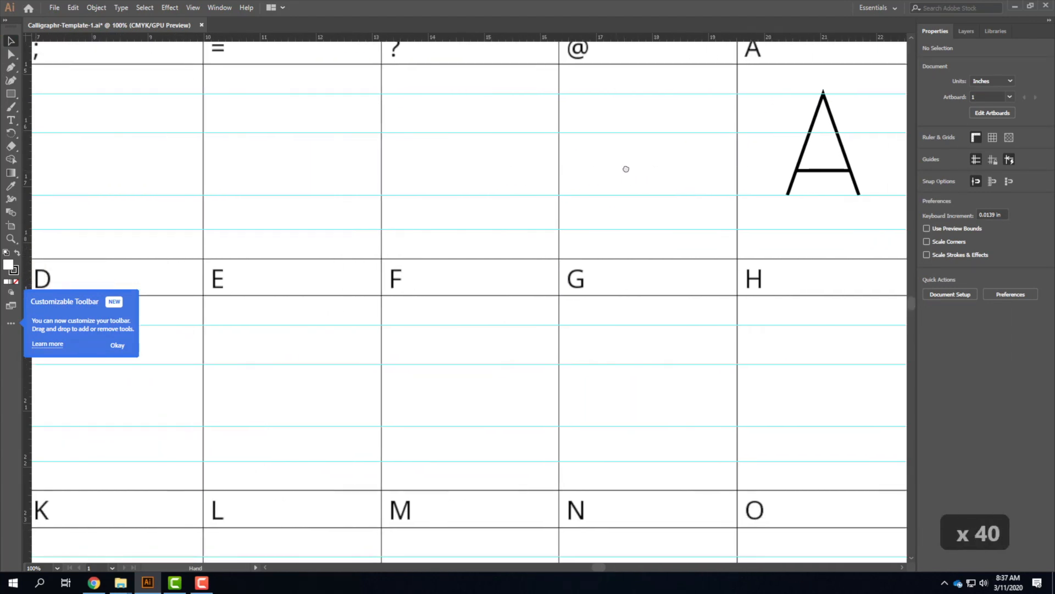
{"action": "left_click_drag", "start_coordinate": [278, 170], "coordinate": [619, 169]}
{"action": "left_click_drag", "start_coordinate": [352, 181], "coordinate": [398, 104]}
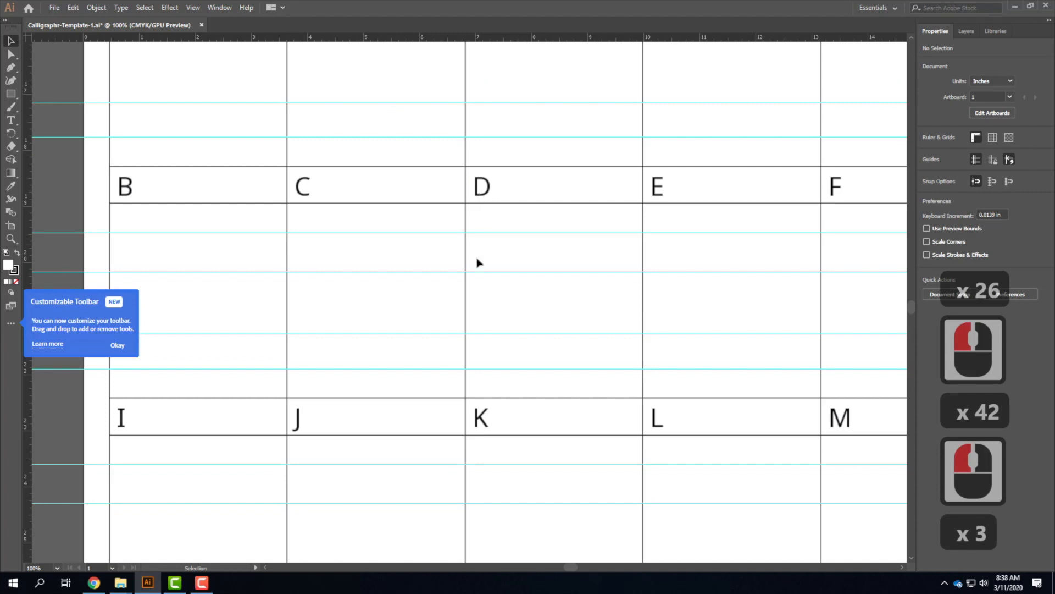
{"action": "left_click", "coordinate": [11, 68]}
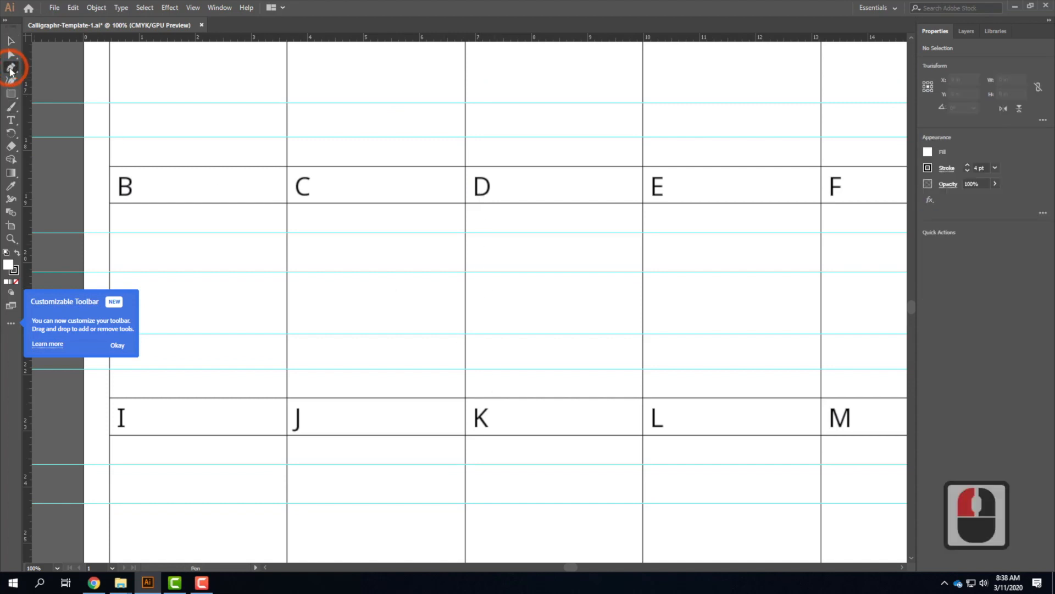
{"action": "left_click", "coordinate": [515, 232]}
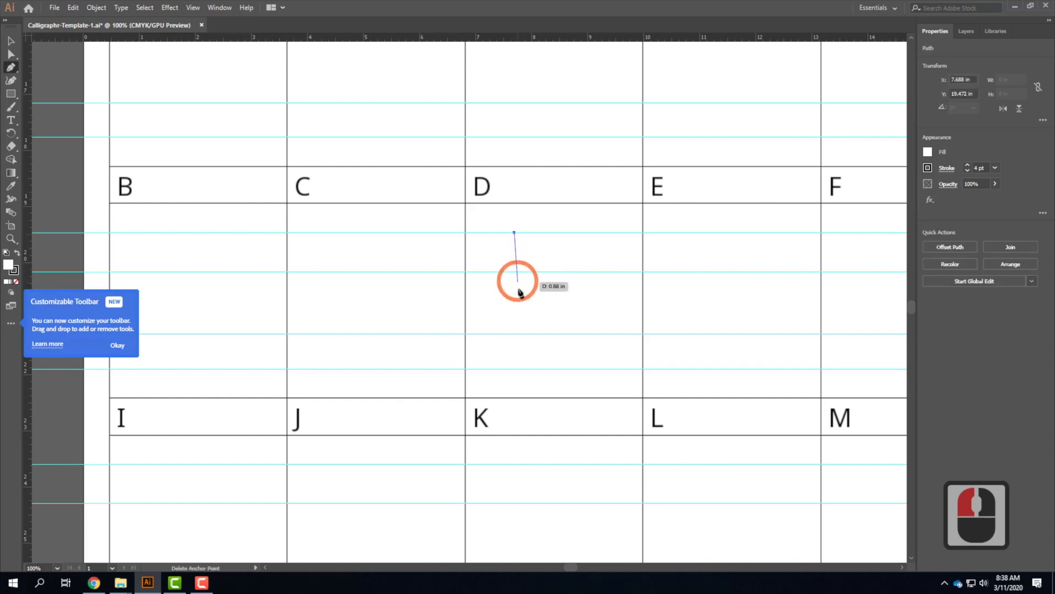
{"action": "left_click", "coordinate": [514, 334]}
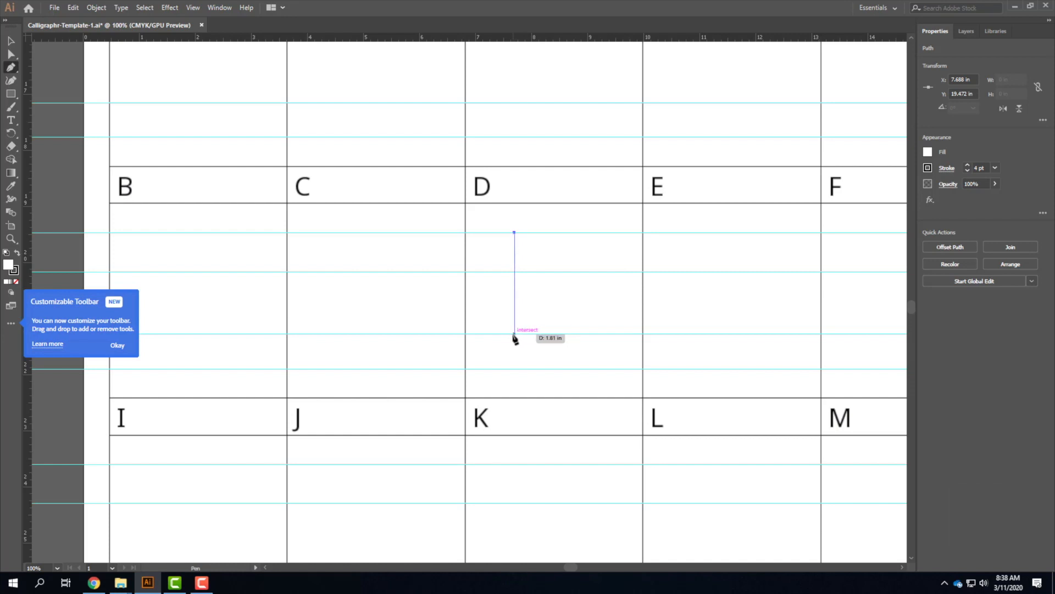
{"action": "left_click", "coordinate": [515, 334]}
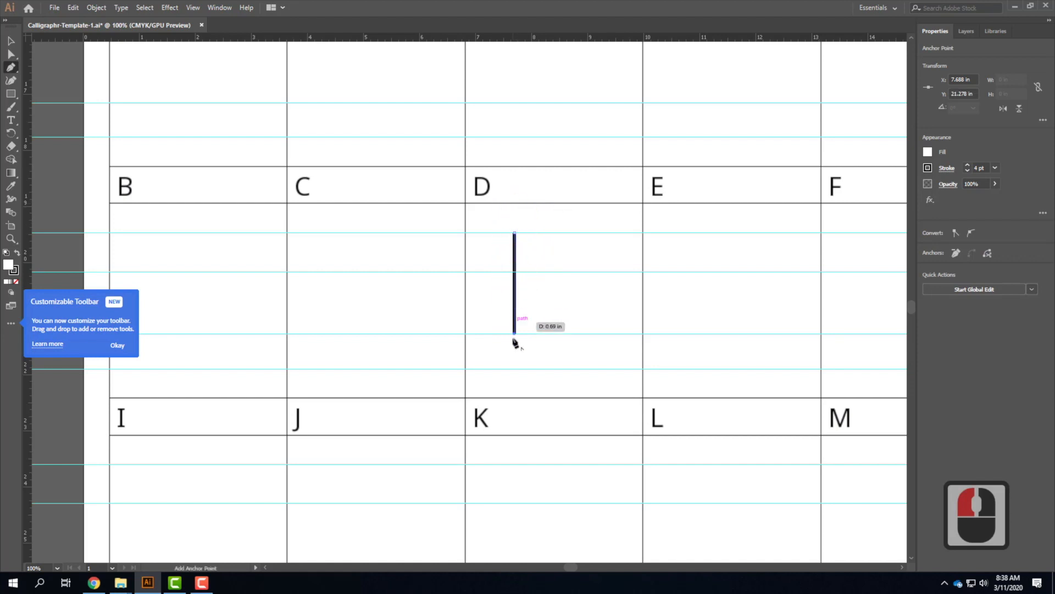
{"action": "left_click", "coordinate": [546, 334]}
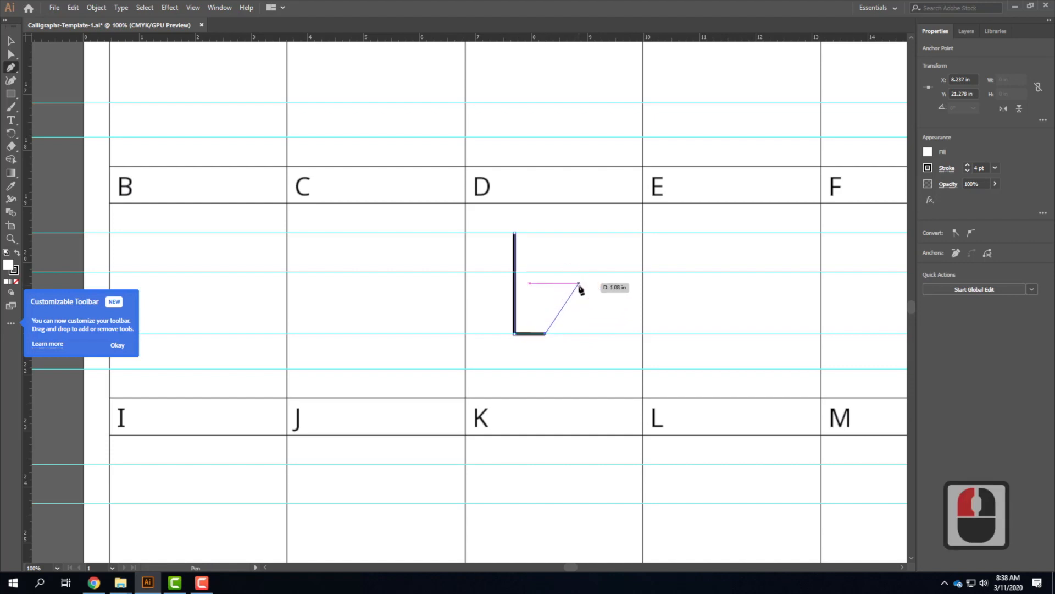
{"action": "left_click", "coordinate": [578, 283]}
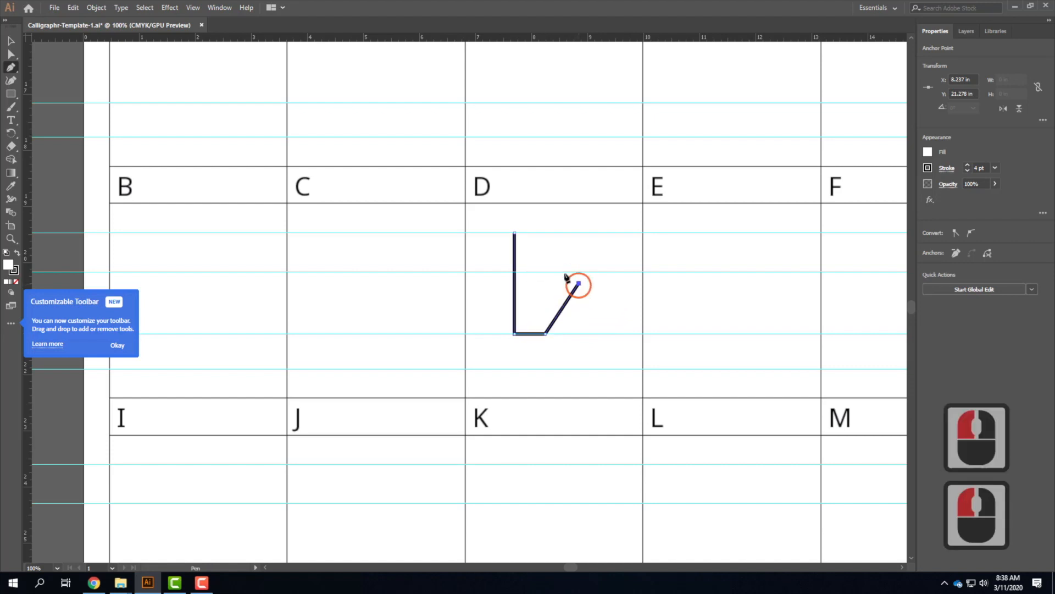
{"action": "left_click", "coordinate": [538, 233]}
{"action": "left_click", "coordinate": [514, 233]}
{"action": "left_click", "coordinate": [556, 373]}
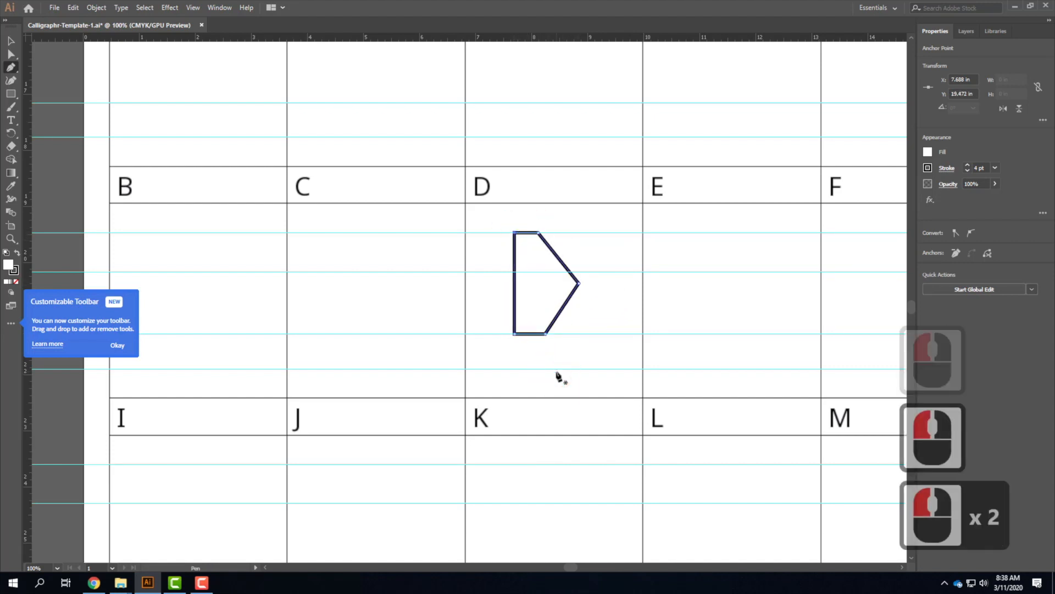
Delete the whole trial letter from the D cell
{"action": "left_click", "coordinate": [12, 40]}
{"action": "left_click", "coordinate": [12, 40]}
{"action": "key", "text": "Delete"}
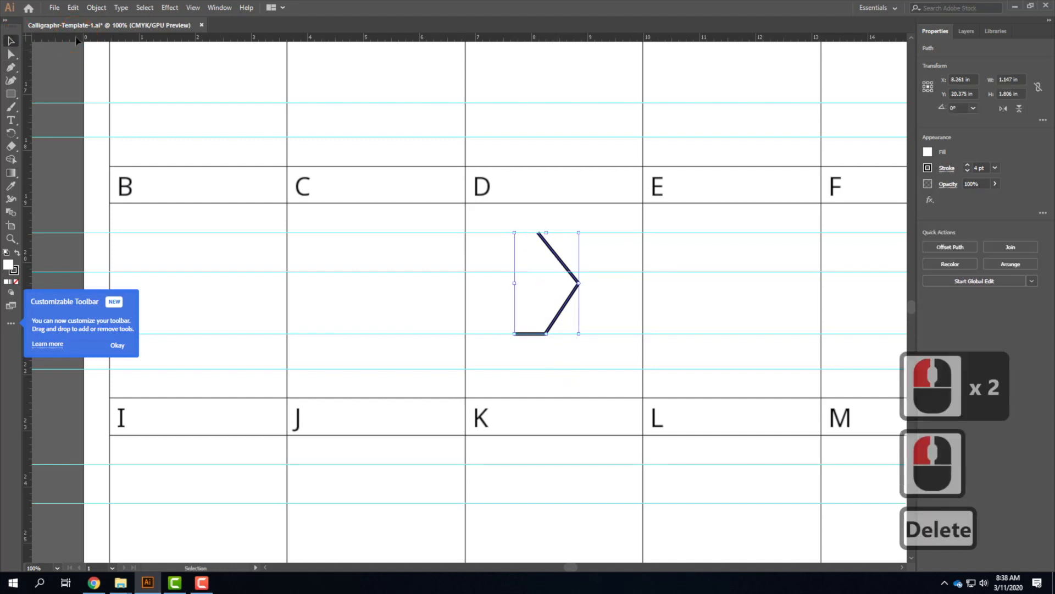
{"action": "key", "text": "Delete"}
{"action": "left_click", "coordinate": [3, 7]}
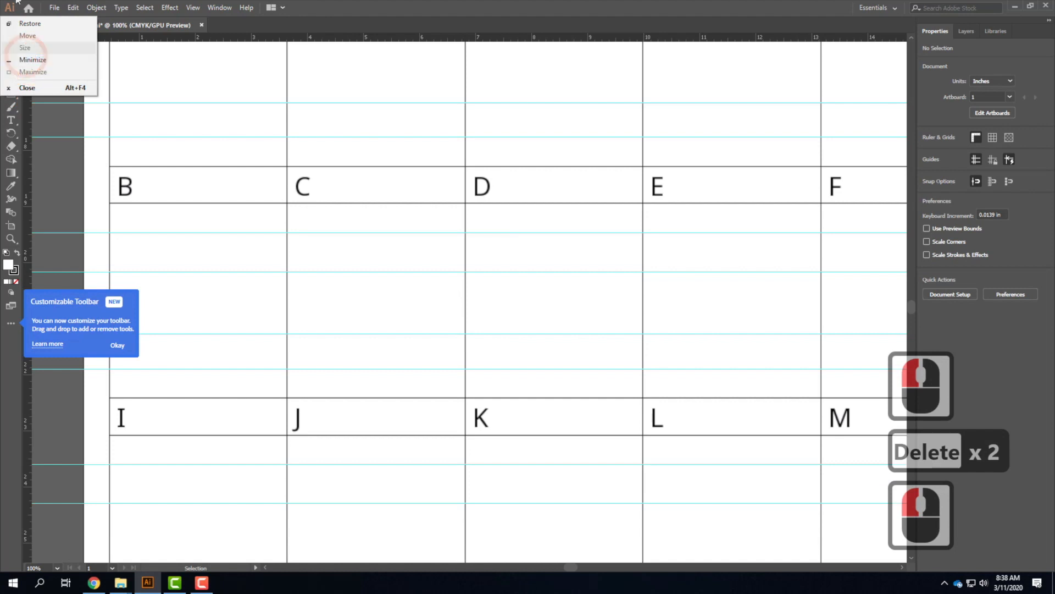
Draw a closed D about 0.94 in wide and 1.8 in tall with a smoothly curved bowl in the D cell, and deselect it
{"action": "left_click", "coordinate": [33, 5]}
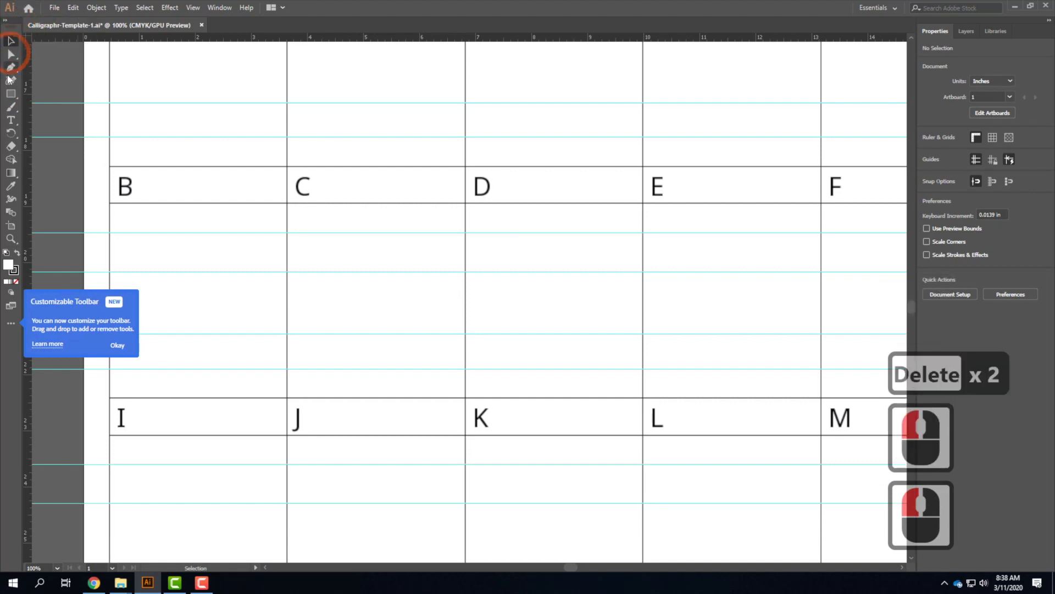
{"action": "left_click", "coordinate": [11, 67]}
{"action": "left_click", "coordinate": [515, 232]}
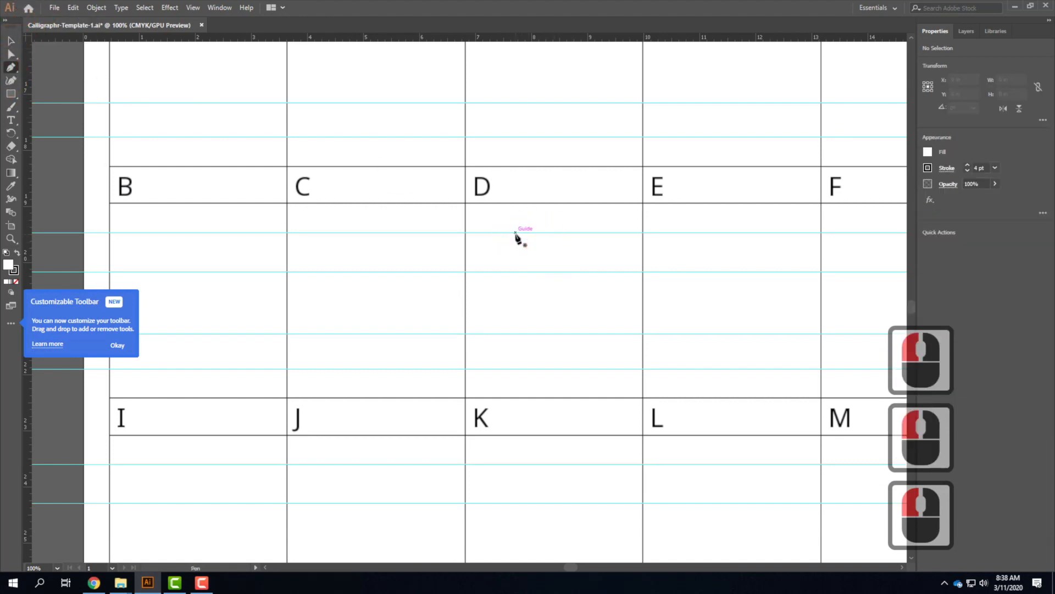
{"action": "left_click", "coordinate": [515, 338]}
{"action": "left_click", "coordinate": [515, 334]}
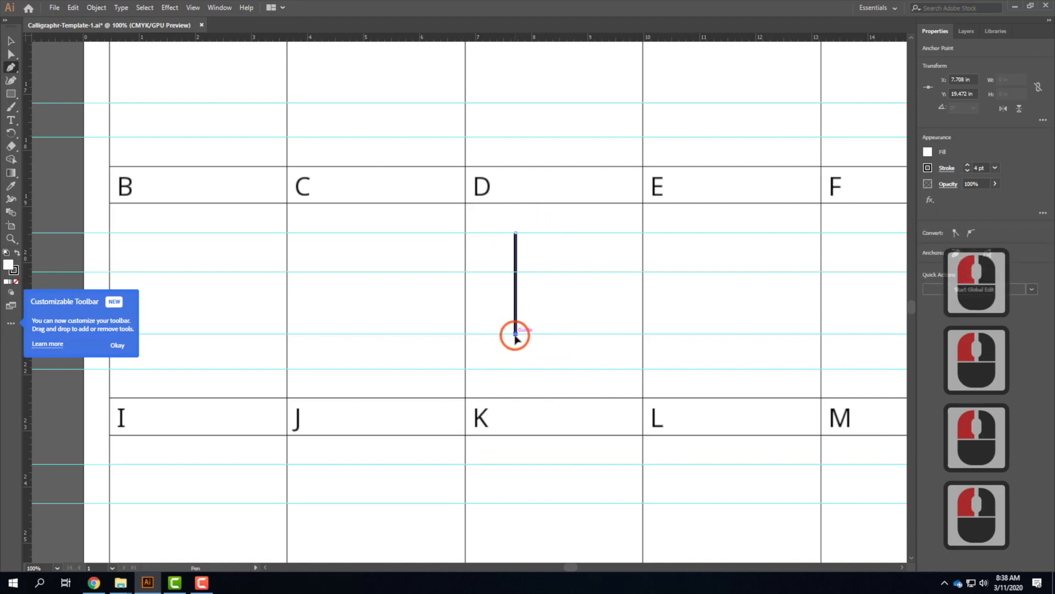
{"action": "left_click", "coordinate": [537, 334]}
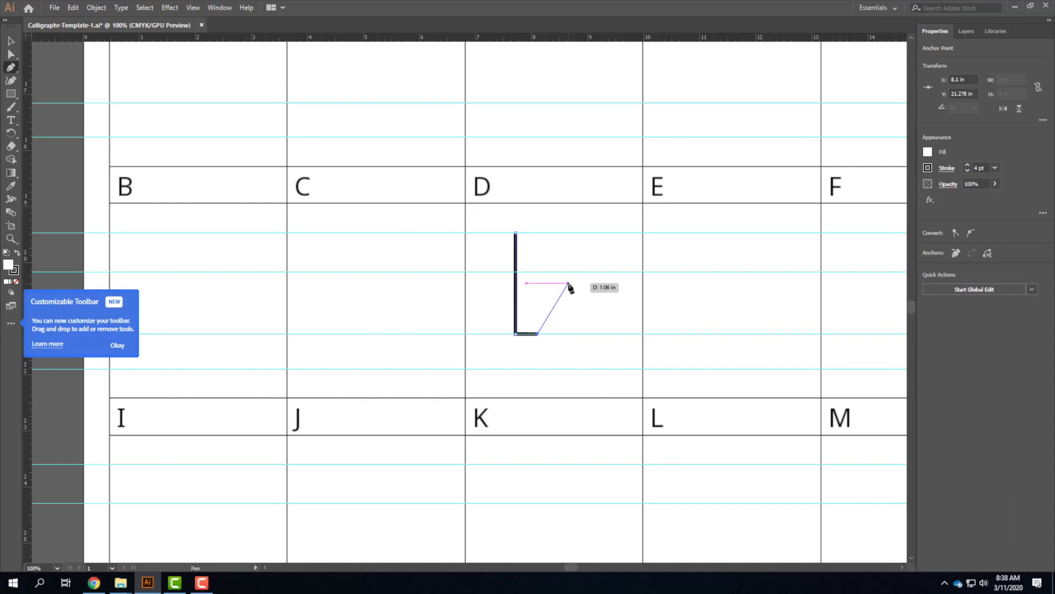
{"action": "left_click_drag", "start_coordinate": [568, 283], "coordinate": [571, 235]}
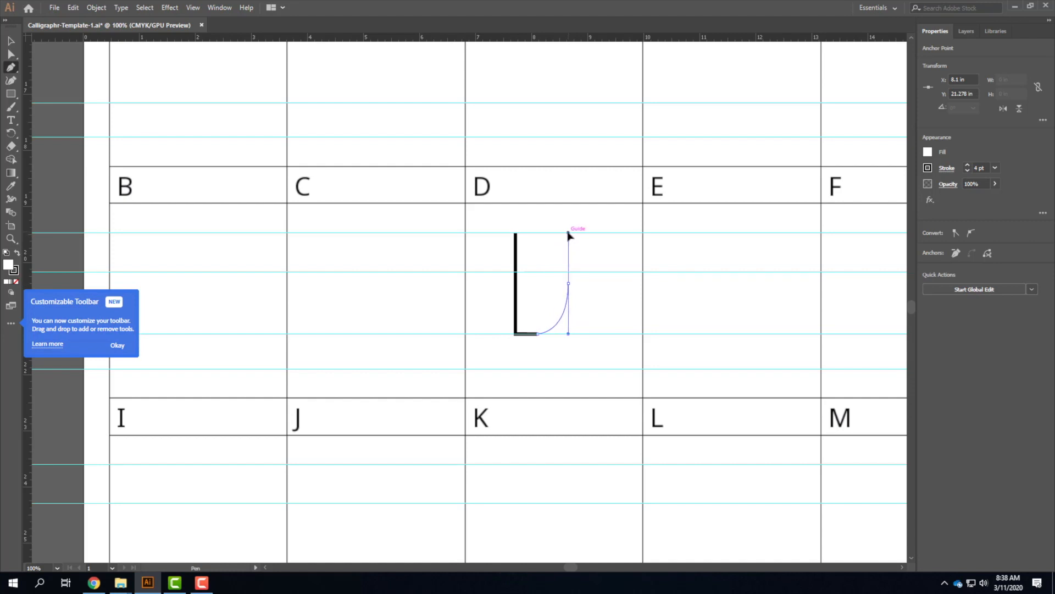
{"action": "left_click_drag", "start_coordinate": [568, 233], "coordinate": [569, 233]}
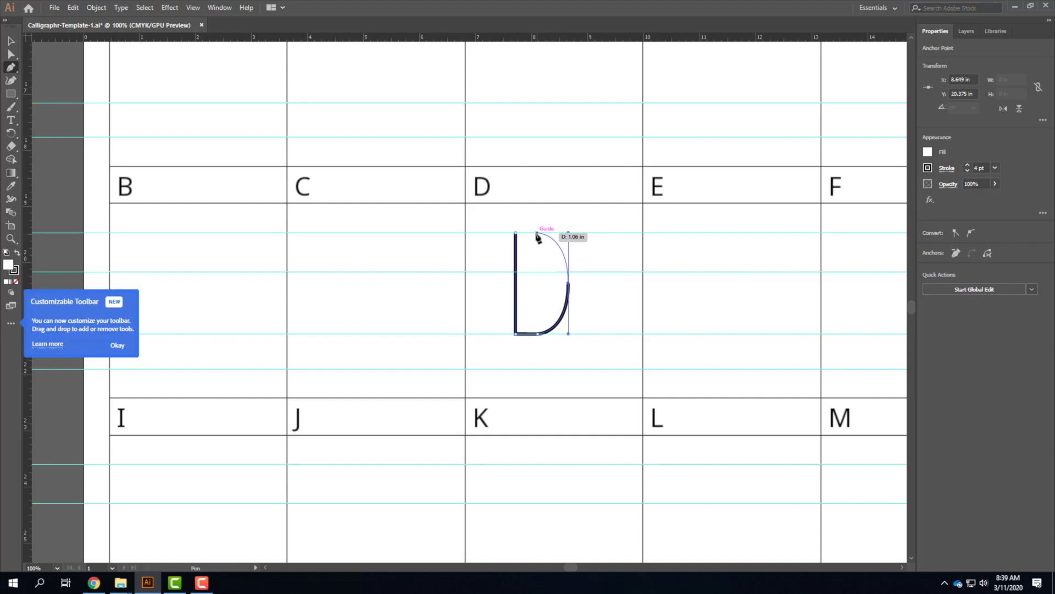
{"action": "left_click_drag", "start_coordinate": [536, 235], "coordinate": [519, 238]}
{"action": "left_click", "coordinate": [517, 234]}
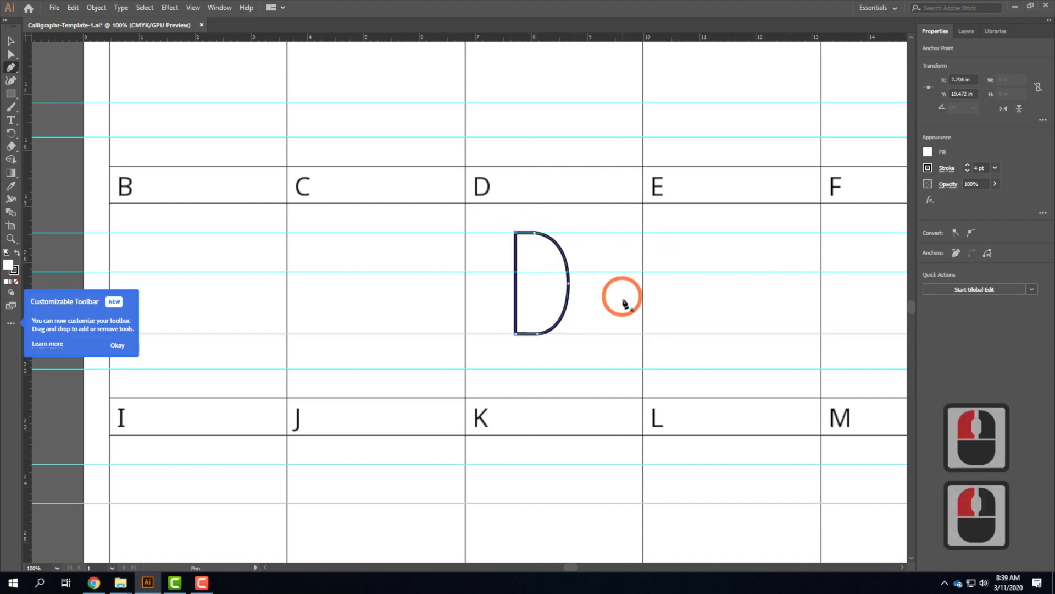
{"action": "left_click", "coordinate": [9, 42]}
{"action": "left_click", "coordinate": [399, 299]}
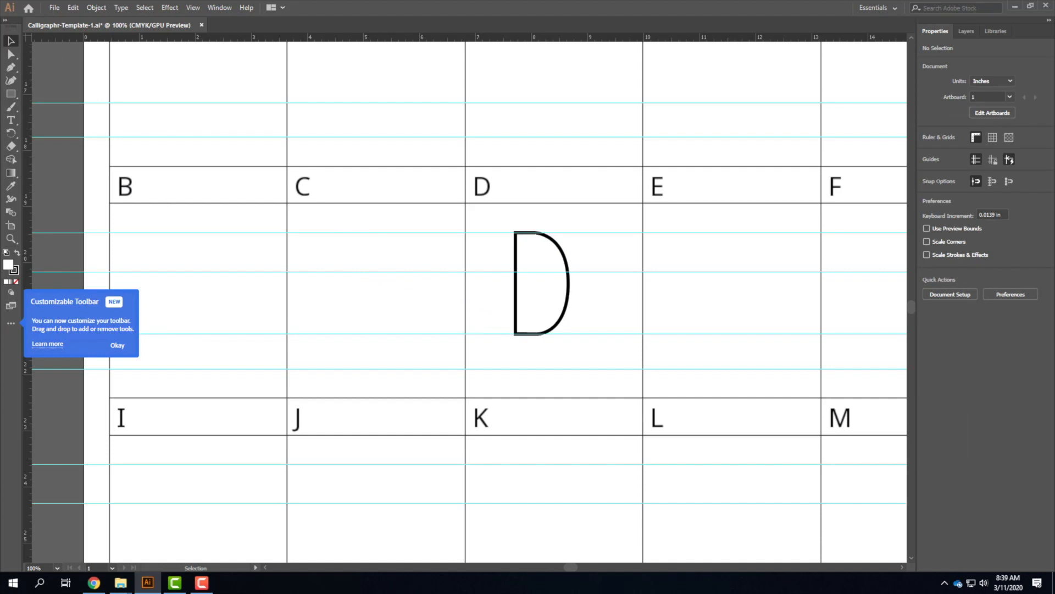
Draw a vertical stem about 1.8 in tall in the B cell and continue the path into a curved lower bowl up to the middle guide
{"action": "left_click", "coordinate": [11, 67]}
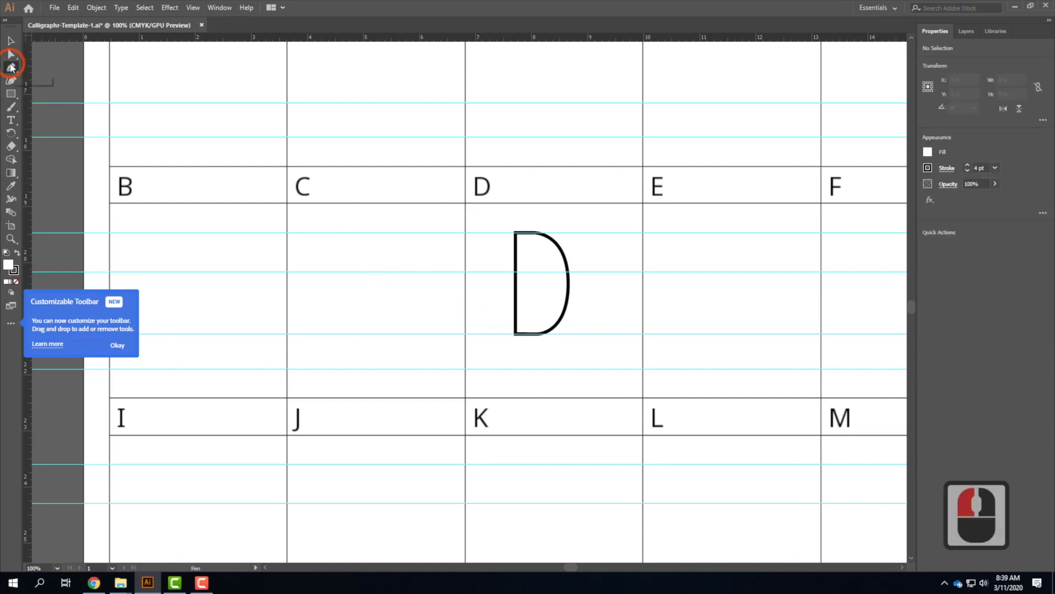
{"action": "left_click", "coordinate": [157, 232]}
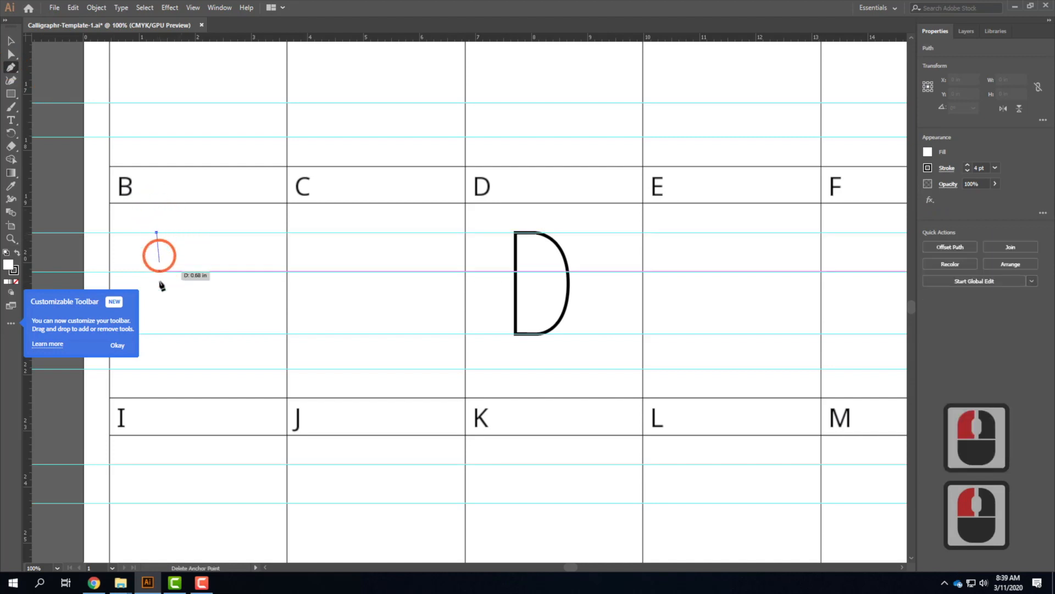
{"action": "left_click", "coordinate": [157, 334]}
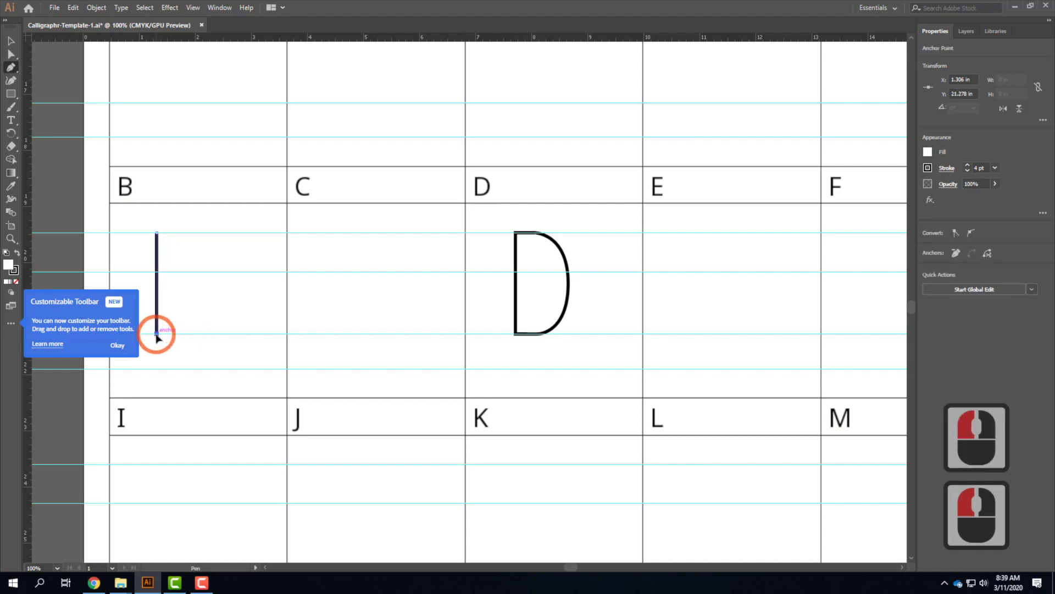
{"action": "left_click", "coordinate": [187, 334]}
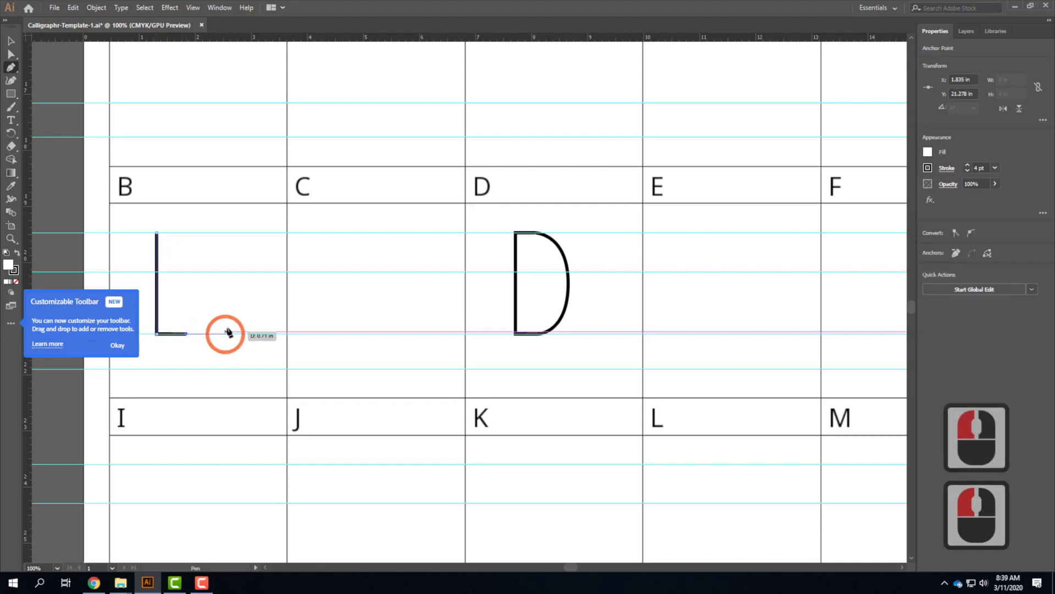
{"action": "left_click_drag", "start_coordinate": [223, 302], "coordinate": [223, 272]}
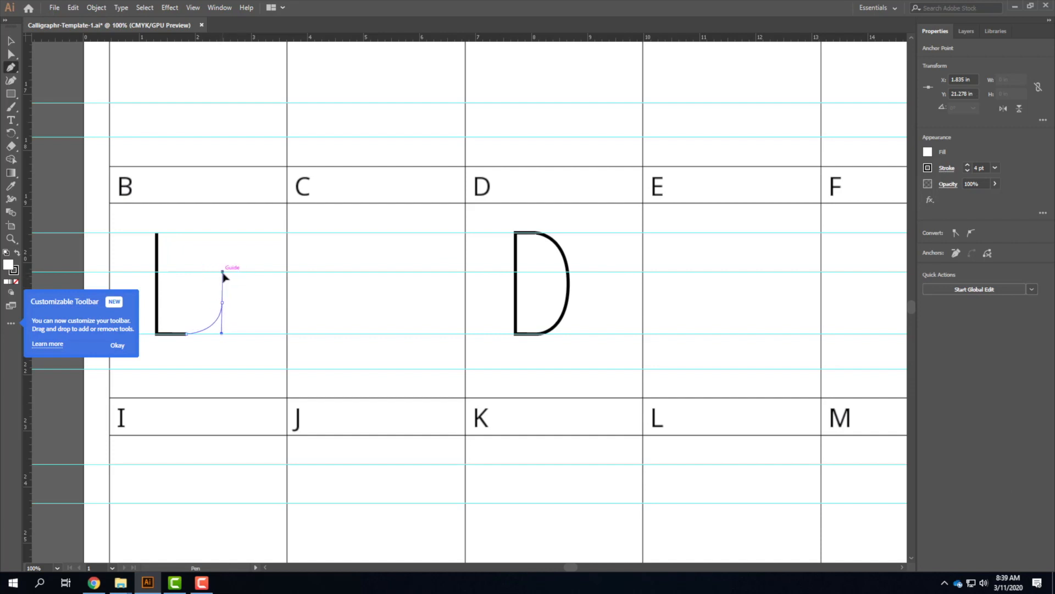
{"action": "left_click", "coordinate": [187, 274]}
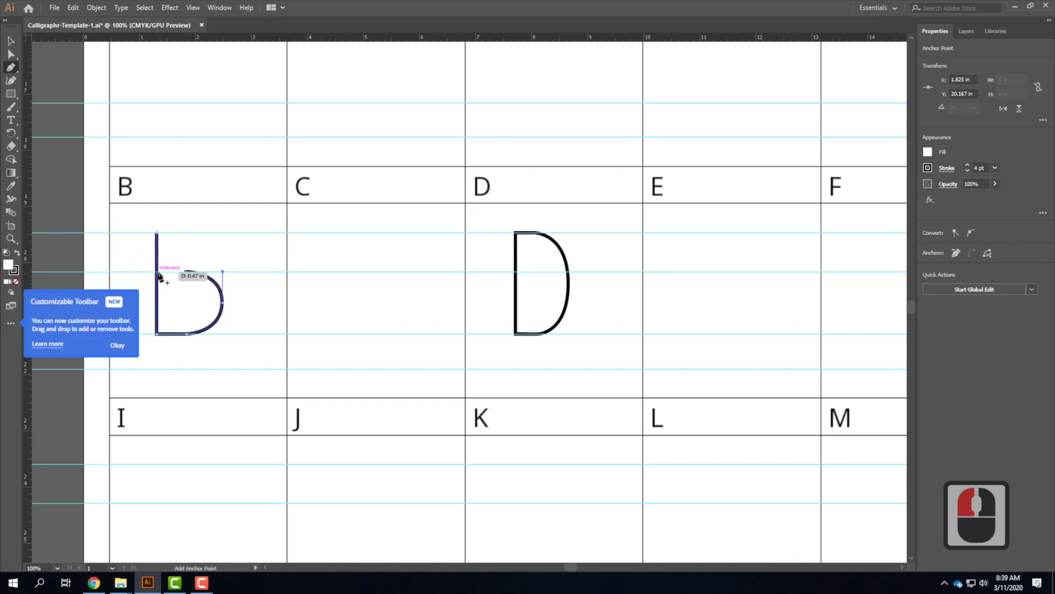
Extend the B's lower bowl with a straight segment along the middle guide, ending just beside the stem
{"action": "mouse_move", "coordinate": [159, 276]}
{"action": "left_mouse_down"}
{"action": "mouse_move", "coordinate": [205, 278]}
{"action": "mouse_move", "coordinate": [165, 273]}
{"action": "left_mouse_up"}
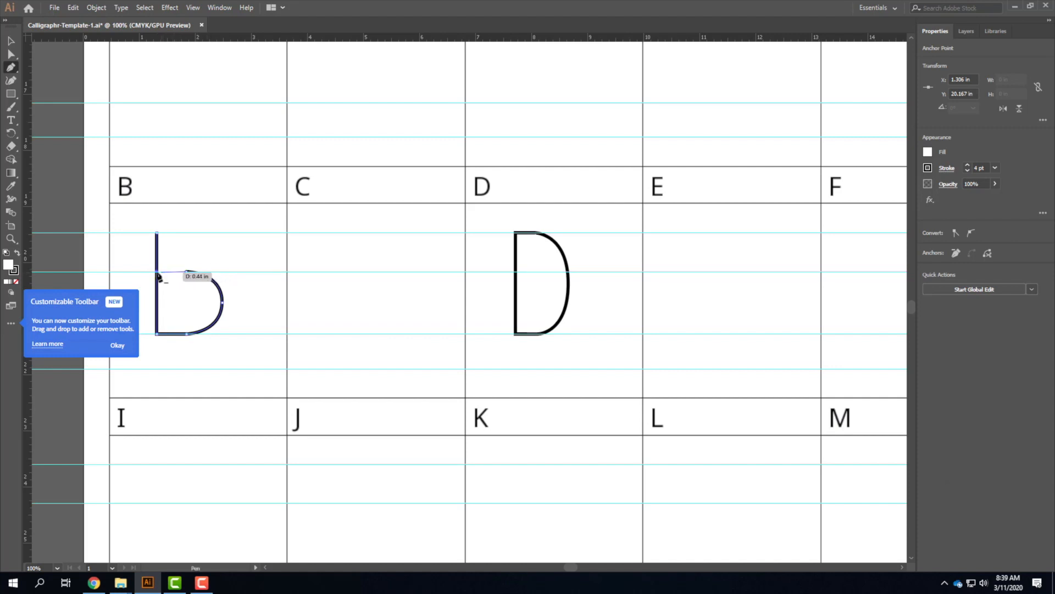
{"action": "left_click", "coordinate": [158, 274]}
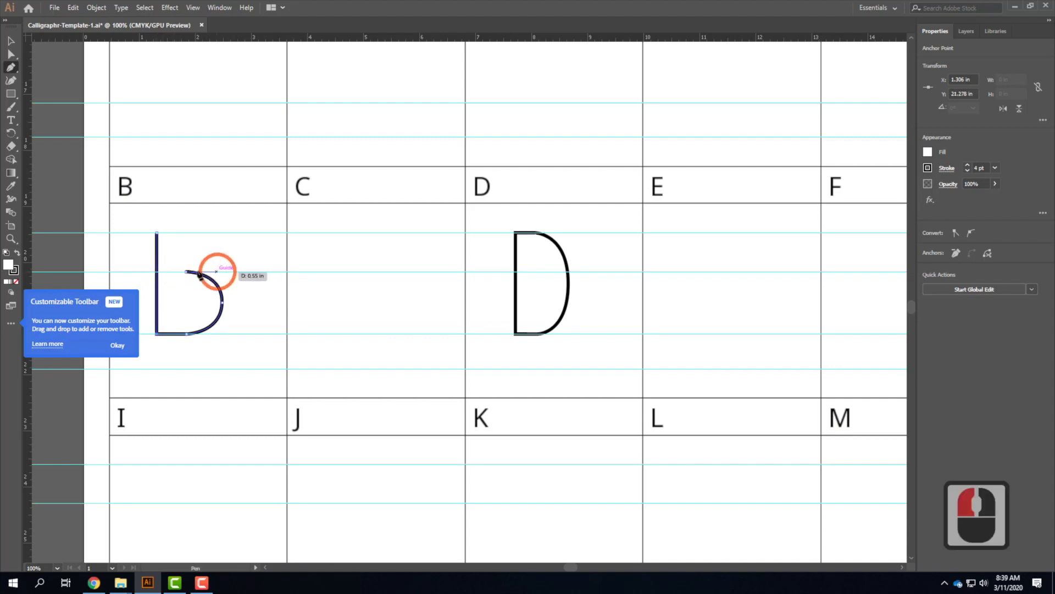
{"action": "left_click", "coordinate": [158, 272]}
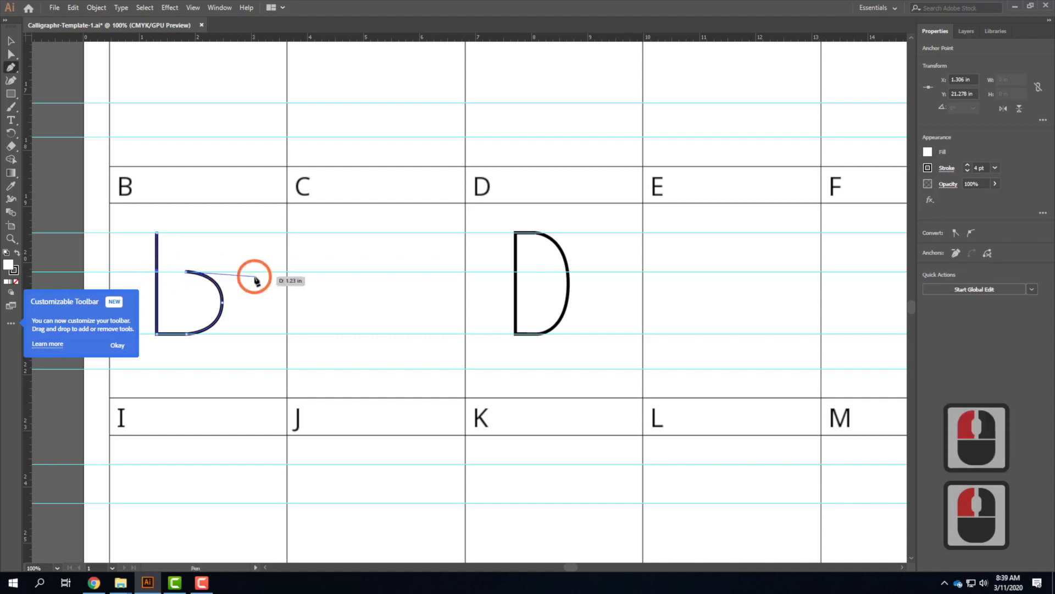
{"action": "left_click", "coordinate": [157, 272]}
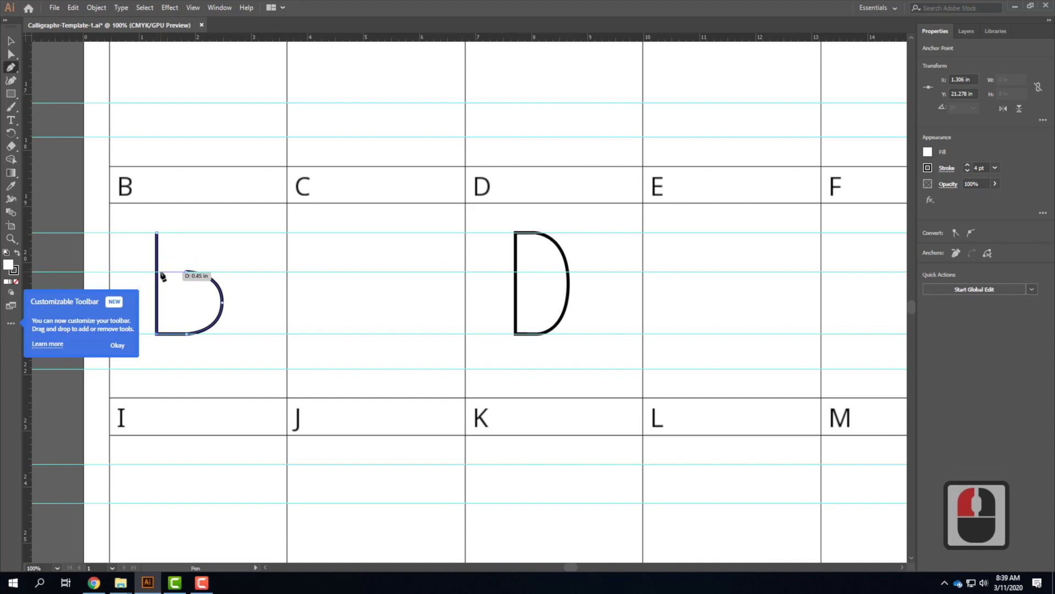
{"action": "left_click", "coordinate": [160, 272]}
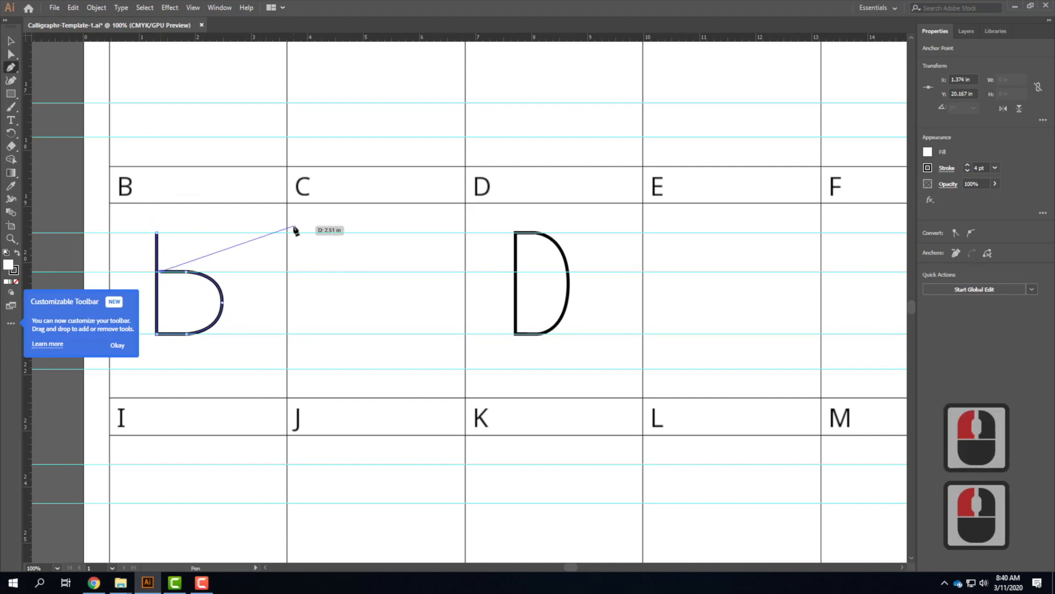
Move the lower bowl's open end anchor onto the B's stem with the Direct Selection tool
{"action": "left_click", "coordinate": [11, 54]}
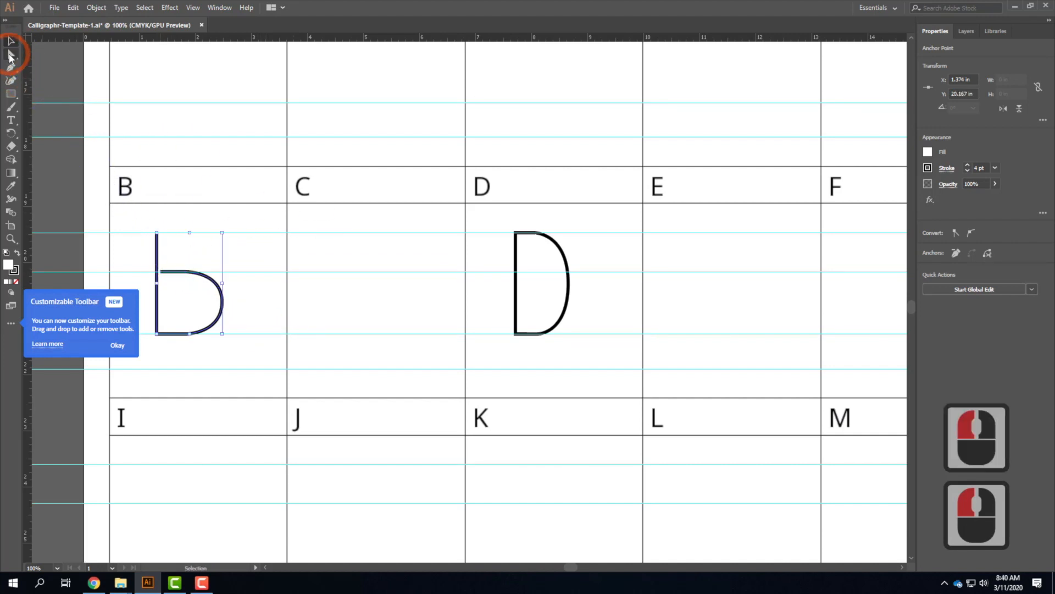
{"action": "left_click", "coordinate": [99, 219]}
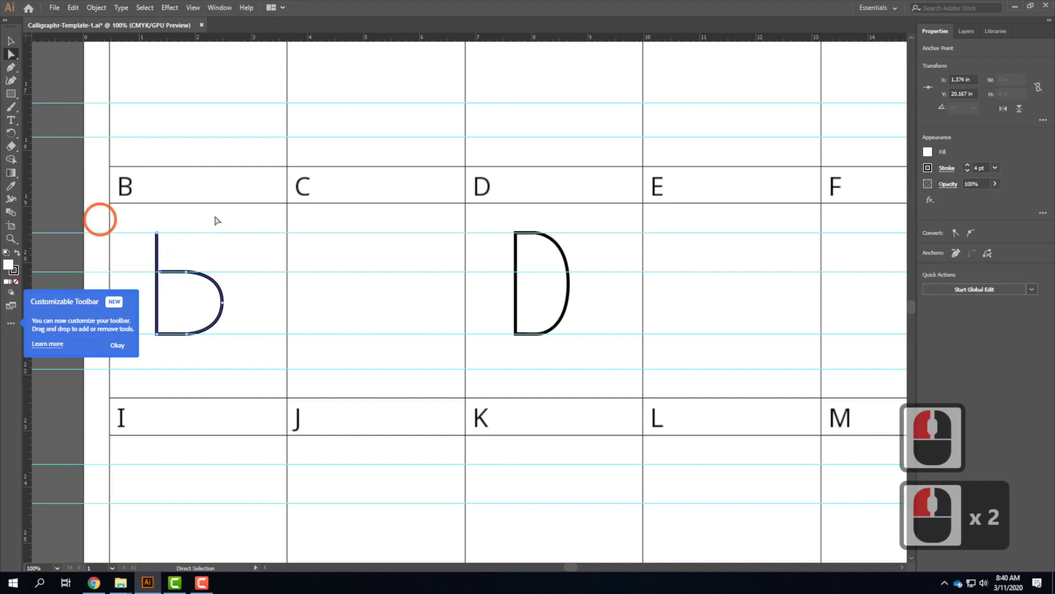
{"action": "double_click", "coordinate": [160, 271]}
{"action": "left_click", "coordinate": [158, 273]}
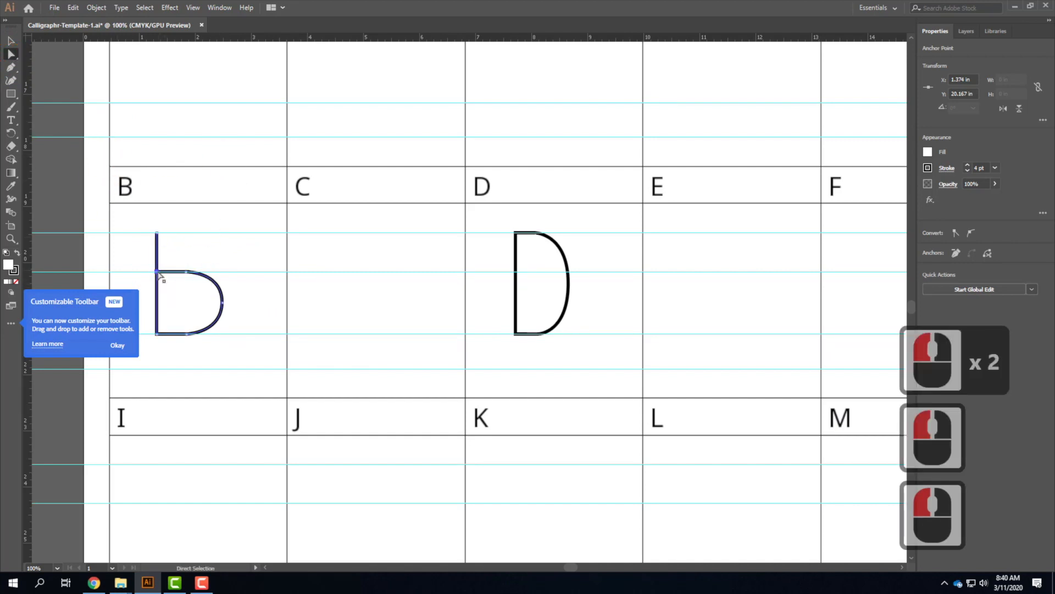
{"action": "left_click", "coordinate": [165, 294]}
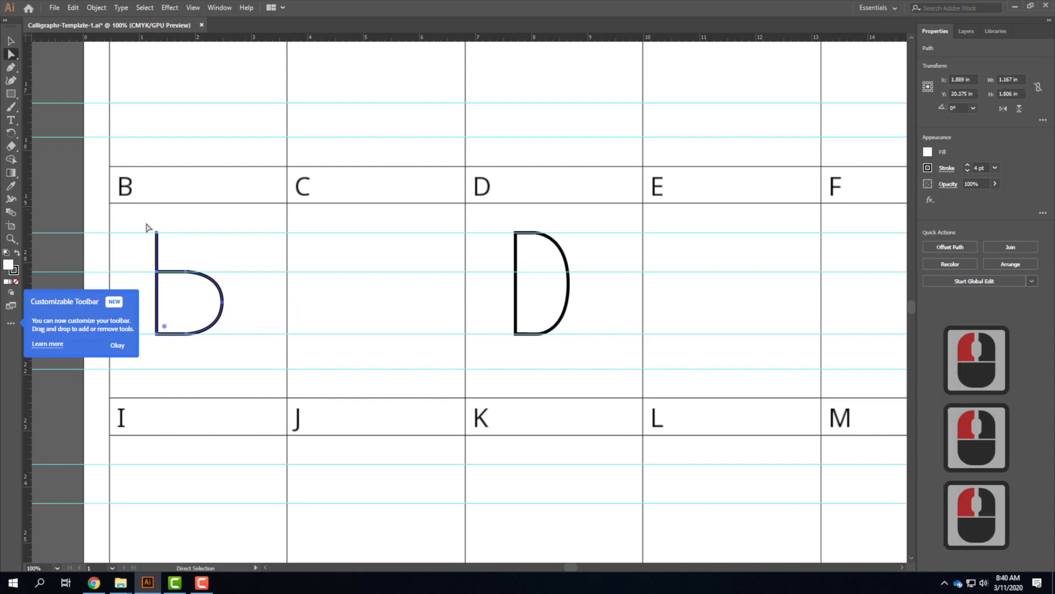
Continue the path from the B stem's top with a straight segment about 0.41 in long and a smaller curved upper bowl down to the middle guide
{"action": "left_click", "coordinate": [11, 67]}
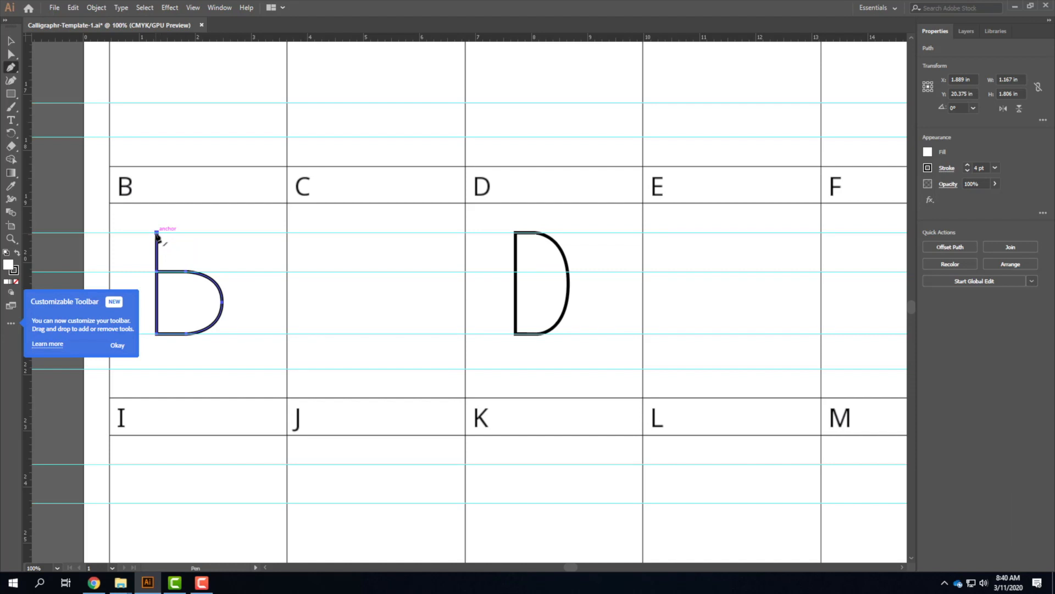
{"action": "left_click_drag", "start_coordinate": [157, 233], "coordinate": [181, 236]}
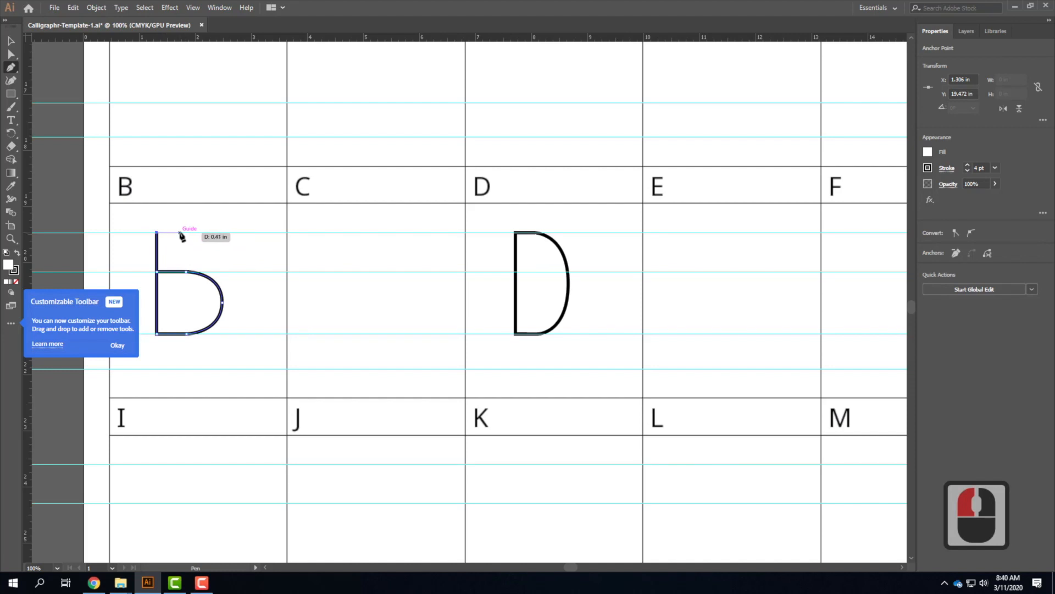
{"action": "left_click", "coordinate": [180, 233]}
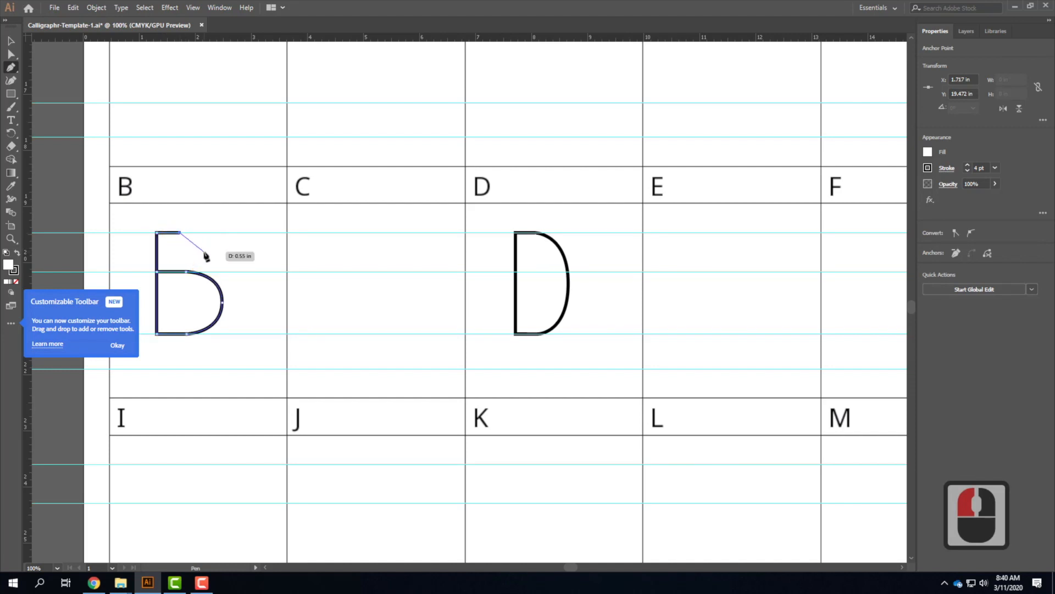
{"action": "left_click_drag", "start_coordinate": [204, 251], "coordinate": [204, 272]}
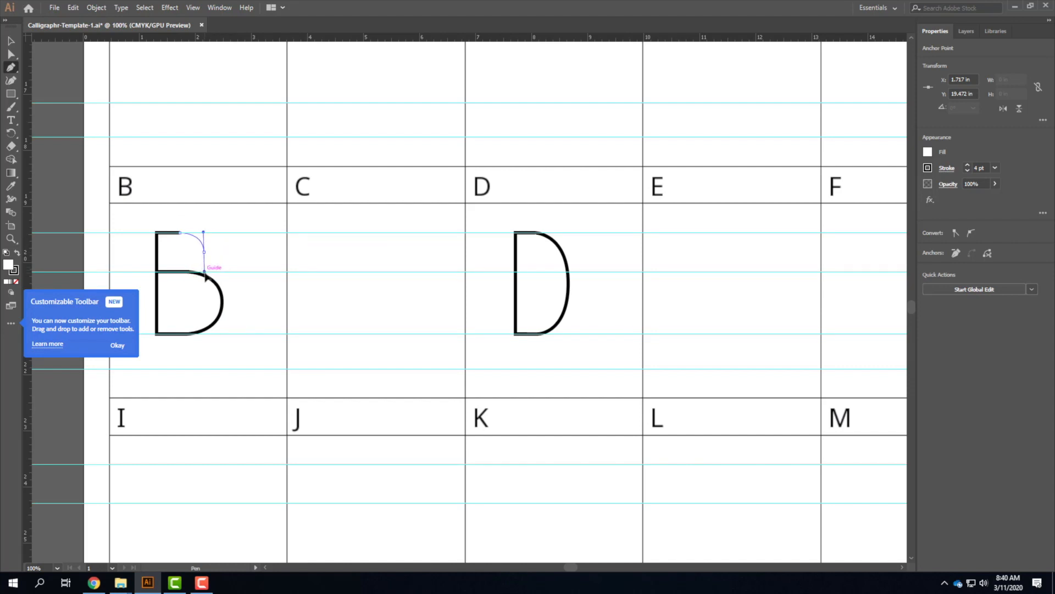
{"action": "left_click_drag", "start_coordinate": [204, 271], "coordinate": [188, 272]}
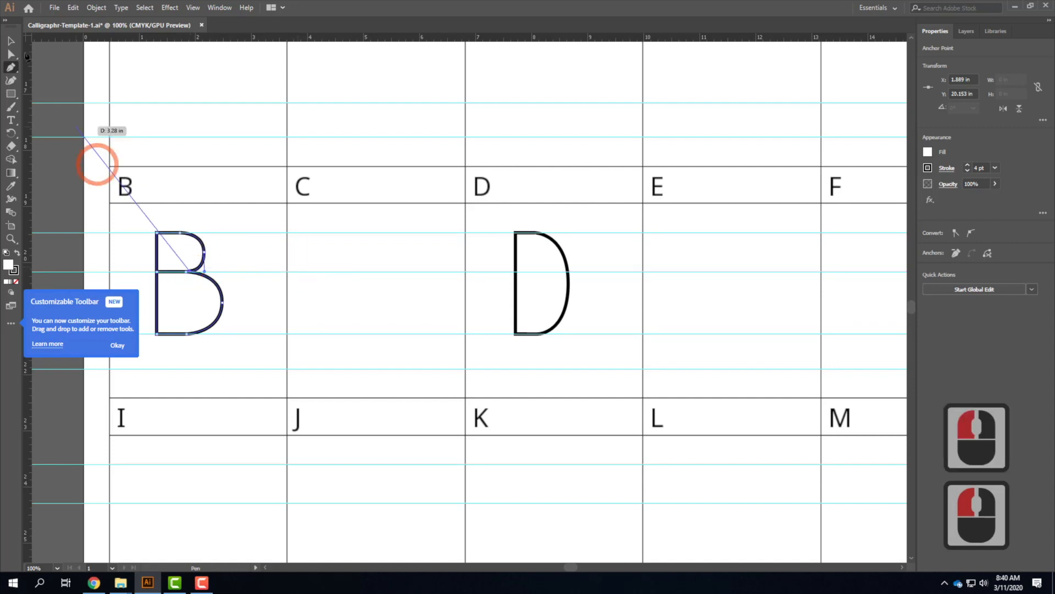
Align the upper bowl's end anchor with the B's lower bowl using the Direct Selection tool, and deselect the letter
{"action": "left_click", "coordinate": [9, 54]}
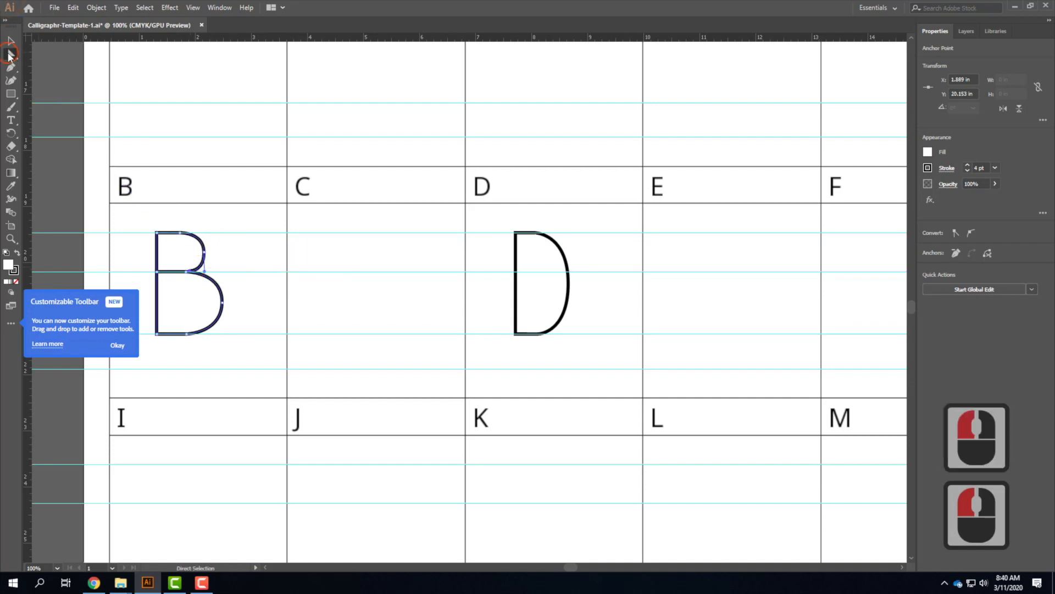
{"action": "left_click", "coordinate": [189, 272]}
{"action": "left_click_drag", "start_coordinate": [190, 272], "coordinate": [186, 272]}
{"action": "double_click", "coordinate": [438, 254]}
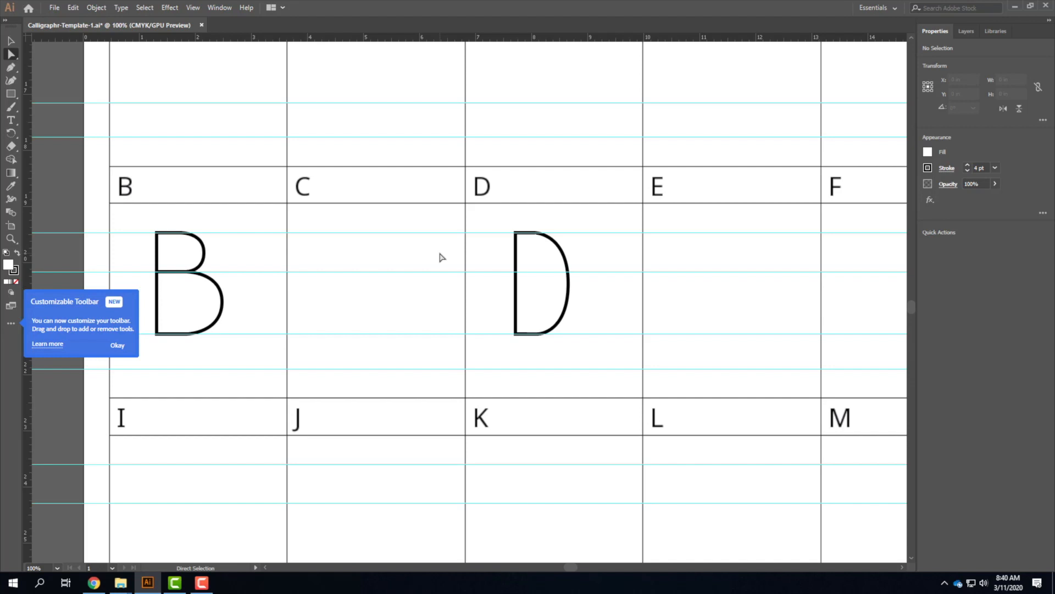
Draw a trial b-shaped path in the C cell with a 1.8 in stem, a baseline about 0.84 in long and an uneven curved bowl
{"action": "left_click", "coordinate": [10, 68]}
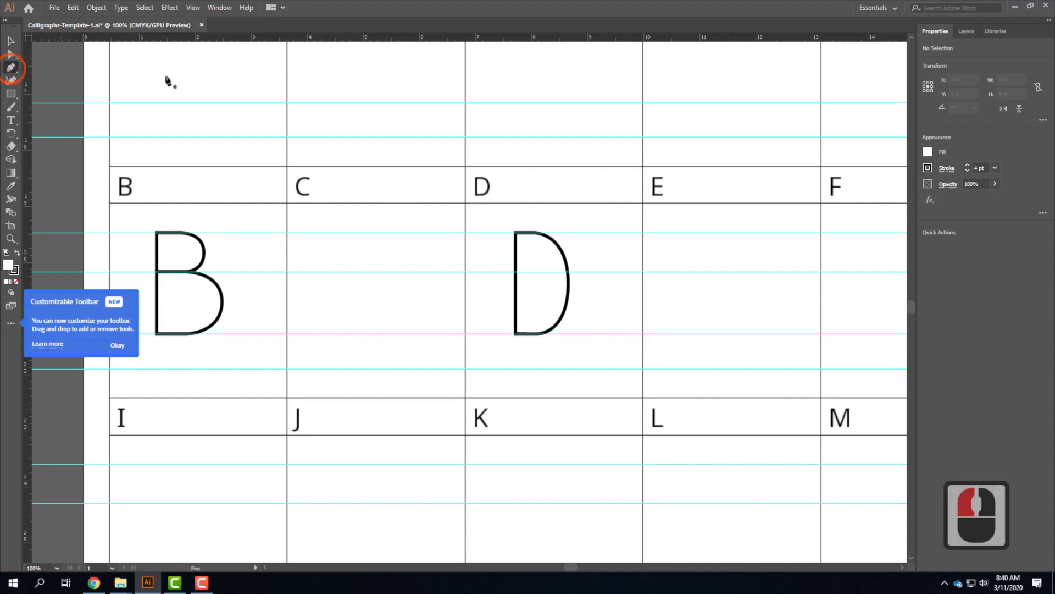
{"action": "left_click", "coordinate": [345, 234]}
{"action": "left_click", "coordinate": [345, 334]}
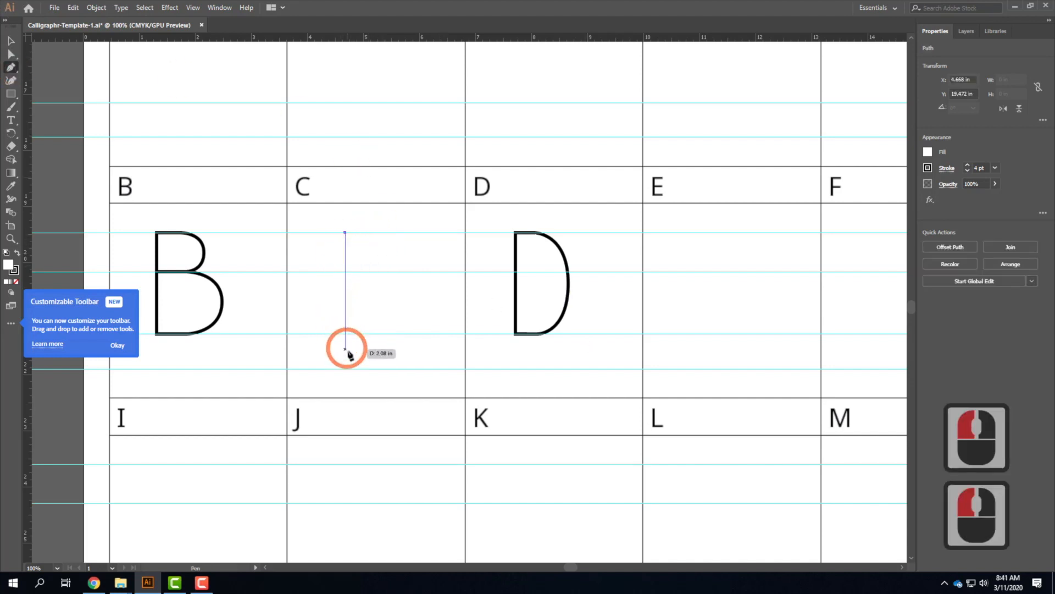
{"action": "left_click", "coordinate": [393, 334]}
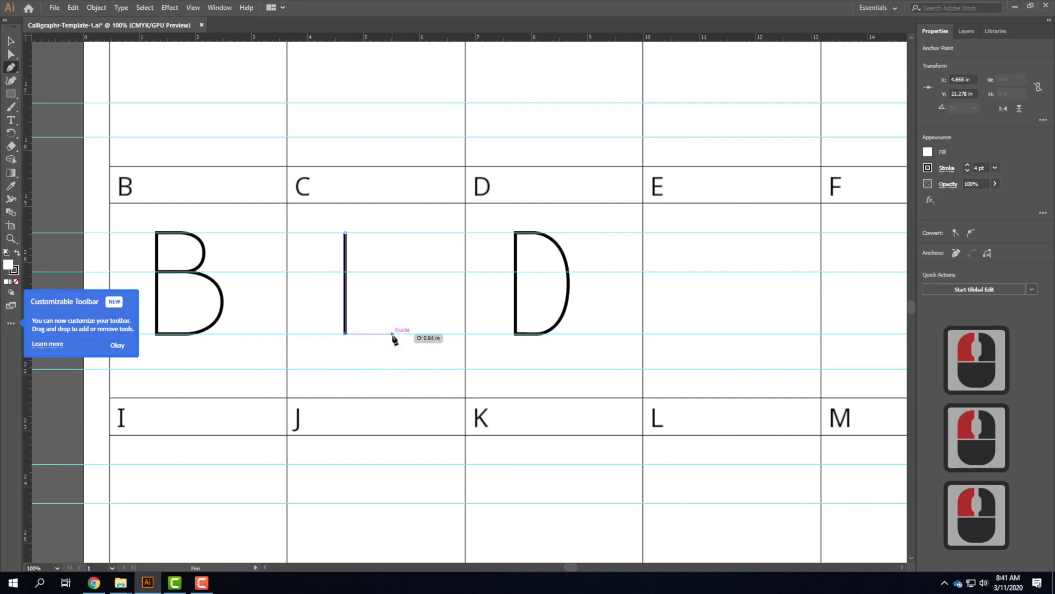
{"action": "mouse_move", "coordinate": [424, 287]}
{"action": "left_mouse_down"}
{"action": "mouse_move", "coordinate": [425, 266]}
{"action": "mouse_move", "coordinate": [401, 264]}
{"action": "mouse_move", "coordinate": [443, 258]}
{"action": "left_mouse_up"}
{"action": "left_click_drag", "start_coordinate": [413, 257], "coordinate": [400, 258]}
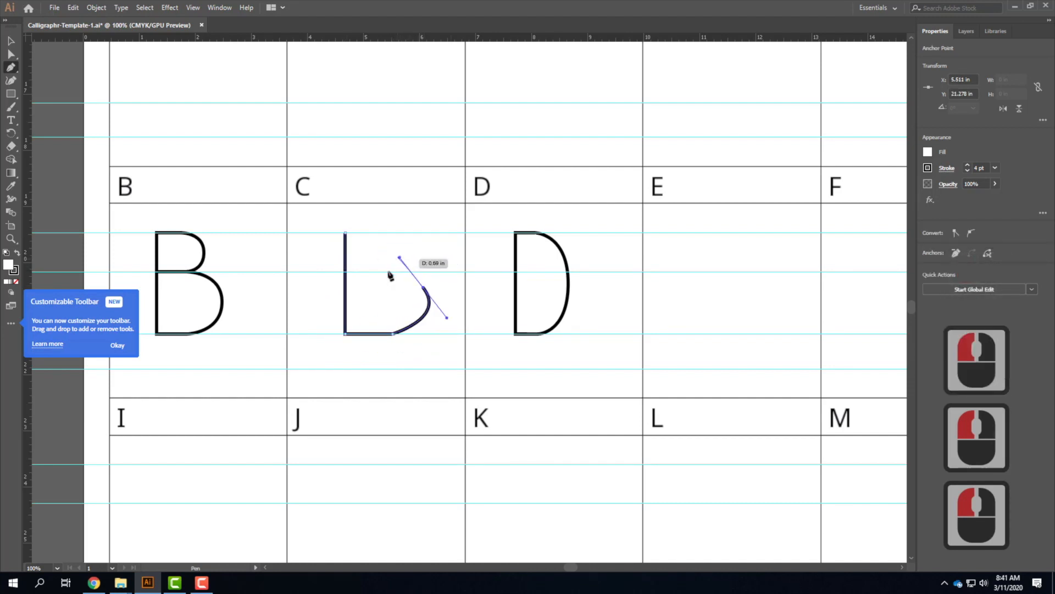
{"action": "left_click", "coordinate": [359, 274]}
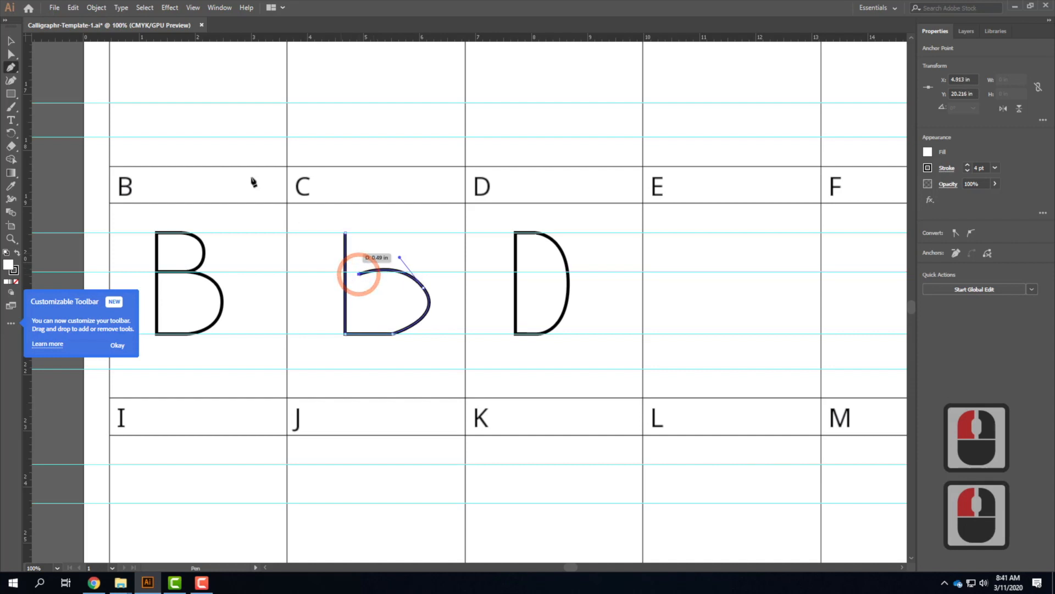
End the open trial path in the C cell and deselect it
{"action": "left_click", "coordinate": [11, 41]}
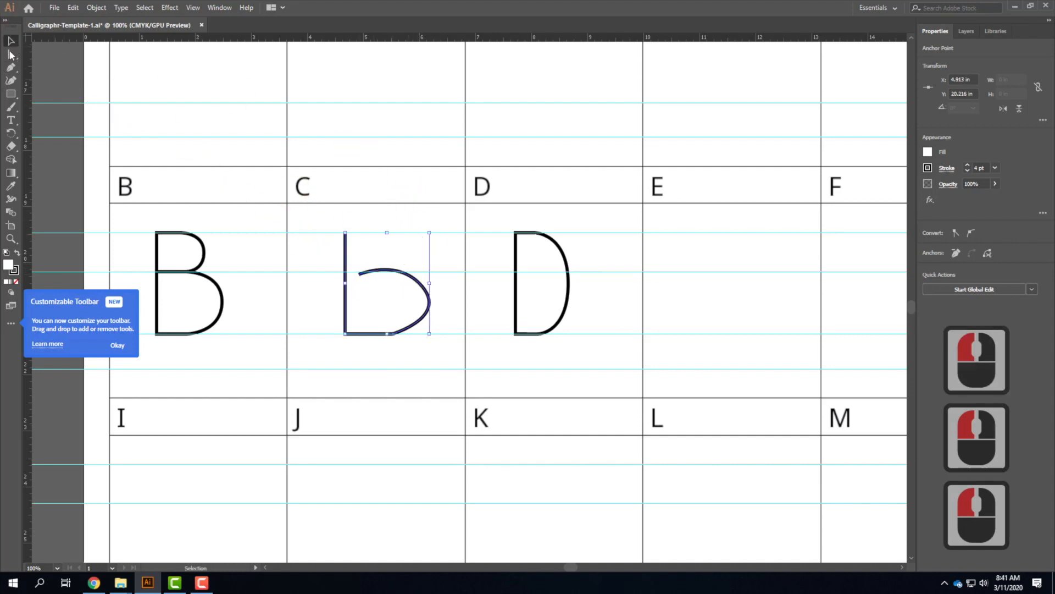
{"action": "left_click", "coordinate": [11, 80]}
{"action": "left_click", "coordinate": [355, 252]}
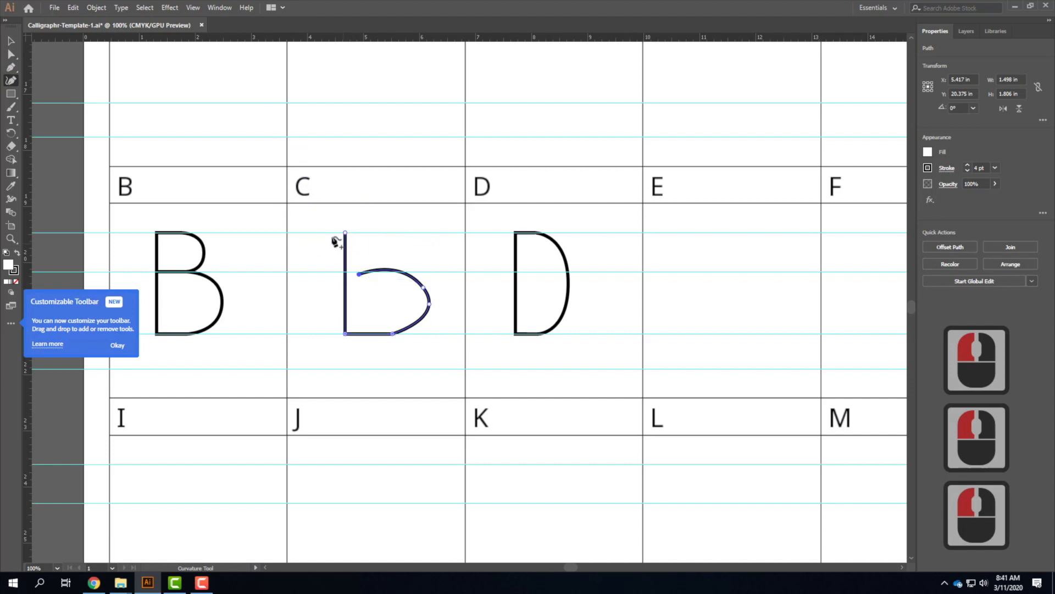
{"action": "left_click", "coordinate": [13, 55]}
{"action": "left_click", "coordinate": [434, 293]}
{"action": "left_click", "coordinate": [420, 251]}
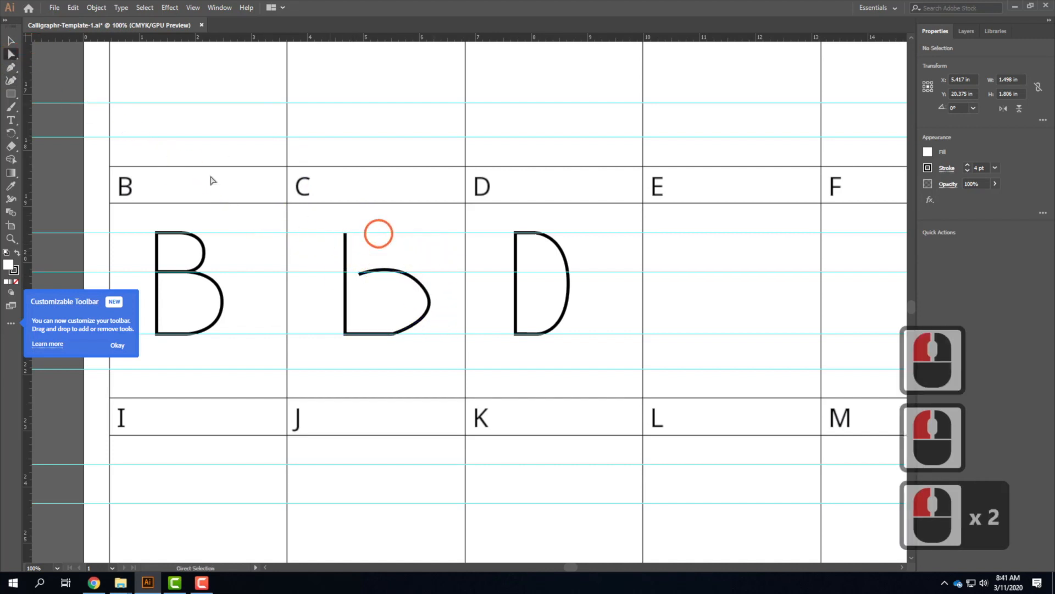
Continue the trial path from the stem's top with the Pen tool as a rough upper bowl ending just above the middle guide, and deselect it
{"action": "left_click", "coordinate": [12, 67]}
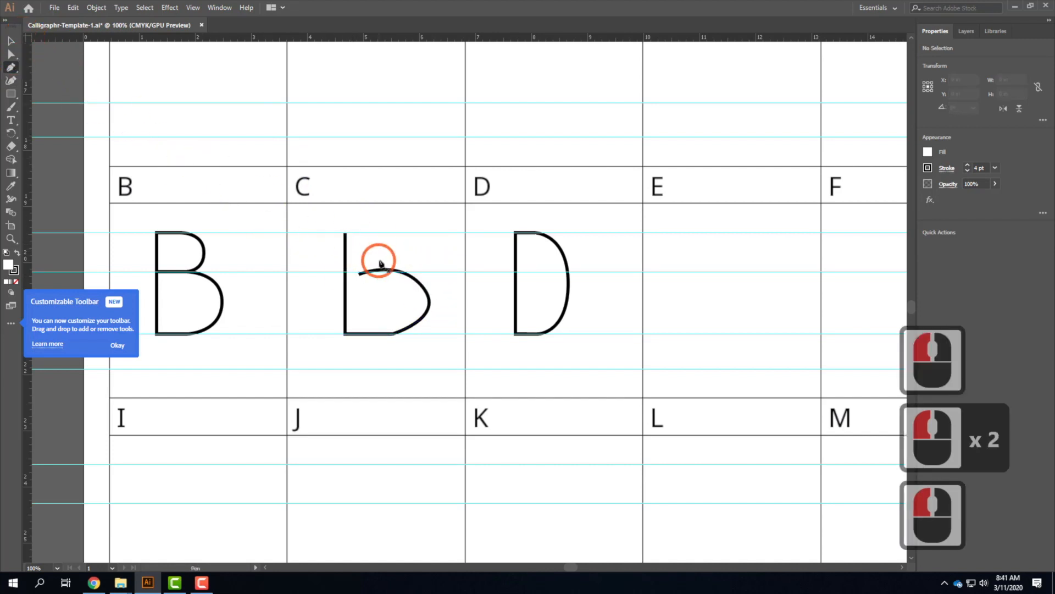
{"action": "left_click", "coordinate": [345, 233]}
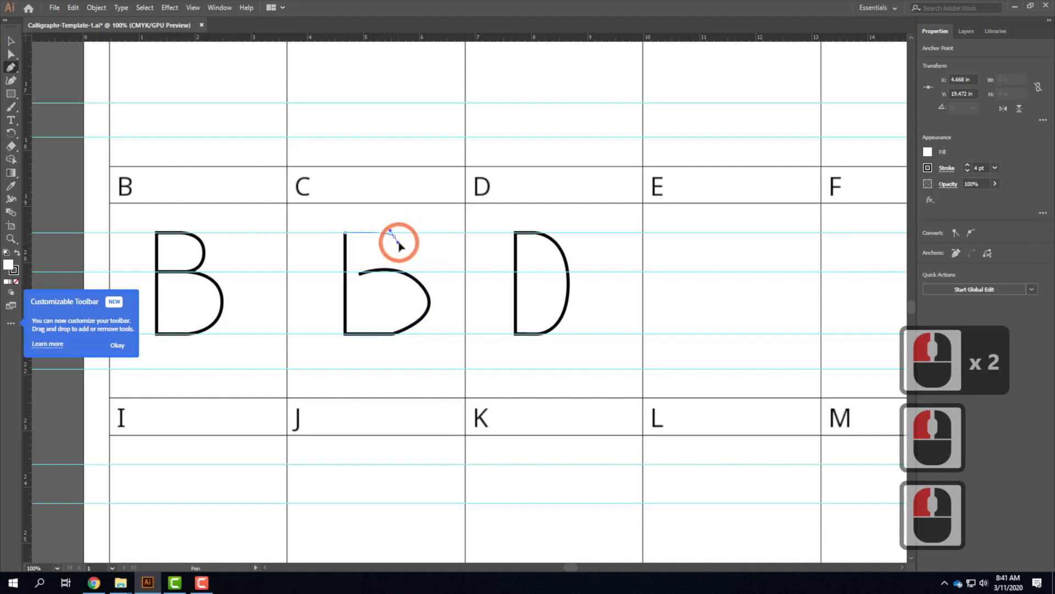
{"action": "left_click_drag", "start_coordinate": [390, 231], "coordinate": [397, 242]}
{"action": "left_click", "coordinate": [378, 259]}
{"action": "left_click", "coordinate": [353, 267]}
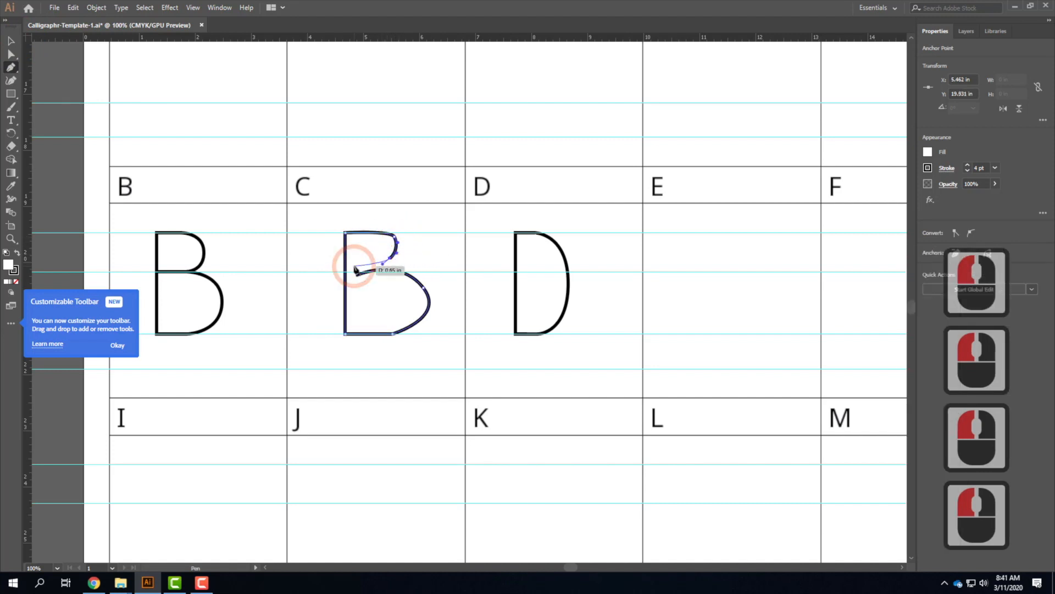
{"action": "left_click", "coordinate": [391, 263]}
{"action": "left_click", "coordinate": [11, 40]}
{"action": "left_click", "coordinate": [443, 221]}
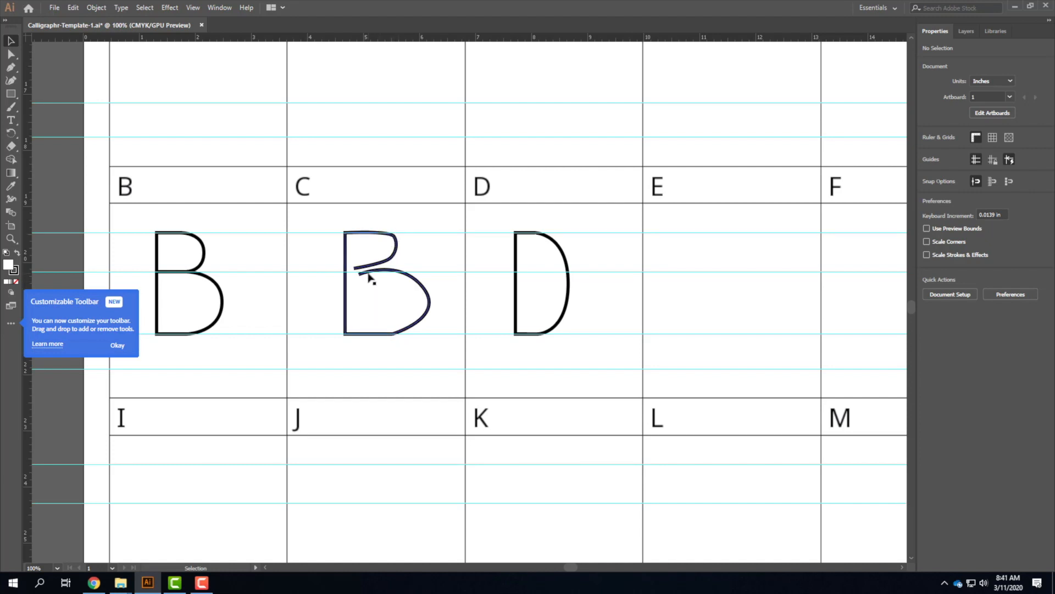
Examine the anchor points and handles of the trial letter's upper bowl and compare them with the finished B's upper bowl
{"action": "left_click", "coordinate": [394, 238]}
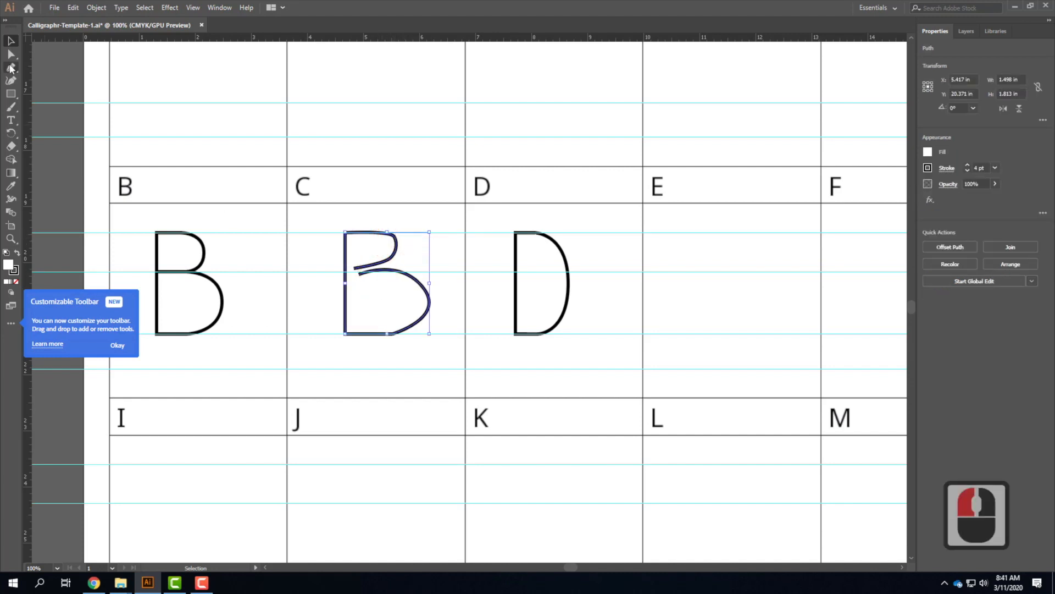
{"action": "left_click", "coordinate": [12, 54]}
{"action": "double_click", "coordinate": [441, 241]}
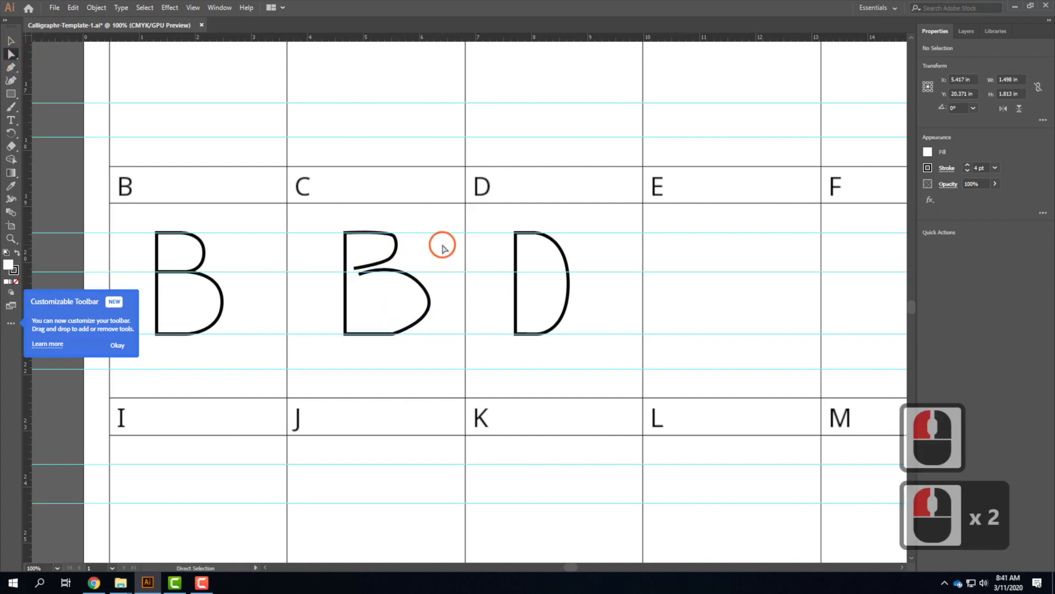
{"action": "left_click", "coordinate": [394, 237]}
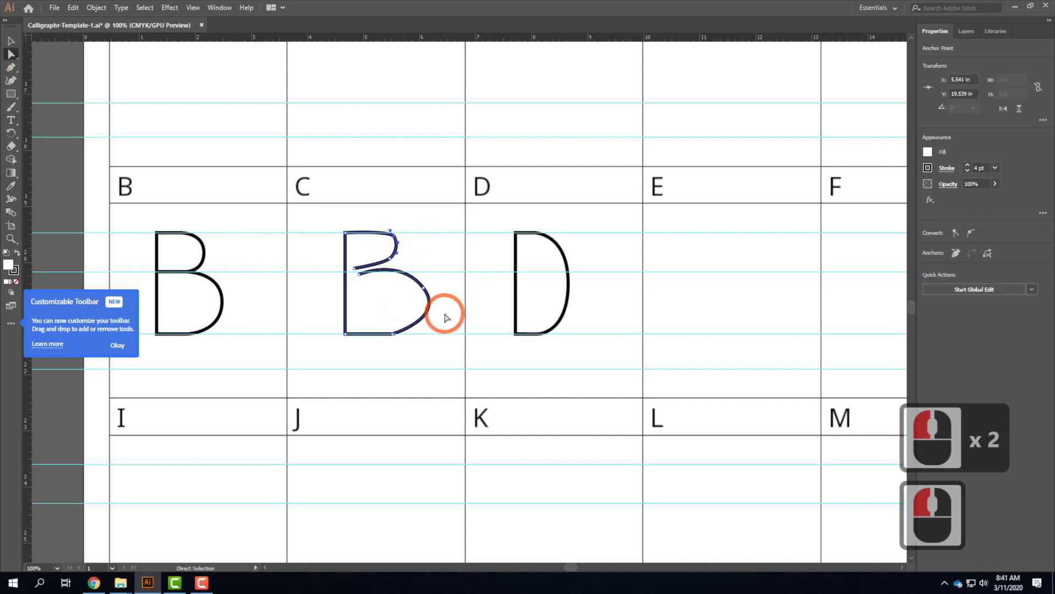
{"action": "left_click", "coordinate": [391, 259]}
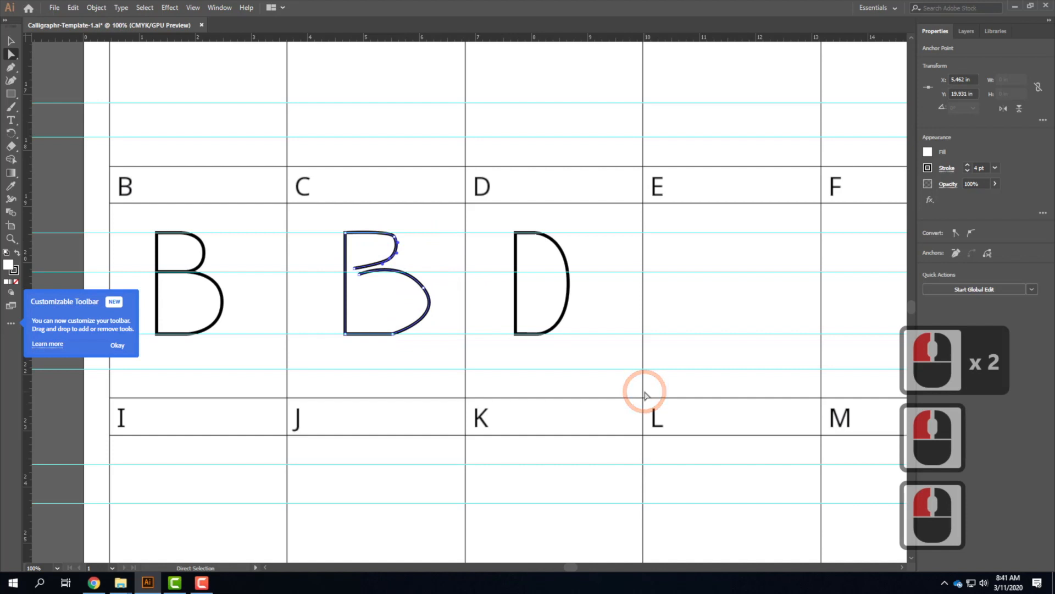
{"action": "left_click", "coordinate": [204, 254]}
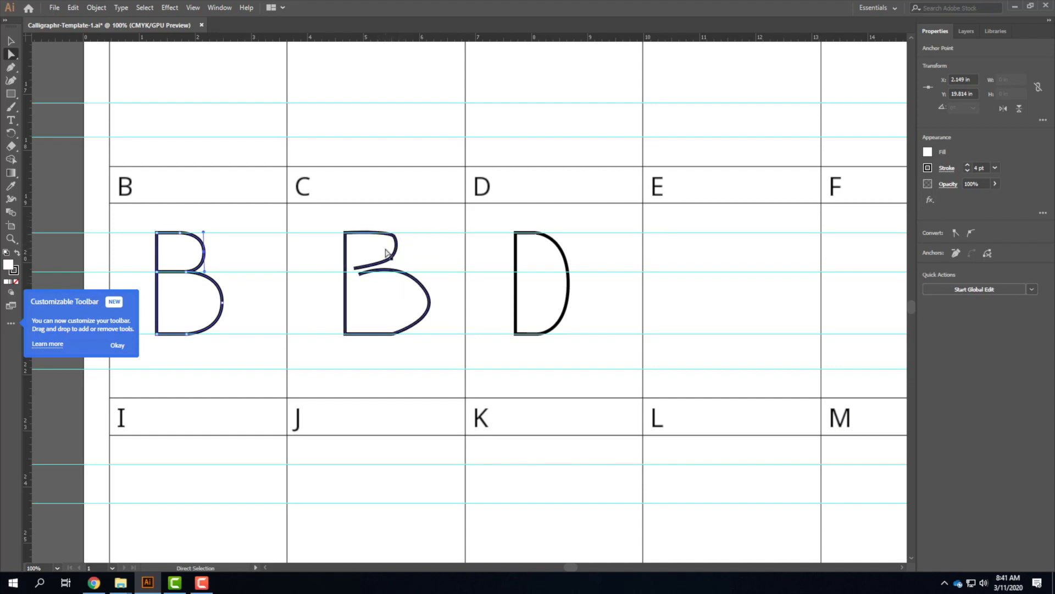
Move the trial letter's outer lower-bowl anchor to about X 6.03 in, Y 20.66 in, and make its handles vertical between the middle guide and baseline
{"action": "left_click", "coordinate": [429, 302]}
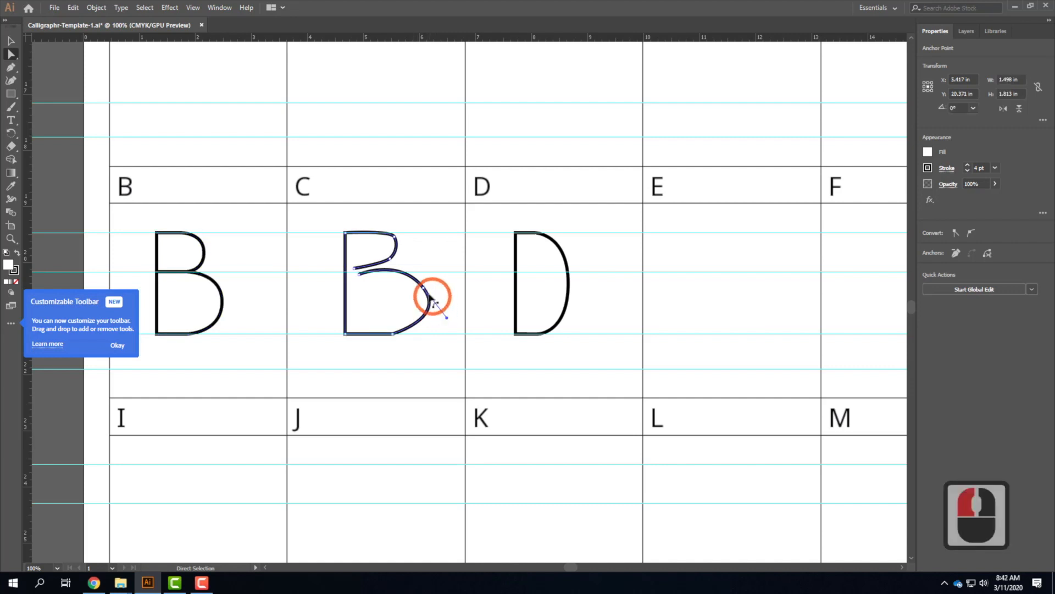
{"action": "left_click", "coordinate": [451, 325]}
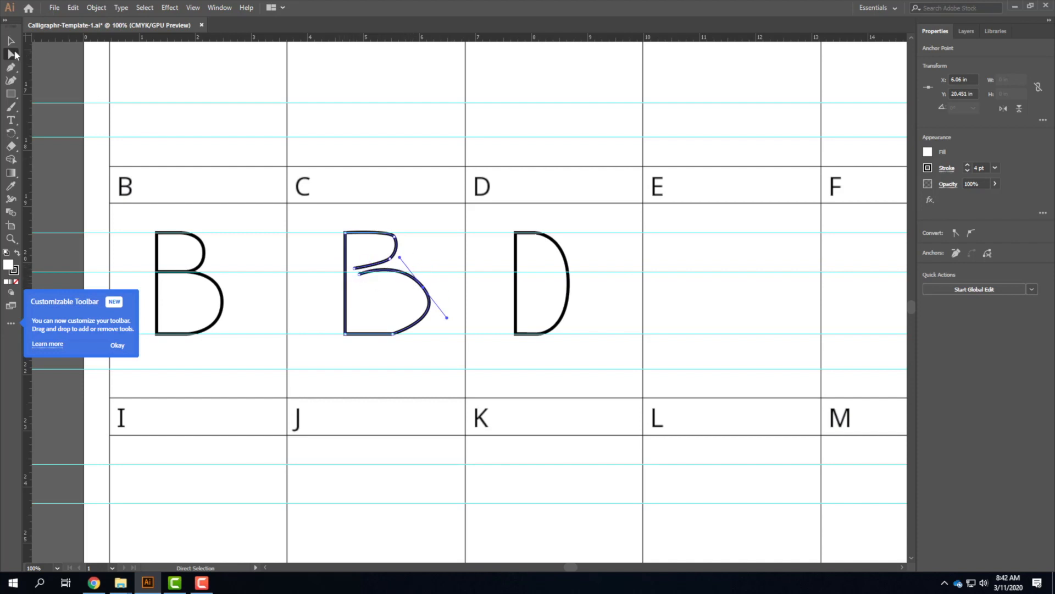
{"action": "left_click_drag", "start_coordinate": [425, 290], "coordinate": [422, 304]}
{"action": "left_click", "coordinate": [437, 331]}
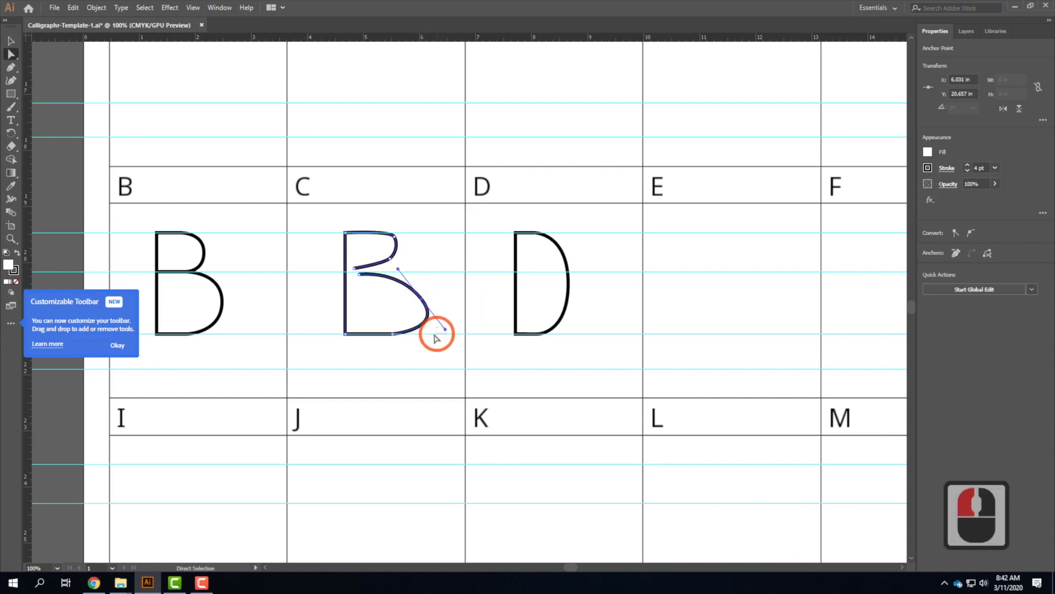
{"action": "left_click", "coordinate": [429, 308]}
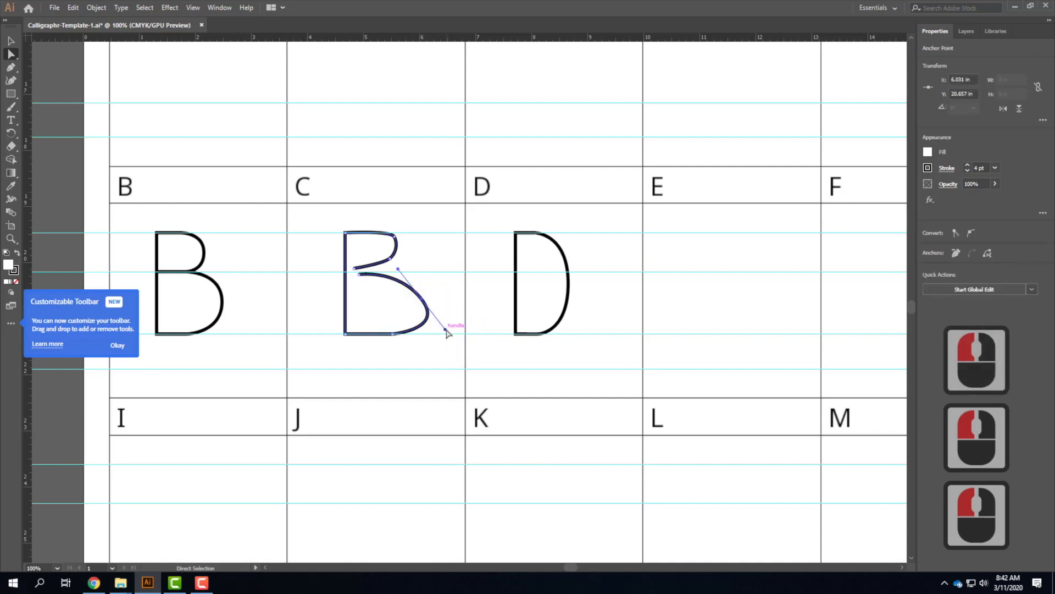
{"action": "left_click_drag", "start_coordinate": [446, 329], "coordinate": [424, 337]}
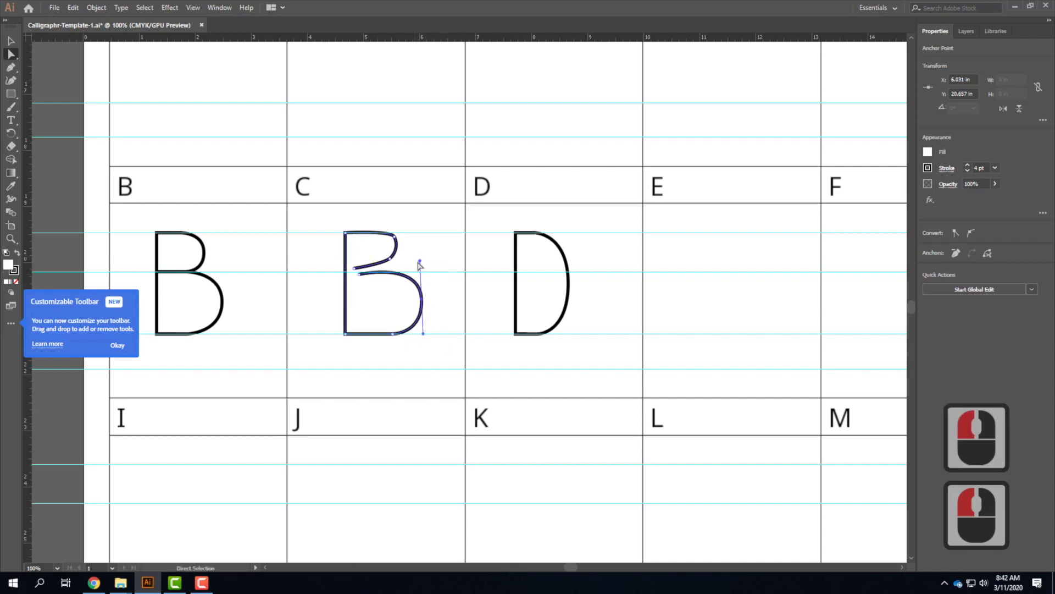
{"action": "left_click_drag", "start_coordinate": [419, 263], "coordinate": [424, 301]}
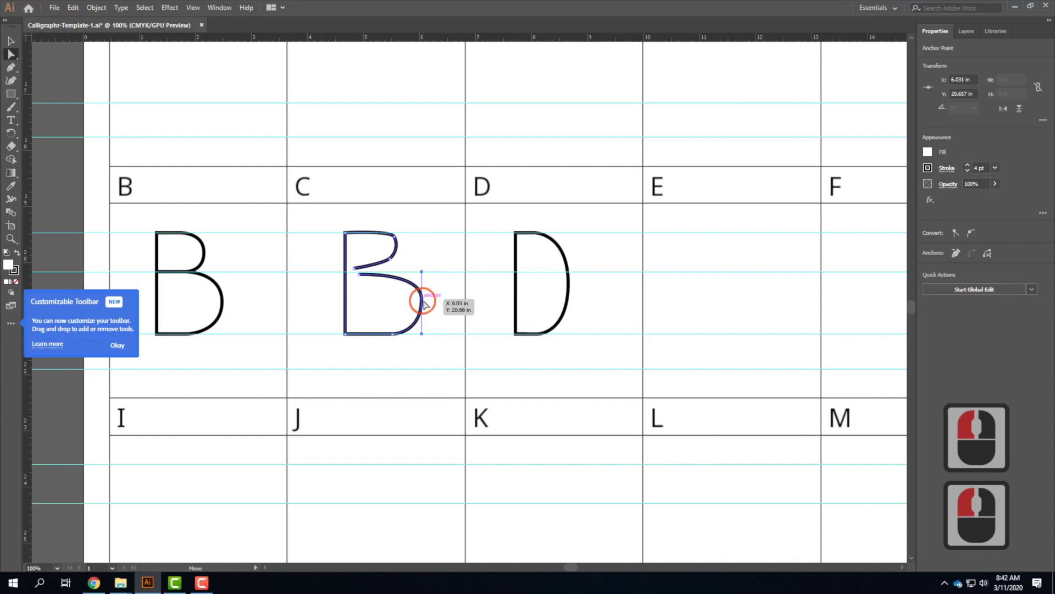
{"action": "left_click", "coordinate": [424, 272]}
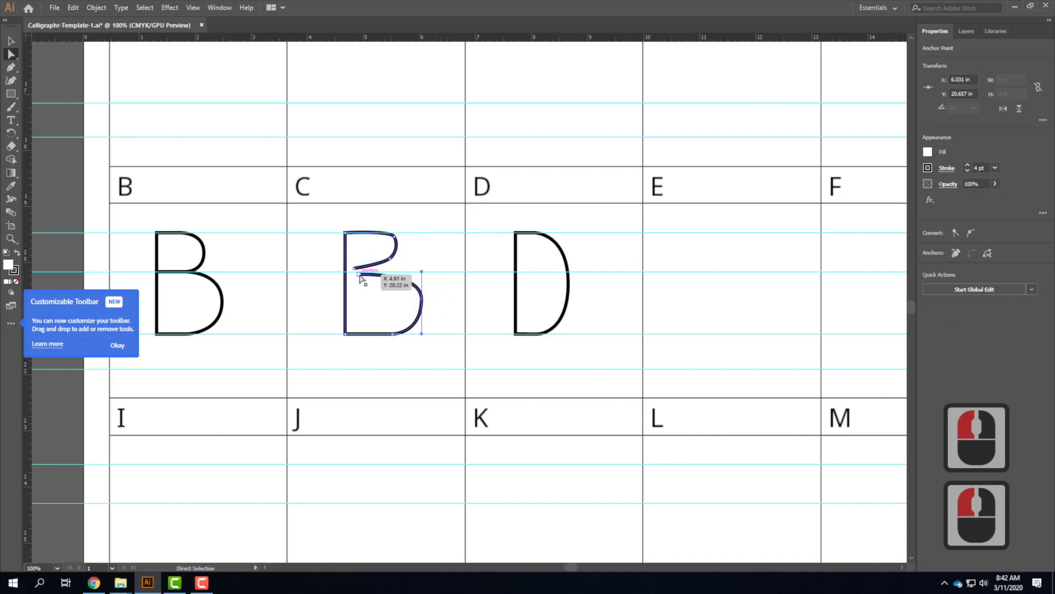
Shift the lower bowl's open end anchor onto the middle guide at about X 5.35 in, Y 20.17 in, and deselect the letter
{"action": "left_click_drag", "start_coordinate": [360, 277], "coordinate": [391, 274]}
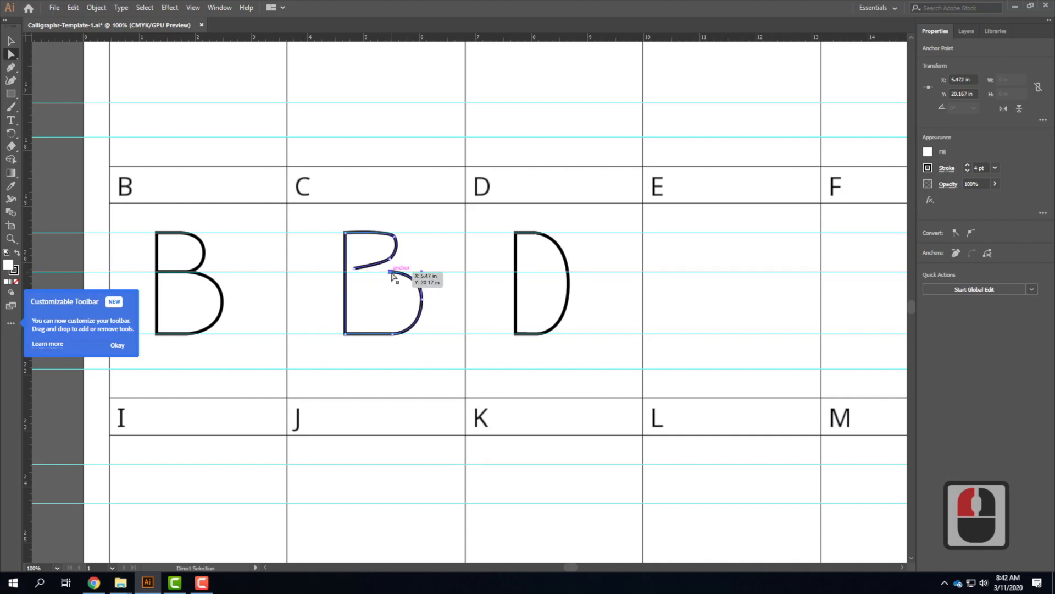
{"action": "left_click_drag", "start_coordinate": [391, 274], "coordinate": [384, 277]}
{"action": "left_click", "coordinate": [418, 238]}
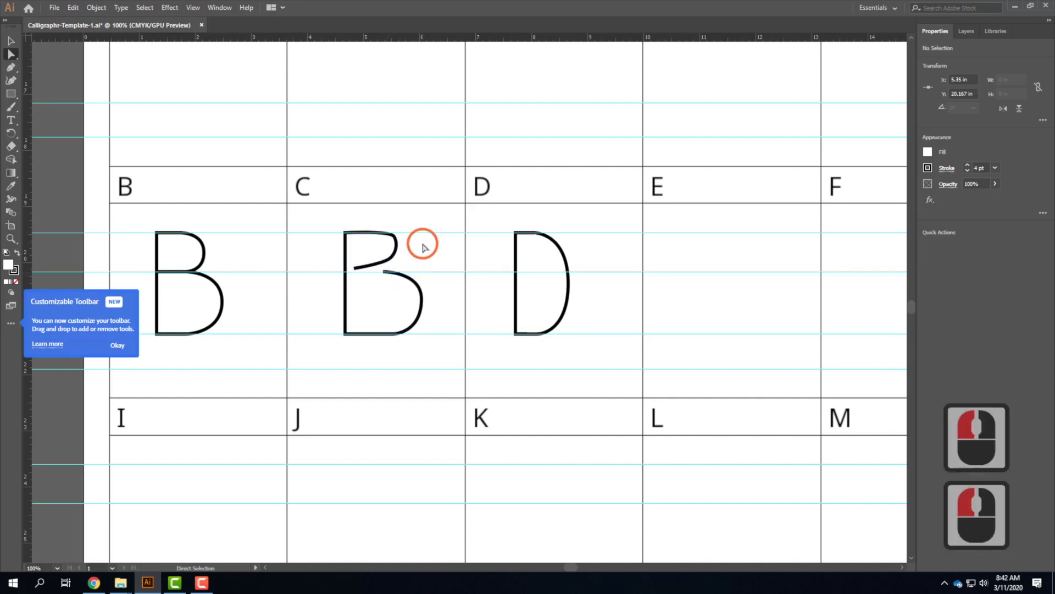
Convert the trial letter's upper bowl top anchor to a corner and move it onto the top guide at about X 5.19 in, Y 19.47 in
{"action": "left_click", "coordinate": [395, 237]}
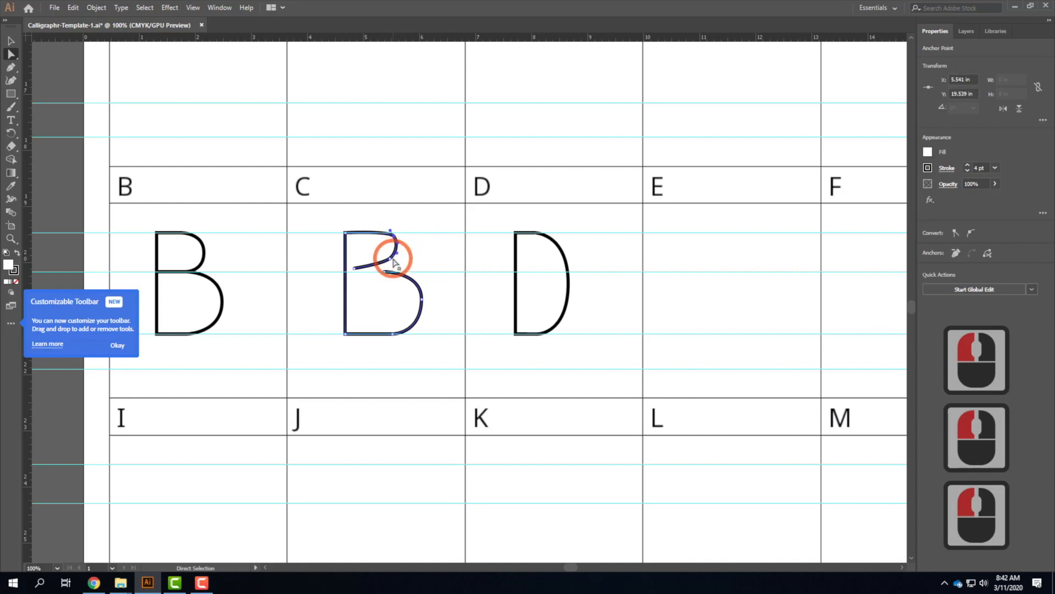
{"action": "left_click", "coordinate": [389, 258]}
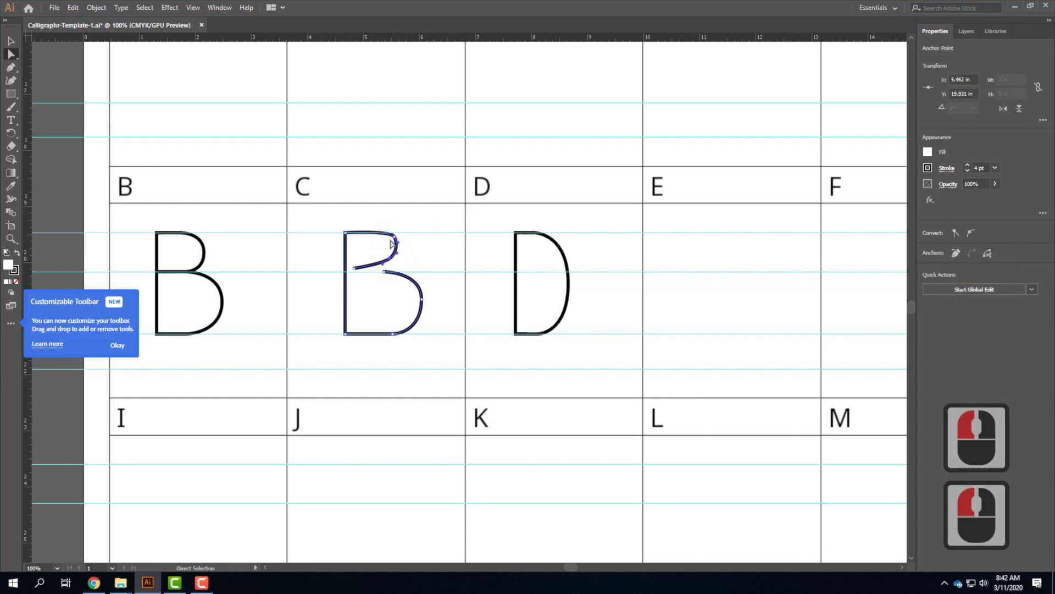
{"action": "left_click", "coordinate": [394, 236]}
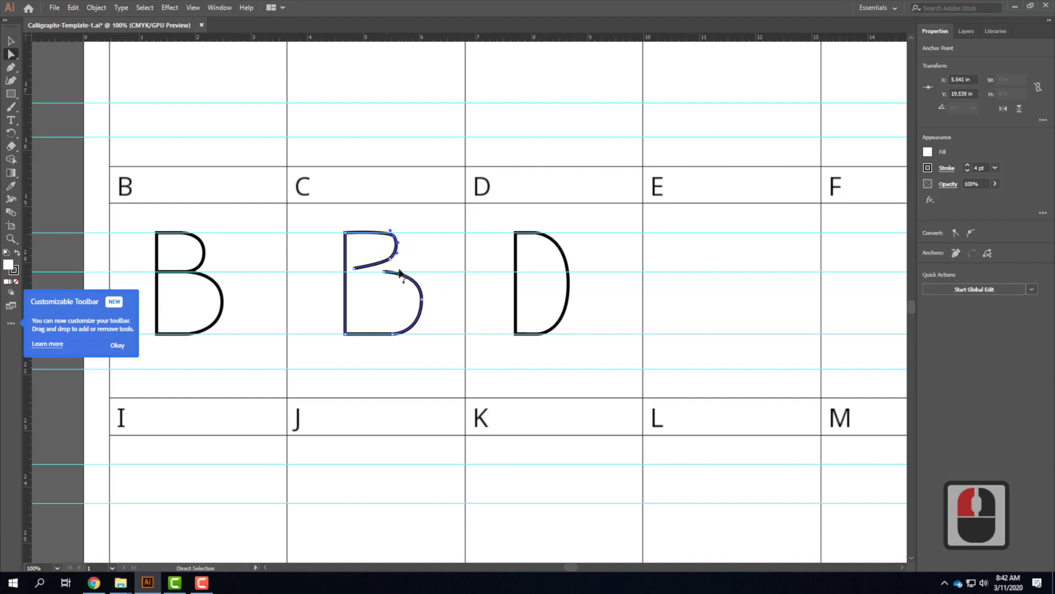
{"action": "left_click", "coordinate": [955, 232]}
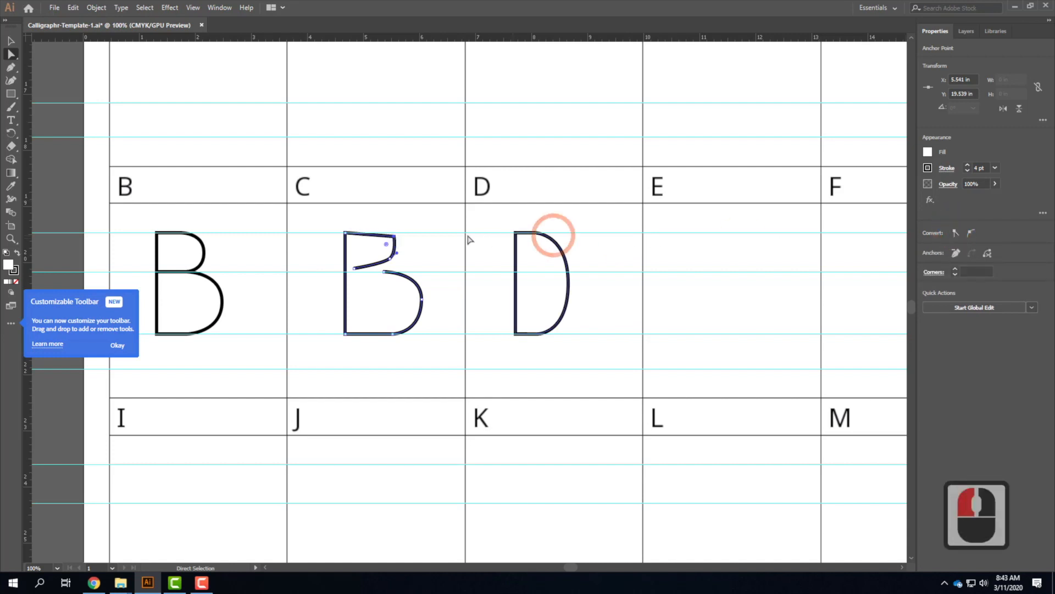
{"action": "left_click", "coordinate": [397, 236]}
{"action": "left_click_drag", "start_coordinate": [397, 237], "coordinate": [375, 236]}
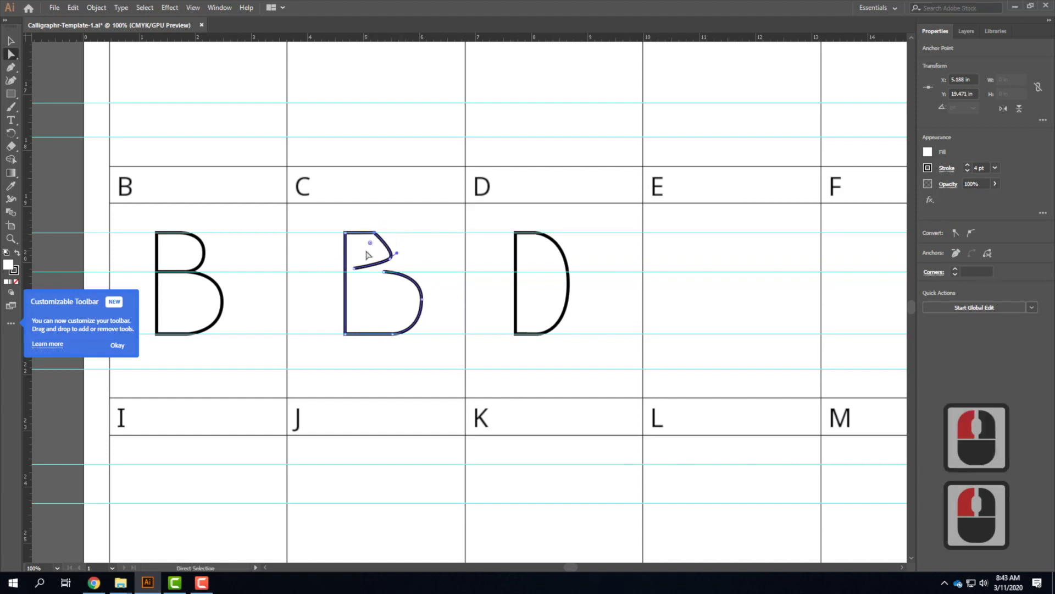
Move the upper bowl's outer anchor to about X 5.55 in, Y 19.79 in, and make its handles vertical between the top and middle guides
{"action": "left_click_drag", "start_coordinate": [392, 262], "coordinate": [396, 233]}
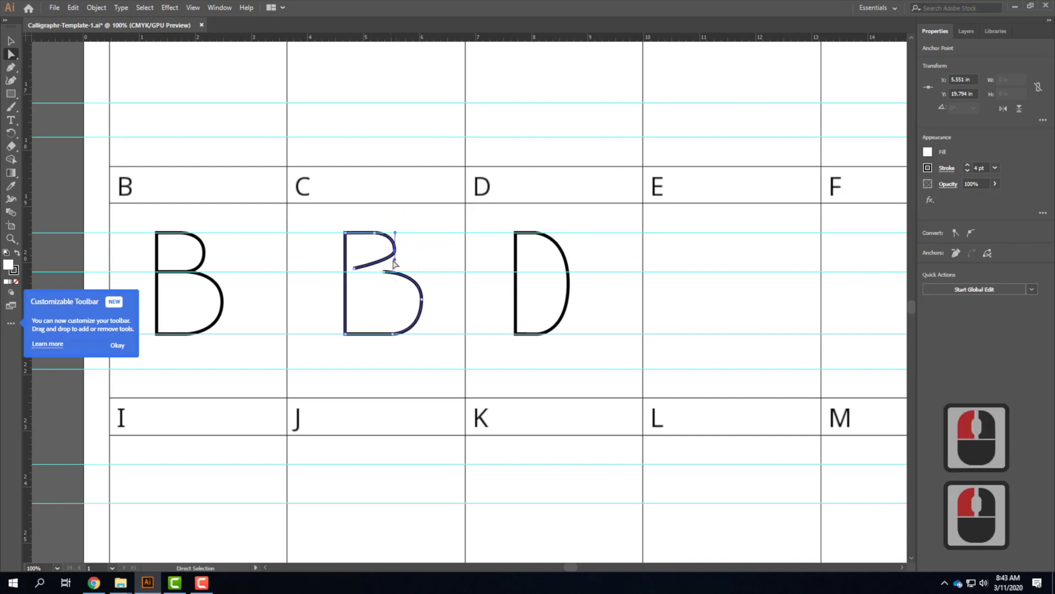
{"action": "left_click_drag", "start_coordinate": [397, 262], "coordinate": [396, 264]}
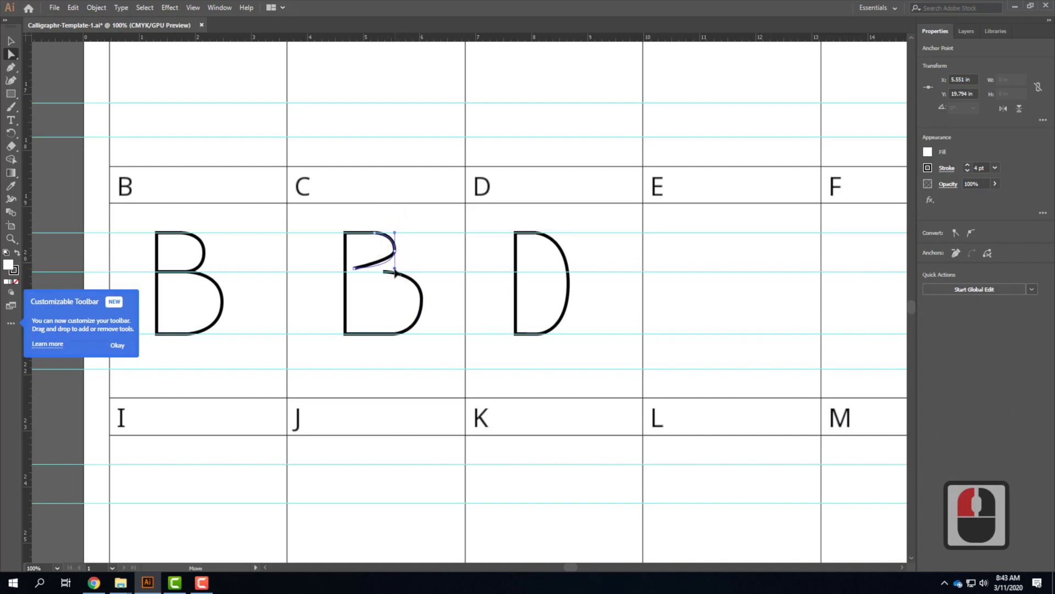
{"action": "left_click_drag", "start_coordinate": [394, 271], "coordinate": [396, 276]}
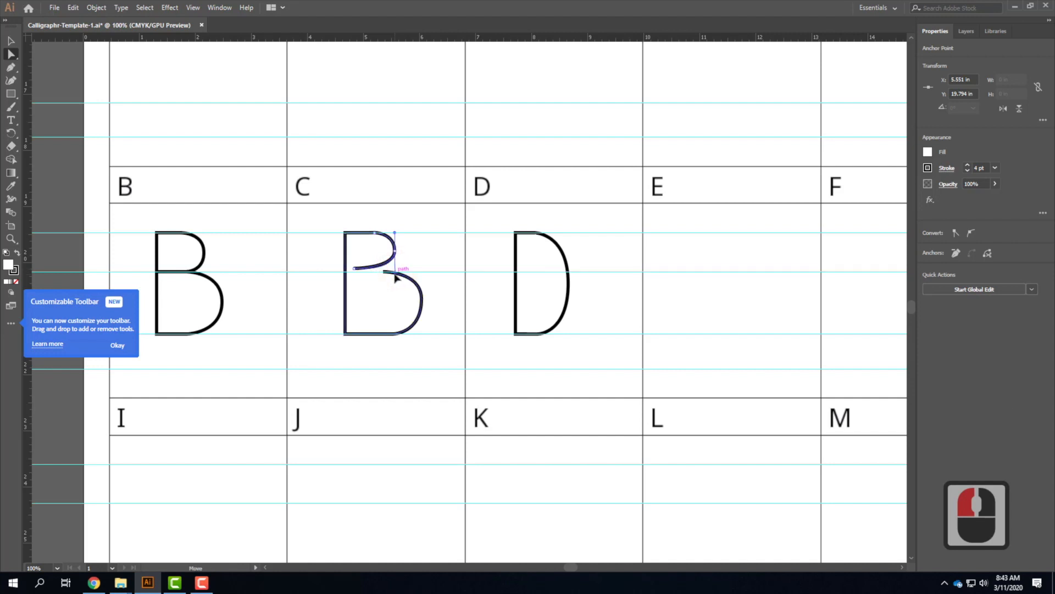
{"action": "left_click", "coordinate": [396, 277]}
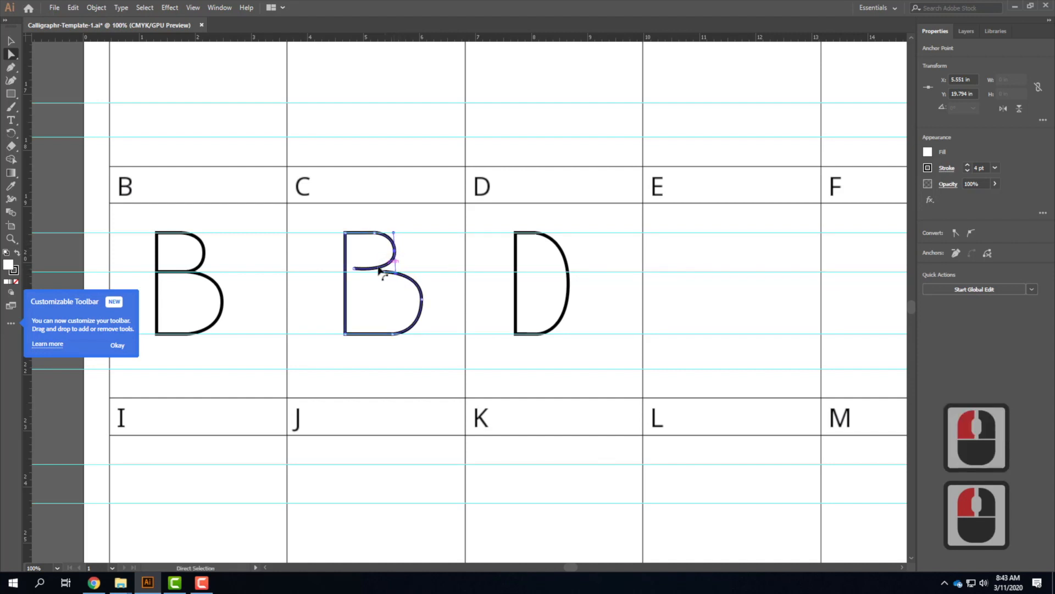
Move the upper bowl's open end to about X 5.23 in, Y 20.15 in, and extend it toward the stem with a straight segment about 0.49 in long
{"action": "left_click_drag", "start_coordinate": [356, 272], "coordinate": [378, 273]}
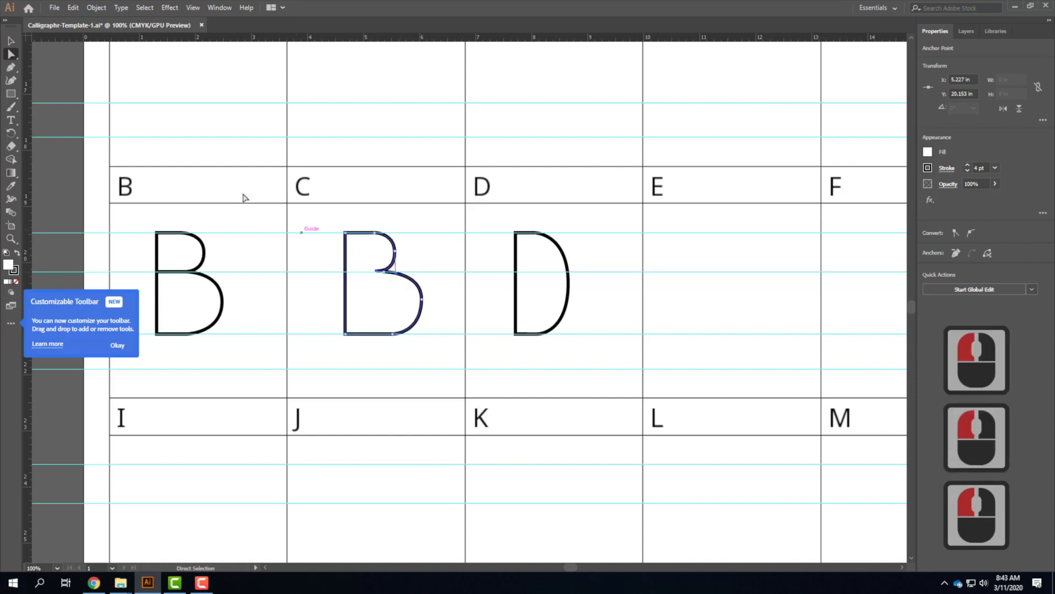
{"action": "left_click", "coordinate": [11, 68]}
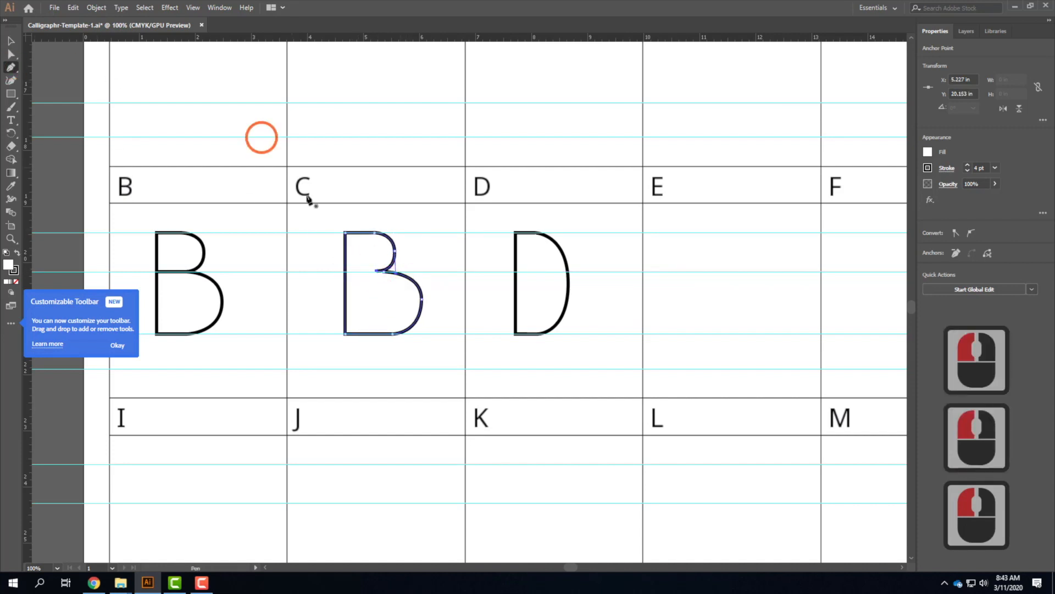
{"action": "left_click", "coordinate": [377, 272]}
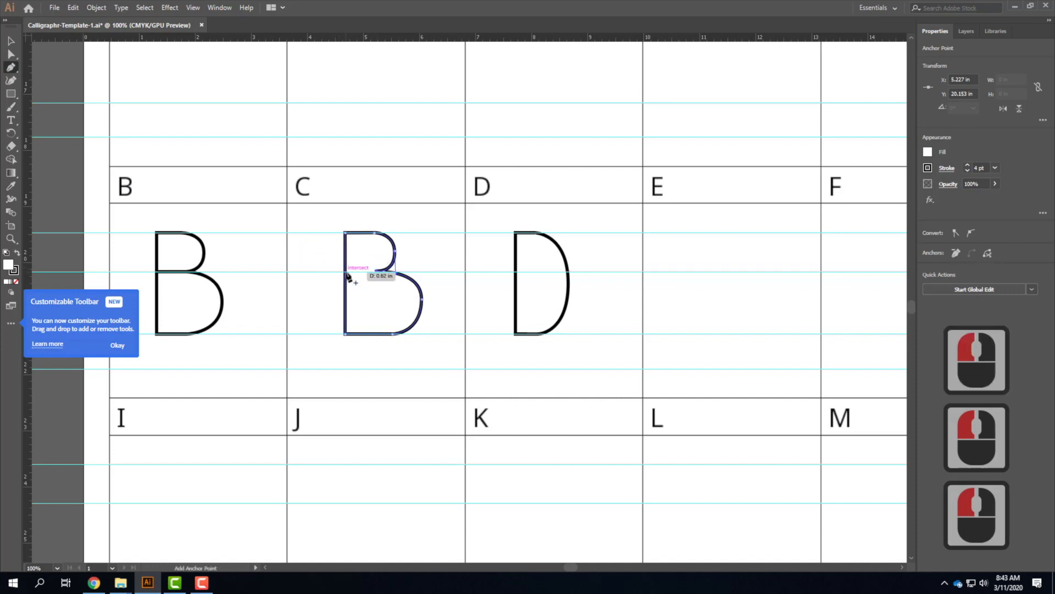
{"action": "left_click", "coordinate": [345, 270]}
Move the new segment's end anchor onto the trial letter's stem with the Direct Selection tool, and deselect the letter
{"action": "left_click", "coordinate": [10, 54]}
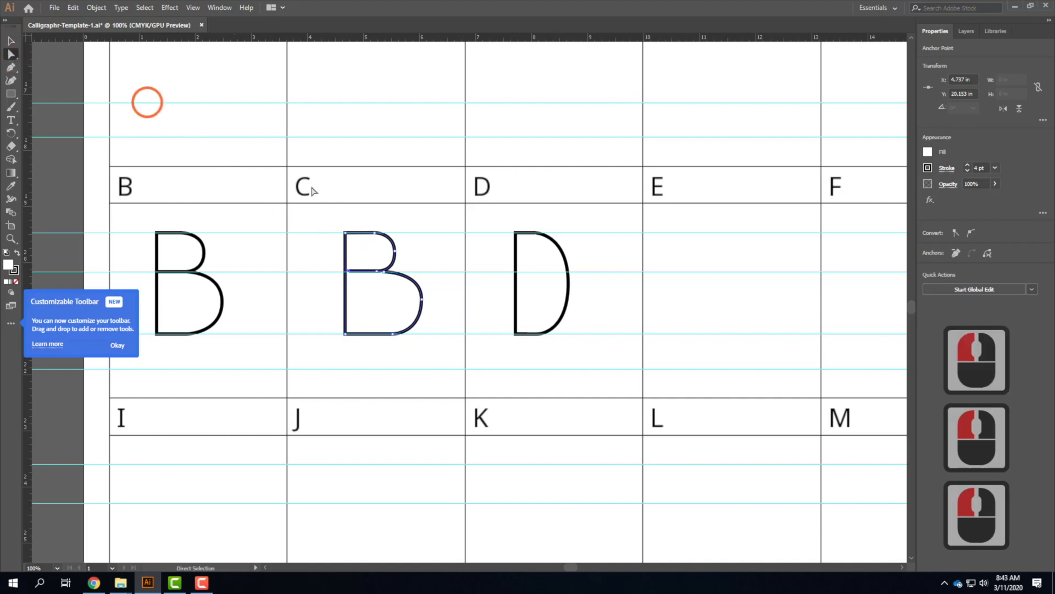
{"action": "left_click", "coordinate": [349, 272]}
{"action": "left_click_drag", "start_coordinate": [350, 272], "coordinate": [345, 272]}
{"action": "left_click", "coordinate": [325, 257]}
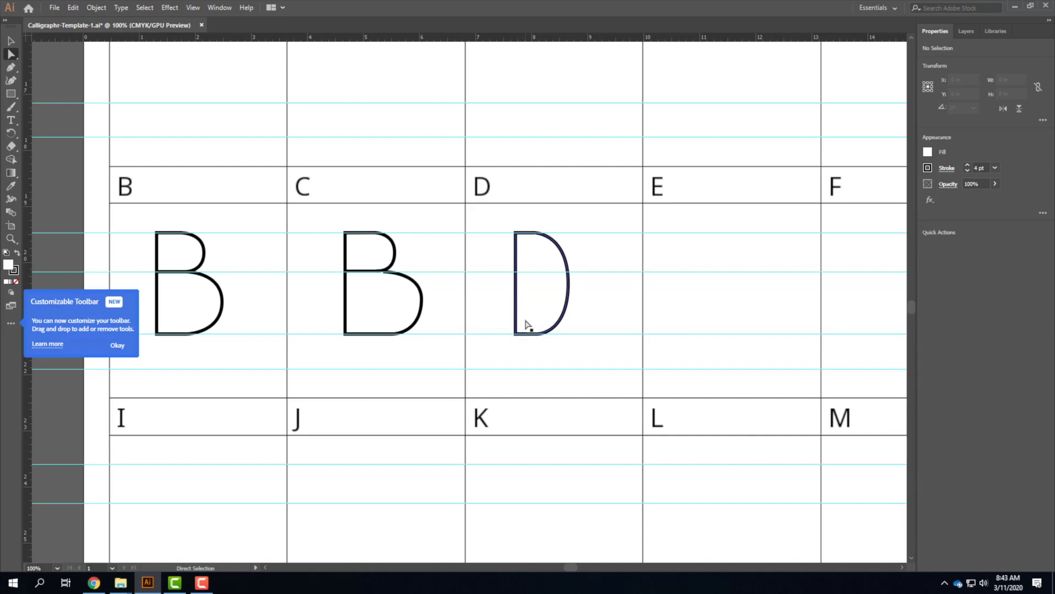
Delete the trial letter from the C cell
{"action": "left_click_drag", "start_coordinate": [329, 217], "coordinate": [455, 371]}
{"action": "key", "text": "Delete"}
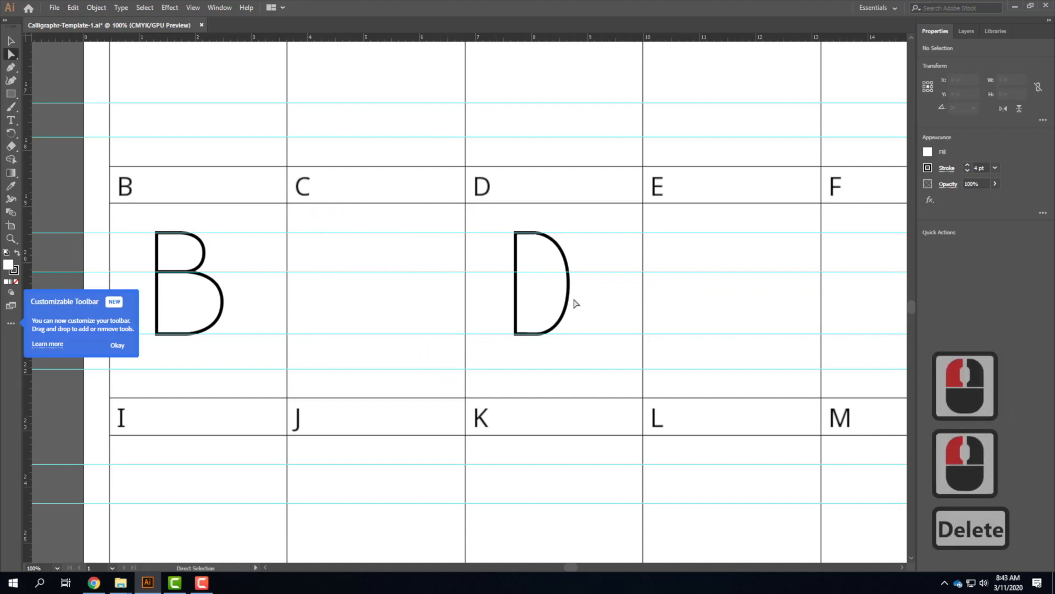
Draw the E with the Pen tool: a stem about 1.81 in long at X 11.05 in, and a baseline arm out to about X 12.24 in
{"action": "left_click_drag", "start_coordinate": [792, 263], "coordinate": [555, 247]}
{"action": "left_click", "coordinate": [10, 66]}
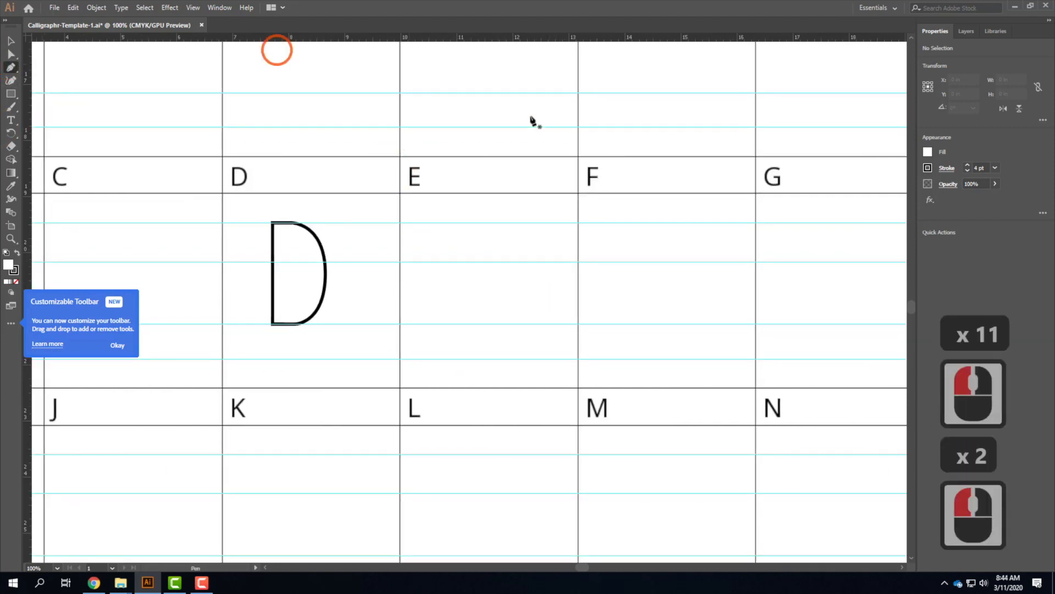
{"action": "left_click", "coordinate": [460, 222]}
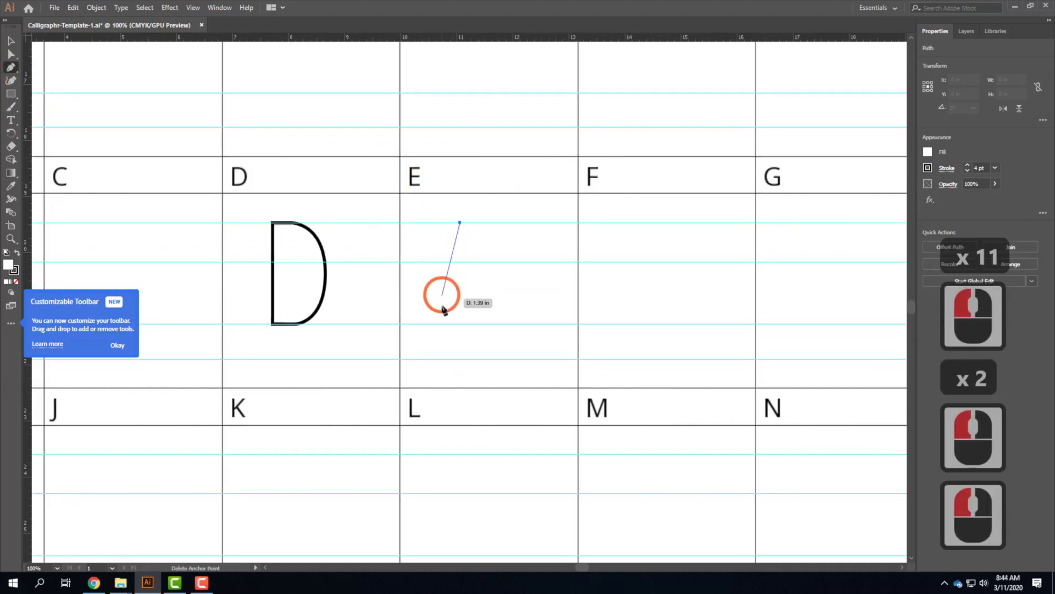
{"action": "left_click", "coordinate": [460, 324]}
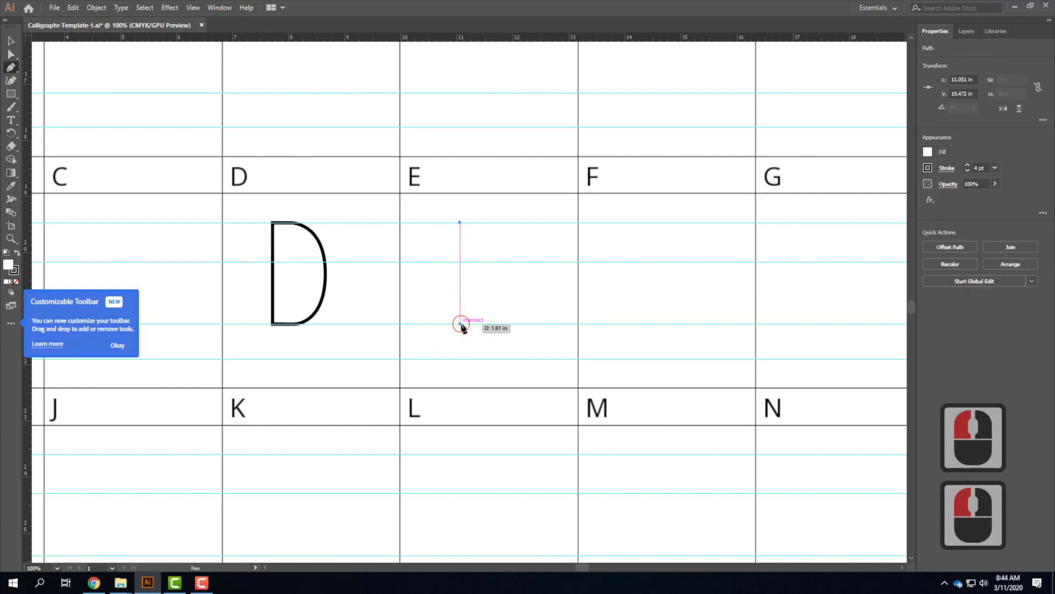
{"action": "left_click", "coordinate": [527, 324]}
{"action": "left_click", "coordinate": [11, 41]}
Extend the E's stem along the top guide with a straight arm ending at about X 12.01 in
{"action": "left_click", "coordinate": [10, 69]}
{"action": "left_click", "coordinate": [460, 223]}
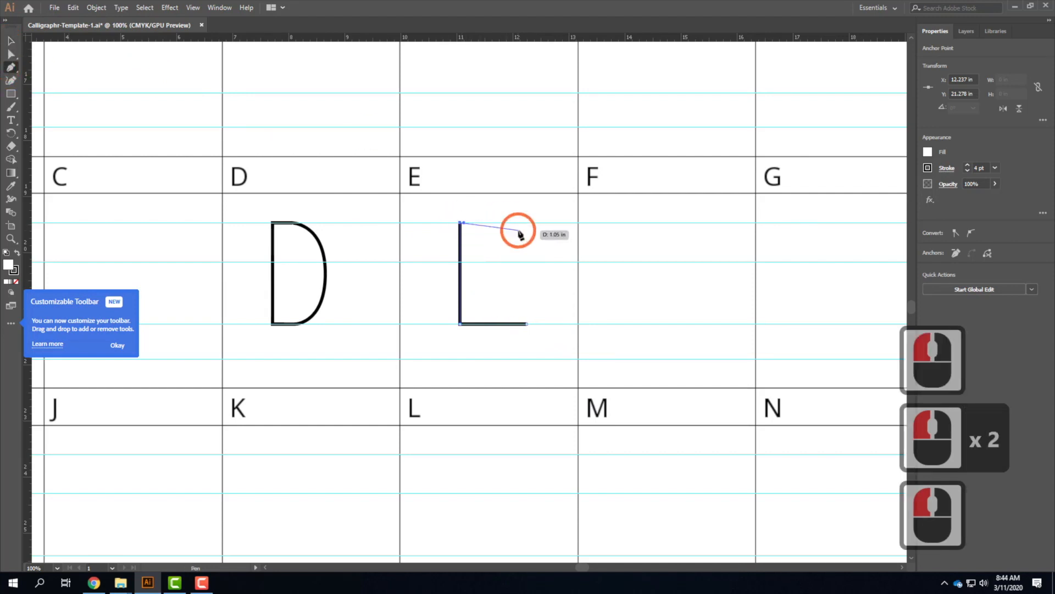
{"action": "left_click", "coordinate": [514, 224]}
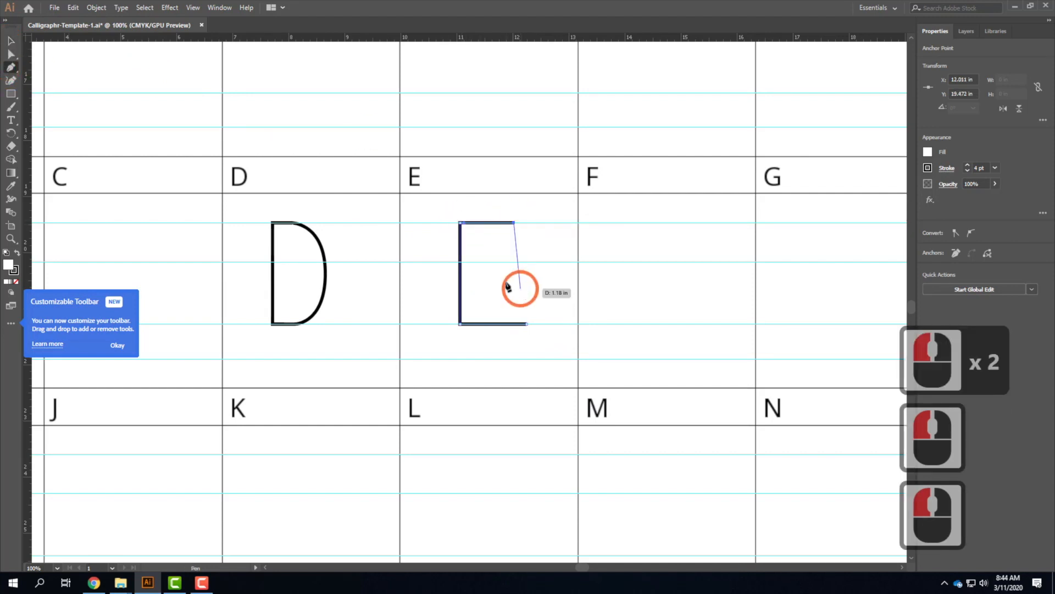
{"action": "left_click", "coordinate": [11, 41]}
Draw a separate horizontal middle arm about 0.53 in long, joining the E's stem at Y 20.375 in
{"action": "left_click", "coordinate": [12, 69]}
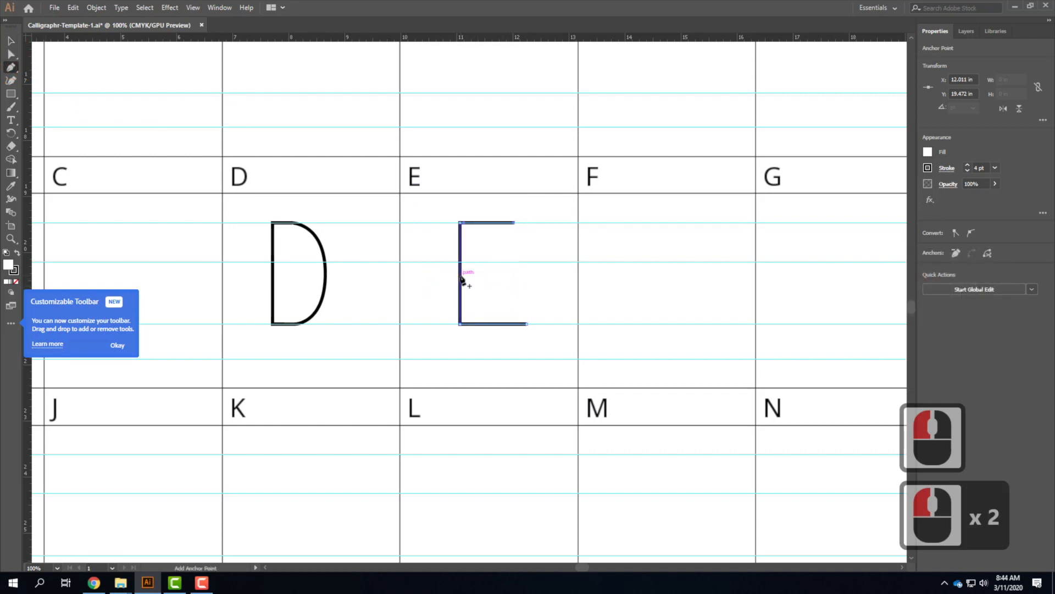
{"action": "left_click", "coordinate": [460, 274]}
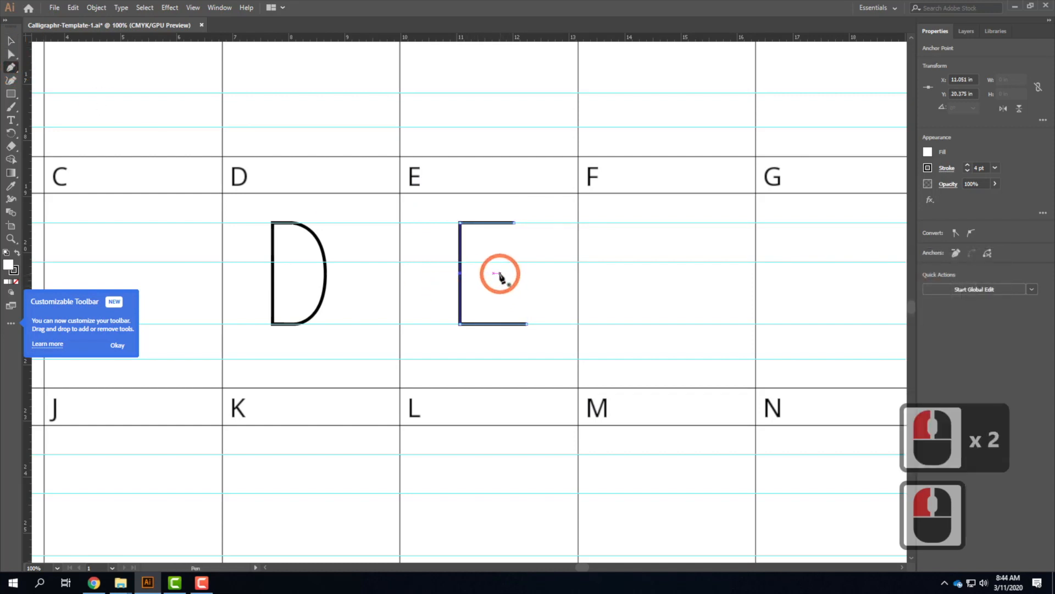
{"action": "left_click", "coordinate": [460, 274]}
{"action": "left_click", "coordinate": [491, 273]}
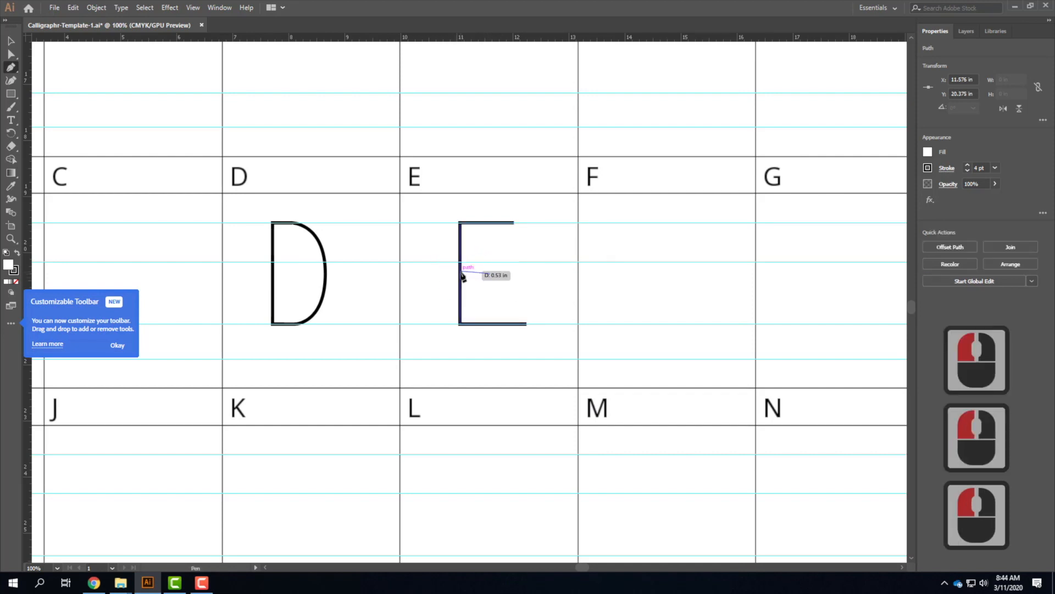
{"action": "left_click", "coordinate": [461, 274]}
Move the E's middle arm straight down to about halfway between the middle guide and the baseline, and deselect it
{"action": "left_click", "coordinate": [10, 40]}
{"action": "left_click", "coordinate": [479, 273]}
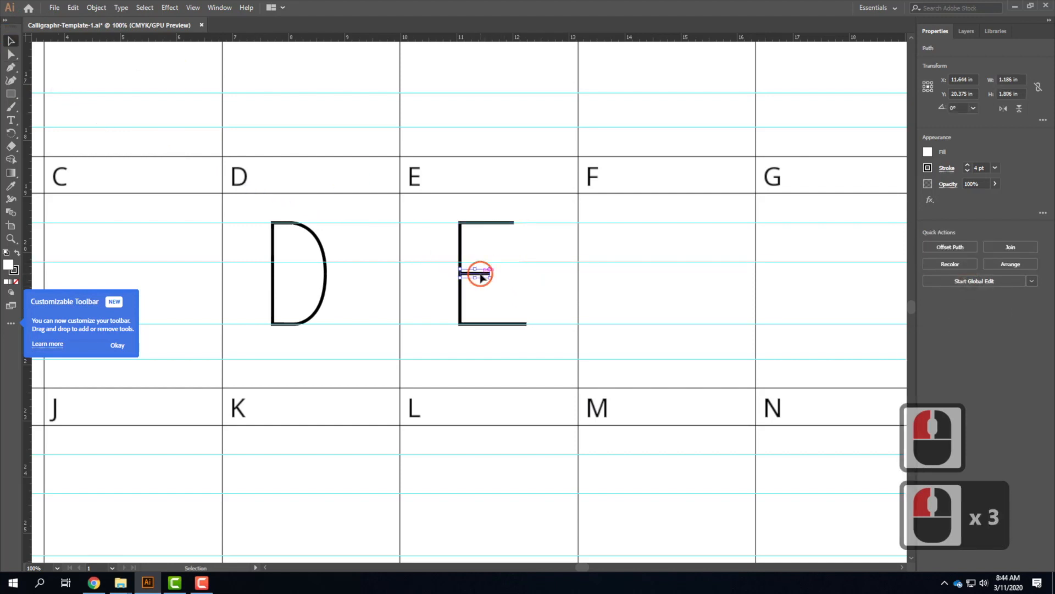
{"action": "left_click_drag", "start_coordinate": [478, 273], "coordinate": [483, 295]}
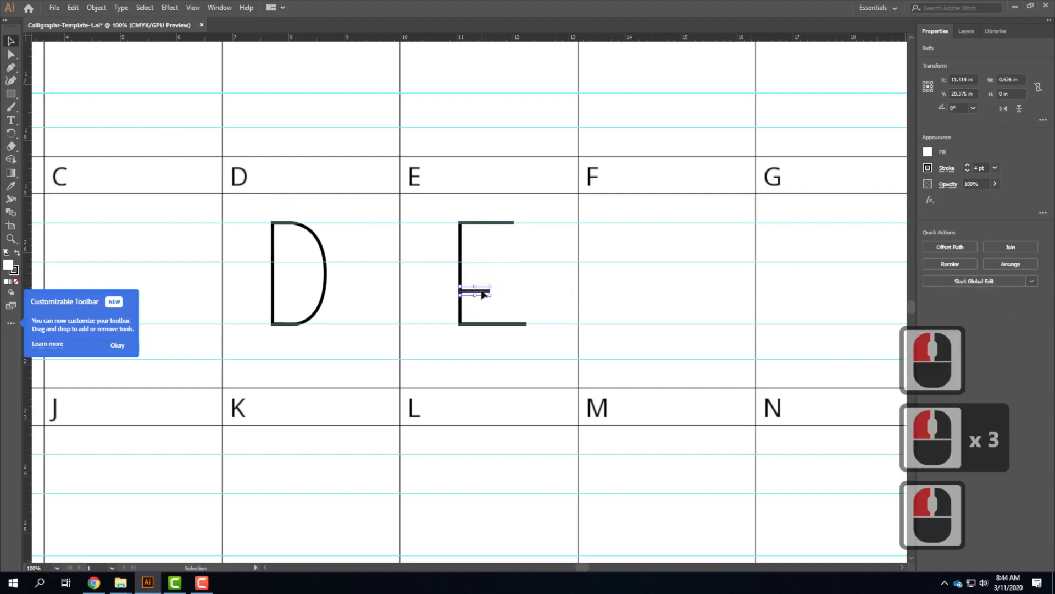
{"action": "left_click", "coordinate": [537, 292]}
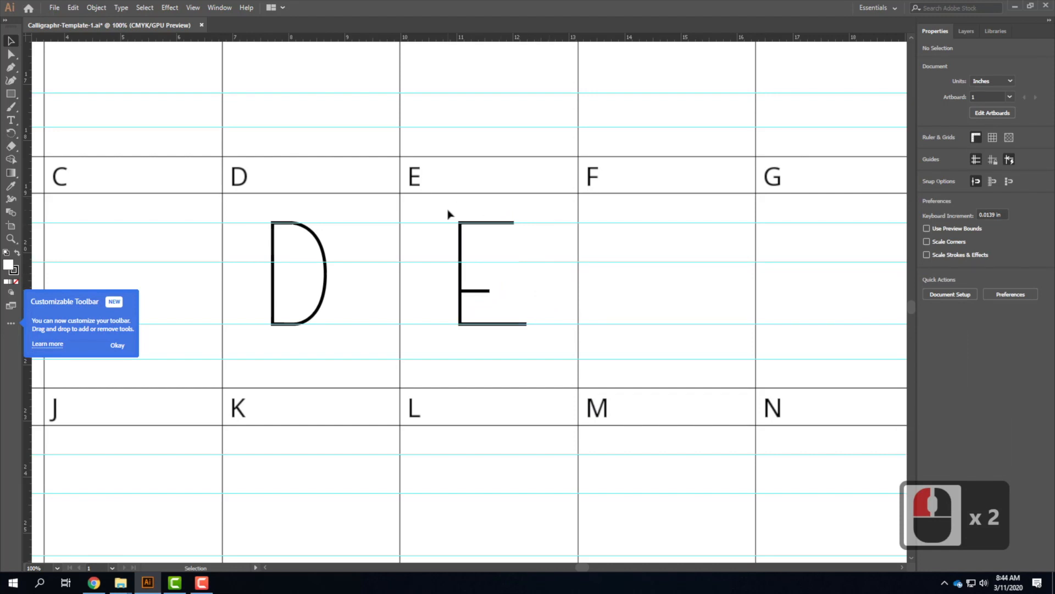
Copy all parts of the letter E and paste a duplicate
{"action": "left_click_drag", "start_coordinate": [455, 214], "coordinate": [547, 352]}
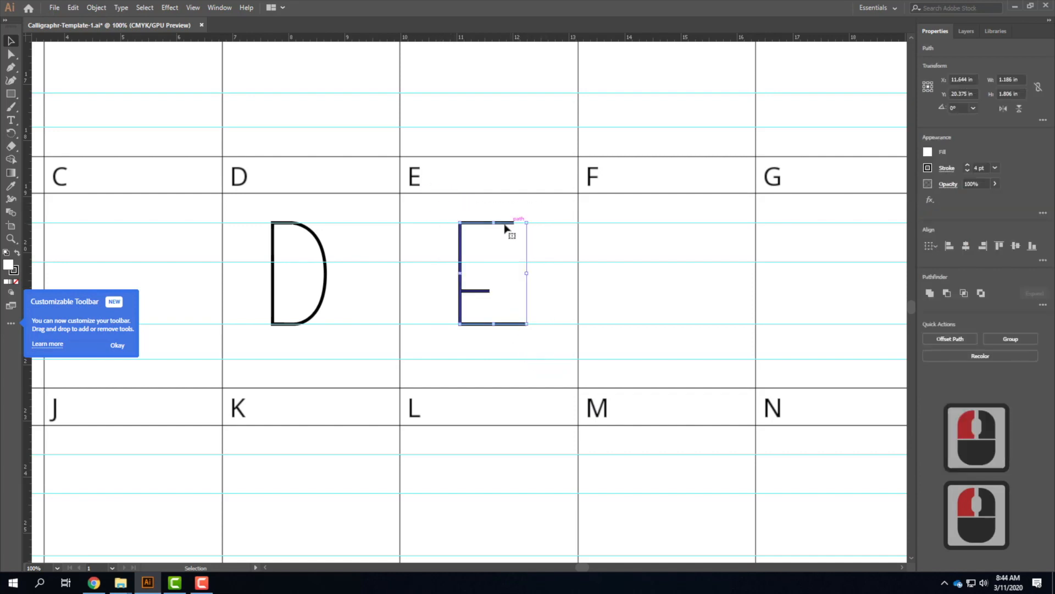
{"action": "left_click", "coordinate": [74, 8]}
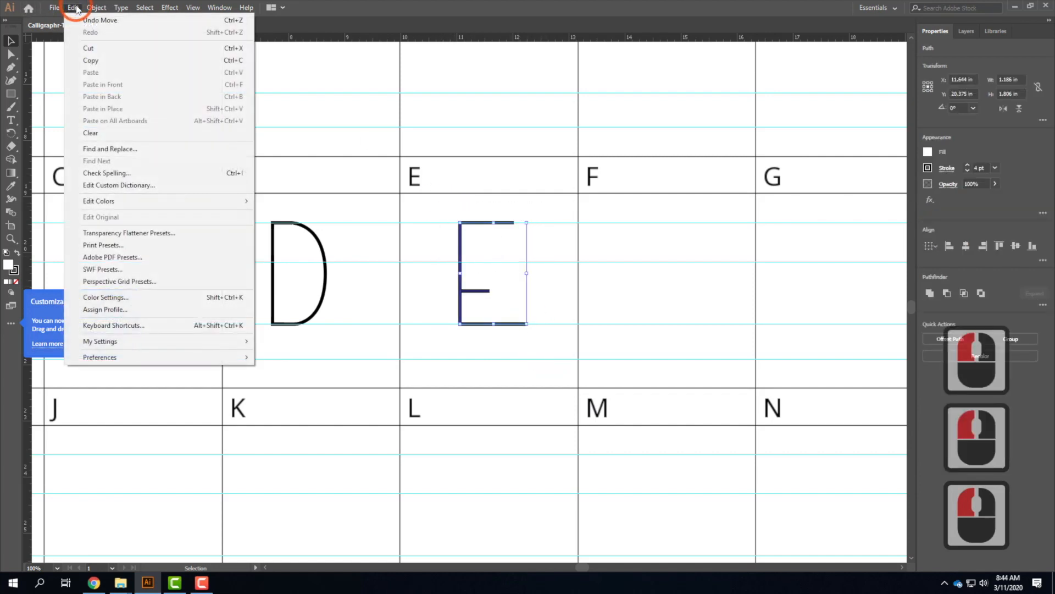
{"action": "left_click", "coordinate": [91, 60]}
{"action": "left_click", "coordinate": [73, 8]}
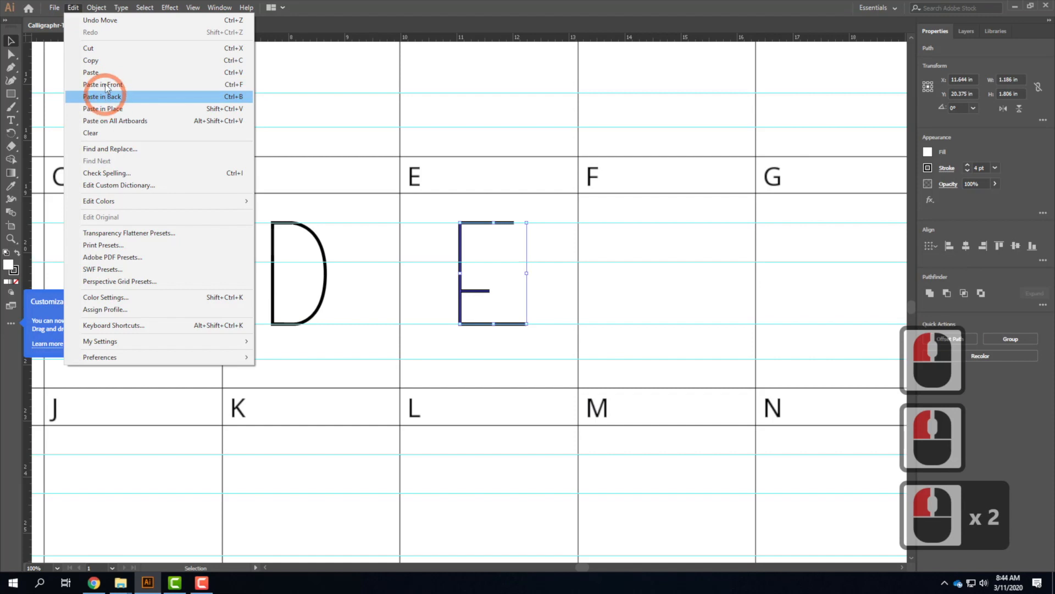
{"action": "left_click", "coordinate": [103, 84]}
{"action": "left_click", "coordinate": [465, 245]}
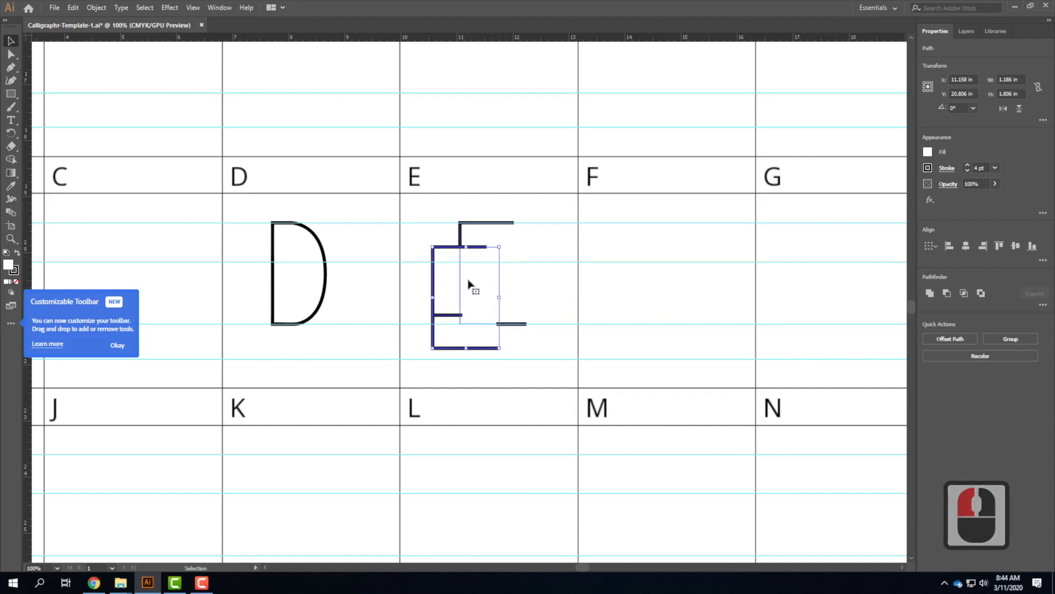
Remove the fill from the duplicate E and move it into the F cell, aligned between the top guide and the baseline
{"action": "left_click", "coordinate": [16, 281]}
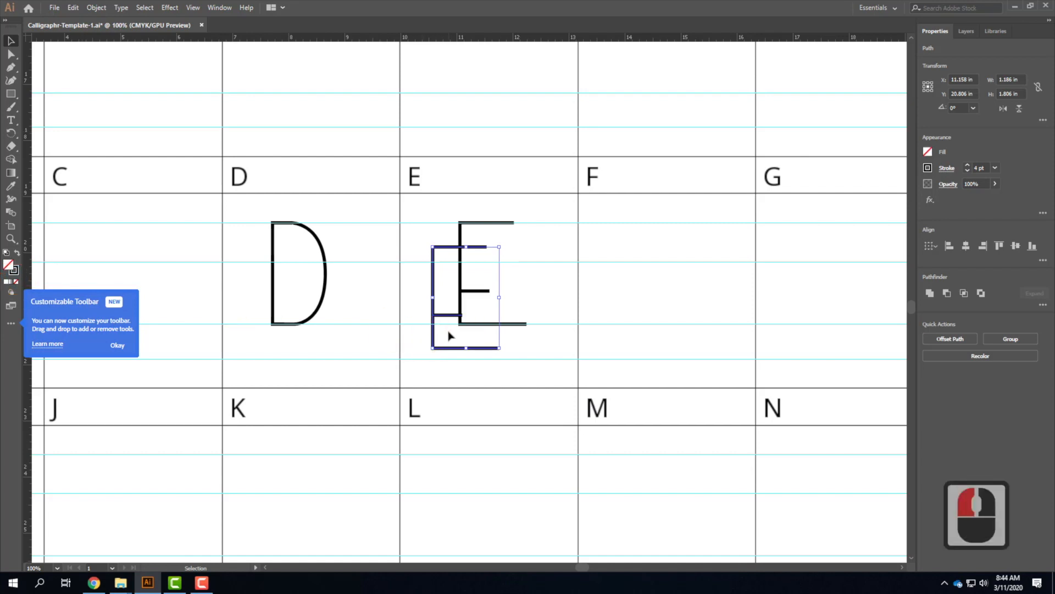
{"action": "left_click_drag", "start_coordinate": [434, 286], "coordinate": [638, 261]}
{"action": "double_click", "coordinate": [694, 327]}
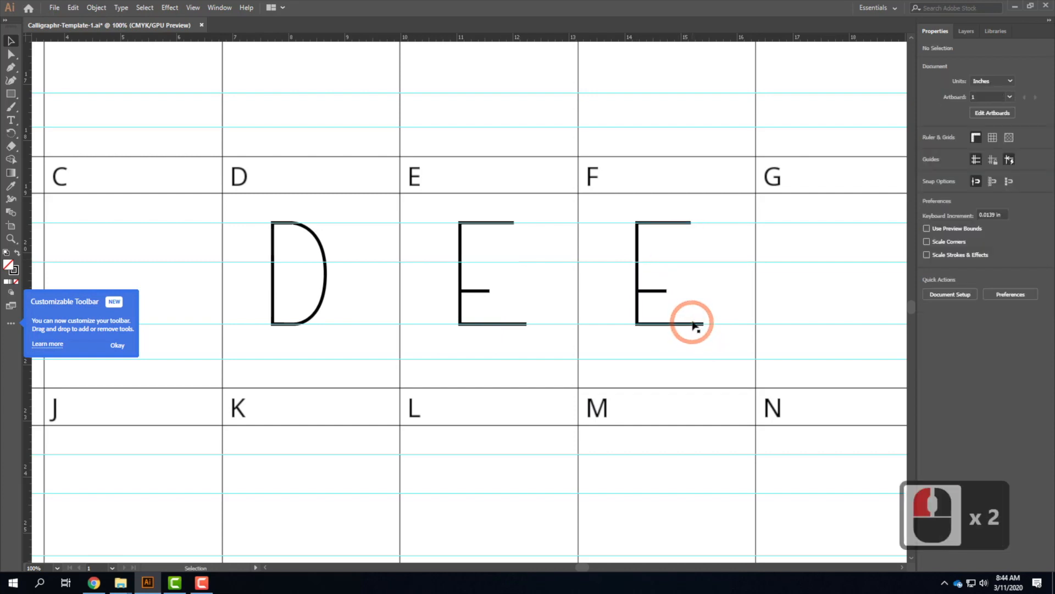
Cut the duplicate E's path at its lower-left corner anchor using the Direct Selection tool, and deselect the path
{"action": "left_click", "coordinate": [654, 325]}
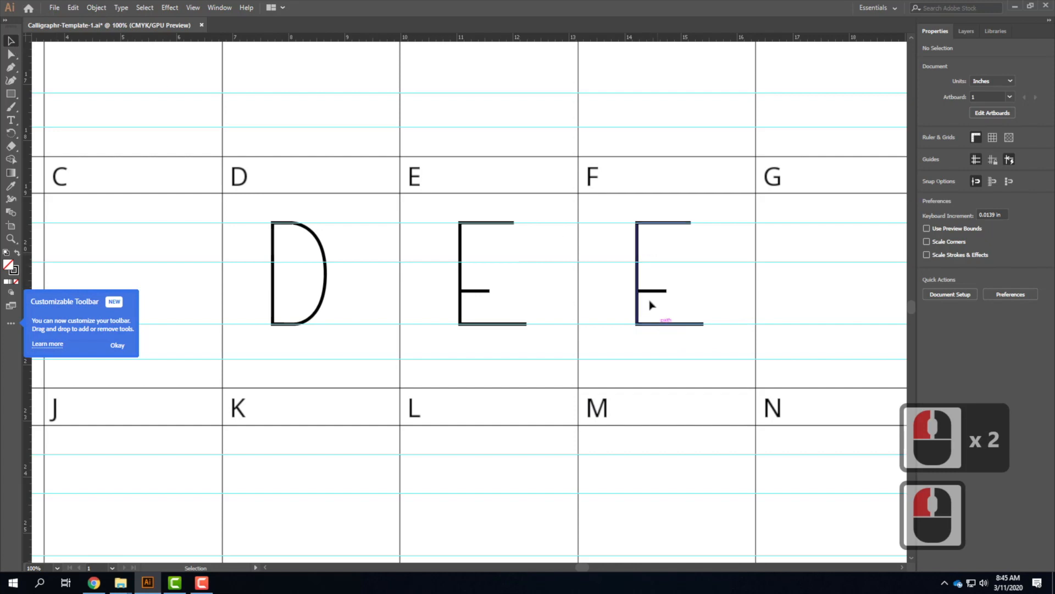
{"action": "left_click", "coordinate": [640, 313]}
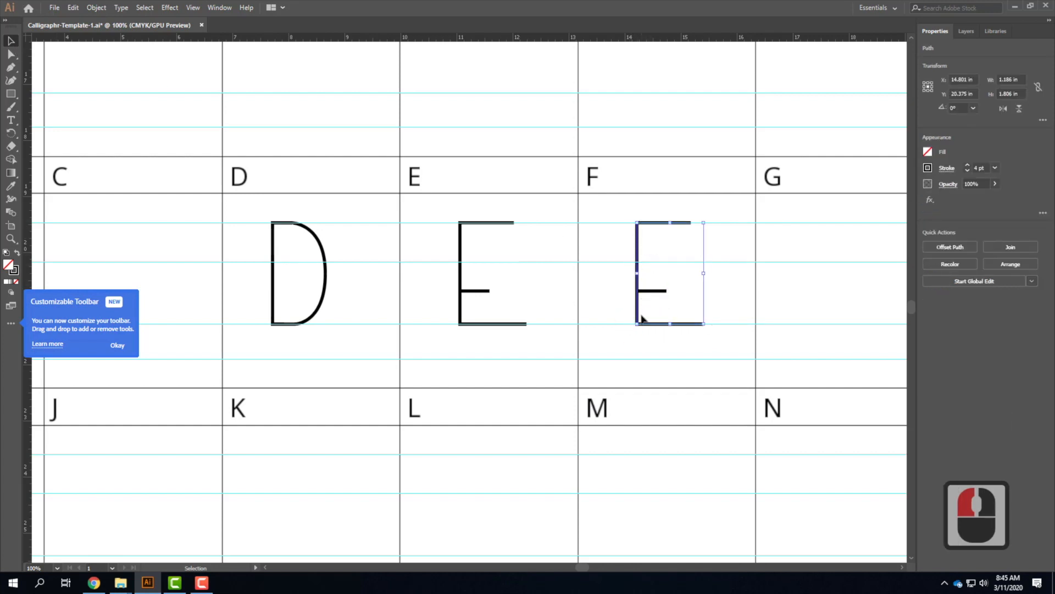
{"action": "left_click", "coordinate": [11, 54]}
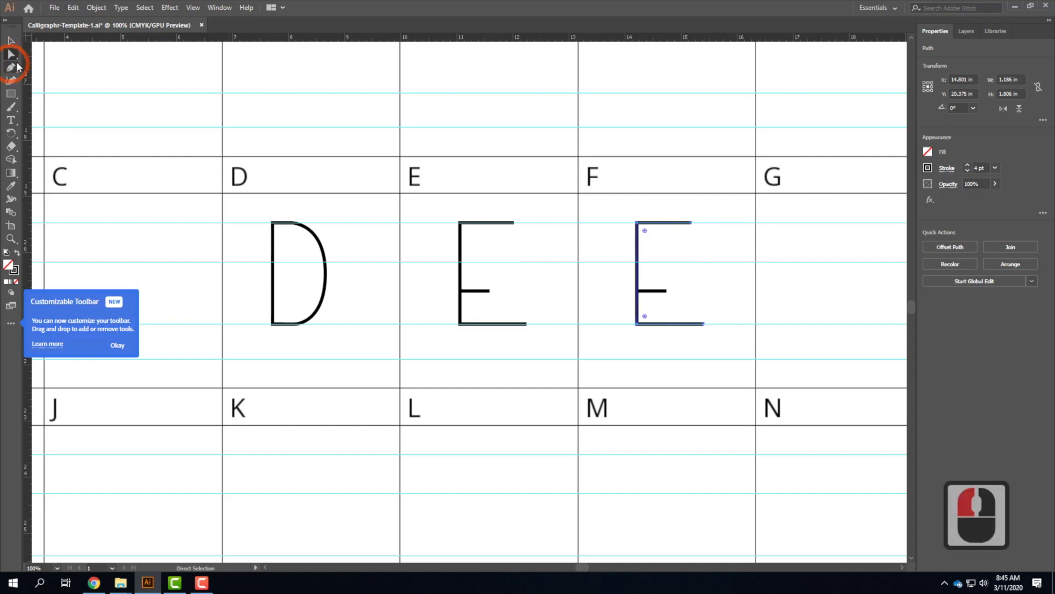
{"action": "left_click", "coordinate": [637, 324]}
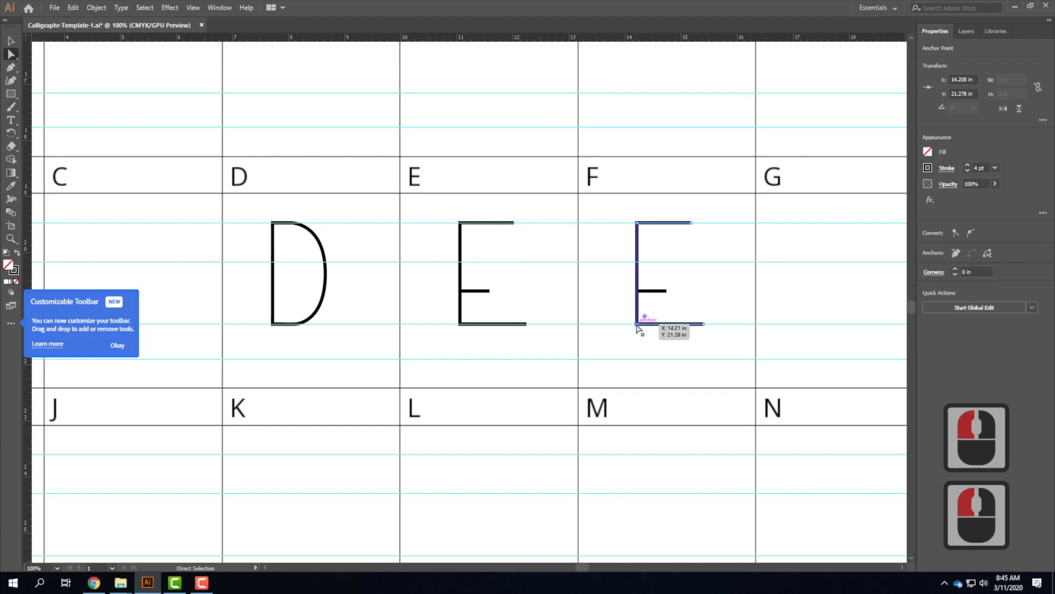
{"action": "left_click", "coordinate": [988, 254]}
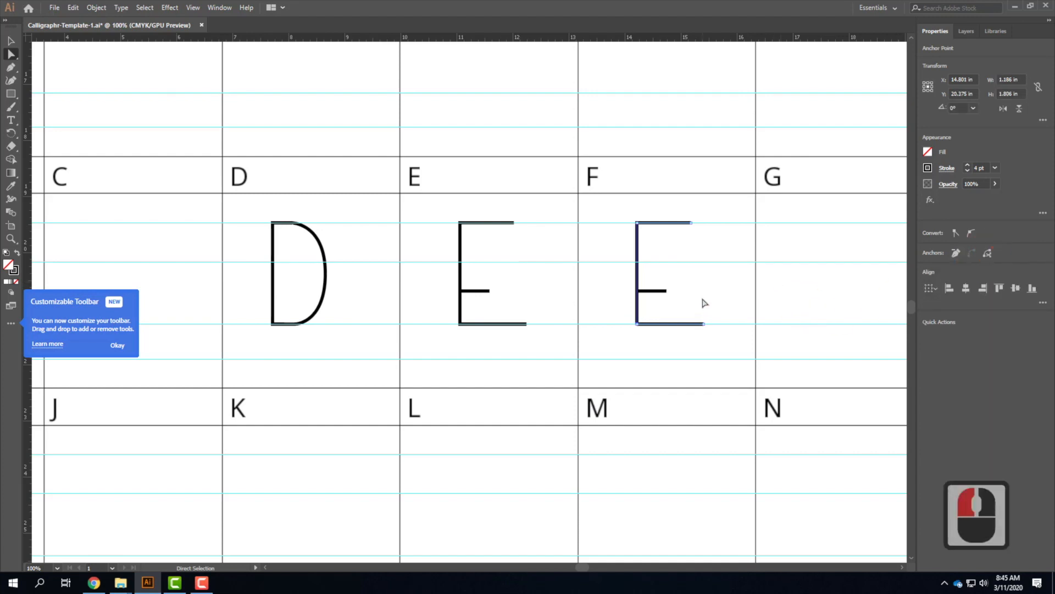
{"action": "left_click", "coordinate": [683, 325]}
{"action": "left_click", "coordinate": [598, 286]}
Delete the detached bottom arm of the duplicate in the F cell to make the letter F
{"action": "left_click", "coordinate": [11, 40]}
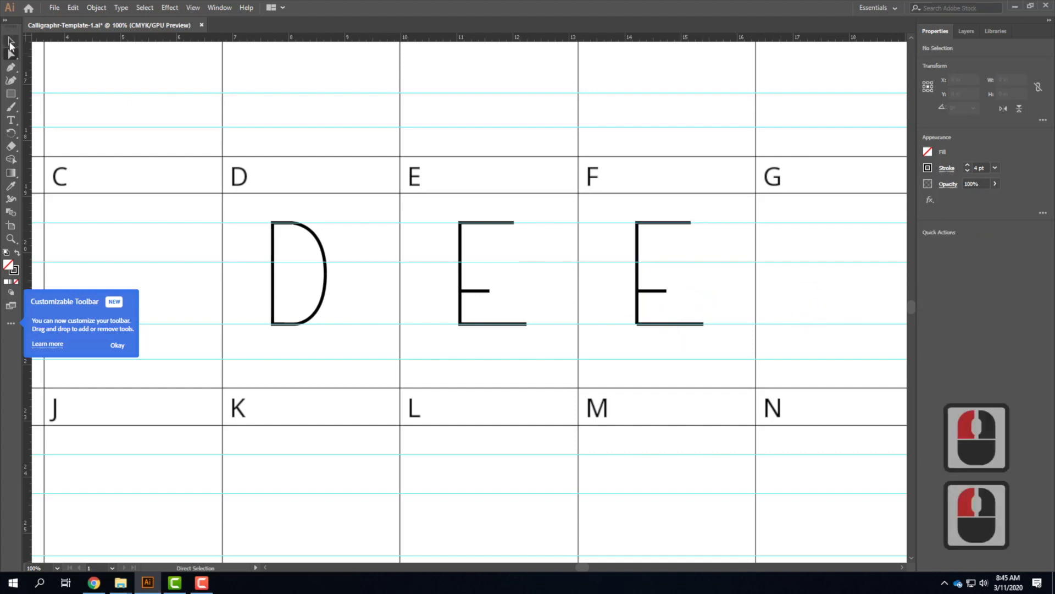
{"action": "left_click", "coordinate": [616, 261]}
{"action": "left_click", "coordinate": [688, 327]}
{"action": "left_click", "coordinate": [686, 325]}
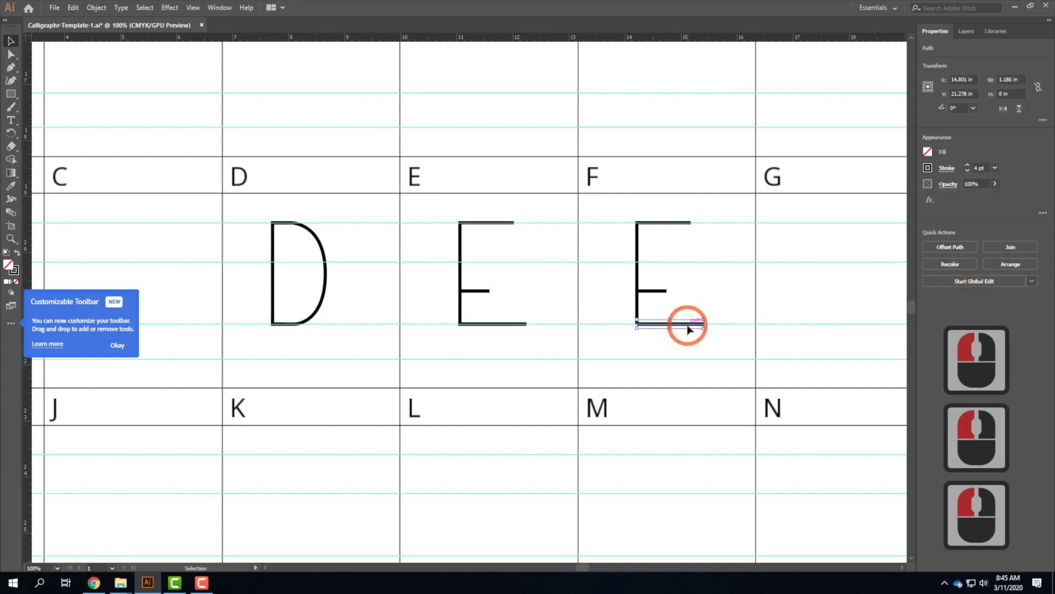
{"action": "left_click", "coordinate": [639, 279]}
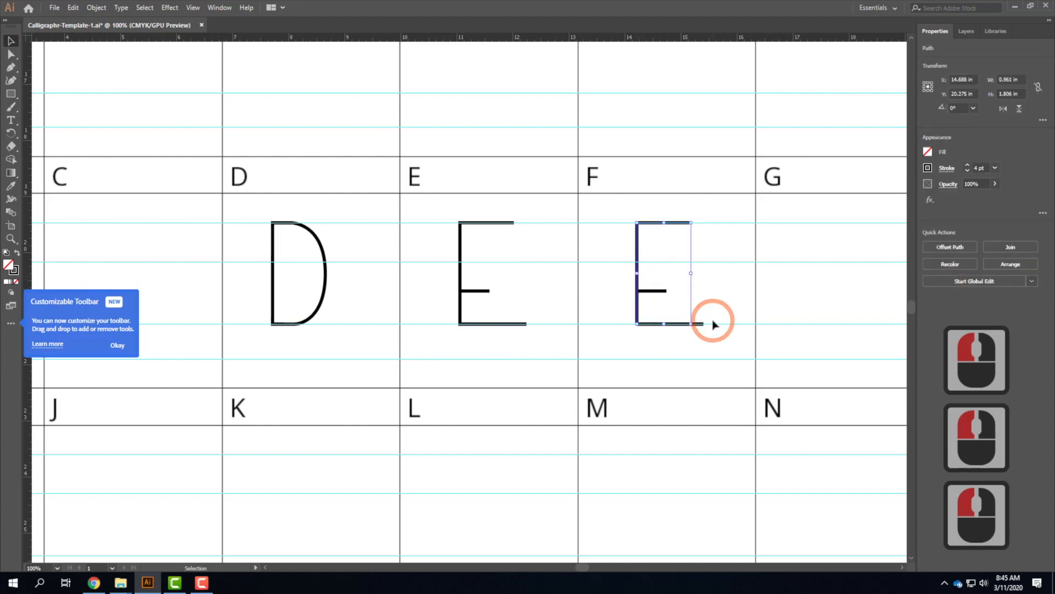
{"action": "left_click", "coordinate": [711, 293]}
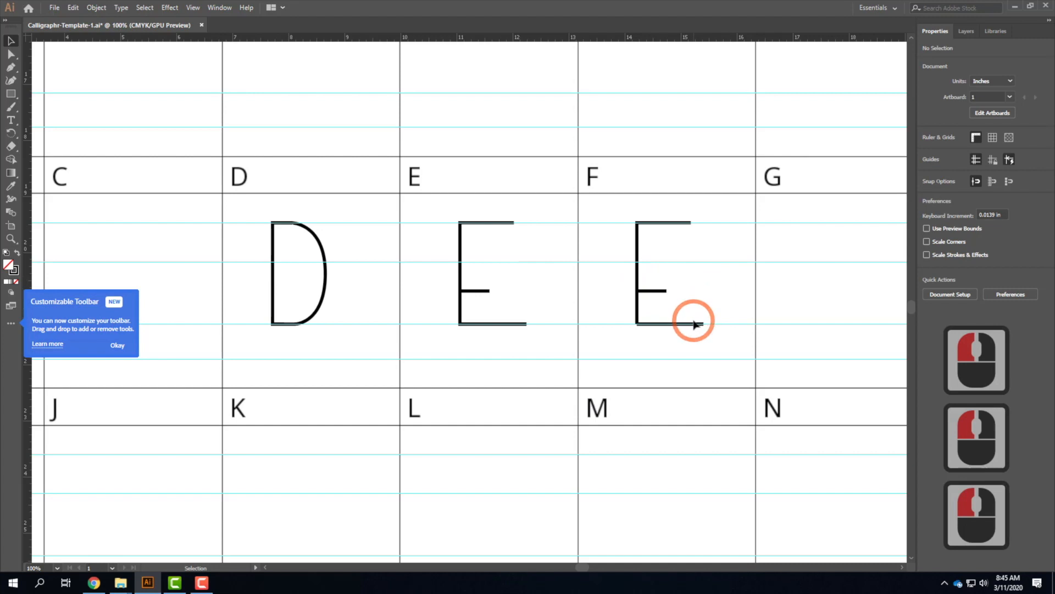
{"action": "left_click", "coordinate": [696, 326]}
{"action": "key", "text": "Delete"}
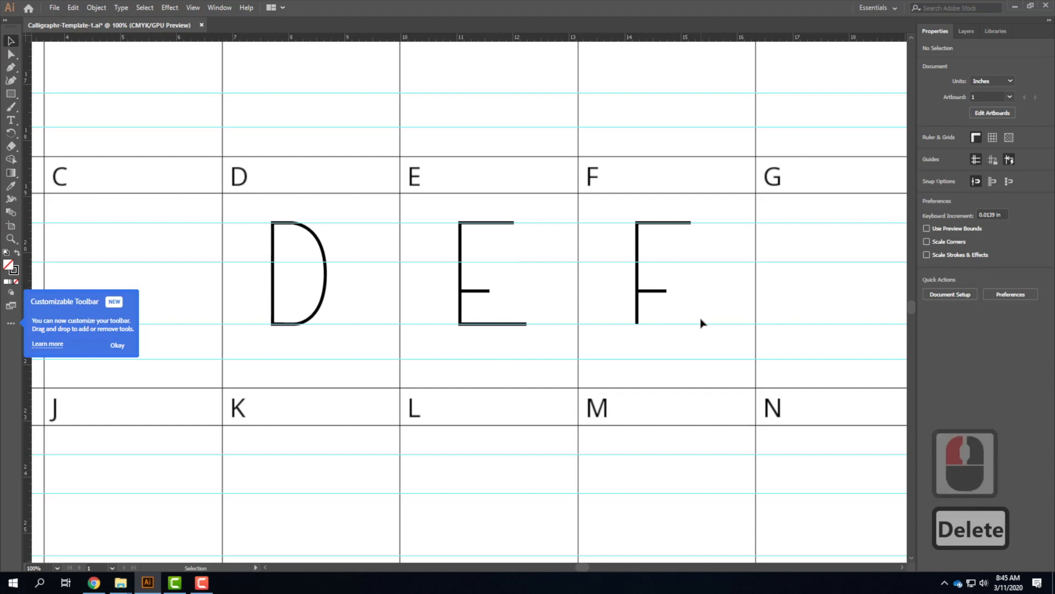
Examine the D's upper-left corner anchor with the Direct Selection tool
{"action": "left_click_drag", "start_coordinate": [225, 253], "coordinate": [545, 219]}
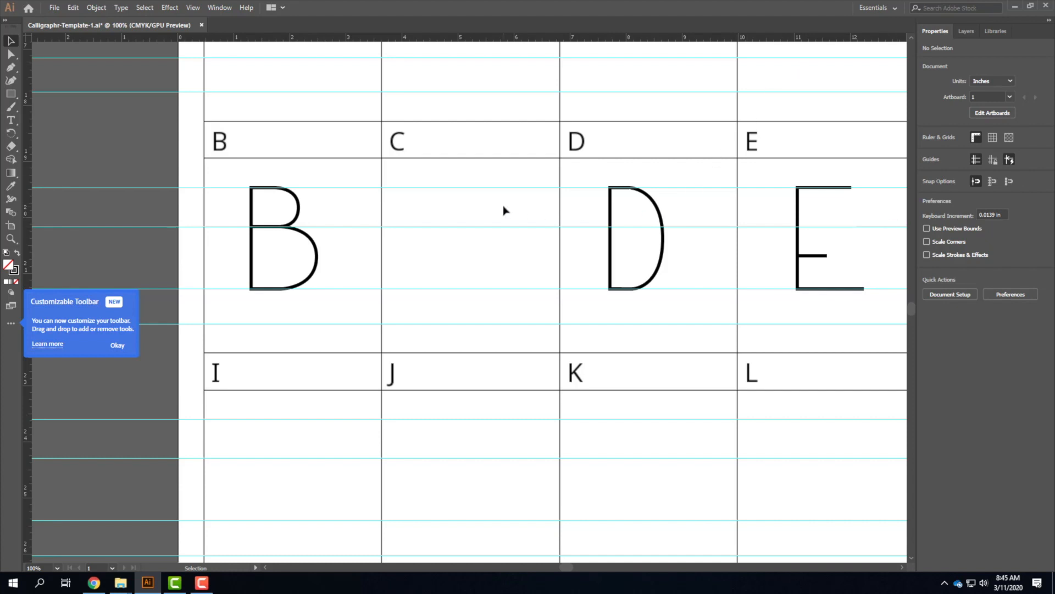
{"action": "left_click", "coordinate": [10, 55]}
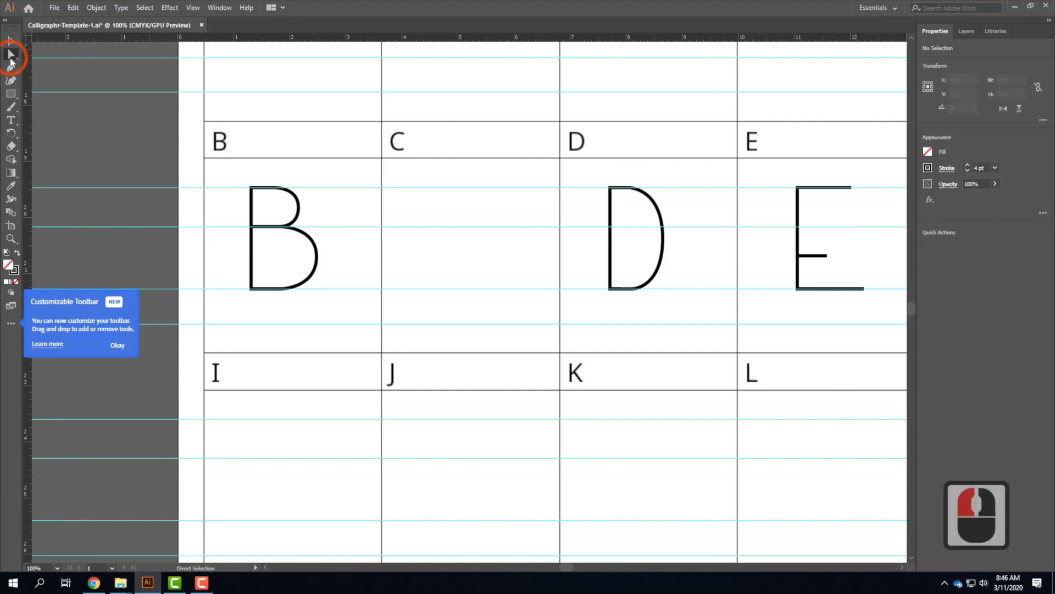
{"action": "left_click", "coordinate": [609, 188]}
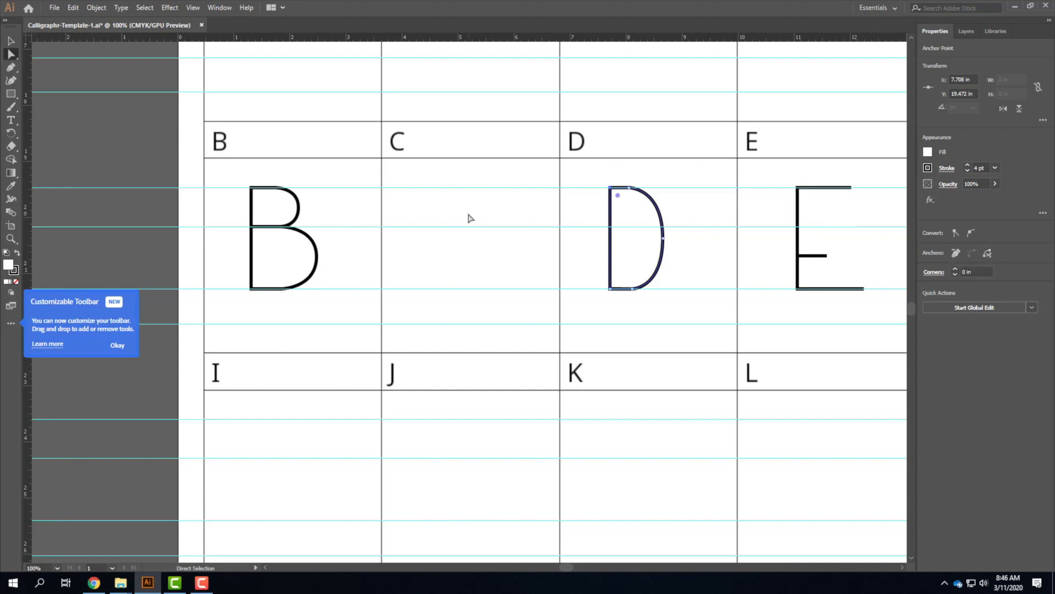
{"action": "key", "text": "Escape"}
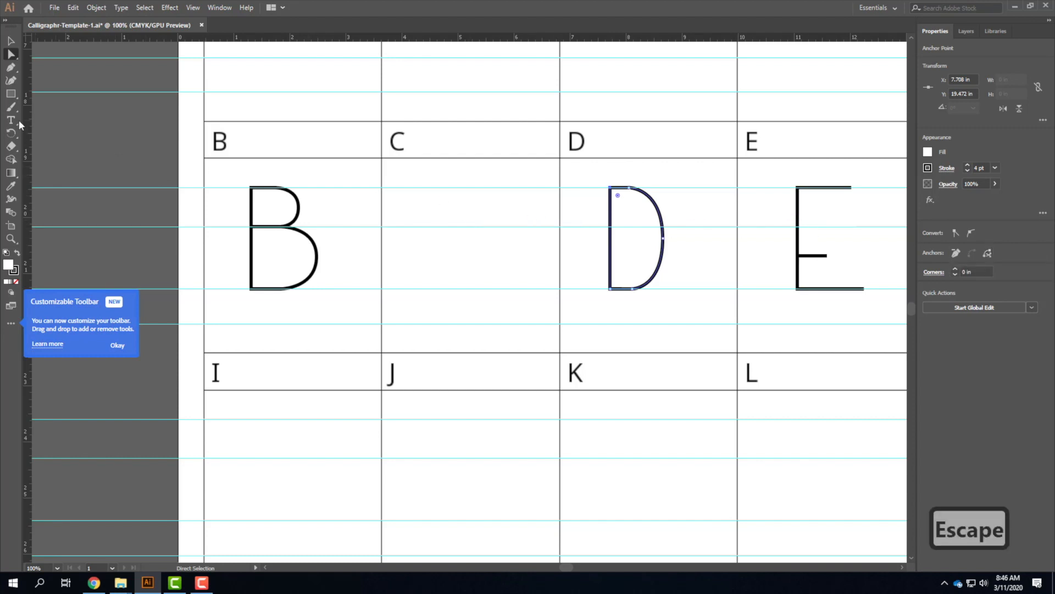
Draw the C as an open Pen path curving through the top guide at about X 5.14 in and the baseline at about X 5.19 in
{"action": "left_click", "coordinate": [11, 67]}
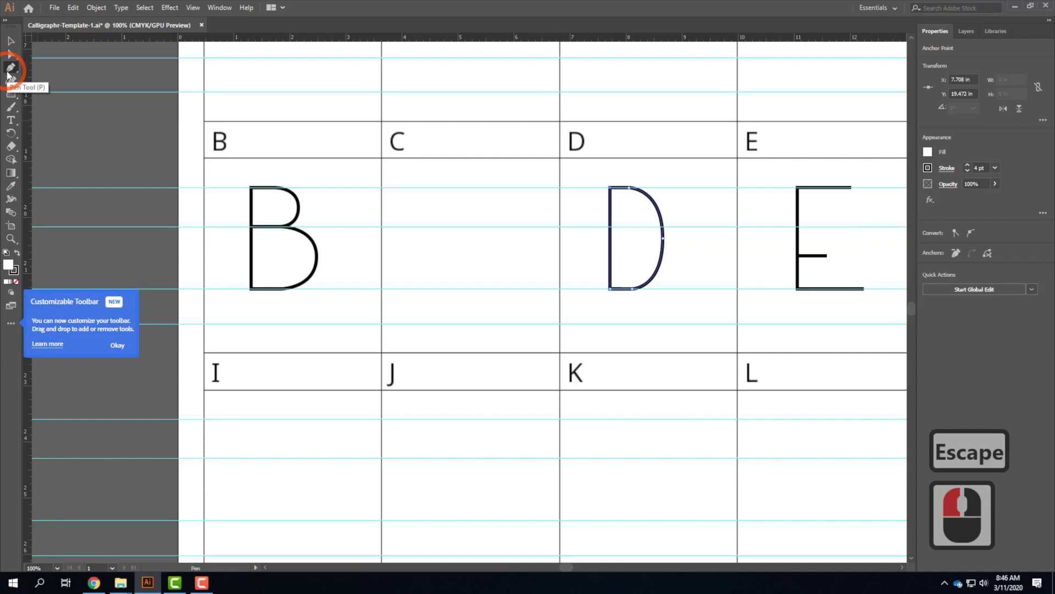
{"action": "left_click", "coordinate": [501, 200]}
{"action": "left_click", "coordinate": [471, 188]}
{"action": "left_click_drag", "start_coordinate": [455, 192], "coordinate": [444, 188]}
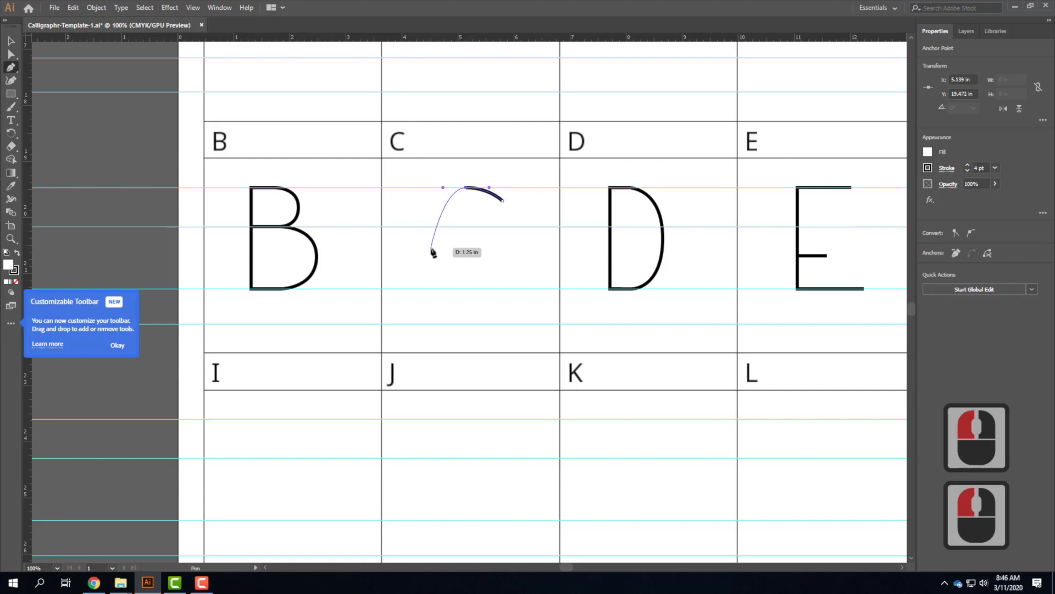
{"action": "left_click_drag", "start_coordinate": [435, 242], "coordinate": [488, 288]}
{"action": "left_click", "coordinate": [508, 269]}
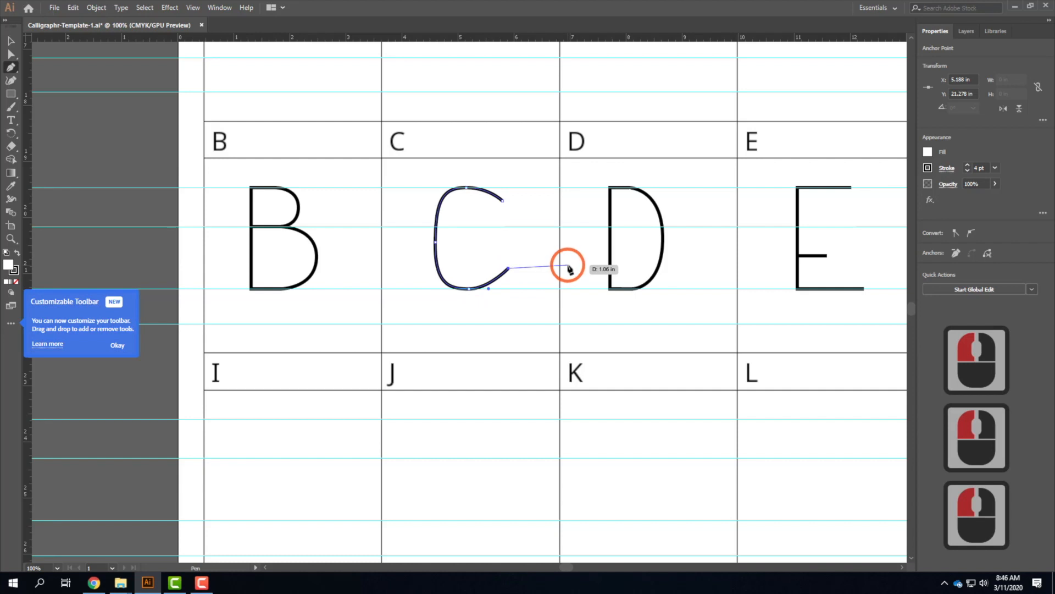
Finish the Pen-drawn C path and delete it from the C cell
{"action": "left_click", "coordinate": [10, 43]}
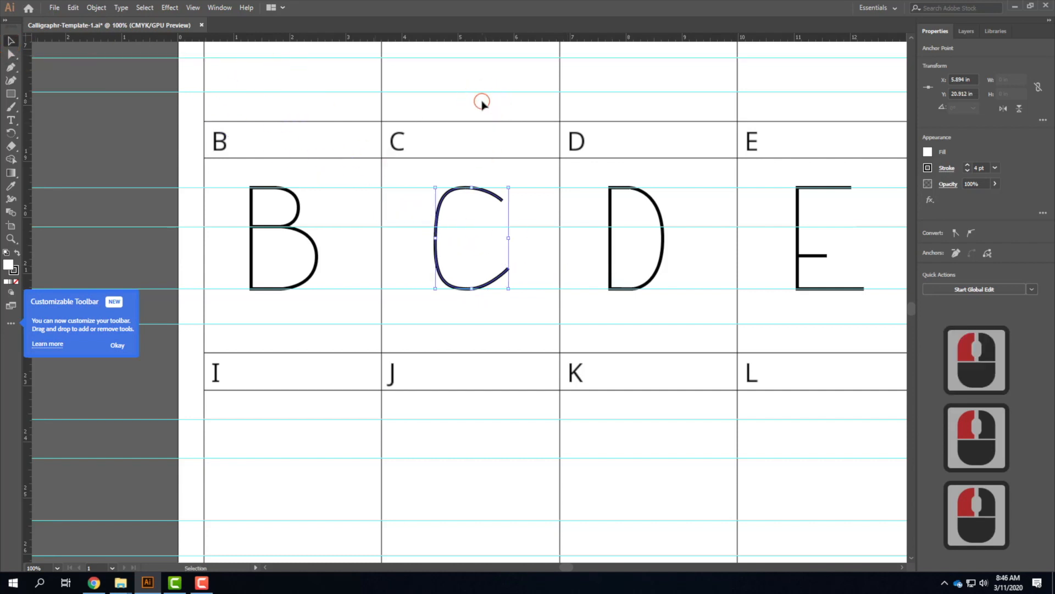
{"action": "left_click", "coordinate": [483, 103]}
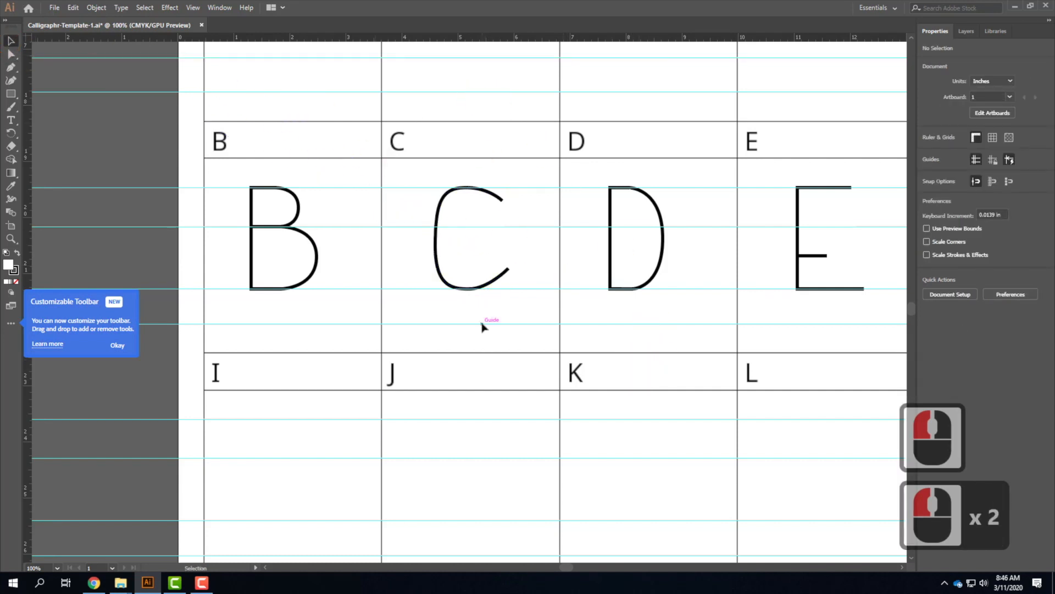
{"action": "left_click", "coordinate": [495, 281]}
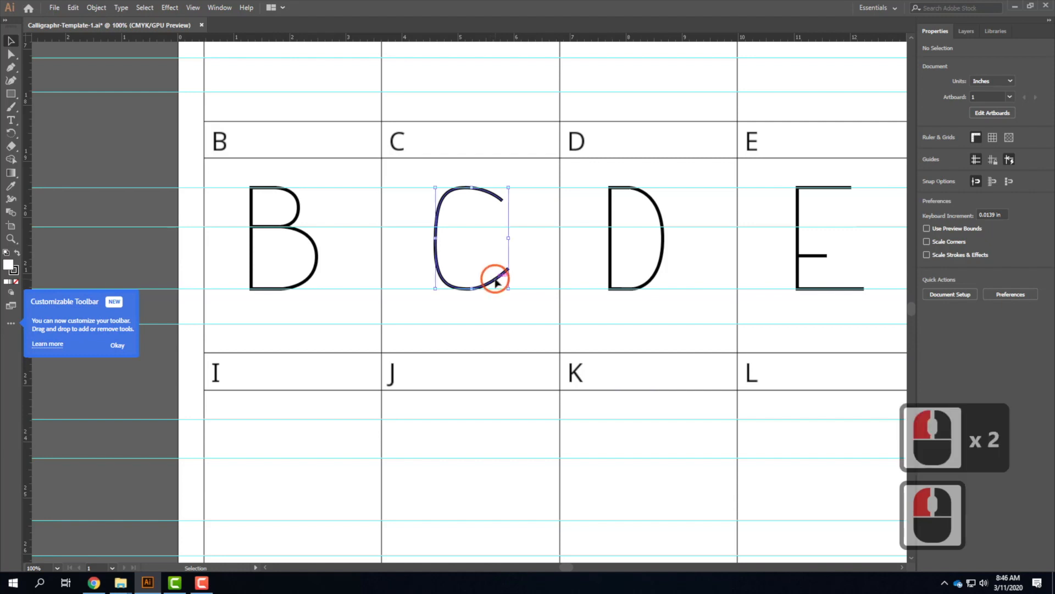
{"action": "key", "text": "Delete"}
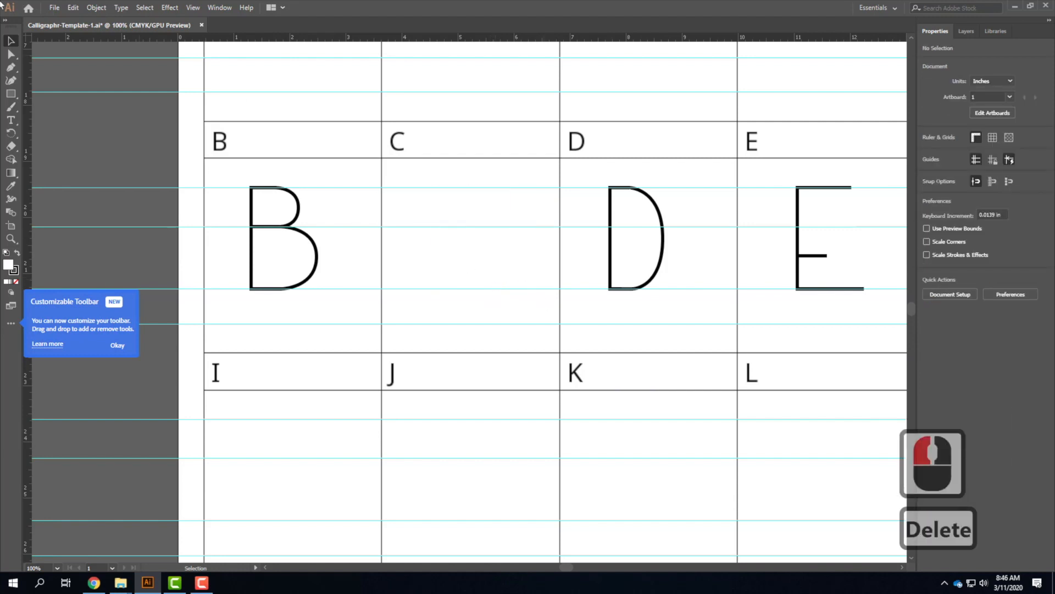
Draw an ellipse about 1.45 in wide and 1.81 in high in the C cell, spanning the top guide and the baseline
{"action": "left_click", "coordinate": [11, 94]}
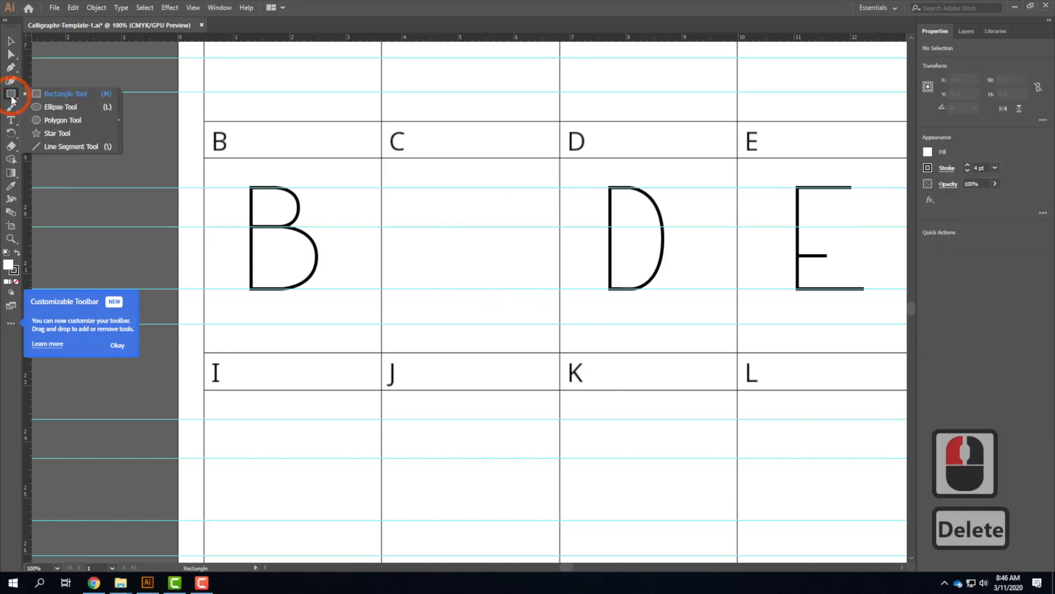
{"action": "left_click", "coordinate": [53, 107]}
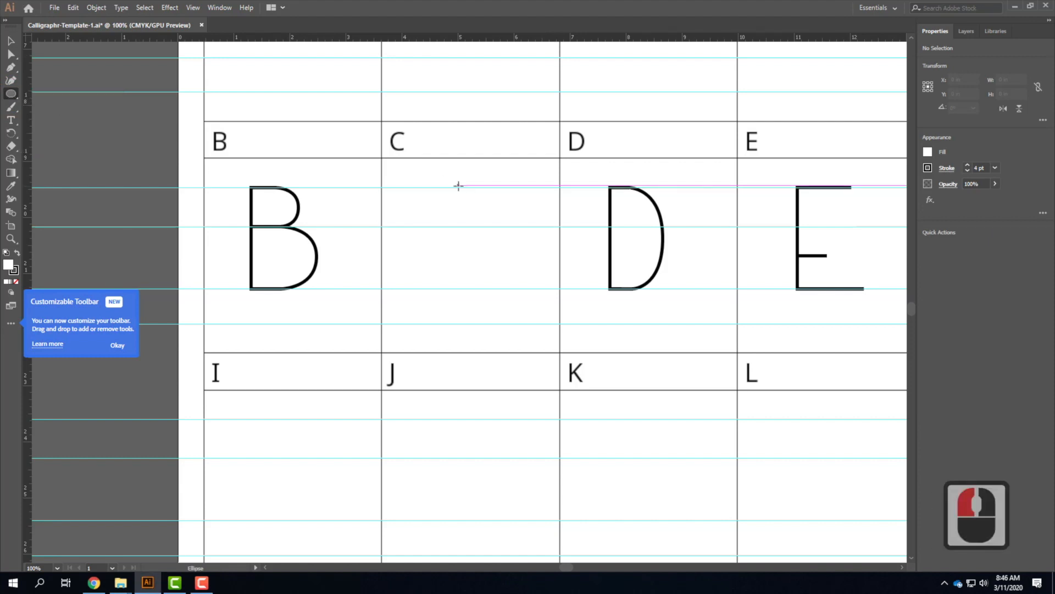
{"action": "mouse_move", "coordinate": [428, 189]}
{"action": "left_mouse_down"}
{"action": "mouse_move", "coordinate": [487, 266]}
{"action": "mouse_move", "coordinate": [495, 293]}
{"action": "mouse_move", "coordinate": [508, 289]}
{"action": "left_mouse_up"}
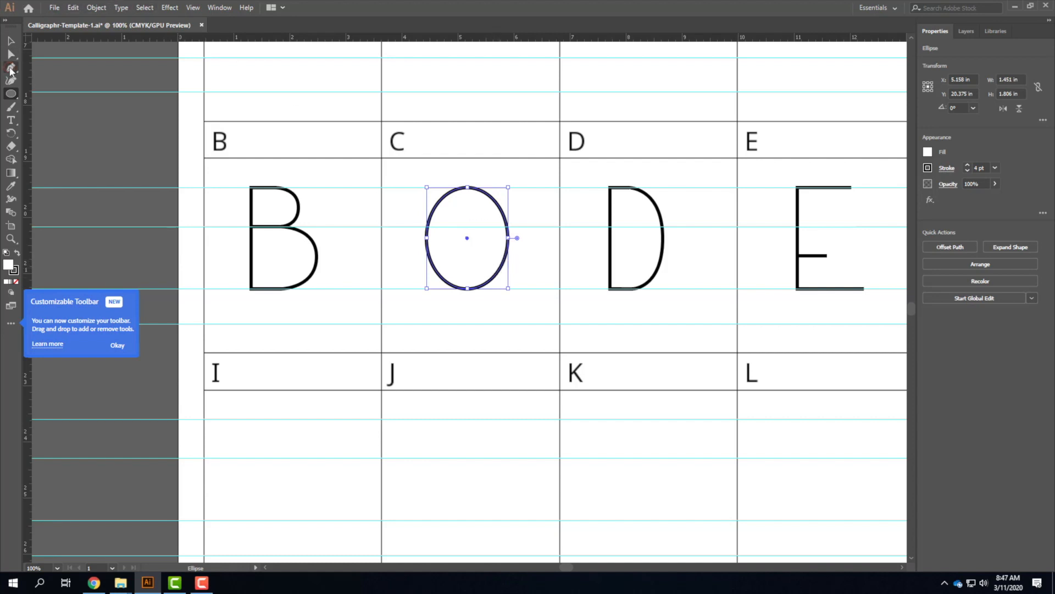
Add anchor points to the ellipse's right side at about X 5.66, Y 21.03 in and X 5.63, Y 19.69 in
{"action": "left_click", "coordinate": [11, 68]}
{"action": "left_click", "coordinate": [11, 68]}
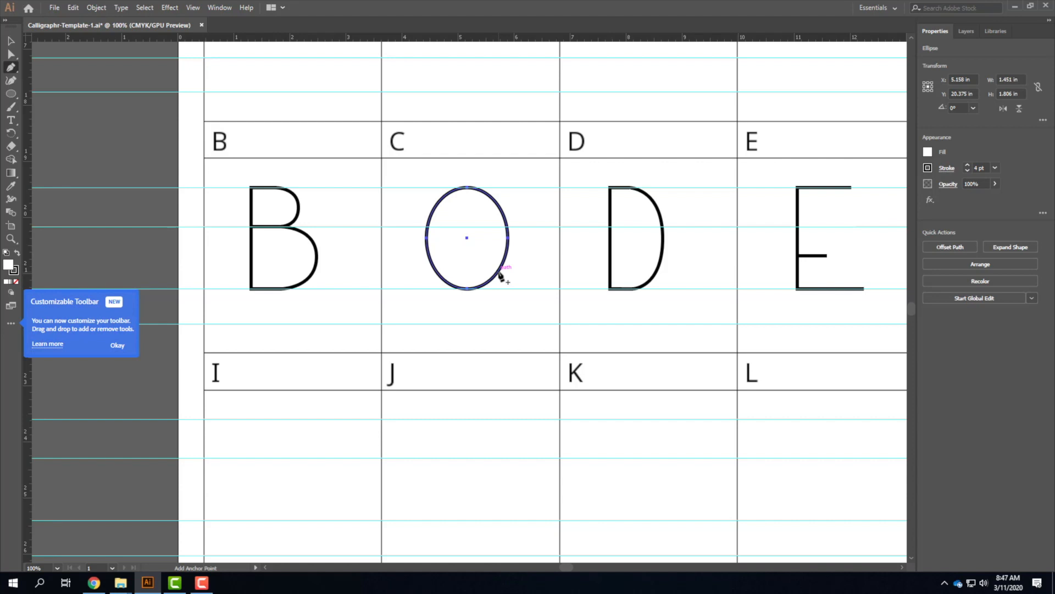
{"action": "key", "text": "ctrl+equal"}
{"action": "key", "text": "ctrl+equal"}
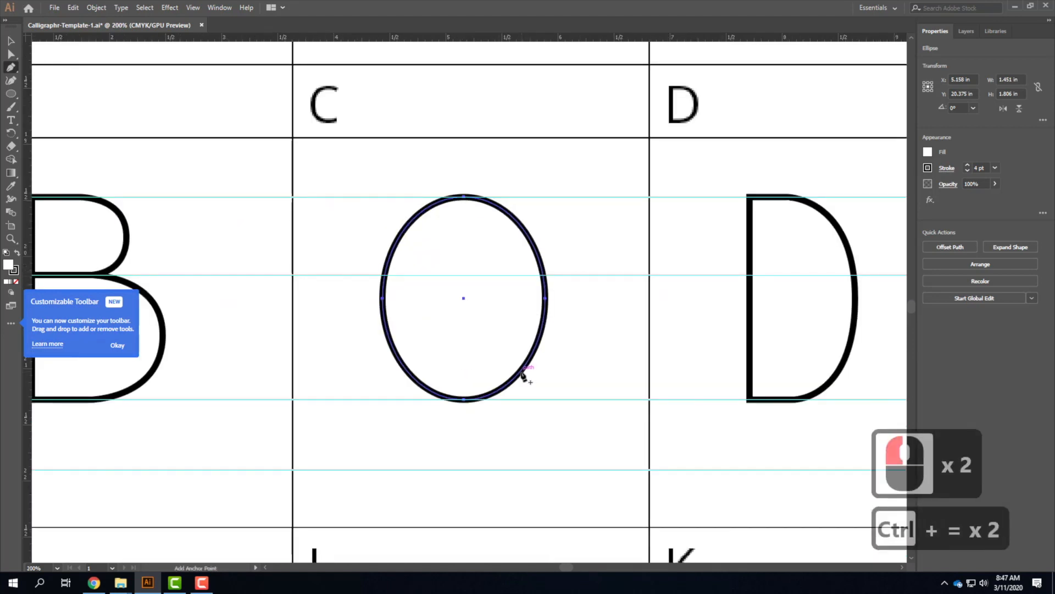
{"action": "left_click", "coordinate": [522, 372]}
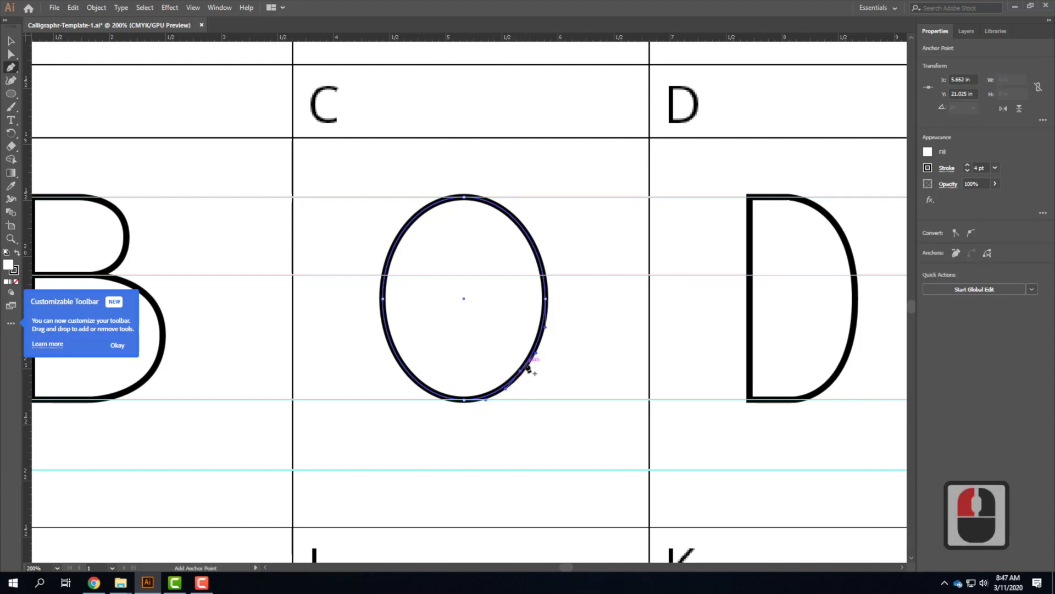
{"action": "left_click", "coordinate": [518, 225]}
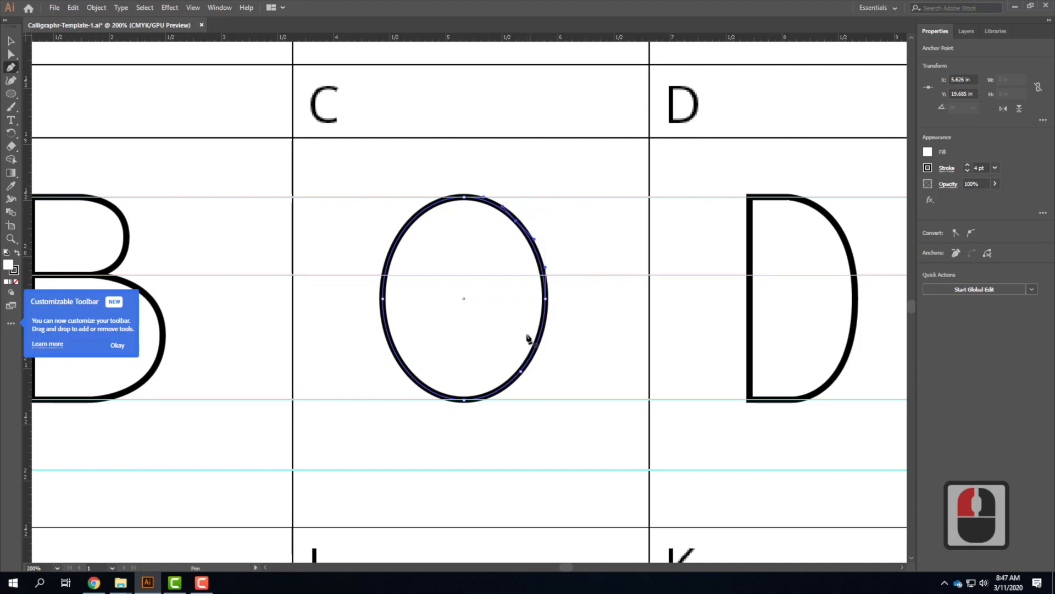
Try to open the ellipse into a C by deleting its rightmost anchor point, and undo the deletion
{"action": "left_click", "coordinate": [11, 56]}
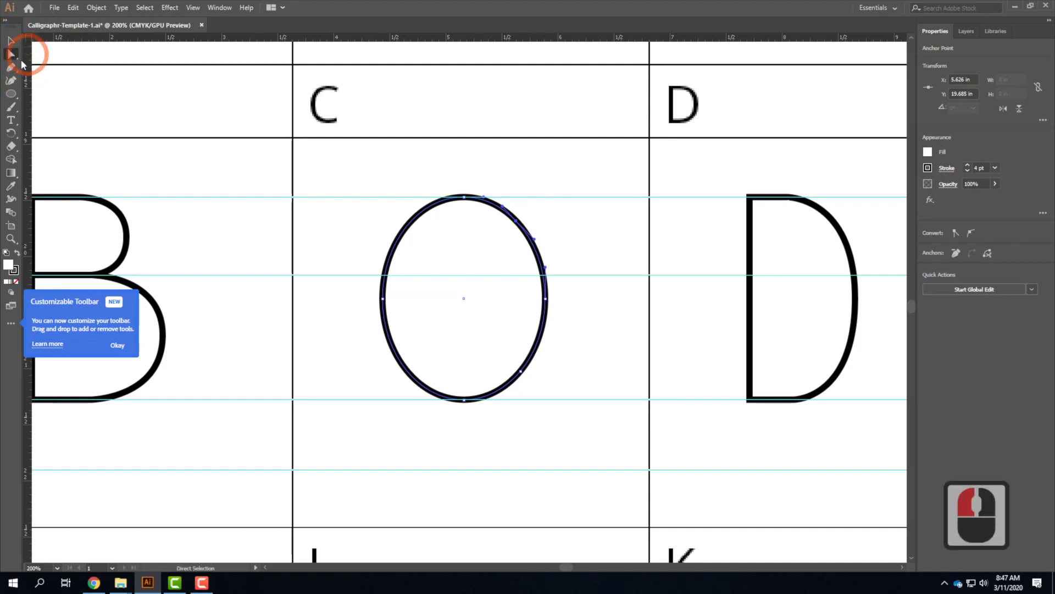
{"action": "left_click", "coordinate": [546, 300]}
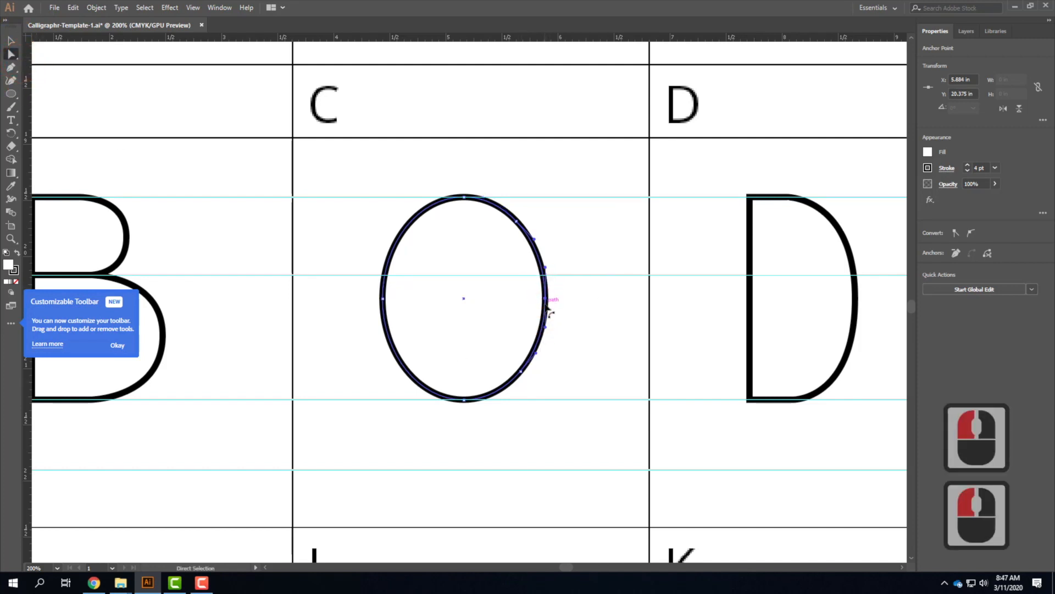
{"action": "key", "text": "Delete"}
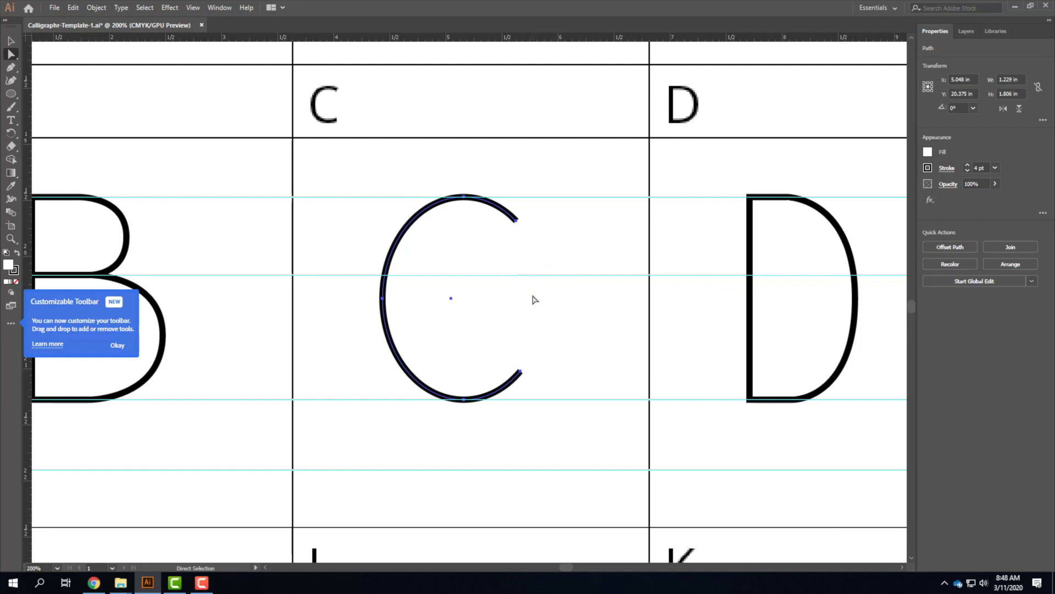
{"action": "key", "text": "ctrl+z"}
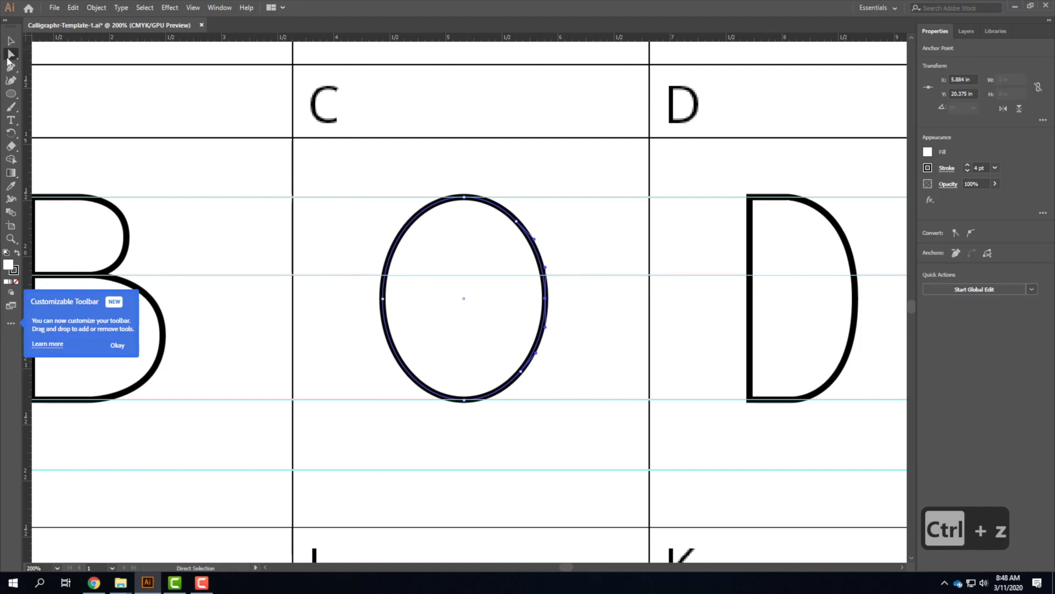
Cut the ellipse's path at the two added anchor points on its upper-right and lower-right curve
{"action": "left_click", "coordinate": [568, 215]}
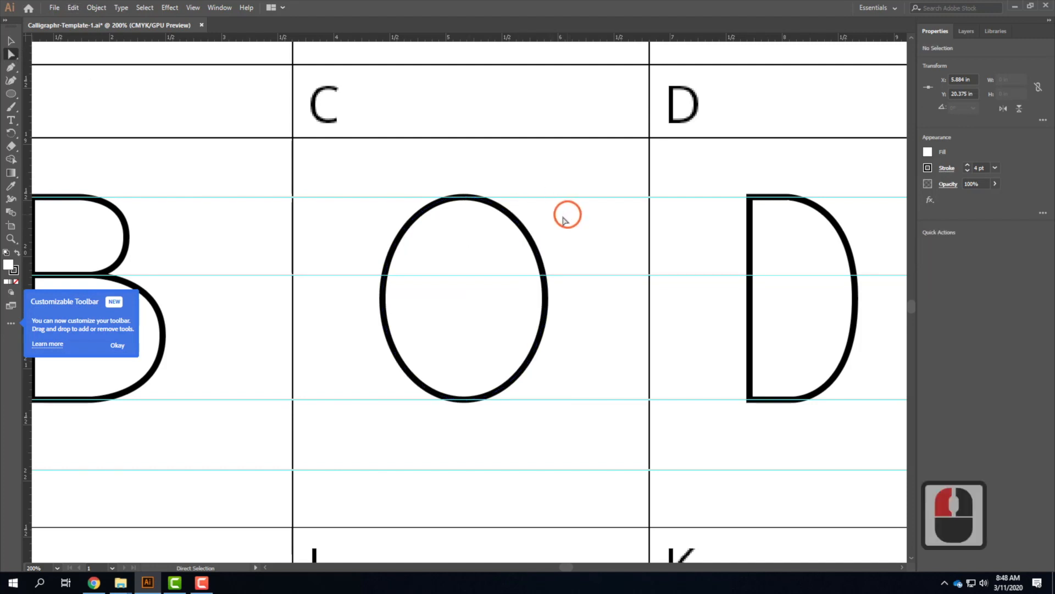
{"action": "left_click", "coordinate": [516, 221]}
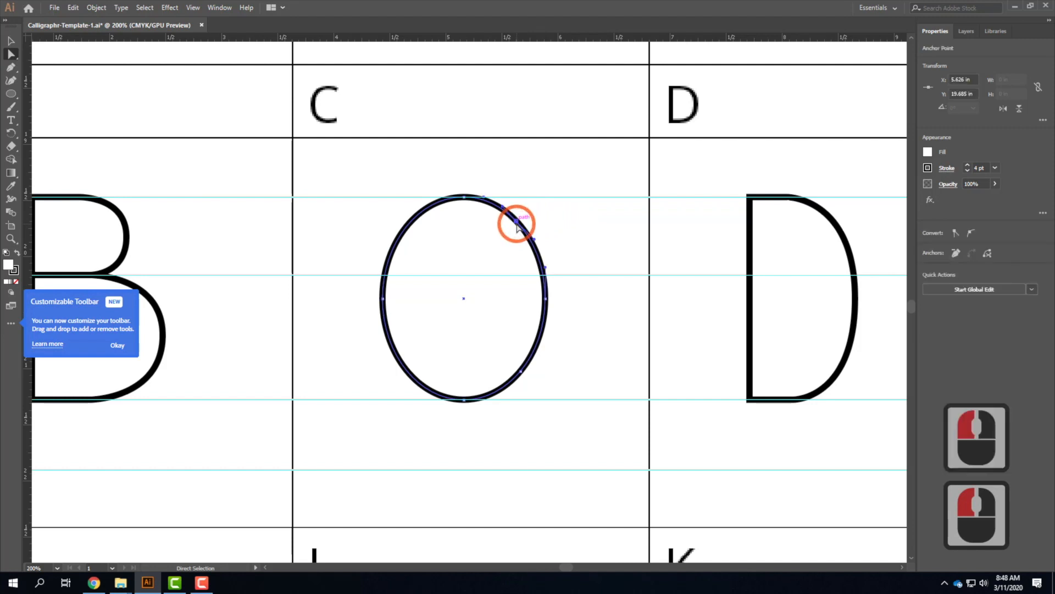
{"action": "left_click", "coordinate": [988, 254]}
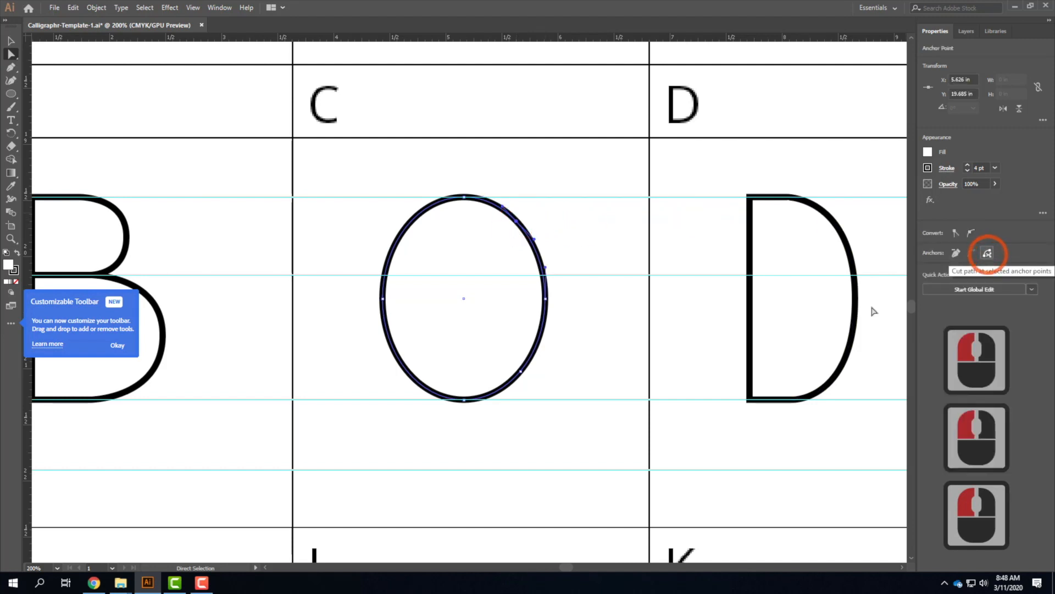
{"action": "left_click", "coordinate": [521, 372]}
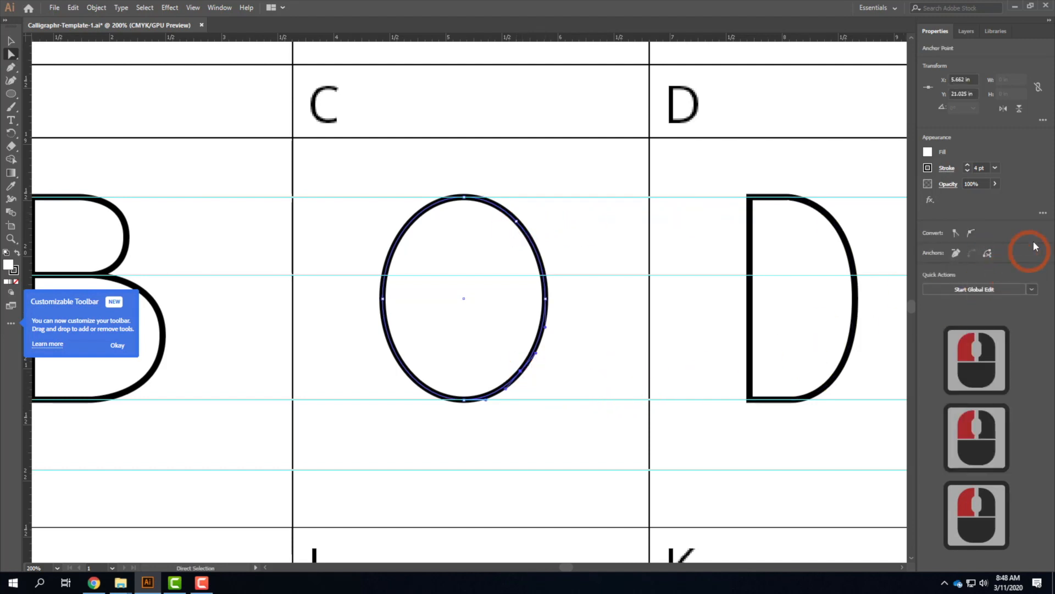
{"action": "left_click", "coordinate": [988, 254]}
{"action": "left_click", "coordinate": [131, 271], "text": "shift"}
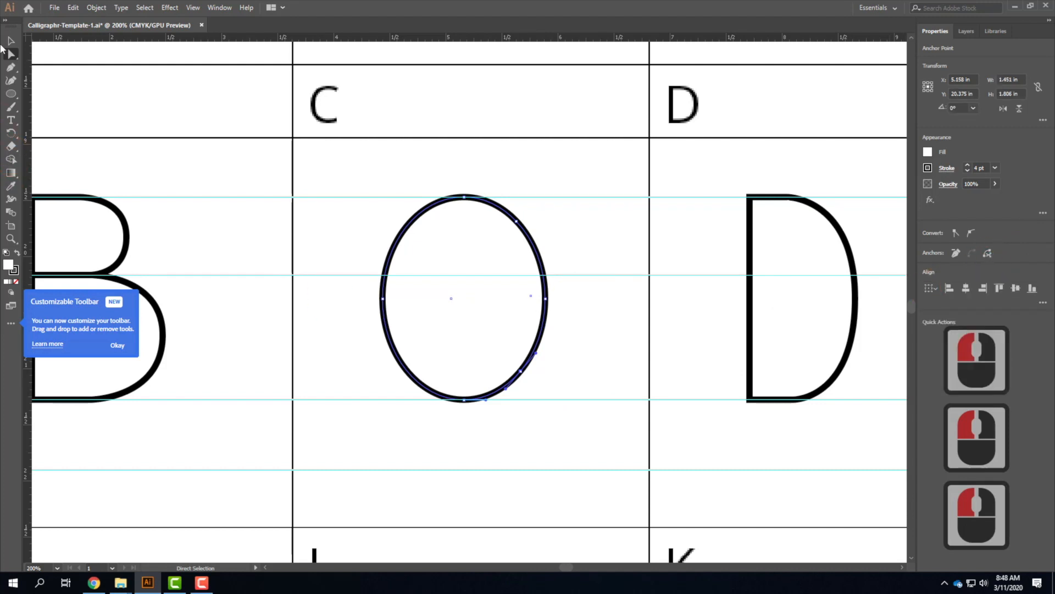
Delete the detached right-hand arc of the ellipse to form the letter C
{"action": "left_click", "coordinate": [11, 41]}
{"action": "left_click", "coordinate": [498, 202]}
{"action": "double_click", "coordinate": [578, 320]}
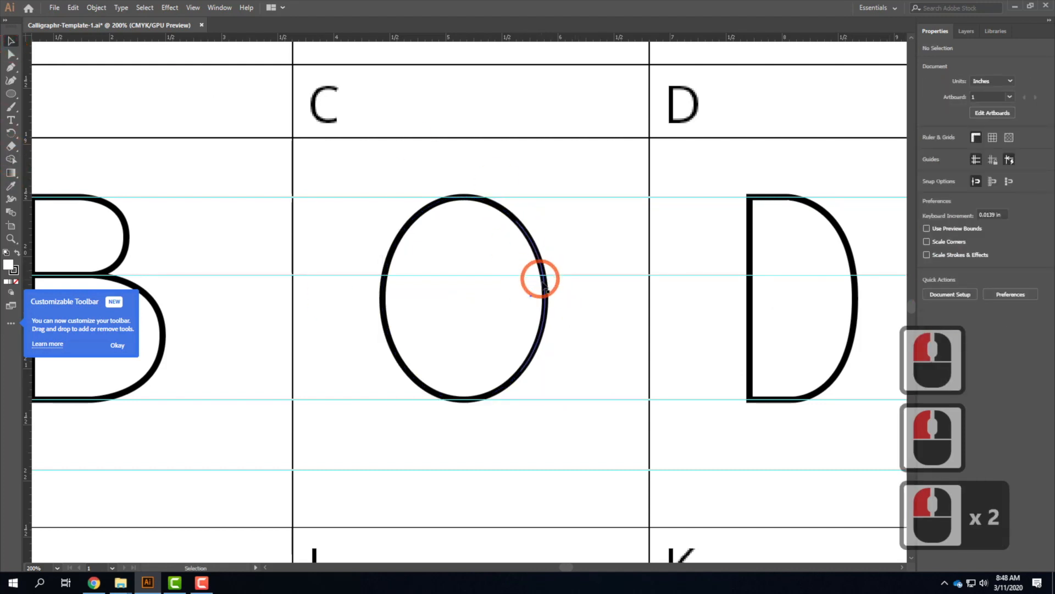
{"action": "left_click", "coordinate": [544, 278]}
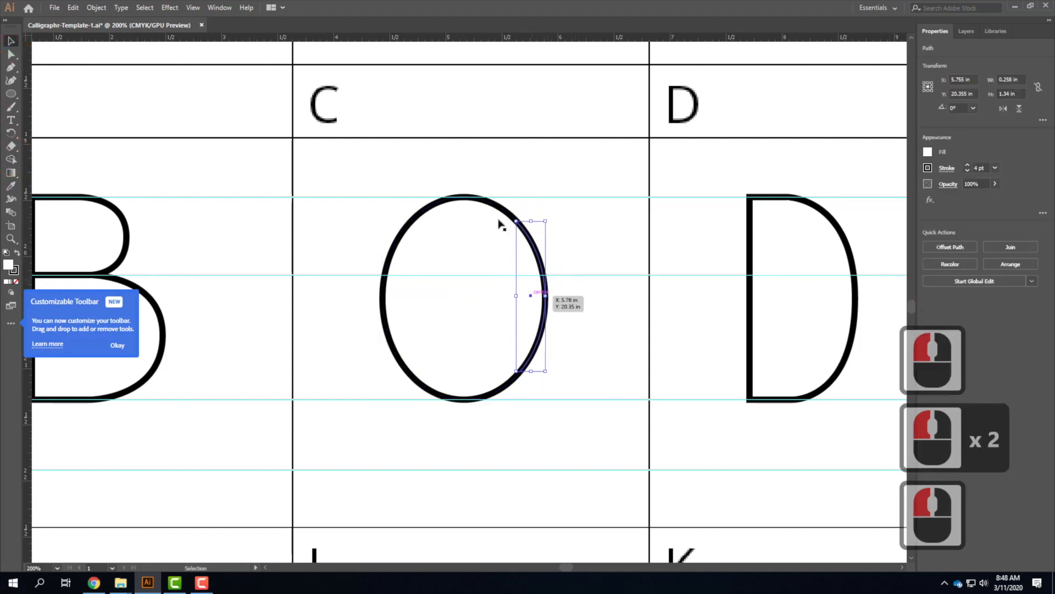
{"action": "key", "text": "Delete"}
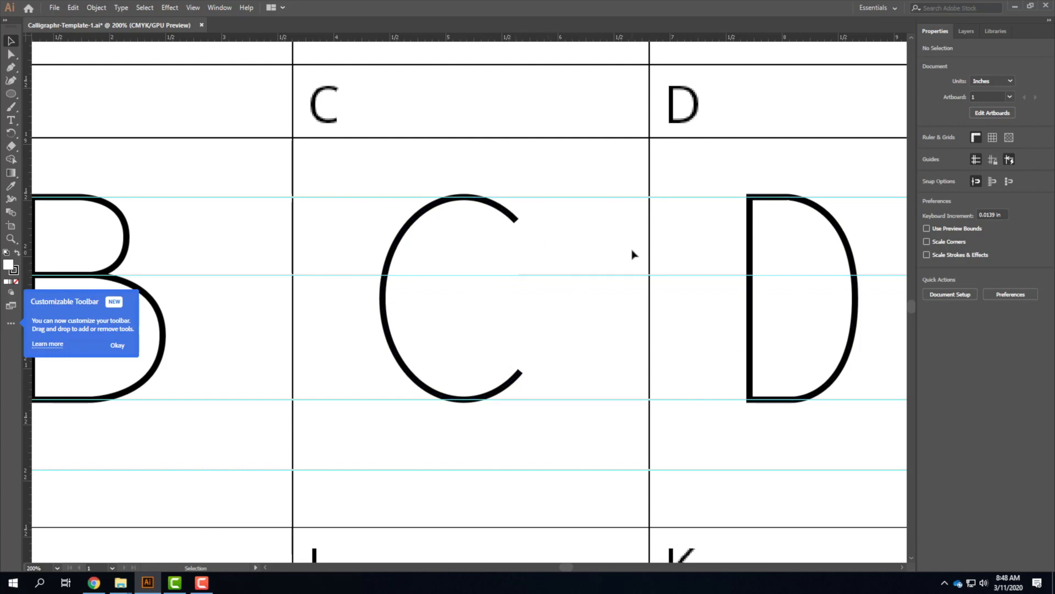
Duplicate the C into the G cell, centered at about X 17.80 in, Y 20.38 in, between the top guide and the baseline
{"action": "left_click_drag", "start_coordinate": [639, 271], "coordinate": [557, 263]}
{"action": "left_click_drag", "start_coordinate": [175, 186], "coordinate": [293, 197]}
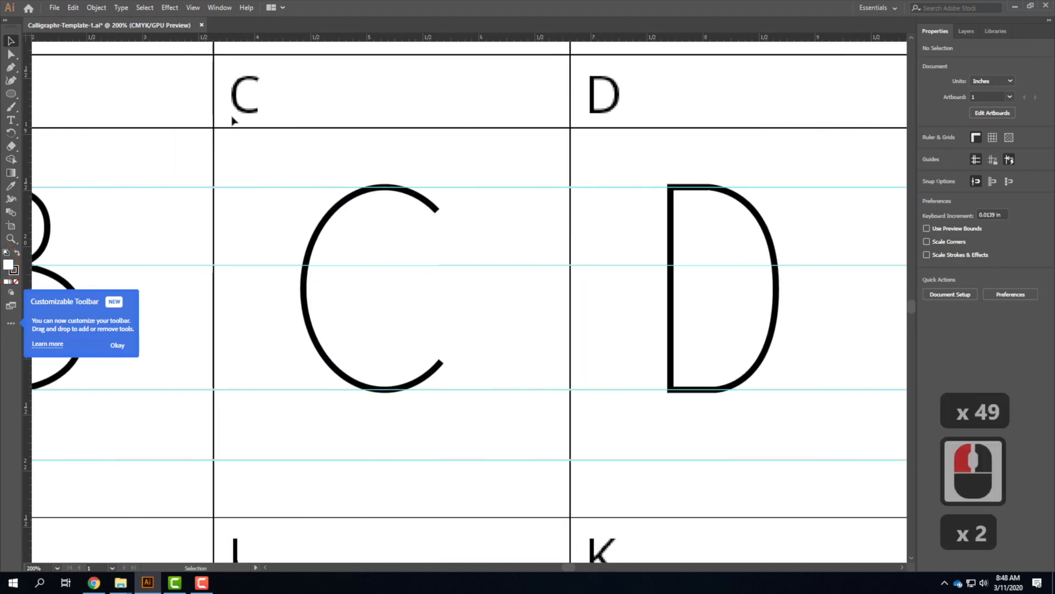
{"action": "left_click", "coordinate": [328, 222]}
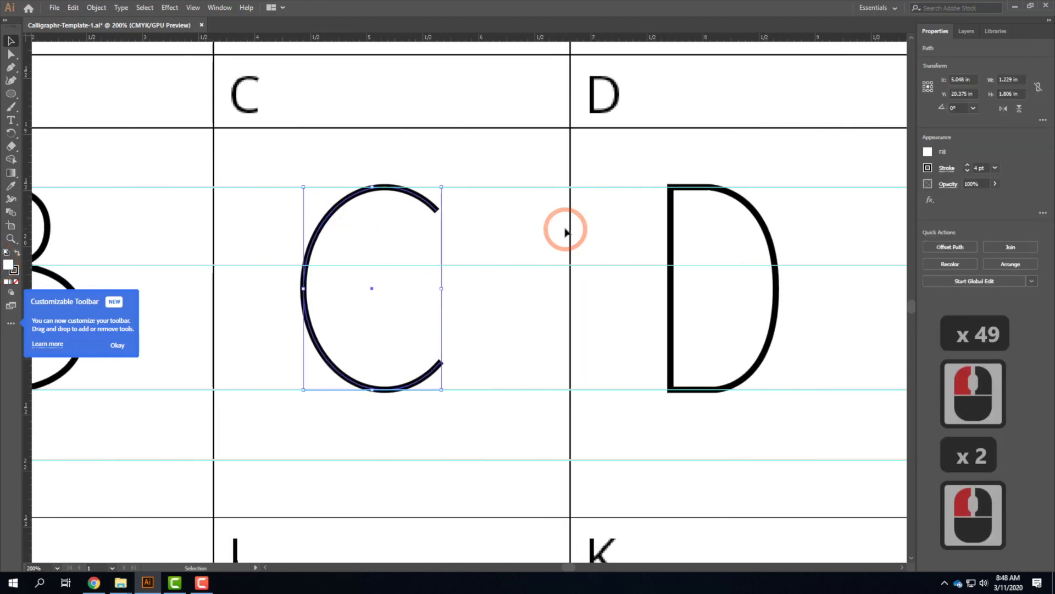
{"action": "key", "text": "ctrl+c"}
{"action": "key", "text": "ctrl+v"}
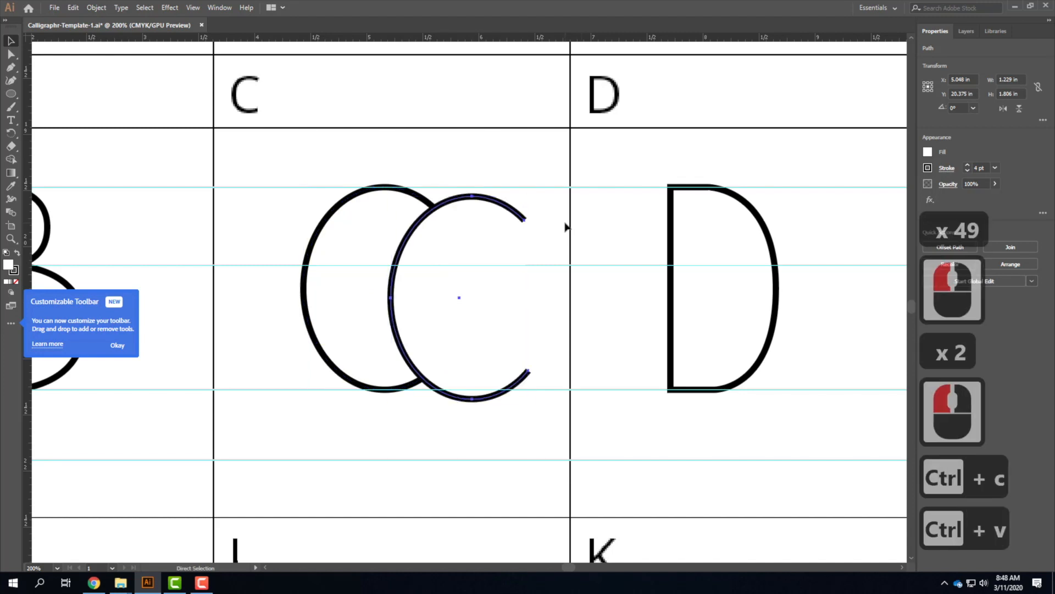
{"action": "left_click_drag", "start_coordinate": [515, 240], "coordinate": [947, 240]}
{"action": "scroll", "coordinate": [182, 212], "scroll_direction": "right", "scroll_amount": 15}
{"action": "left_click_drag", "start_coordinate": [163, 217], "coordinate": [847, 218]}
{"action": "scroll", "coordinate": [389, 212], "scroll_direction": "right", "scroll_amount": 19}
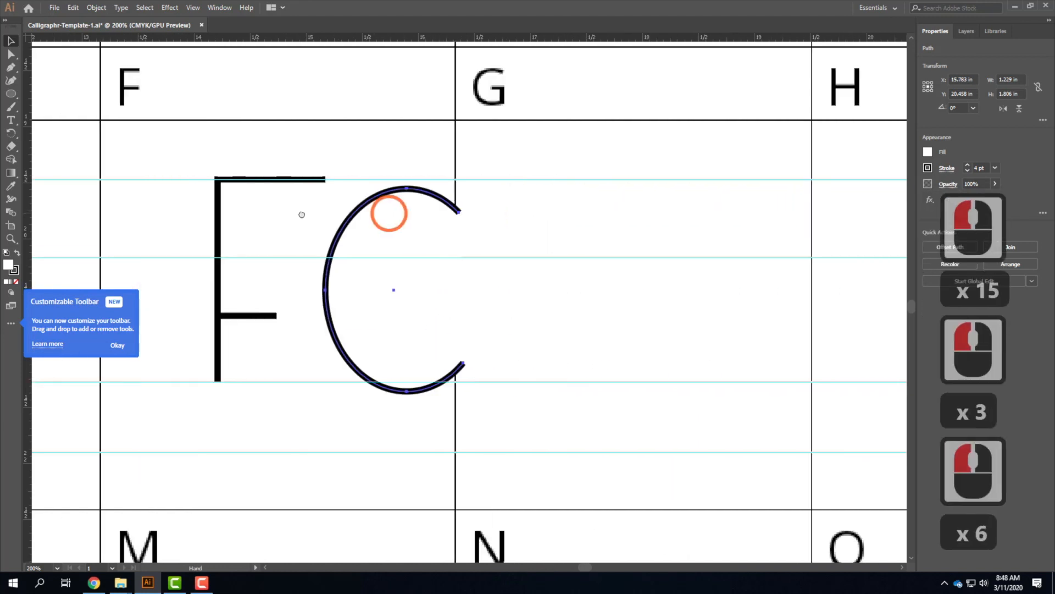
{"action": "left_click_drag", "start_coordinate": [265, 217], "coordinate": [457, 209]}
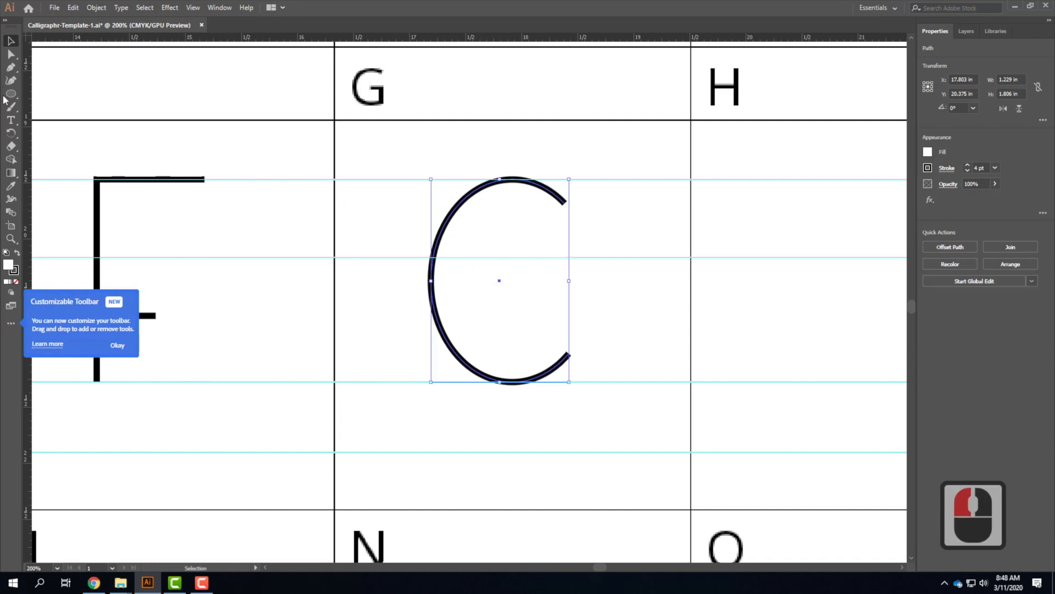
Extend the copy's lower end with the Pen tool up to about X 18.42, Y 20.47 in and horizontally inward to about X 17.80 in, forming the G
{"action": "left_click", "coordinate": [10, 67]}
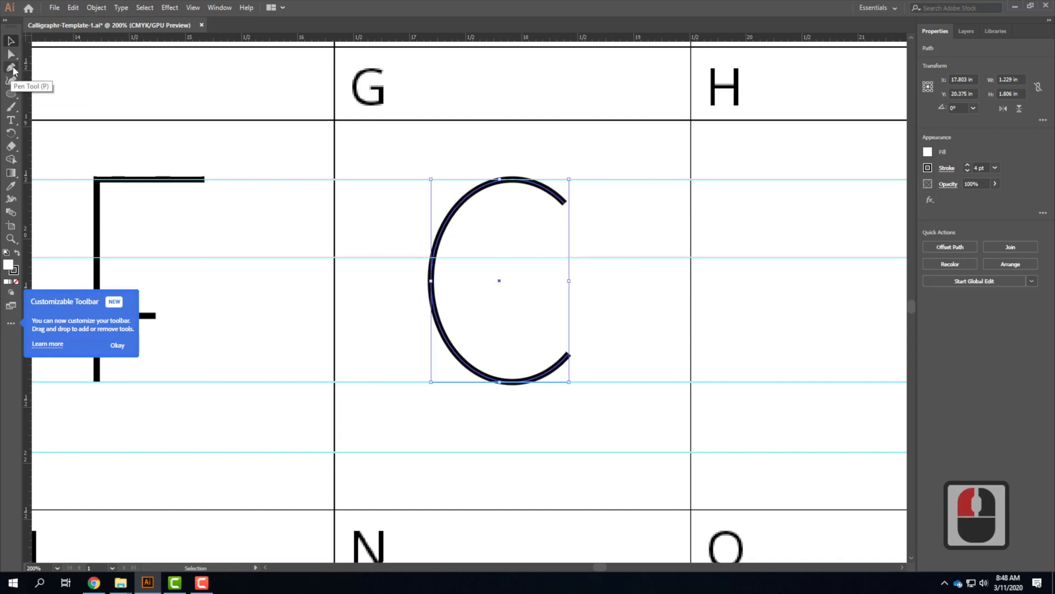
{"action": "left_click", "coordinate": [569, 356]}
{"action": "left_click", "coordinate": [569, 295]}
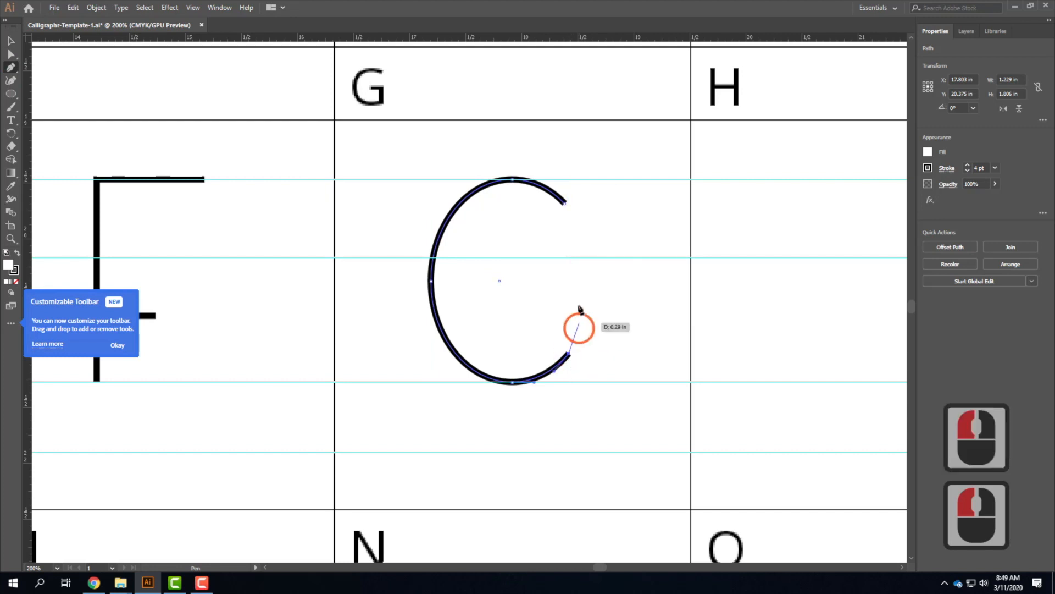
{"action": "left_click", "coordinate": [569, 293]}
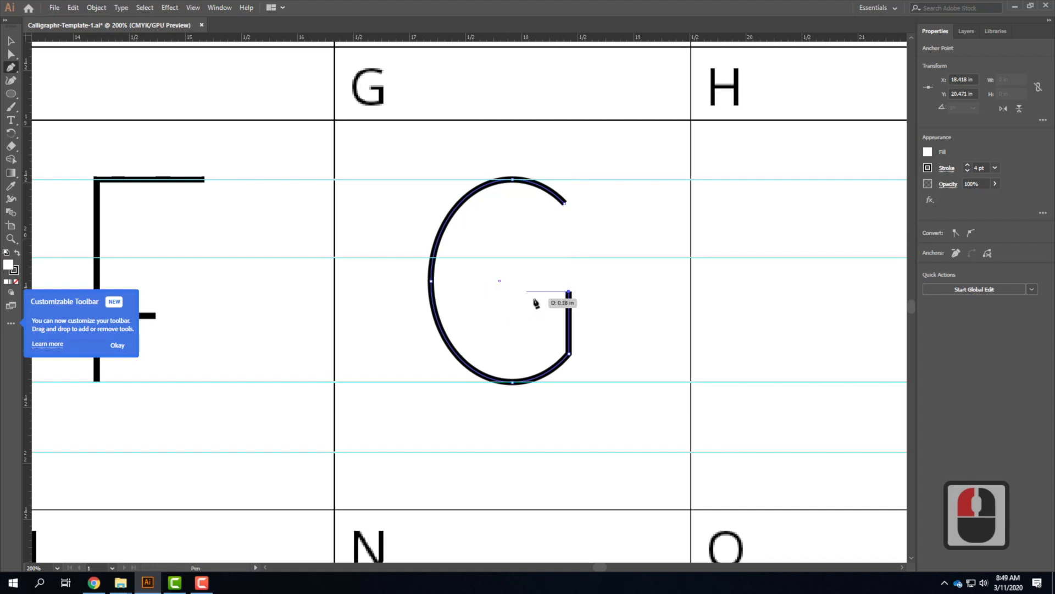
{"action": "left_click", "coordinate": [500, 296], "text": "shift"}
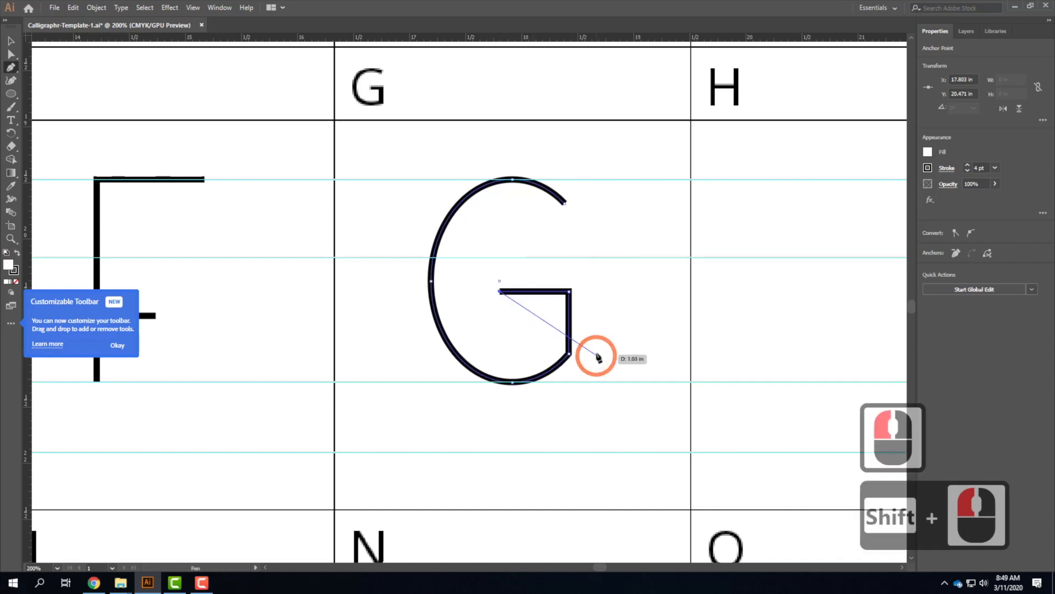
{"action": "left_click", "coordinate": [10, 40]}
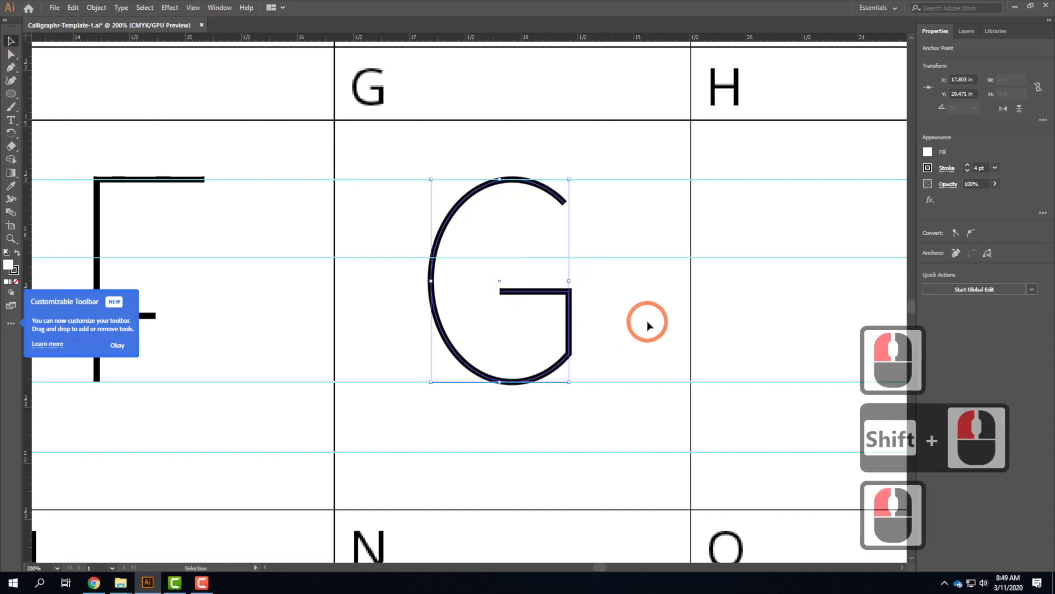
{"action": "left_click", "coordinate": [686, 347]}
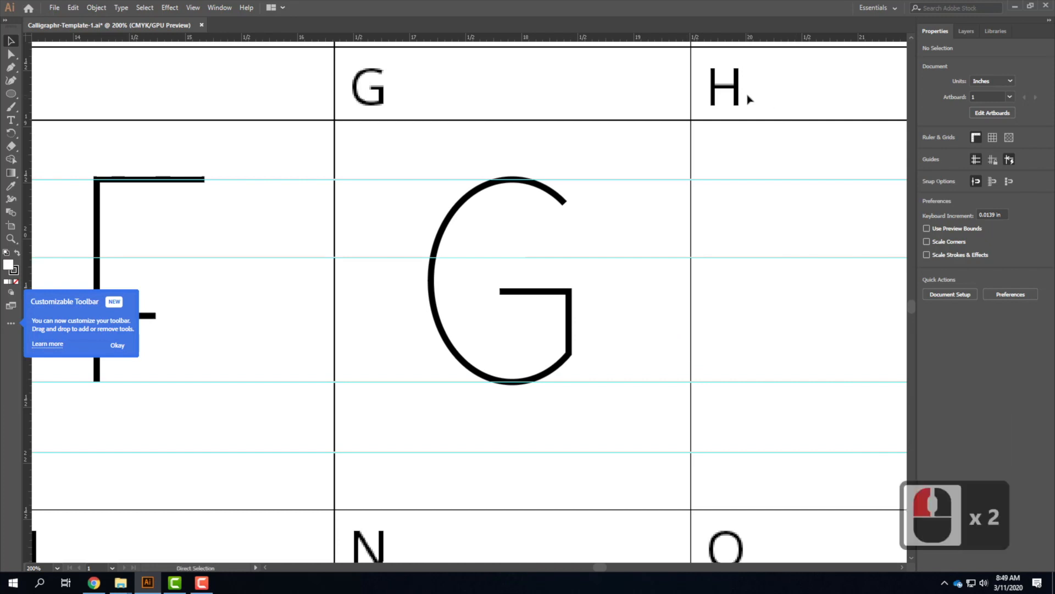
{"action": "key", "text": "ctrl+minus"}
{"action": "key", "text": "ctrl+minus"}
{"action": "left_click_drag", "start_coordinate": [347, 259], "coordinate": [255, 141]}
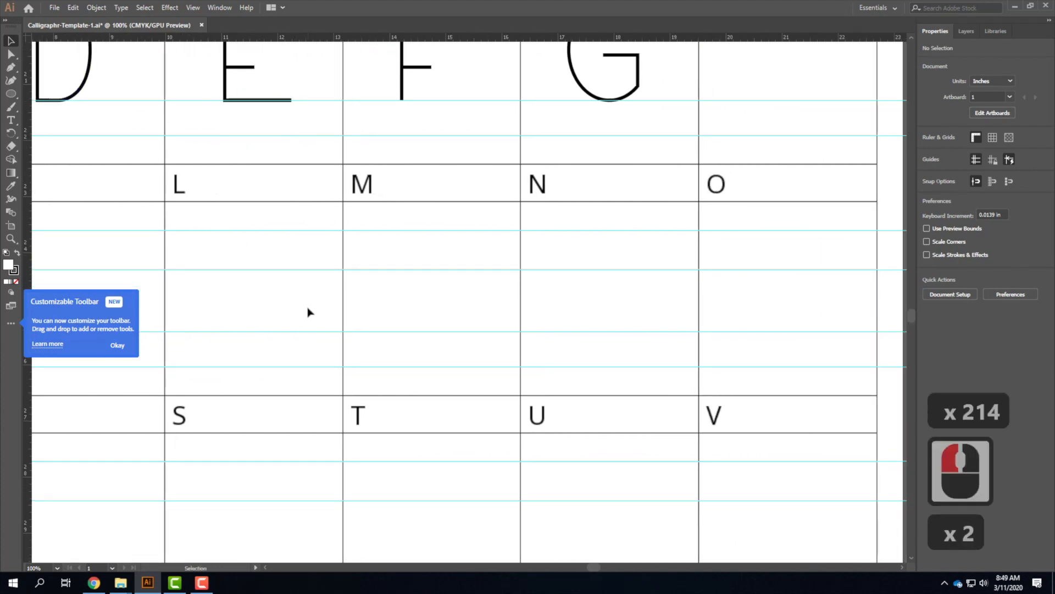
Draw two stacked ellipses in the S cell, about 1.36 × 0.71 in above one about 1.79 × 1.11 in
{"action": "mouse_move", "coordinate": [306, 348]}
{"action": "left_mouse_down"}
{"action": "mouse_move", "coordinate": [514, 219]}
{"action": "mouse_move", "coordinate": [764, 118]}
{"action": "mouse_move", "coordinate": [789, 134]}
{"action": "mouse_move", "coordinate": [529, 130]}
{"action": "left_mouse_up"}
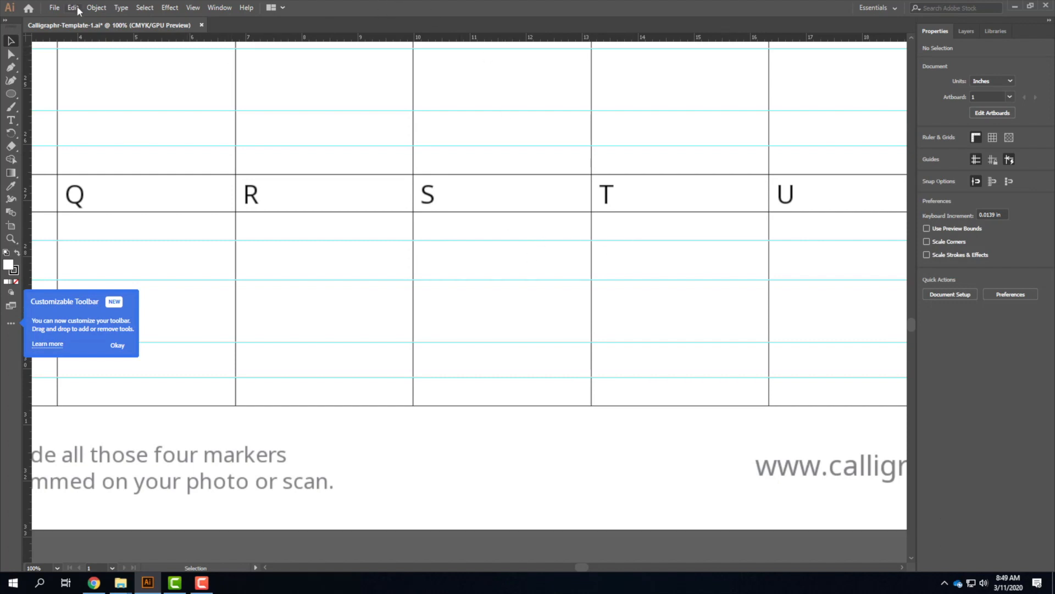
{"action": "left_click", "coordinate": [10, 95]}
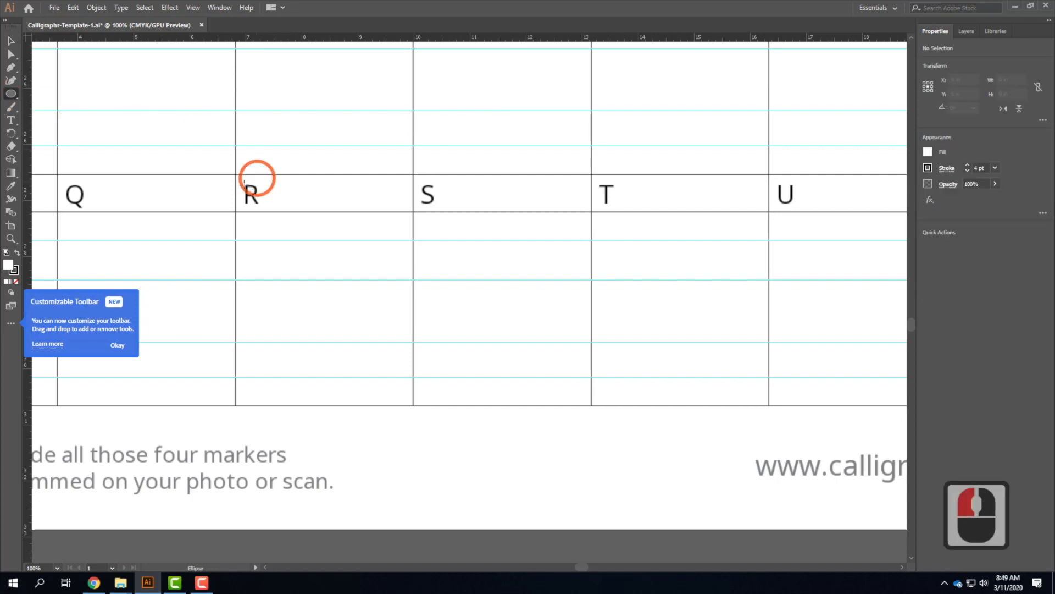
{"action": "left_click_drag", "start_coordinate": [461, 240], "coordinate": [538, 279]}
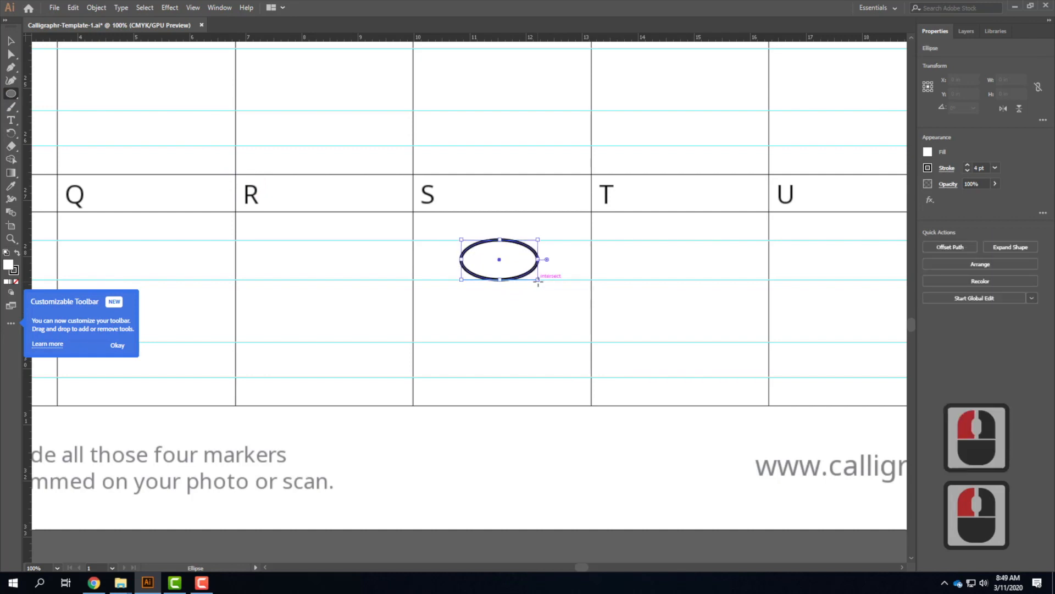
{"action": "left_click_drag", "start_coordinate": [450, 281], "coordinate": [550, 342]}
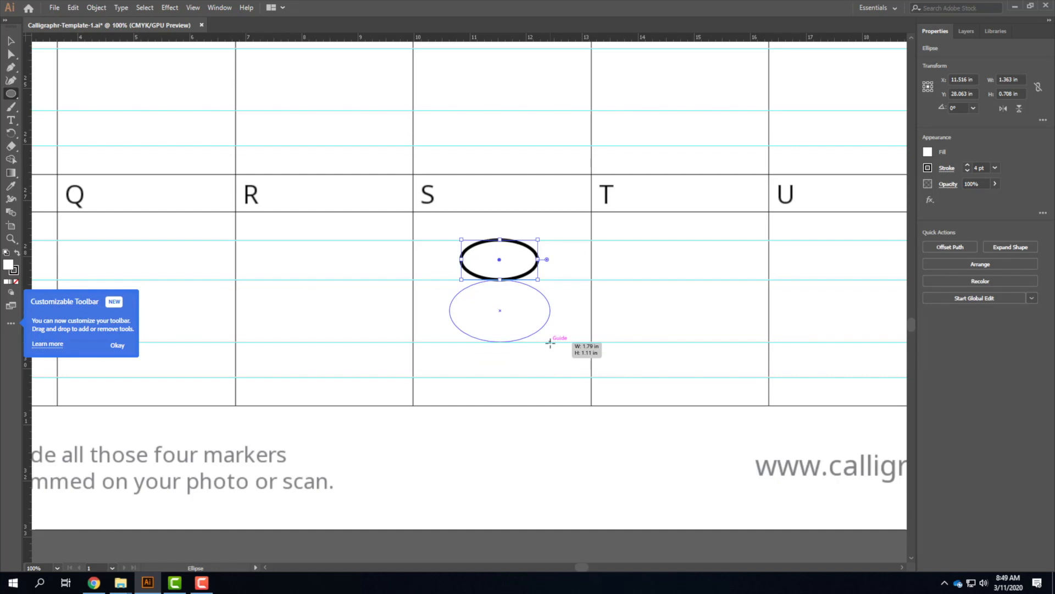
{"action": "left_click_drag", "start_coordinate": [550, 342], "coordinate": [550, 342]}
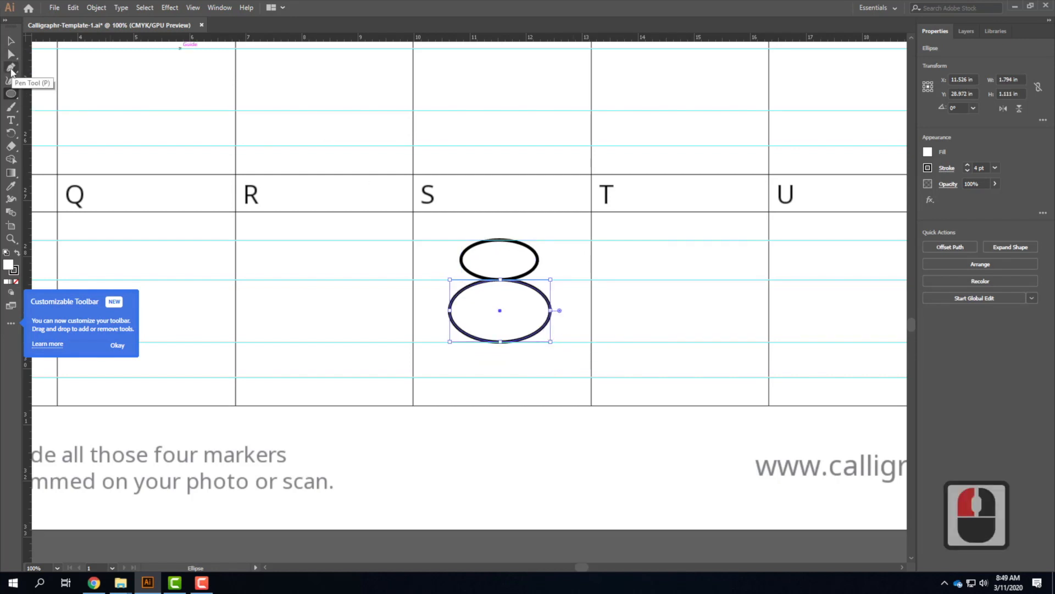
Add an anchor point on the lower ellipse's lower-left curve and try to add one on the upper ellipse's upper-right curve
{"action": "left_click", "coordinate": [11, 69]}
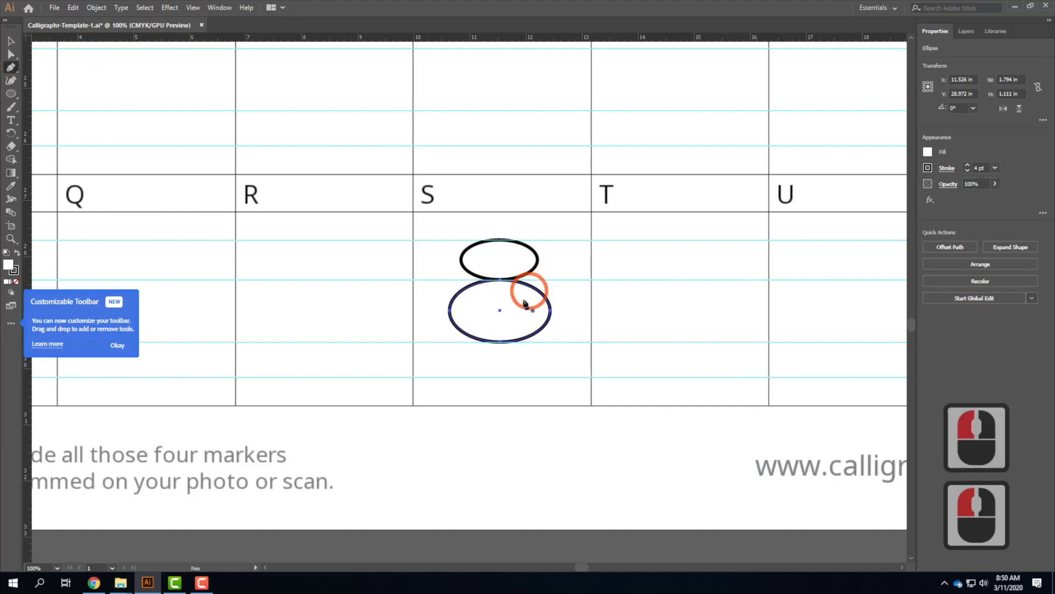
{"action": "left_click", "coordinate": [464, 334]}
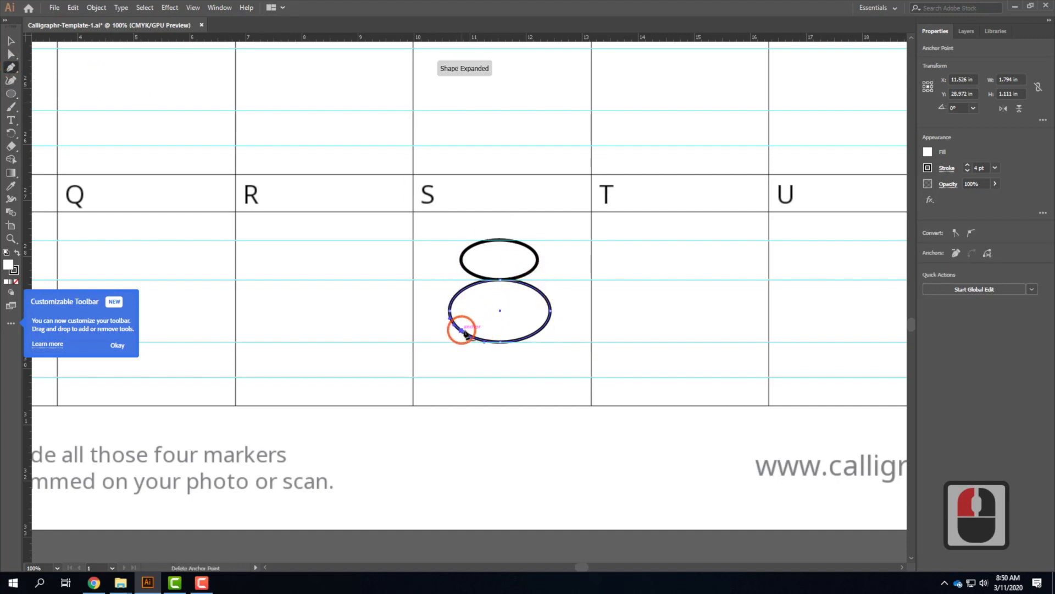
{"action": "left_click", "coordinate": [526, 245]}
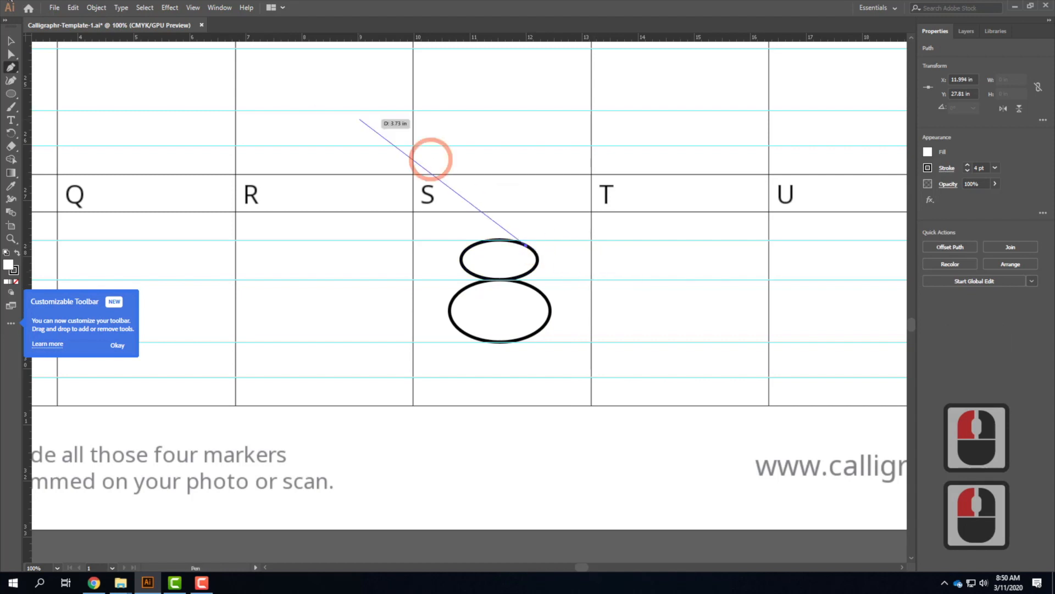
{"action": "key", "text": "Escape"}
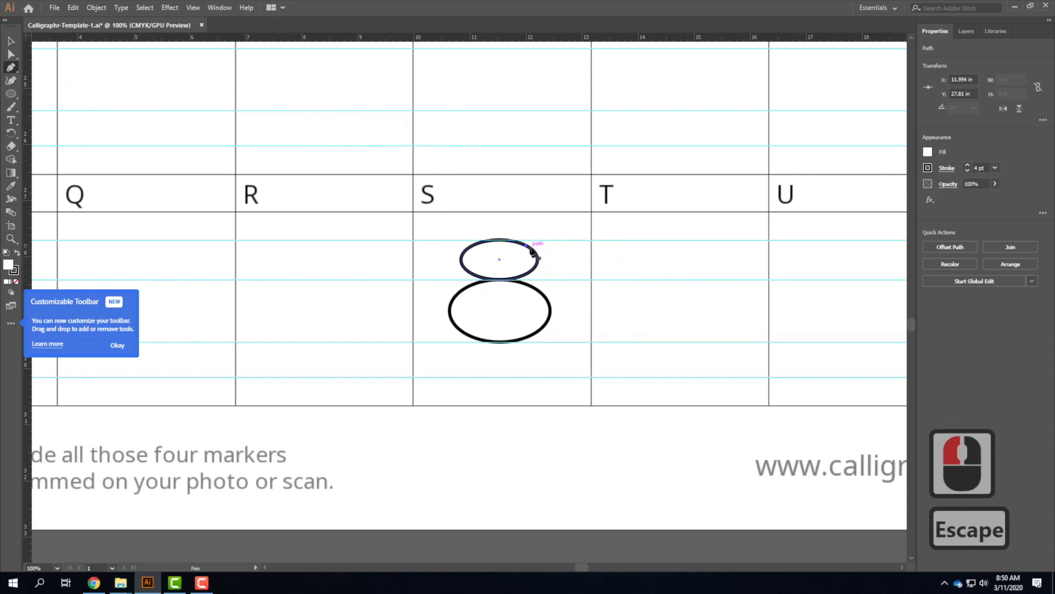
{"action": "left_click", "coordinate": [532, 251]}
{"action": "key", "text": "Escape"}
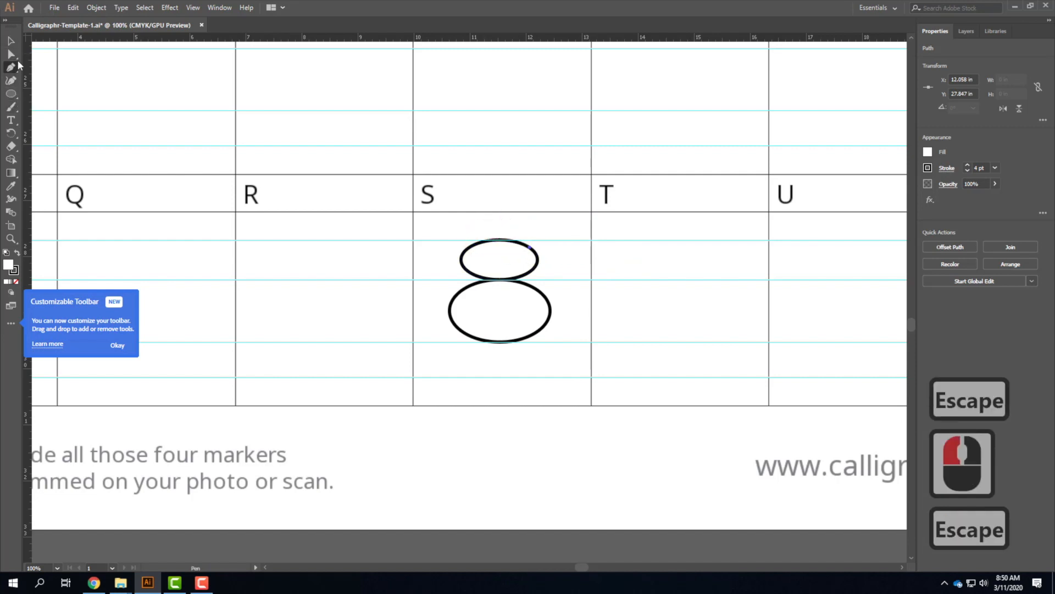
{"action": "left_click", "coordinate": [10, 55]}
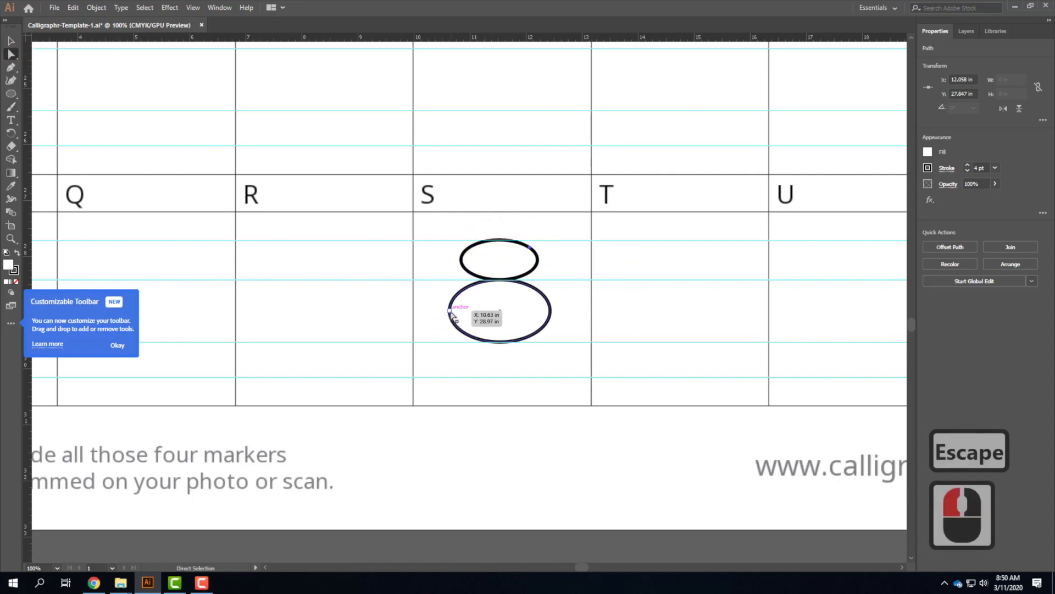
{"action": "left_click", "coordinate": [14, 67]}
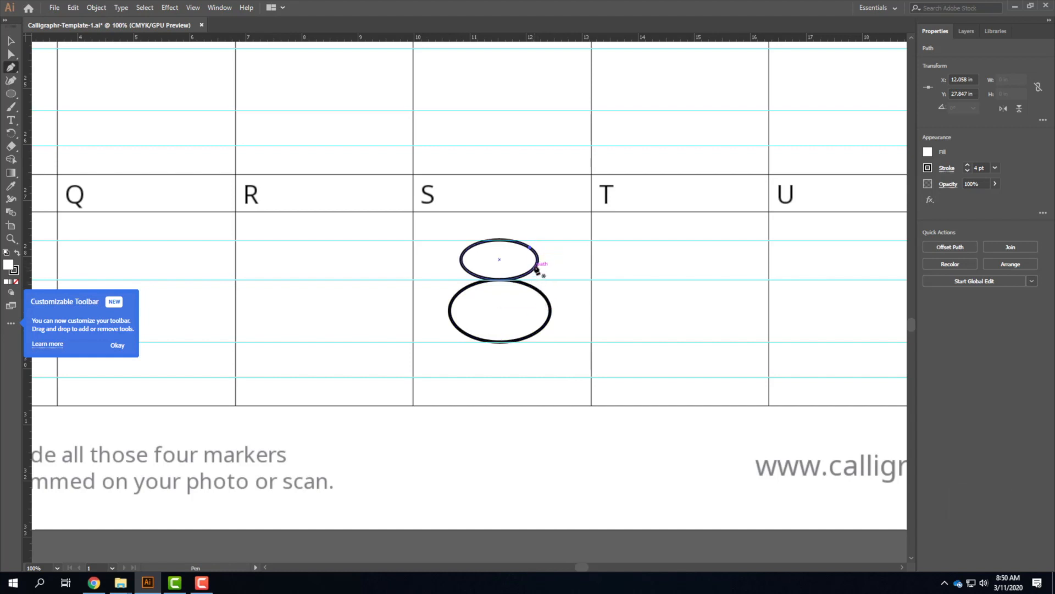
{"action": "mouse_move", "coordinate": [459, 330]}
{"action": "left_mouse_down"}
{"action": "mouse_move", "coordinate": [460, 355]}
{"action": "mouse_move", "coordinate": [461, 333]}
{"action": "left_mouse_up"}
{"action": "left_click", "coordinate": [461, 332]}
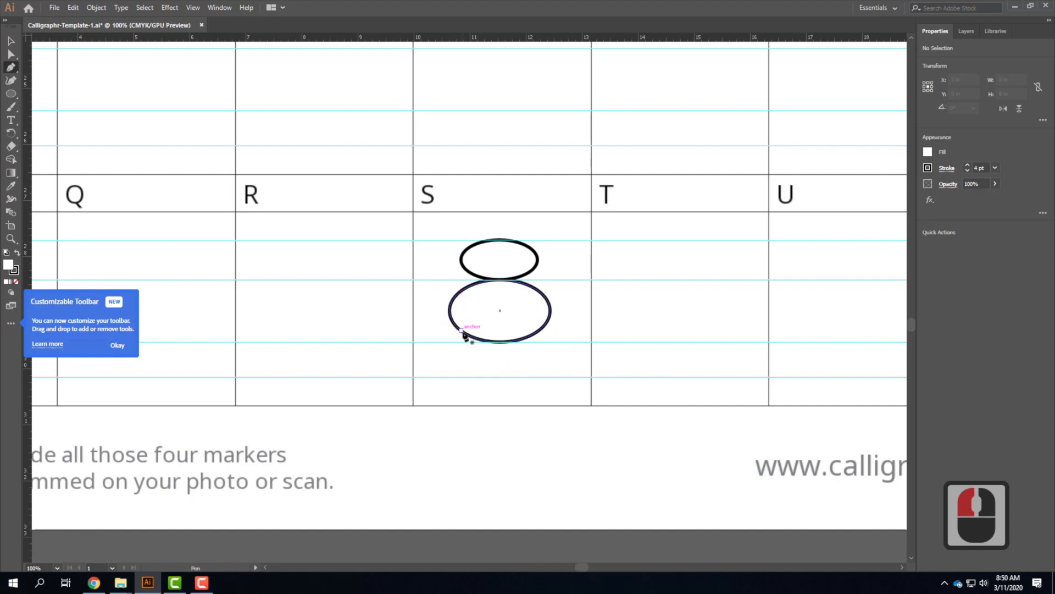
Delete the lower ellipse's leftmost anchor point and the upper ellipse's rightmost anchor point to open both into an S shape
{"action": "left_click", "coordinate": [11, 54]}
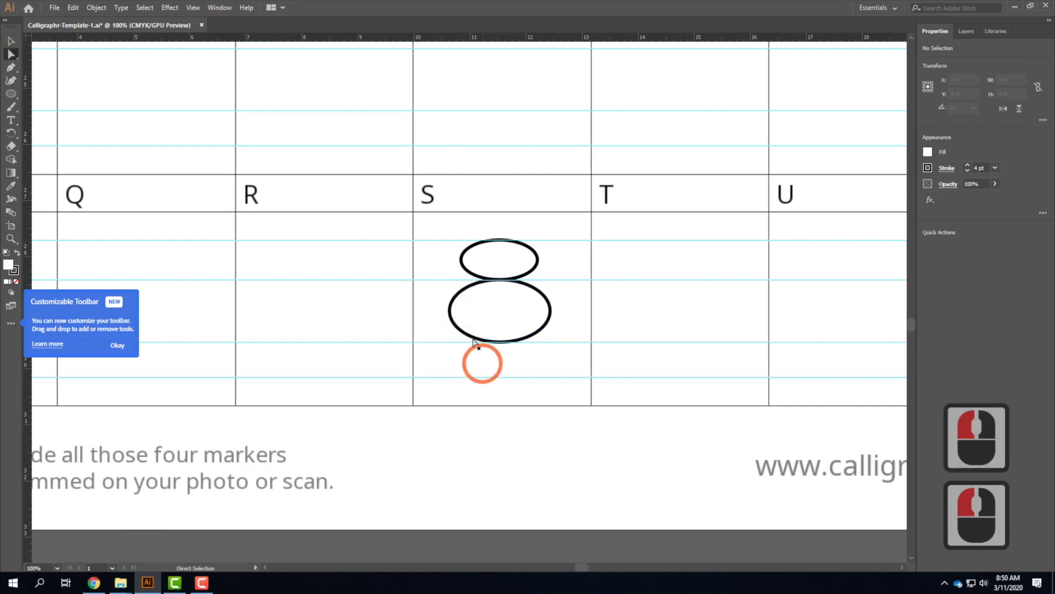
{"action": "left_click", "coordinate": [500, 342]}
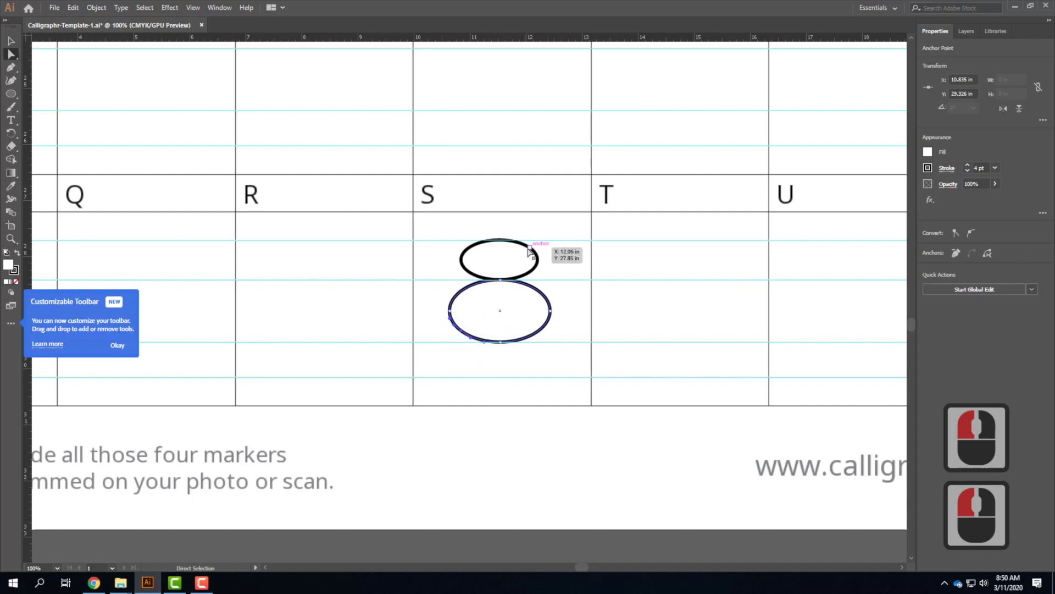
{"action": "left_click", "coordinate": [450, 311]}
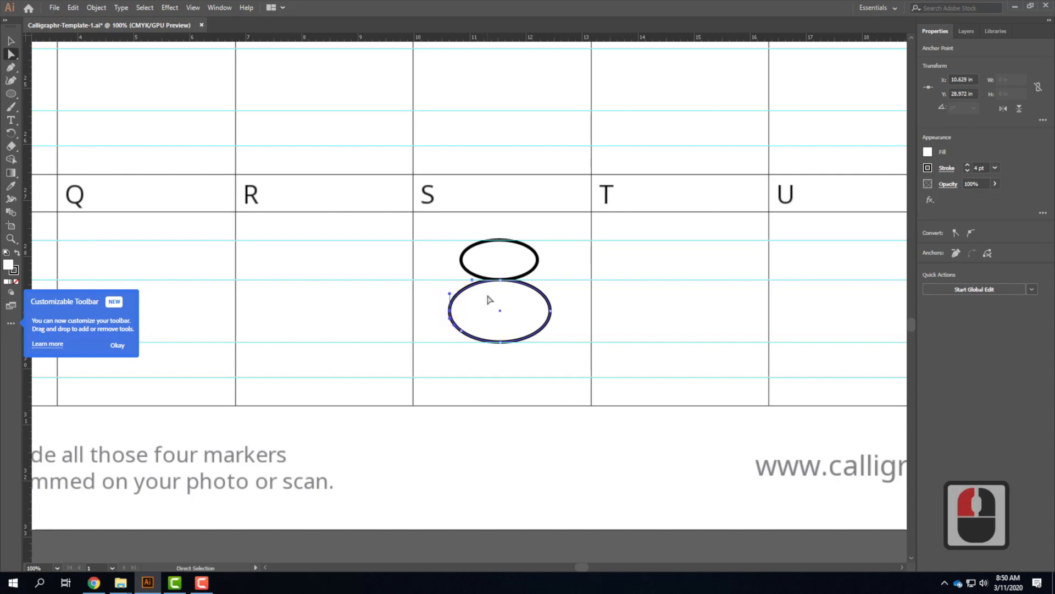
{"action": "key", "text": "Delete"}
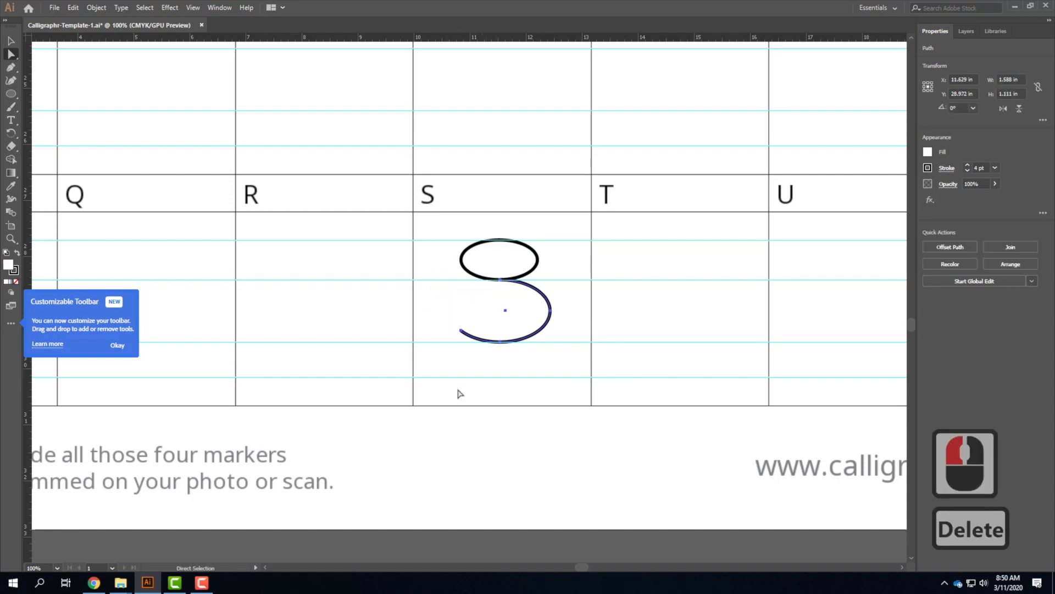
{"action": "left_click", "coordinate": [539, 261]}
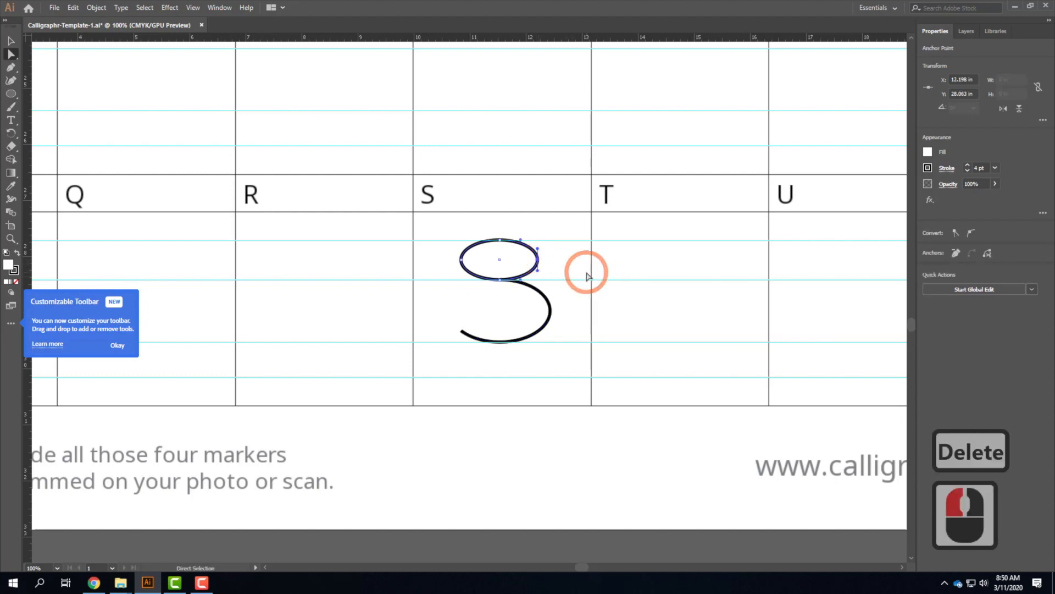
{"action": "key", "text": "Delete"}
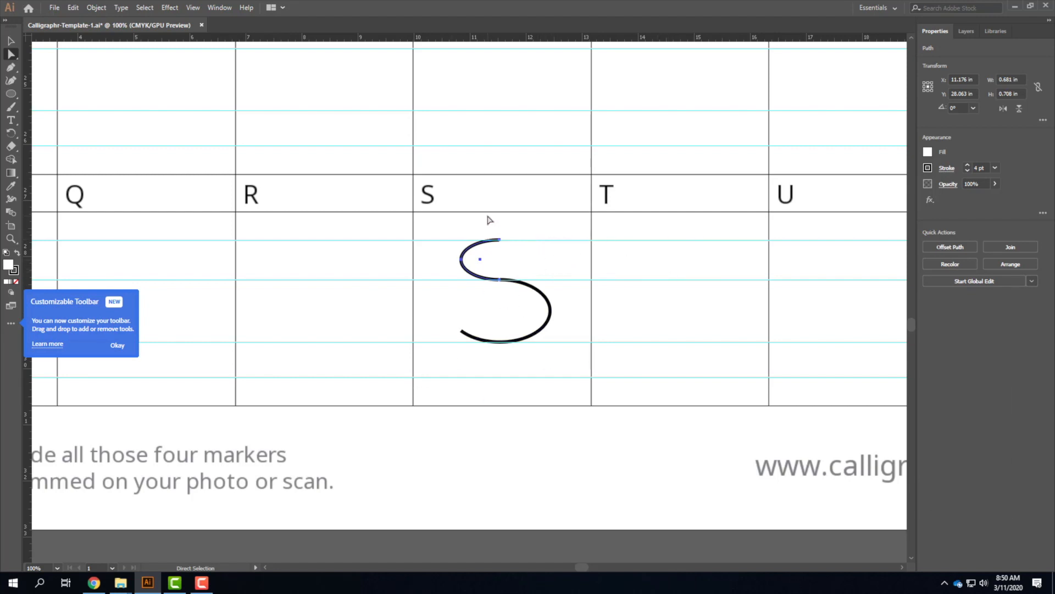
Delete the whole ellipse-based S together with its stray points from the S cell
{"action": "left_click_drag", "start_coordinate": [434, 226], "coordinate": [570, 378]}
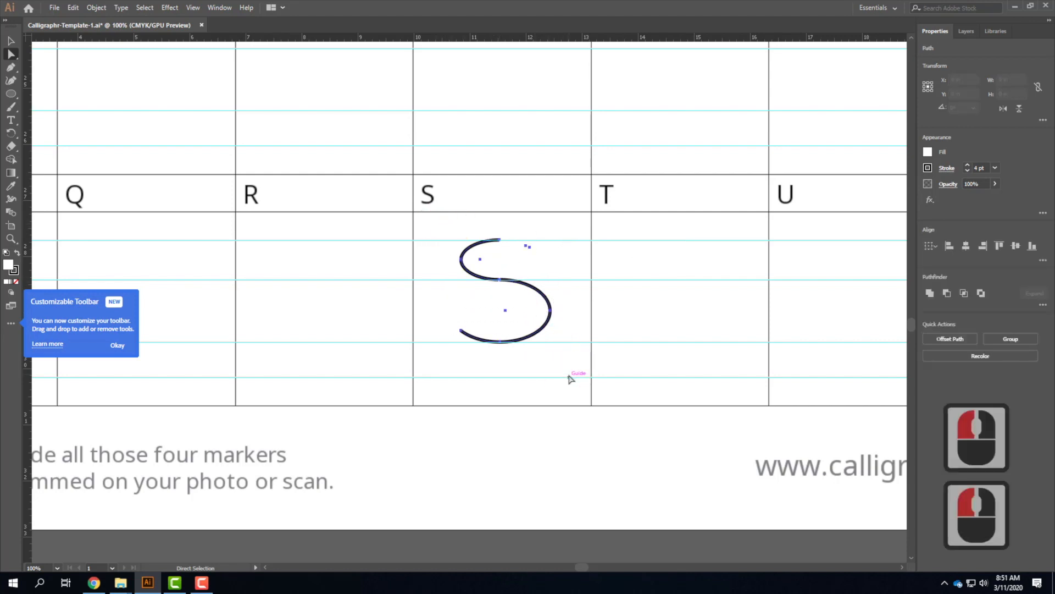
{"action": "key", "text": "Delete"}
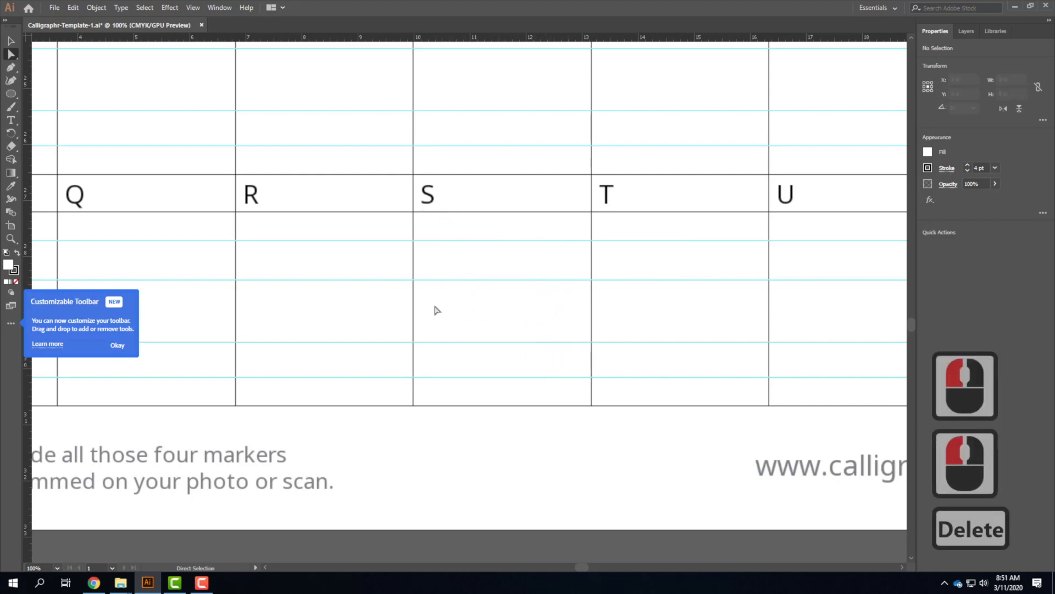
Draw a curved S with the Pen tool, from its upper-right end through the top guide and baseline to its lower-left end
{"action": "left_click", "coordinate": [12, 69]}
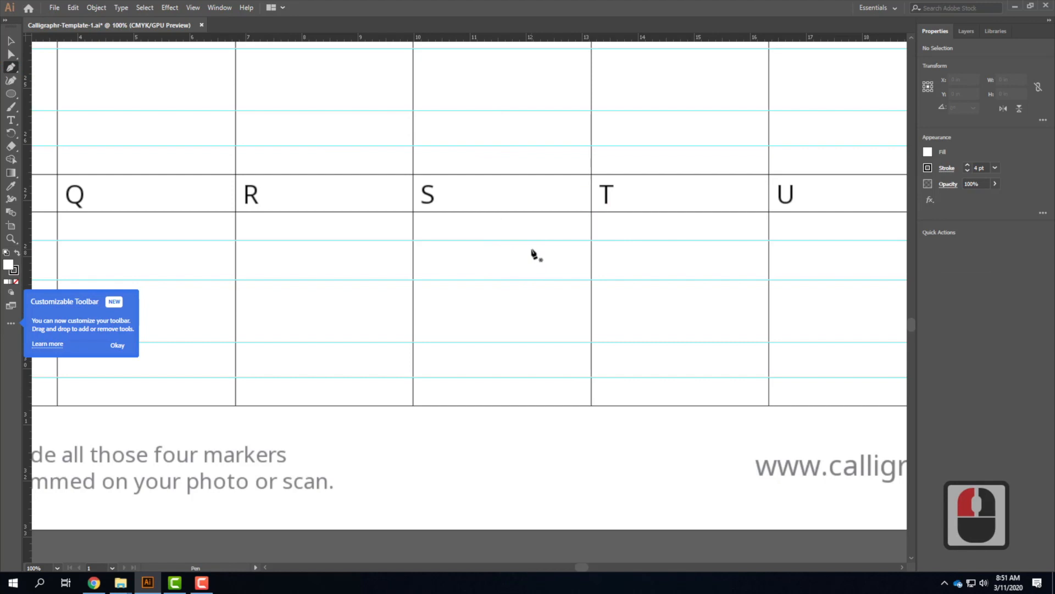
{"action": "left_click_drag", "start_coordinate": [533, 247], "coordinate": [482, 240]}
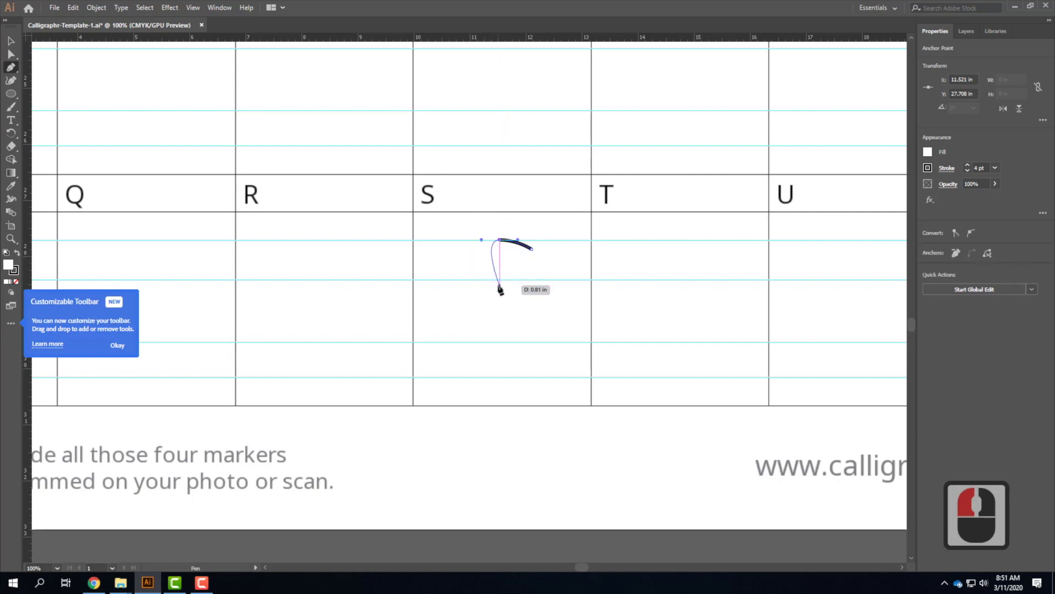
{"action": "left_click_drag", "start_coordinate": [499, 284], "coordinate": [558, 314]}
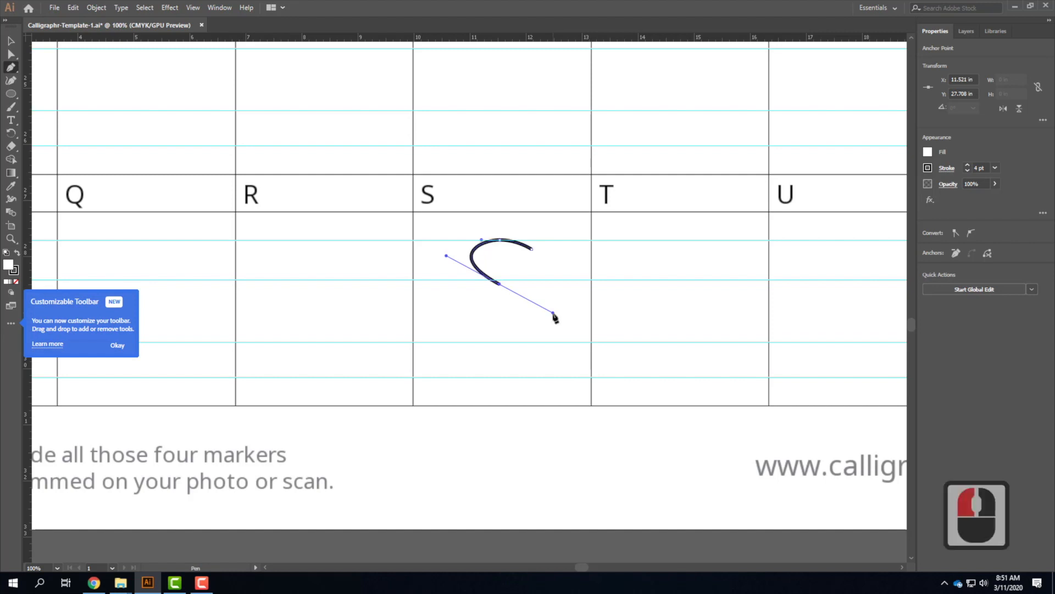
{"action": "left_click", "coordinate": [549, 329]}
{"action": "mouse_move", "coordinate": [547, 329]}
{"action": "left_mouse_down"}
{"action": "mouse_move", "coordinate": [527, 348]}
{"action": "mouse_move", "coordinate": [532, 335]}
{"action": "mouse_move", "coordinate": [536, 342]}
{"action": "left_mouse_up"}
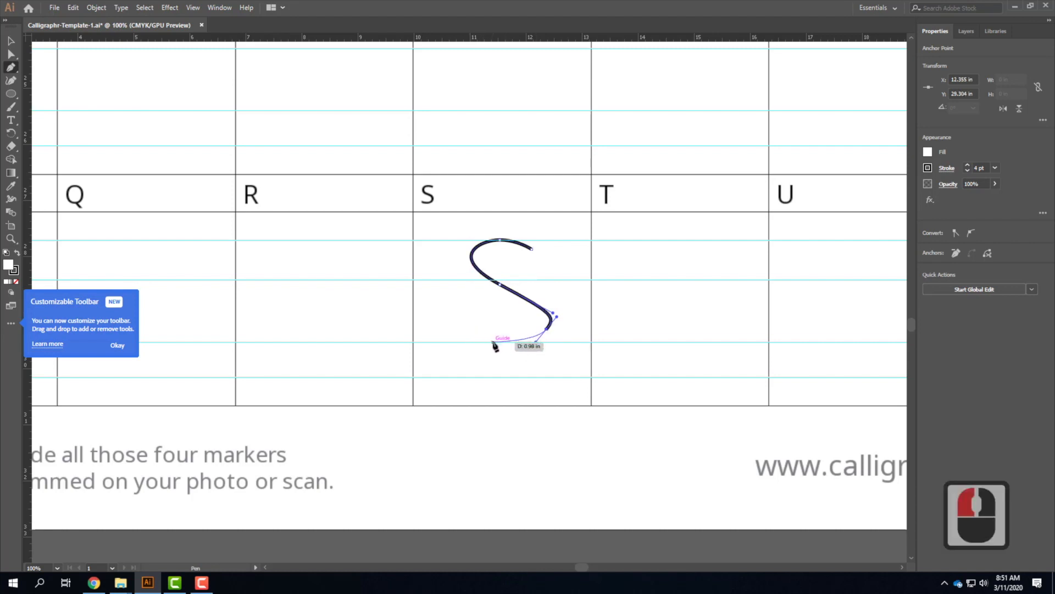
{"action": "left_click", "coordinate": [493, 341]}
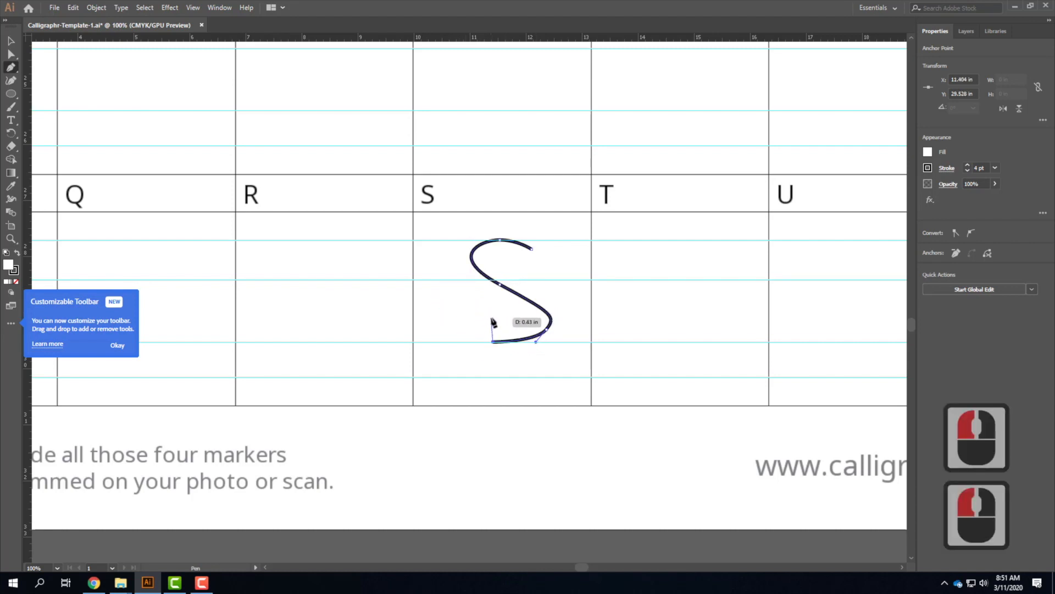
{"action": "key", "text": "ctrl+z"}
{"action": "left_click_drag", "start_coordinate": [491, 342], "coordinate": [473, 342]}
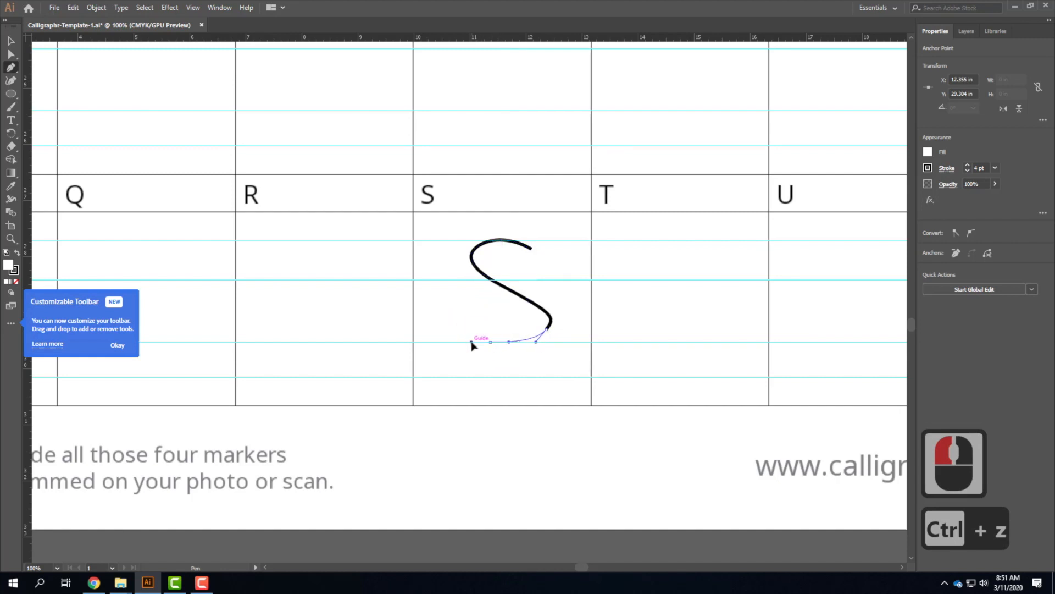
{"action": "left_click_drag", "start_coordinate": [457, 320], "coordinate": [176, 167]}
Adjust the direction handles at the S's middle, lower-right and top anchors to smooth the lower curve and widen the upper bowl
{"action": "left_click", "coordinate": [11, 42]}
{"action": "left_click", "coordinate": [10, 54]}
{"action": "left_click", "coordinate": [567, 337]}
{"action": "left_click", "coordinate": [547, 330]}
{"action": "mouse_move", "coordinate": [552, 308]}
{"action": "left_mouse_down"}
{"action": "mouse_move", "coordinate": [538, 295]}
{"action": "mouse_move", "coordinate": [557, 316]}
{"action": "mouse_move", "coordinate": [554, 307]}
{"action": "left_mouse_up"}
{"action": "left_click", "coordinate": [560, 315]}
{"action": "left_click", "coordinate": [547, 328]}
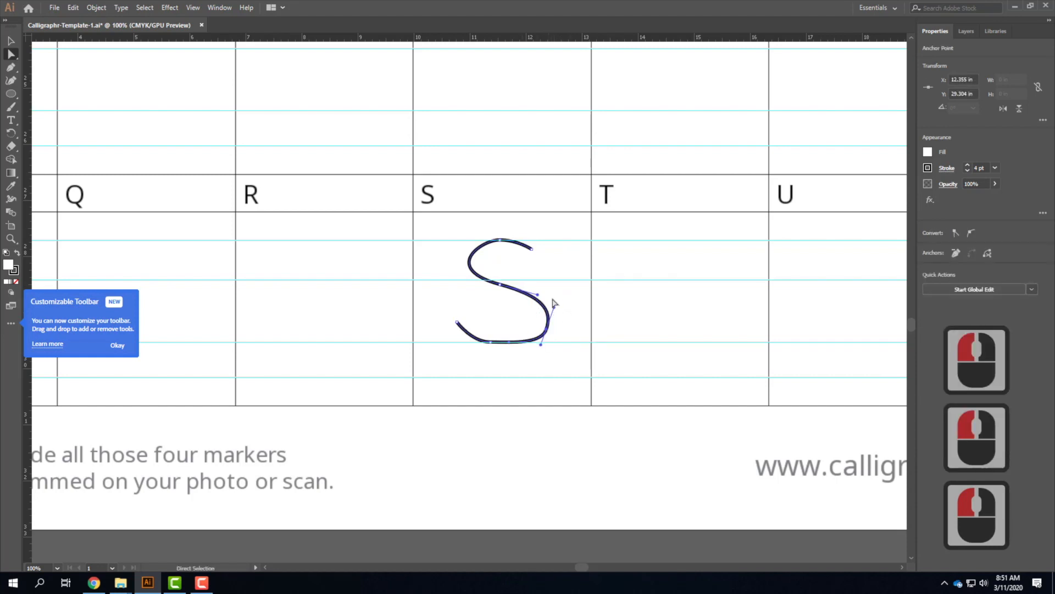
{"action": "left_click_drag", "start_coordinate": [543, 348], "coordinate": [558, 295]}
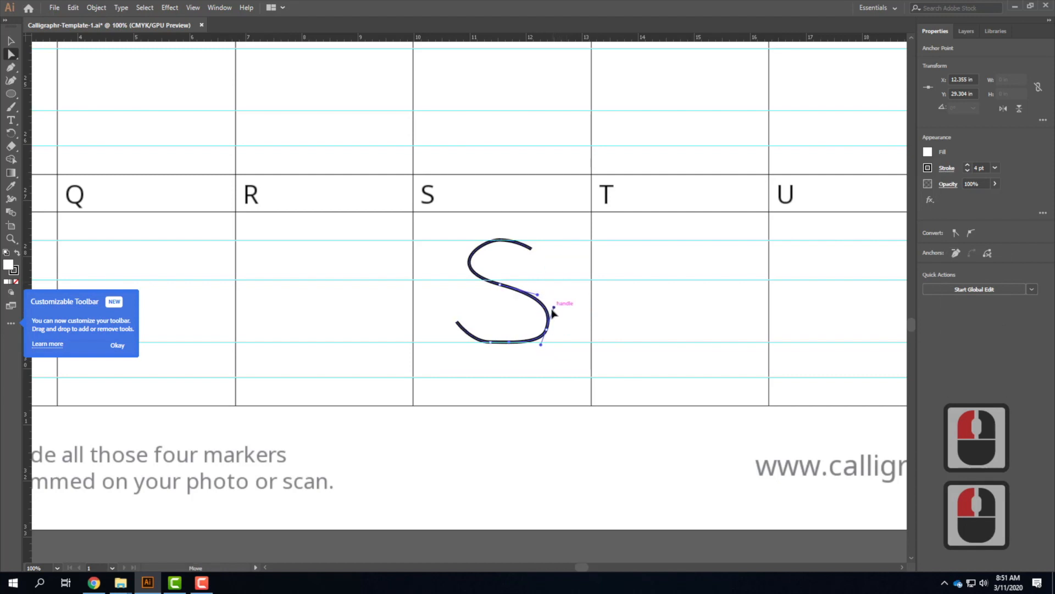
{"action": "left_click_drag", "start_coordinate": [554, 308], "coordinate": [554, 307]}
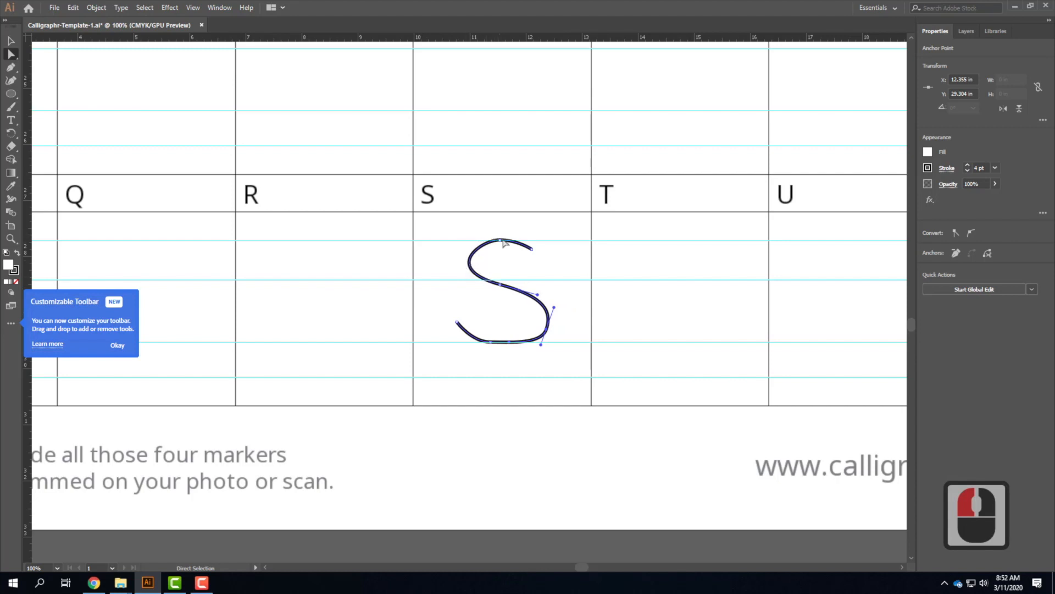
{"action": "left_click_drag", "start_coordinate": [504, 241], "coordinate": [470, 240]}
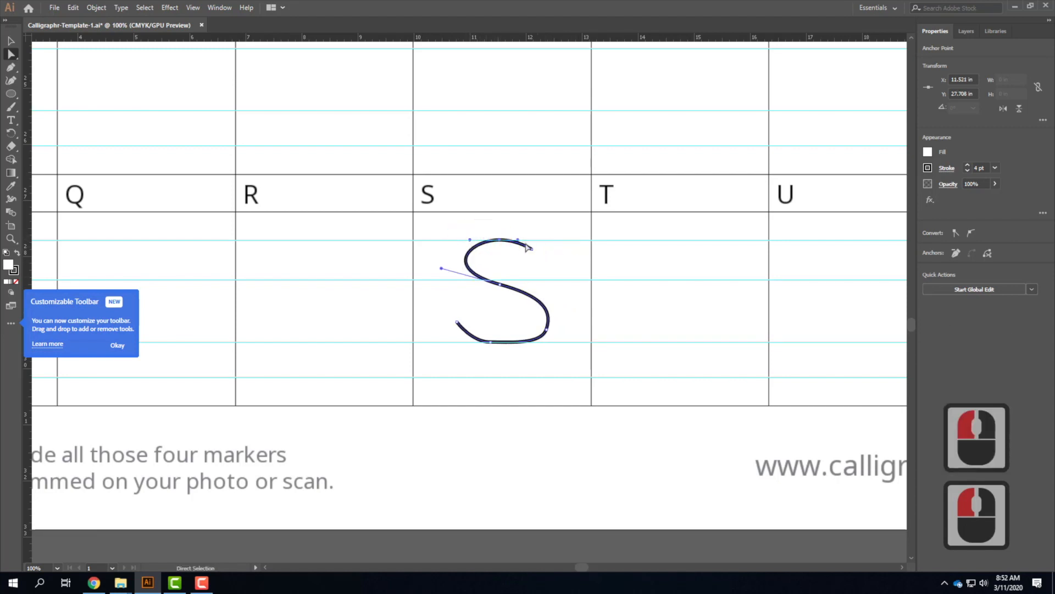
Move the S's lower-right anchor to about X 12.38, Y 29.18 in and its lower-left end to about X 10.76, Y 29.04 in, adjusting the baseline curve
{"action": "left_click_drag", "start_coordinate": [547, 329], "coordinate": [540, 349]}
{"action": "left_click", "coordinate": [471, 361]}
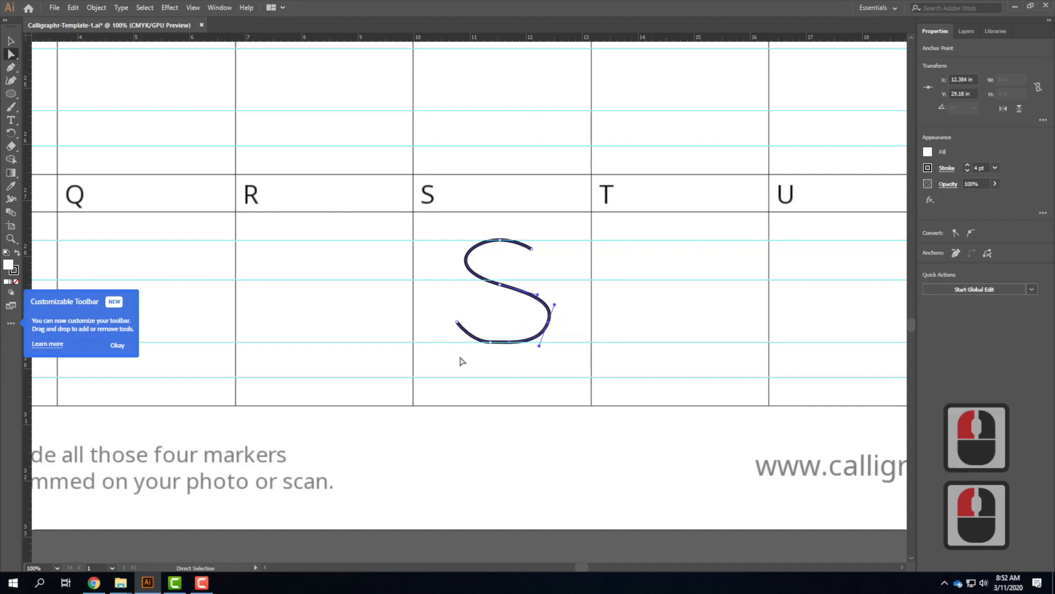
{"action": "left_click", "coordinate": [471, 345]}
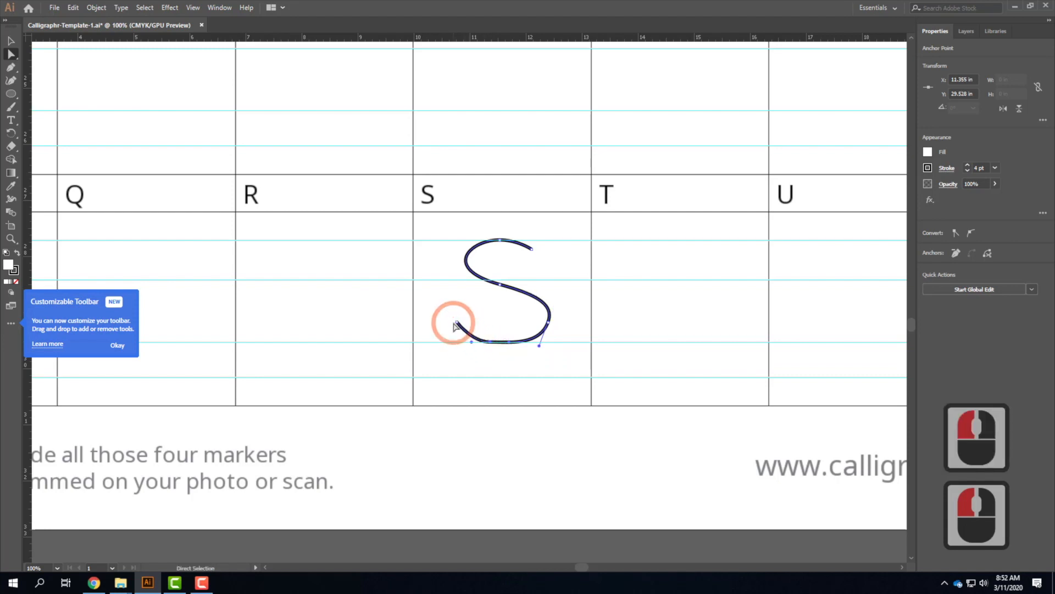
{"action": "left_click_drag", "start_coordinate": [457, 323], "coordinate": [467, 345]}
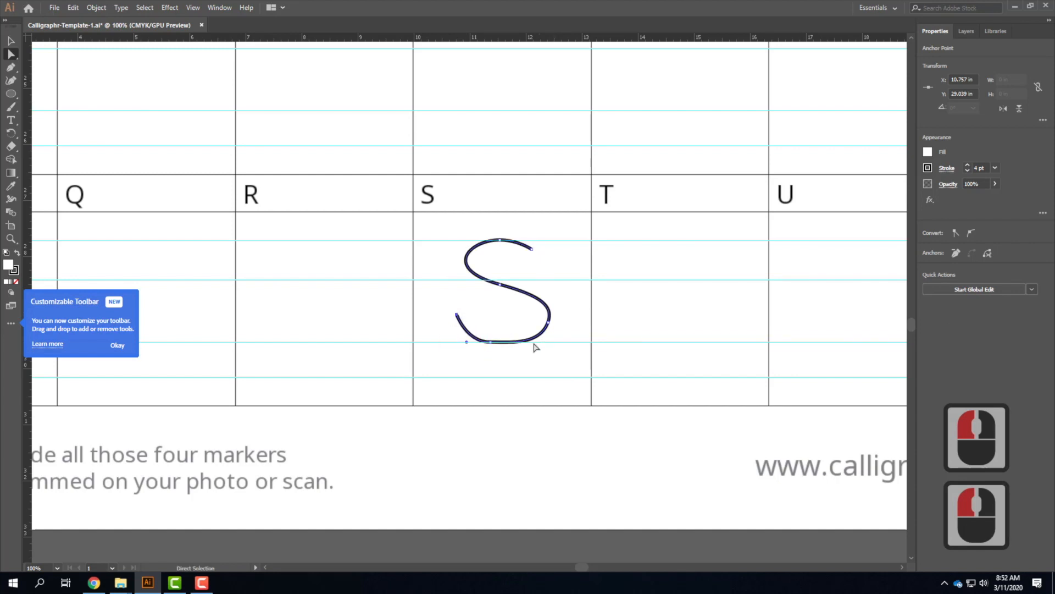
{"action": "left_click", "coordinate": [643, 346]}
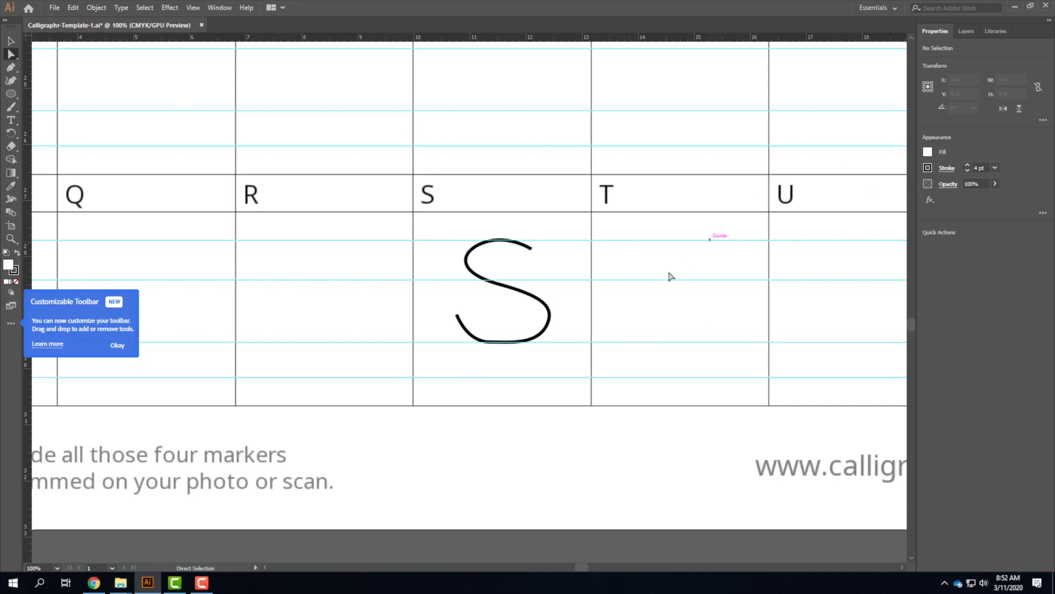
Hide the Page01 and Font Page01 layers and show the Page02 and Font Page02 layers
{"action": "left_click", "coordinate": [453, 333]}
{"action": "key", "text": "ctrl+0"}
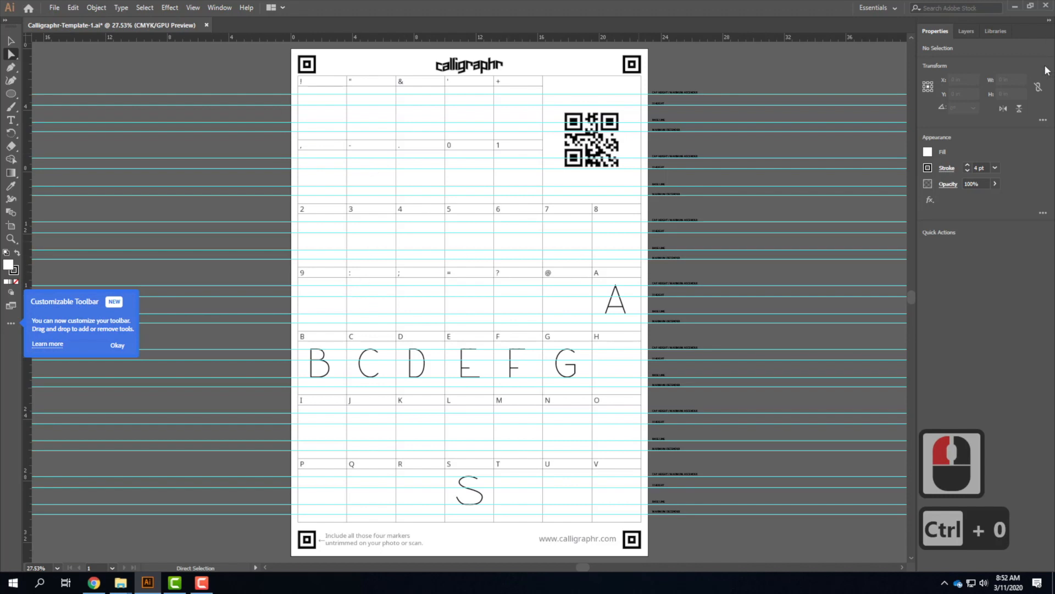
{"action": "left_click", "coordinate": [966, 31]}
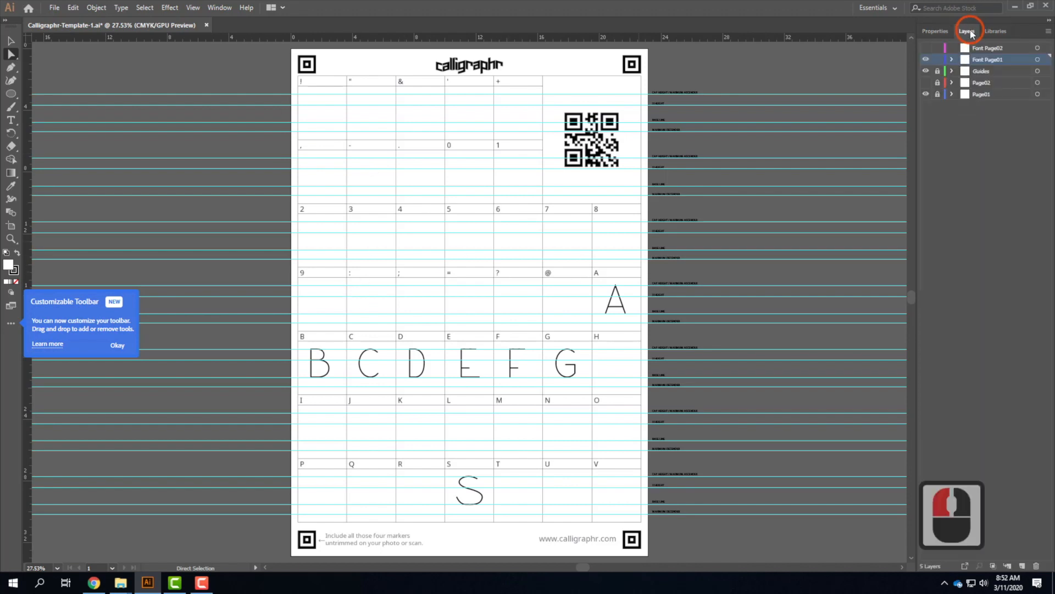
{"action": "left_click", "coordinate": [925, 94]}
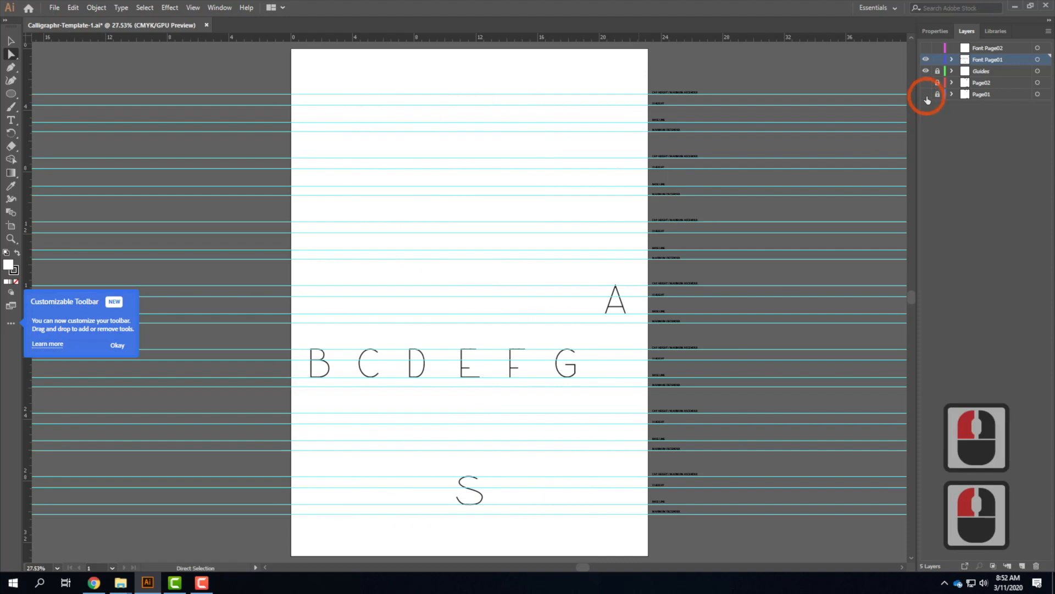
{"action": "left_click", "coordinate": [925, 60]}
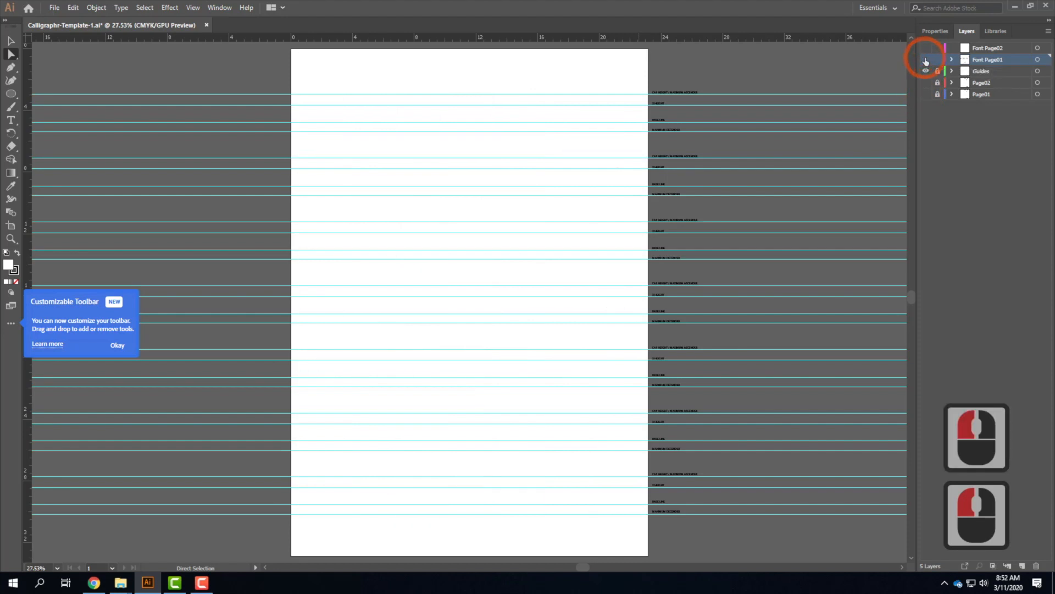
{"action": "left_click", "coordinate": [926, 82]}
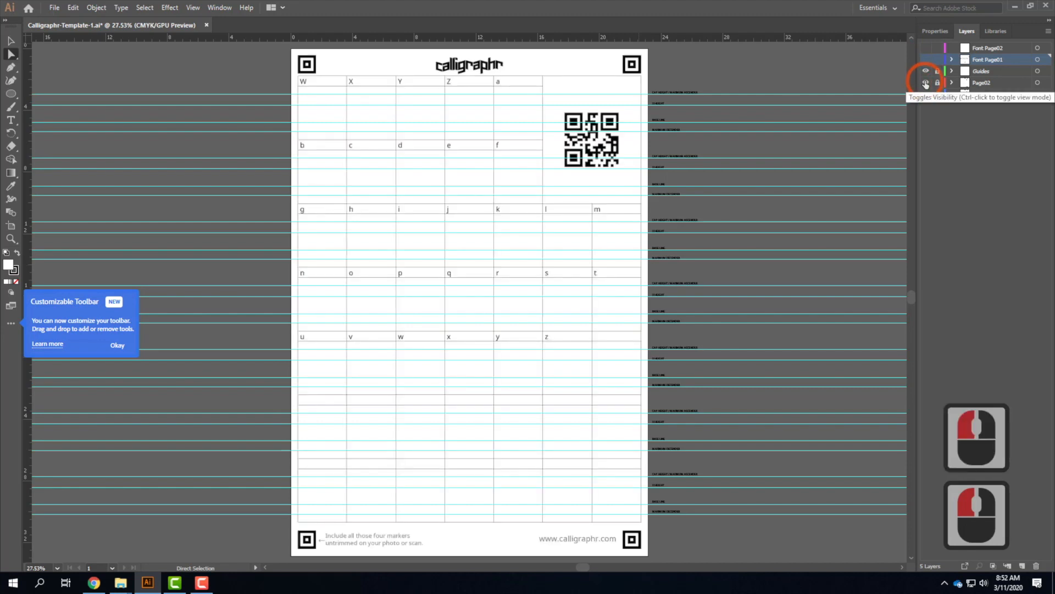
{"action": "left_click", "coordinate": [925, 48]}
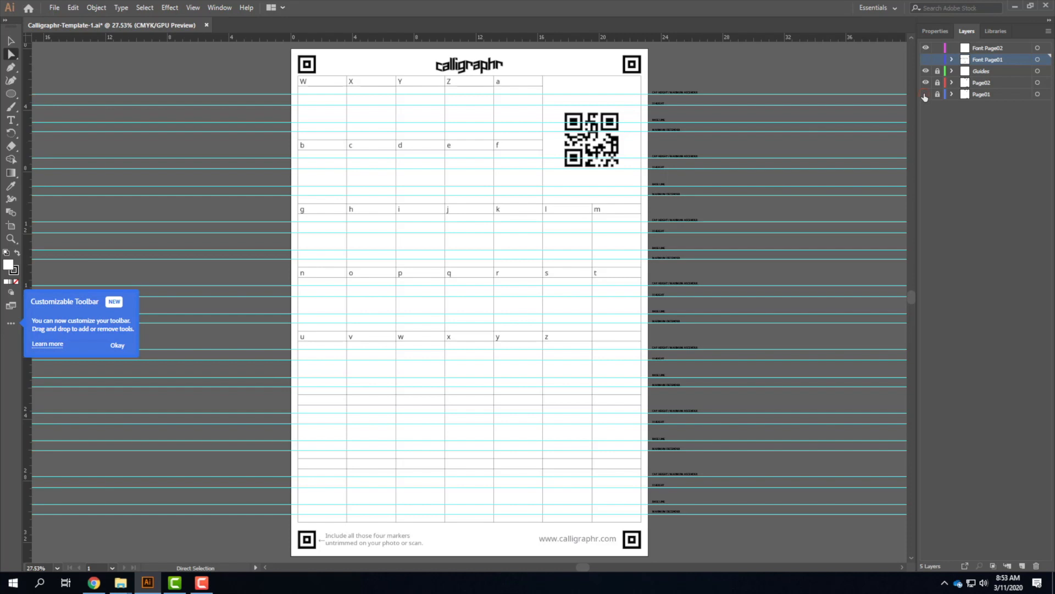
Show the Page01 and Font Page01 layers again and hide the Font Page02 layer
{"action": "left_click", "coordinate": [926, 49]}
{"action": "left_click", "coordinate": [926, 60]}
{"action": "left_click", "coordinate": [926, 48]}
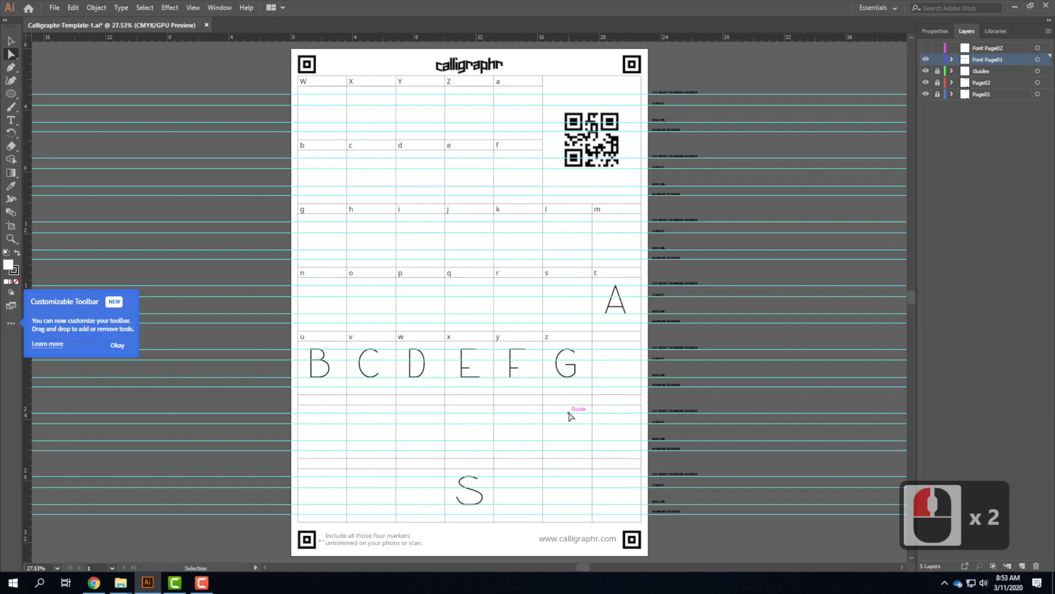
Thicken the G's stroke along its lower-left curve with the Width tool
{"action": "key", "text": "ctrl+equal"}
{"action": "key", "text": "ctrl+equal"}
{"action": "key", "text": "ctrl+equal"}
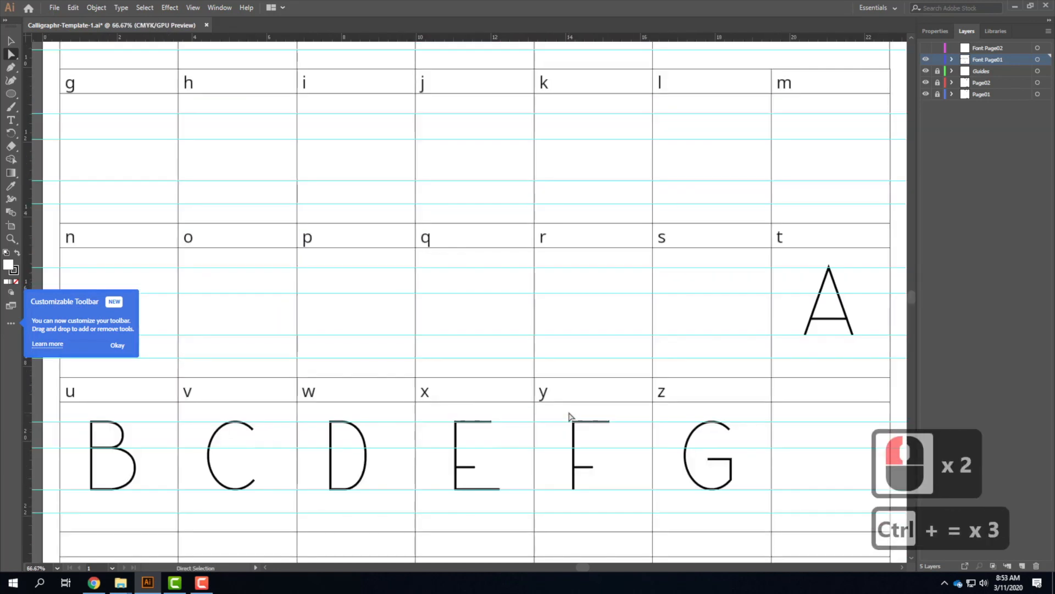
{"action": "key", "text": "space"}
{"action": "left_click_drag", "start_coordinate": [566, 370], "coordinate": [489, 240]}
{"action": "left_click", "coordinate": [625, 297]}
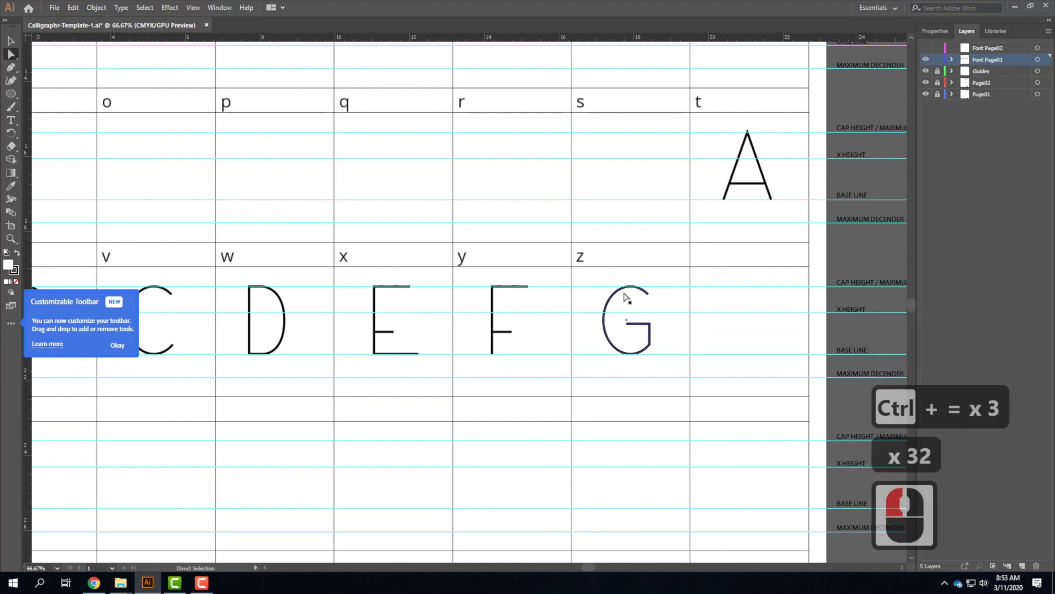
{"action": "left_click", "coordinate": [286, 288]}
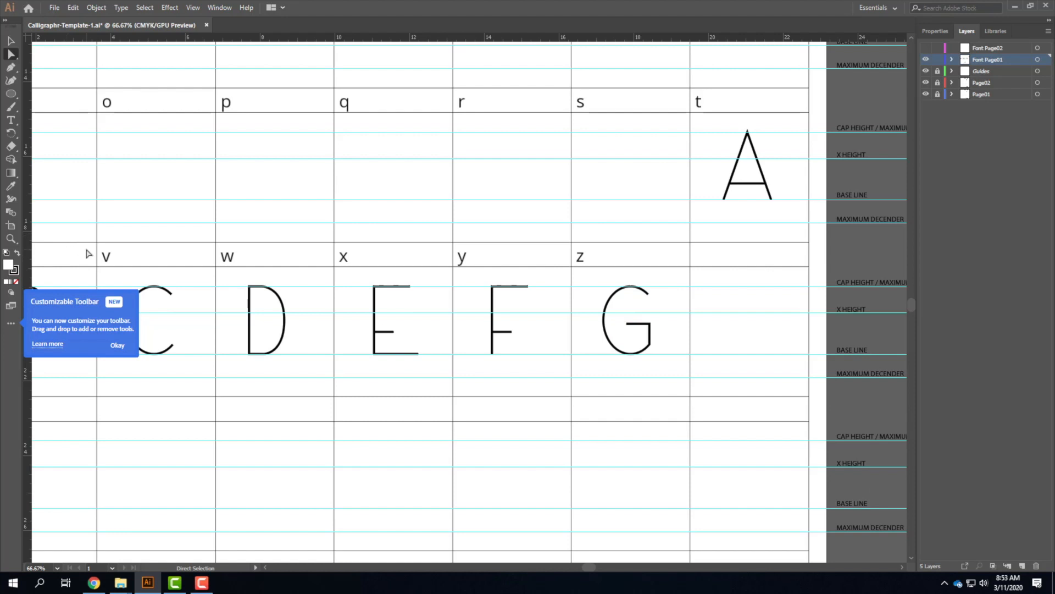
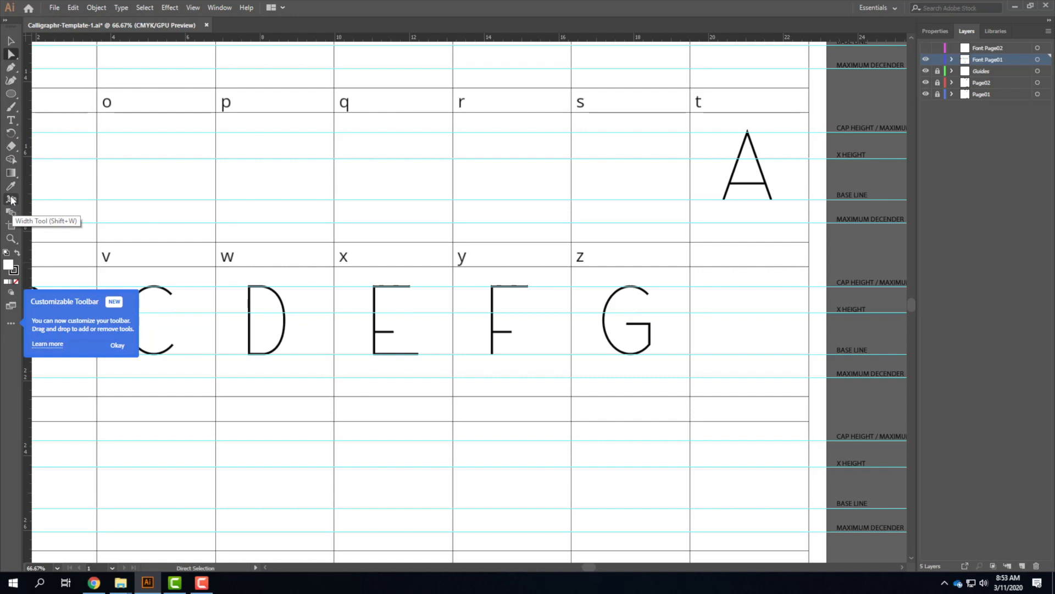
{"action": "left_click", "coordinate": [12, 199]}
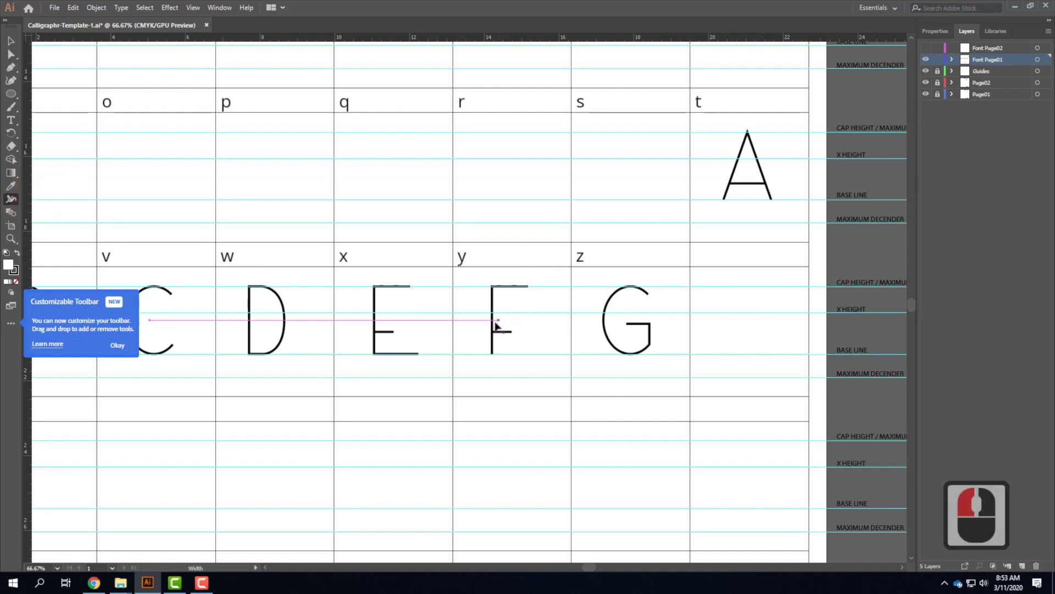
{"action": "left_click_drag", "start_coordinate": [612, 300], "coordinate": [601, 343]}
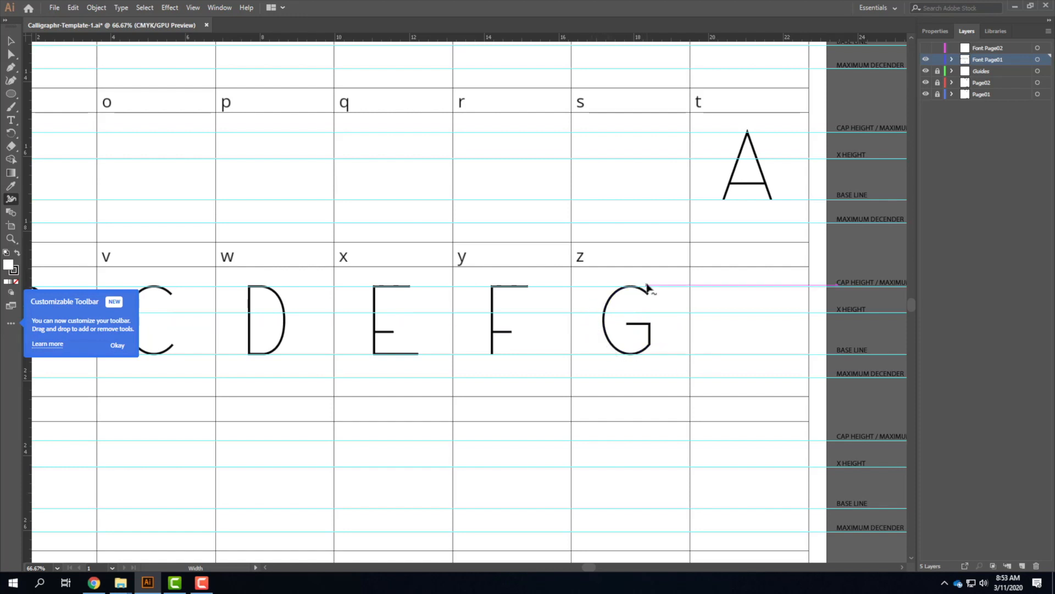
{"action": "key", "text": "ctrl+equal"}
{"action": "key", "text": "ctrl+equal"}
{"action": "key", "text": "ctrl+equal"}
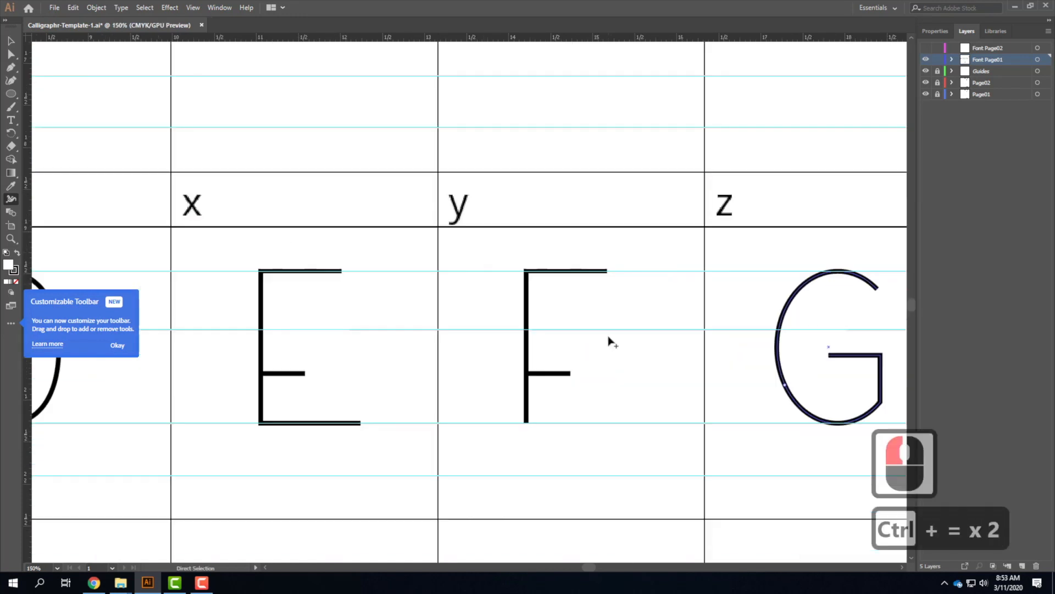
{"action": "left_click_drag", "start_coordinate": [725, 293], "coordinate": [297, 273]}
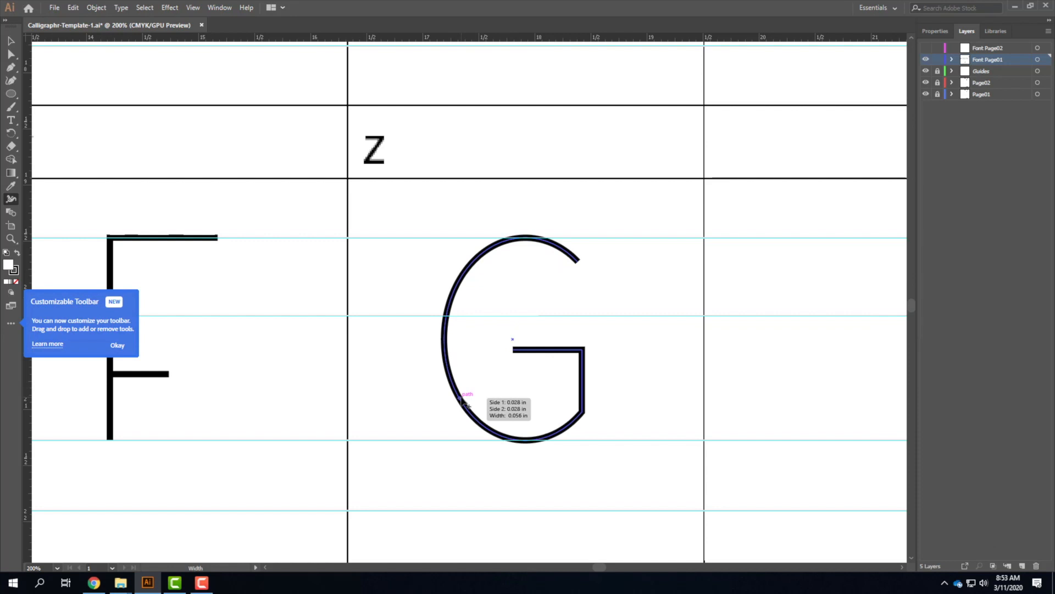
{"action": "left_click_drag", "start_coordinate": [459, 401], "coordinate": [469, 394]}
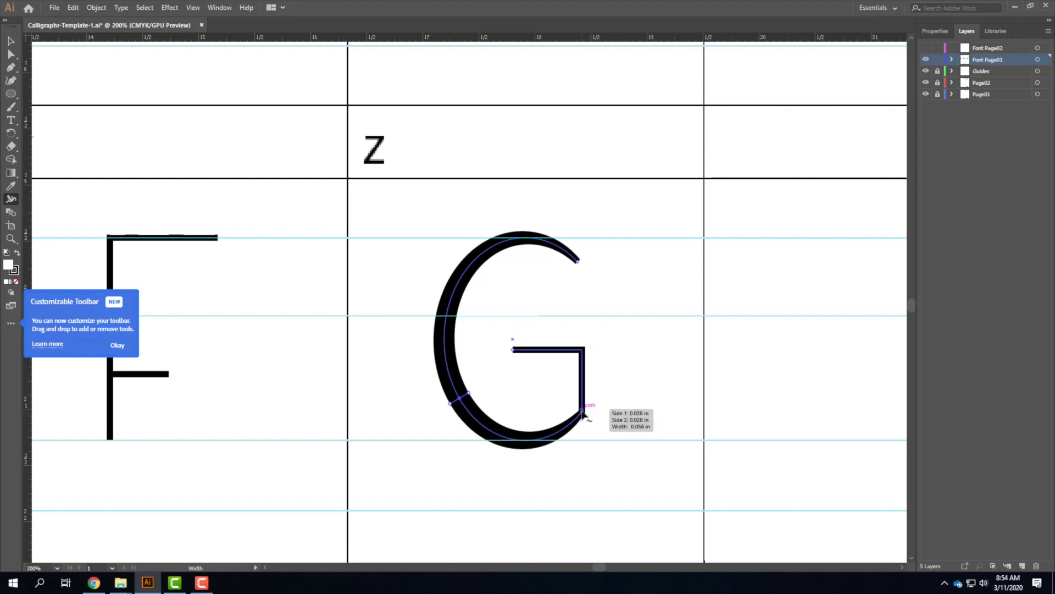
Taper the G's stroke to points at its lower-right corner and upper end, and widen the inner end of its crossbar
{"action": "left_click_drag", "start_coordinate": [585, 413], "coordinate": [580, 416]}
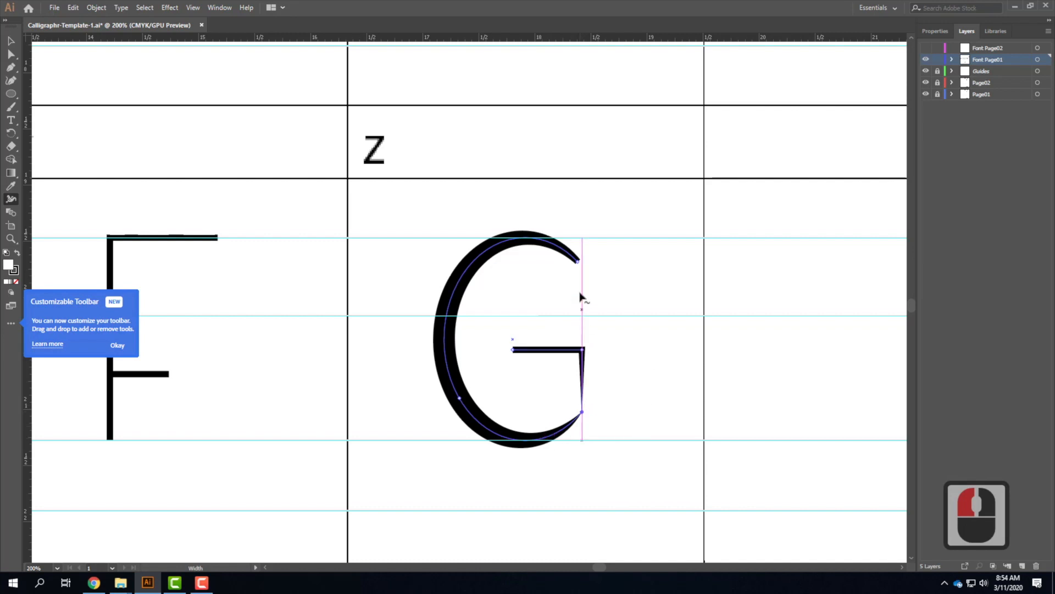
{"action": "left_click_drag", "start_coordinate": [580, 263], "coordinate": [569, 266]}
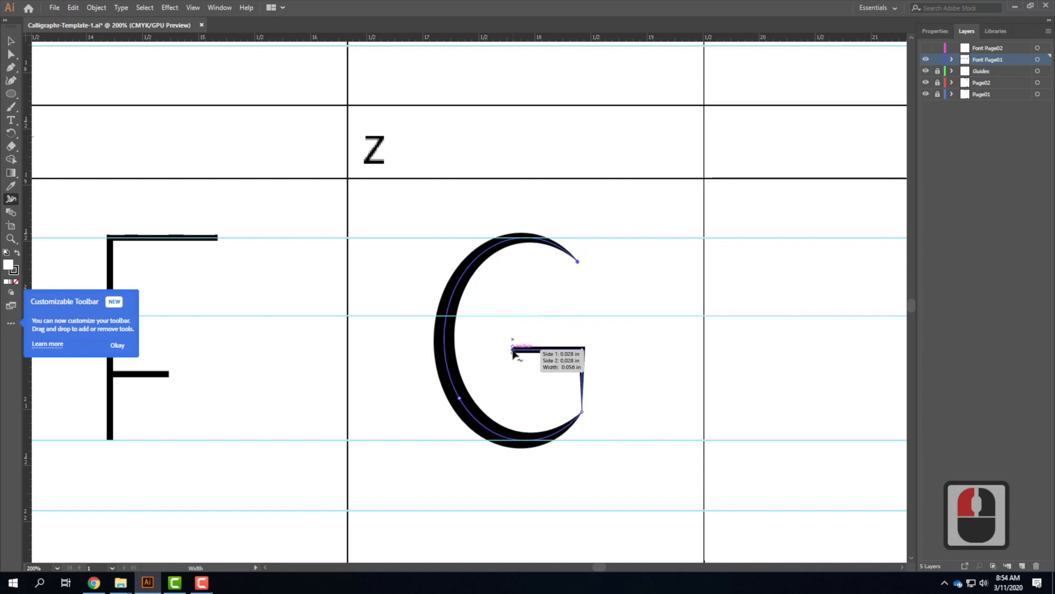
{"action": "left_click_drag", "start_coordinate": [514, 349], "coordinate": [513, 339]}
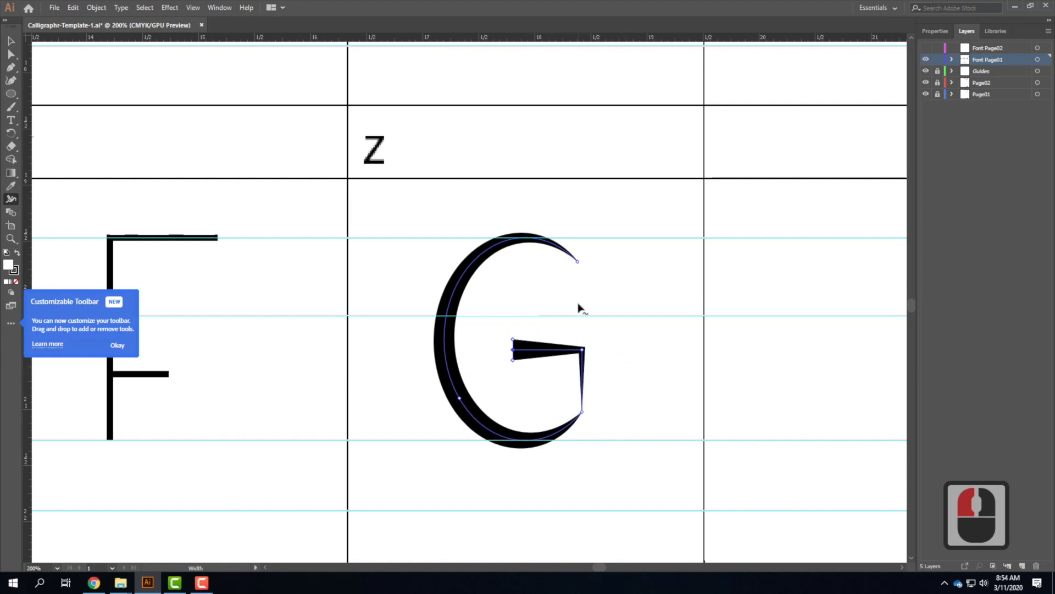
Thicken the S's stroke at its middle and lower-right curve with the Width tool, tapering both ends to points
{"action": "scroll", "coordinate": [311, 392], "scroll_direction": "down", "scroll_amount": 8}
{"action": "left_click_drag", "start_coordinate": [375, 289], "coordinate": [475, 99]}
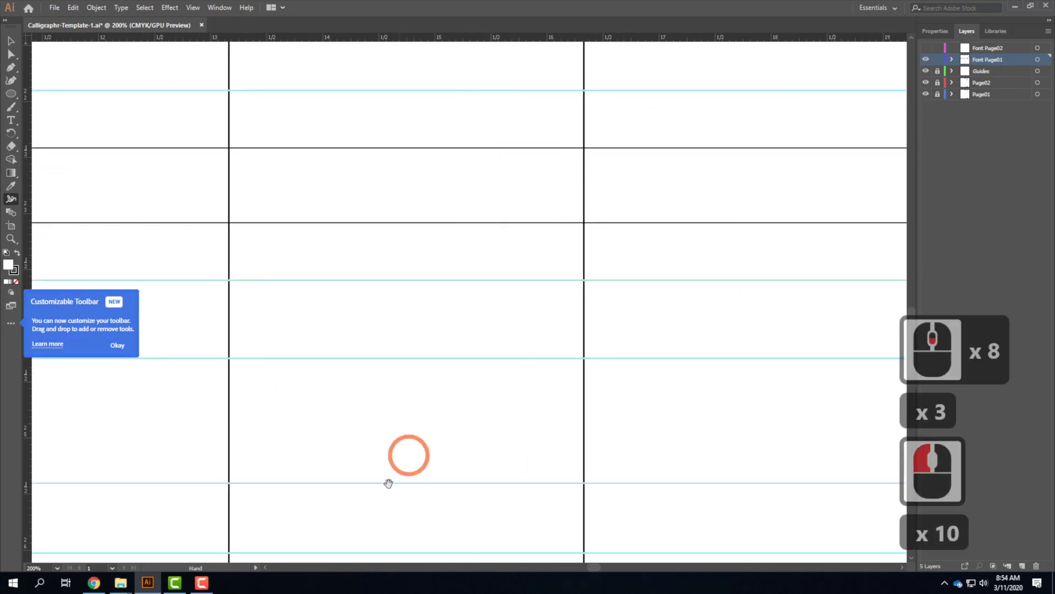
{"action": "left_click_drag", "start_coordinate": [385, 486], "coordinate": [543, 70]}
{"action": "left_click_drag", "start_coordinate": [421, 386], "coordinate": [599, 256]}
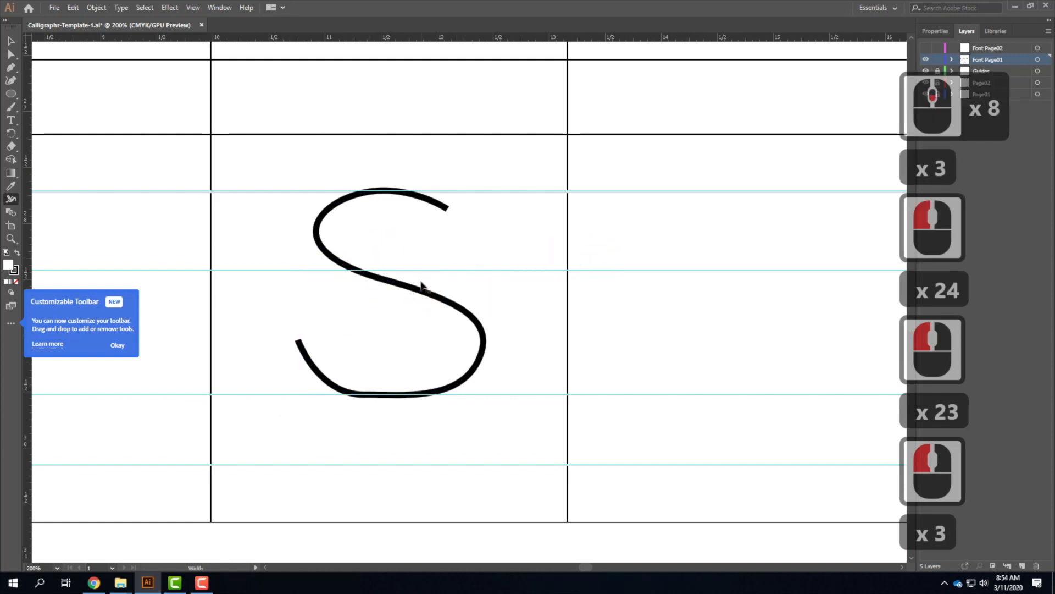
{"action": "left_click_drag", "start_coordinate": [411, 290], "coordinate": [421, 258]}
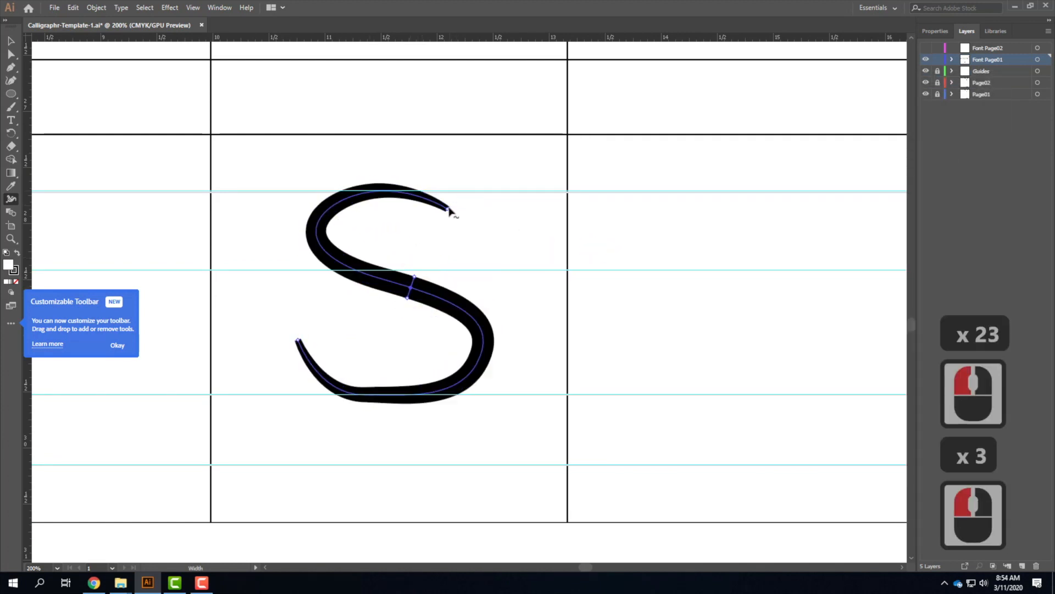
{"action": "left_click_drag", "start_coordinate": [448, 209], "coordinate": [449, 212]}
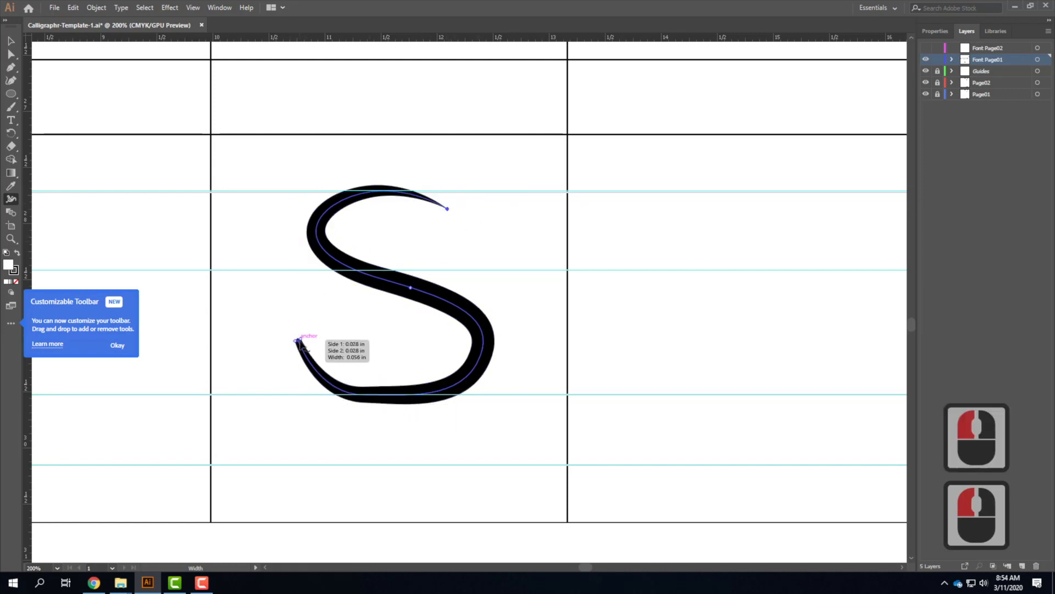
{"action": "left_click_drag", "start_coordinate": [299, 346], "coordinate": [297, 340]}
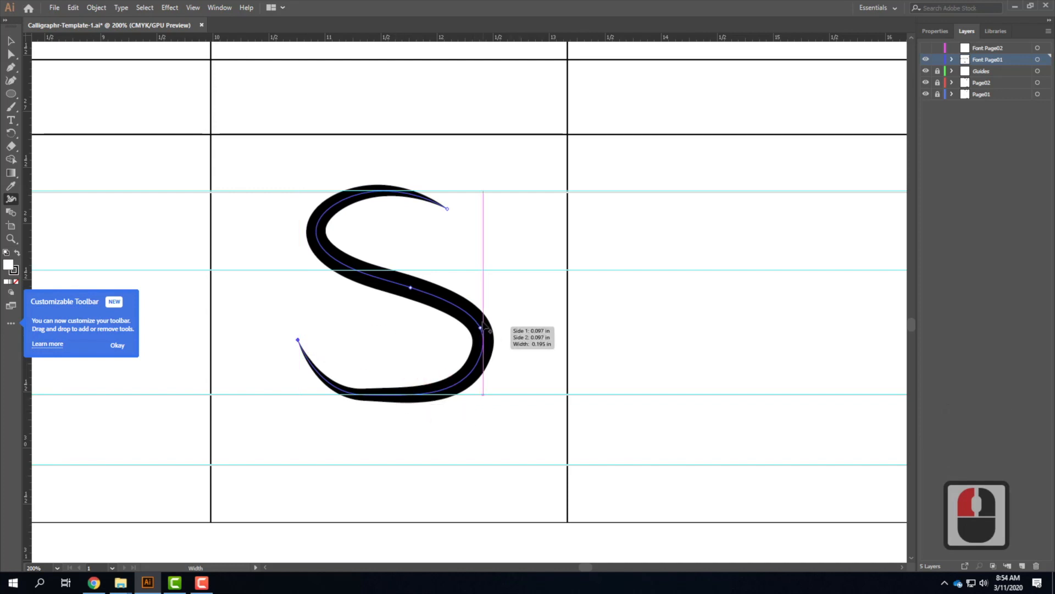
{"action": "mouse_move", "coordinate": [483, 341]}
{"action": "left_mouse_down"}
{"action": "mouse_move", "coordinate": [514, 341]}
{"action": "mouse_move", "coordinate": [498, 340]}
{"action": "left_mouse_up"}
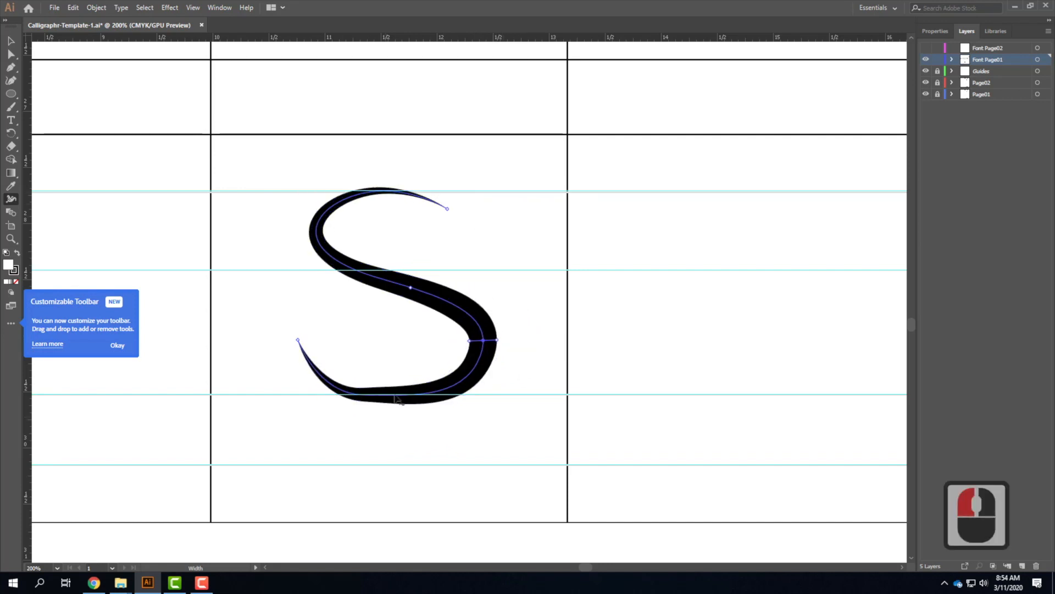
Try a heavy widening at the middle of the D's vertical stem with the Width tool, then undo it
{"action": "key", "text": "space"}
{"action": "left_click_drag", "start_coordinate": [709, 281], "coordinate": [511, 517]}
{"action": "left_click_drag", "start_coordinate": [373, 224], "coordinate": [722, 339]}
{"action": "left_click_drag", "start_coordinate": [439, 187], "coordinate": [713, 434]}
{"action": "left_click_drag", "start_coordinate": [444, 123], "coordinate": [451, 429]}
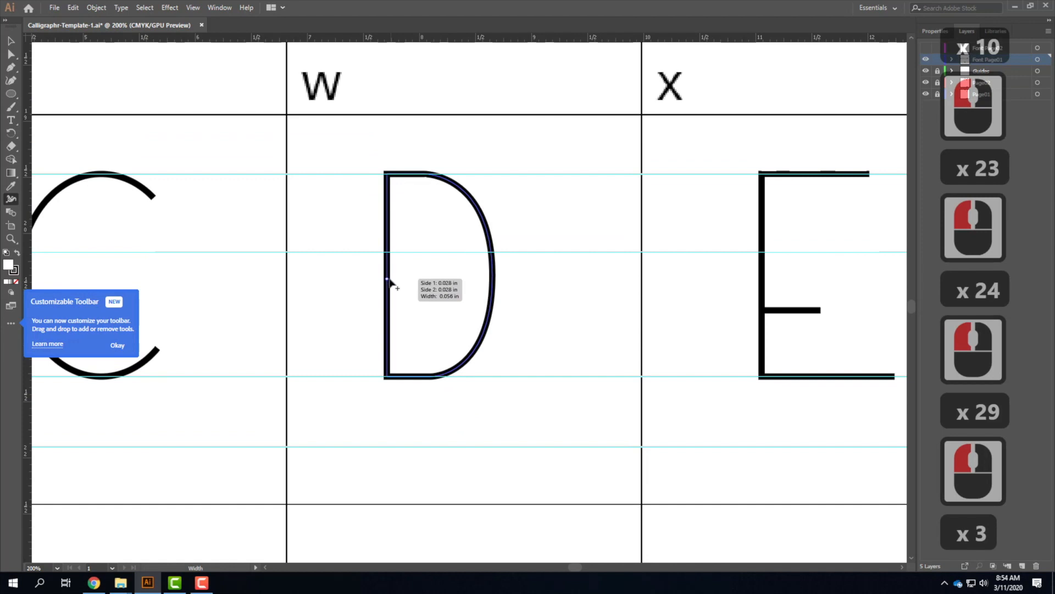
{"action": "left_click_drag", "start_coordinate": [387, 281], "coordinate": [419, 281]}
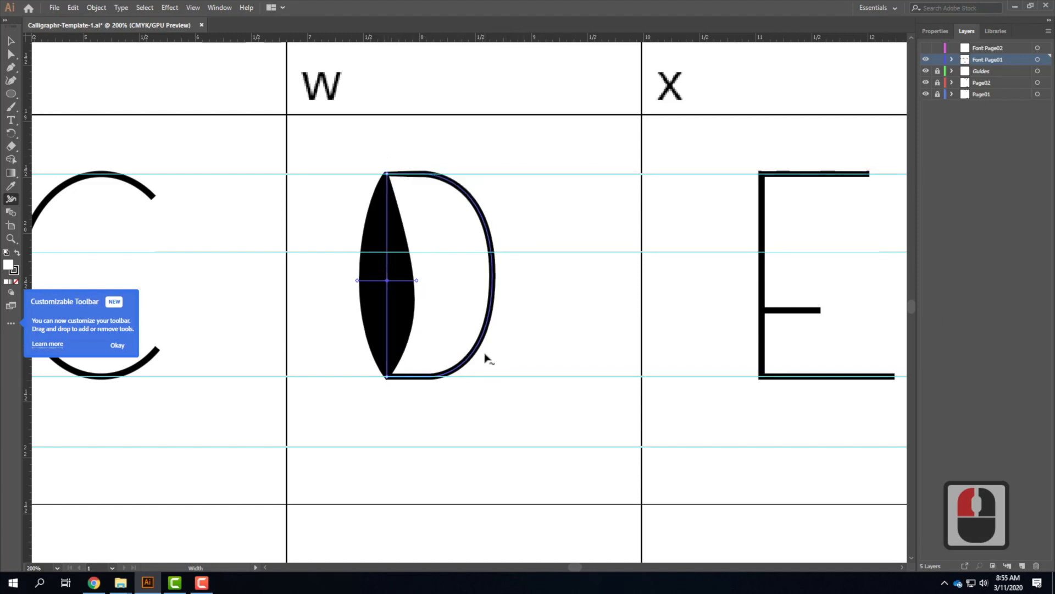
{"action": "key", "text": "ctrl+z"}
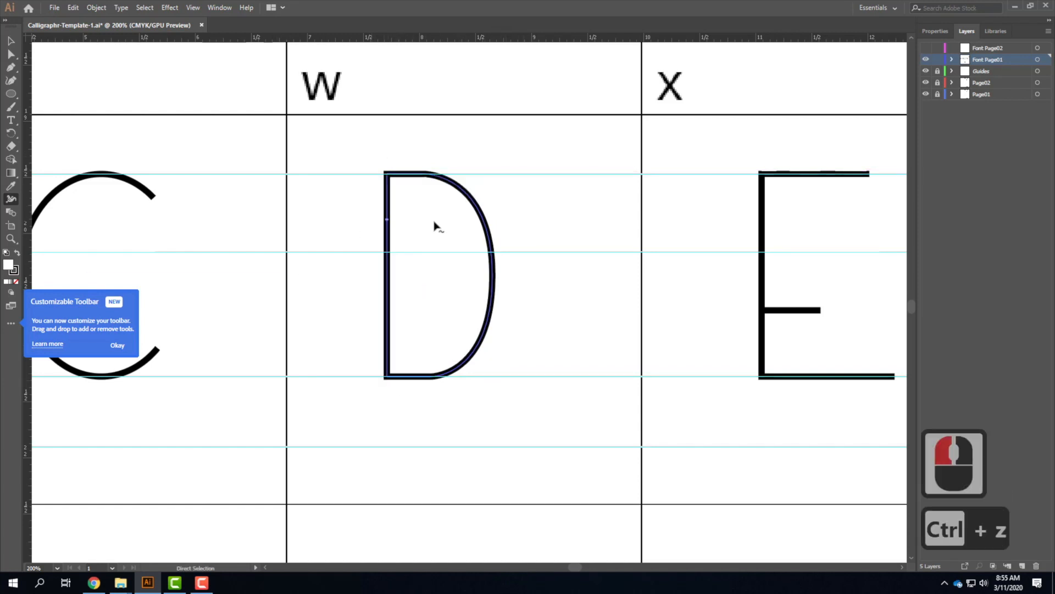
Select the D and widen its vertical stem slightly at the middle with the Width tool, to about 9.2 pt
{"action": "left_click", "coordinate": [935, 31]}
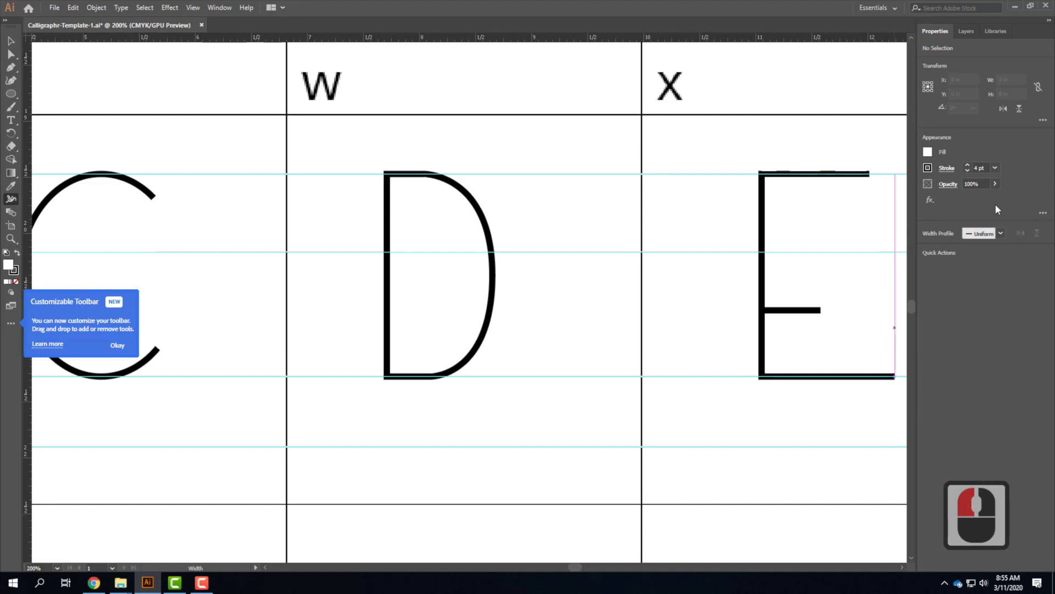
{"action": "left_click", "coordinate": [13, 41]}
{"action": "left_click", "coordinate": [385, 216]}
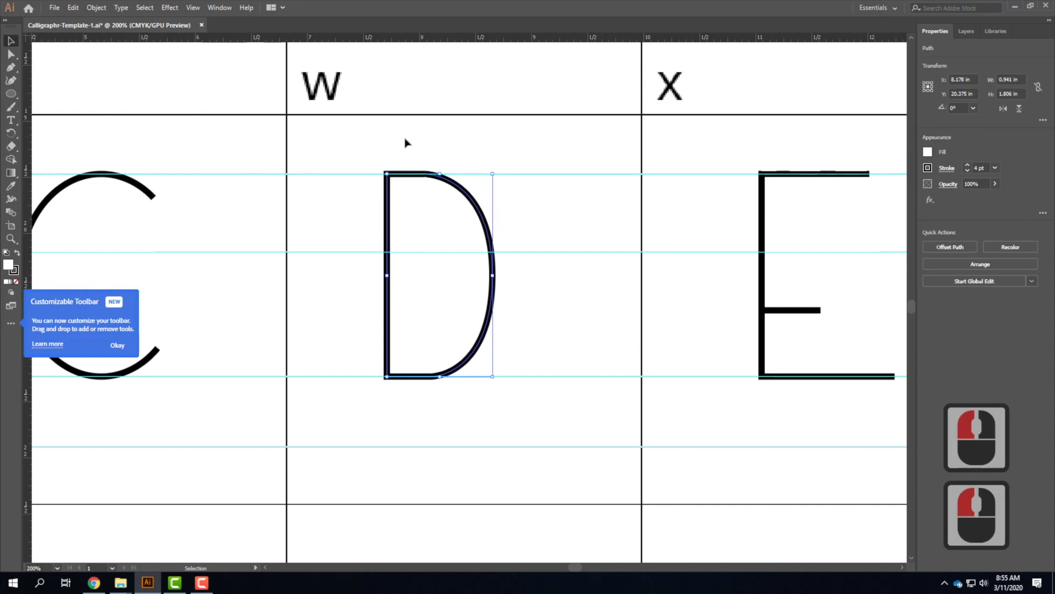
{"action": "left_click", "coordinate": [11, 198]}
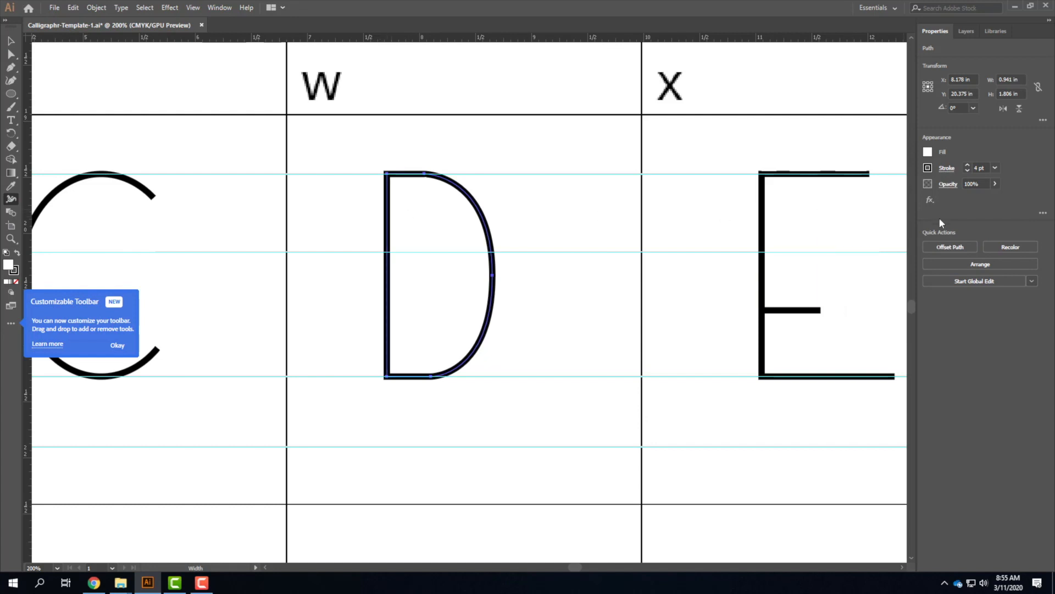
{"action": "left_click", "coordinate": [220, 8]}
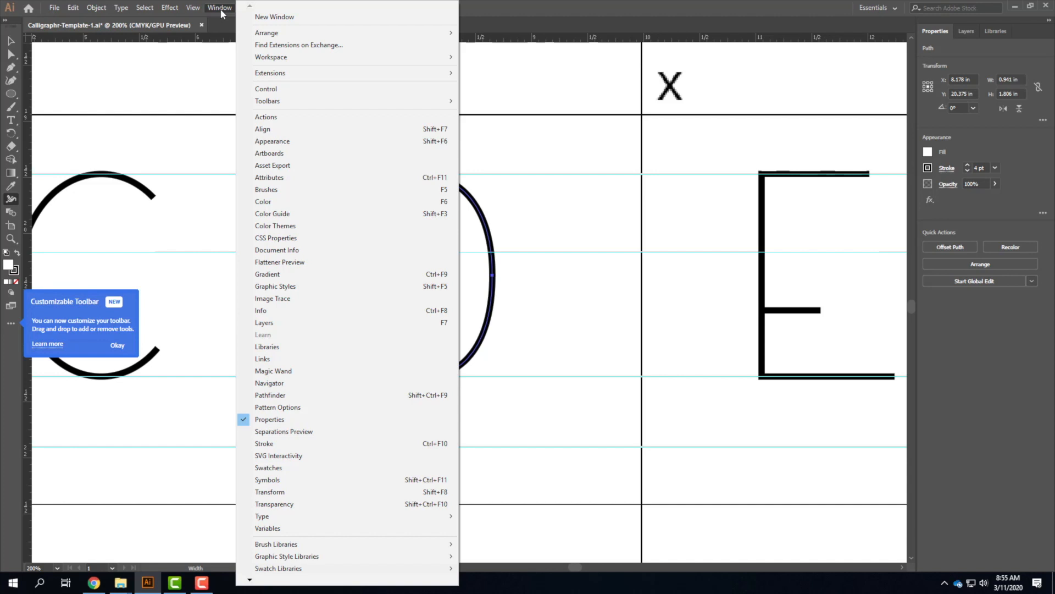
{"action": "left_click", "coordinate": [220, 8]}
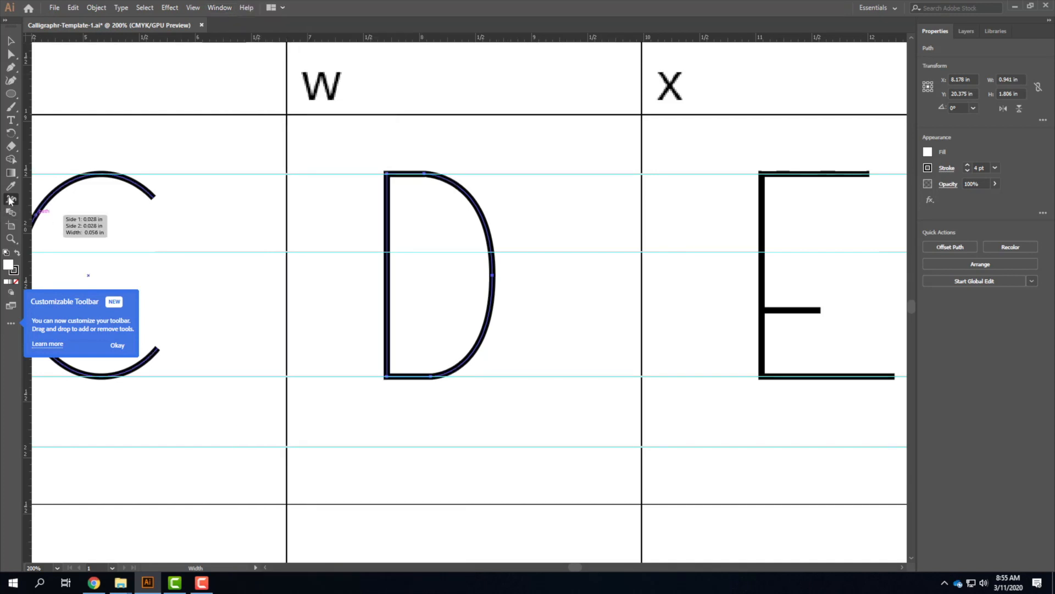
{"action": "left_click", "coordinate": [386, 282]}
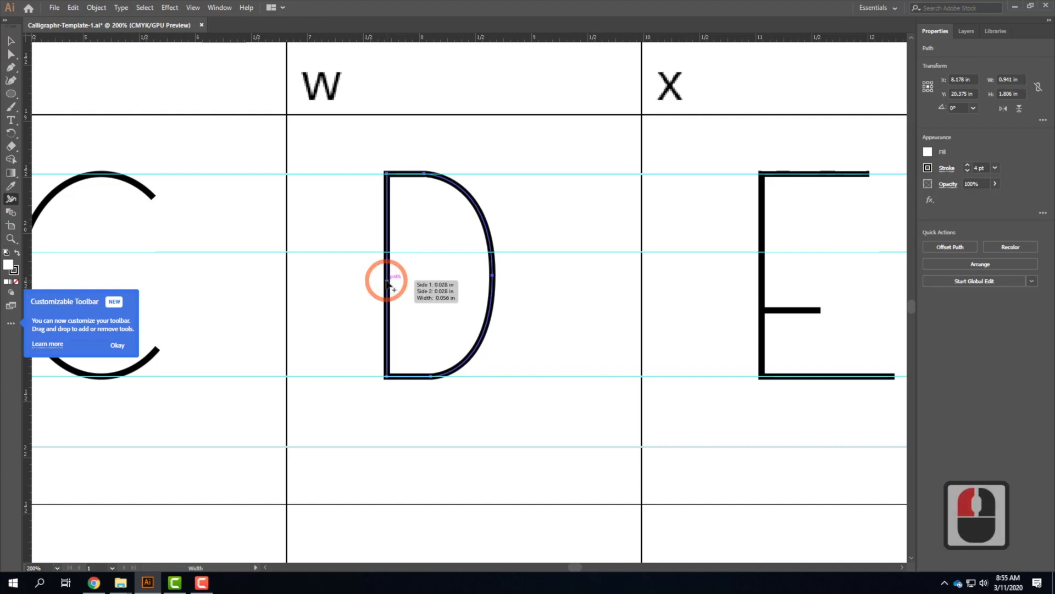
{"action": "left_click_drag", "start_coordinate": [387, 281], "coordinate": [396, 284]}
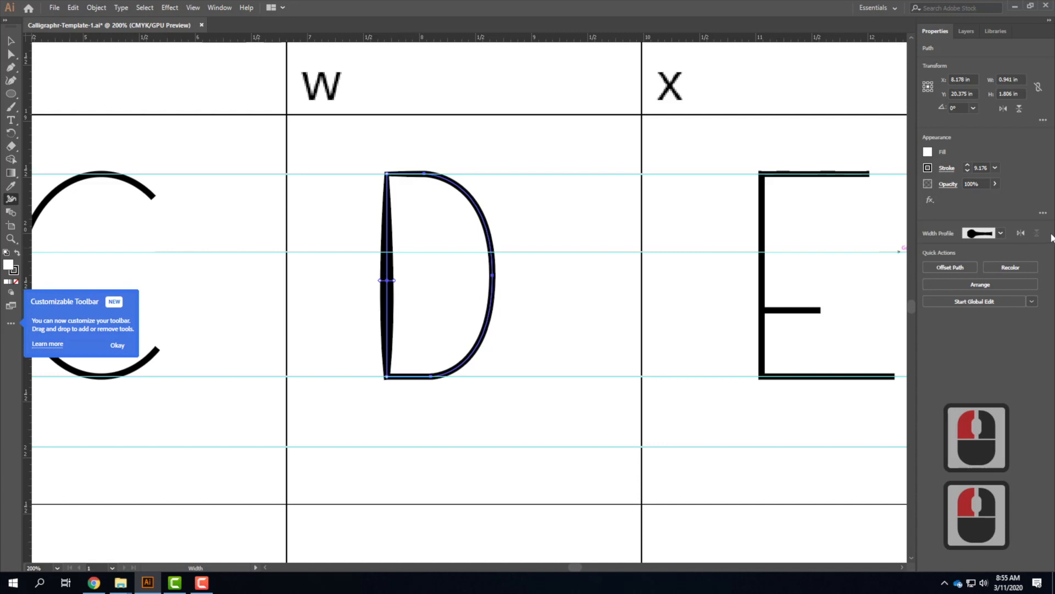
Try the teardrop, lens, double-bulge and hexagonal width profiles on the D's stroke
{"action": "left_click", "coordinate": [1000, 233]}
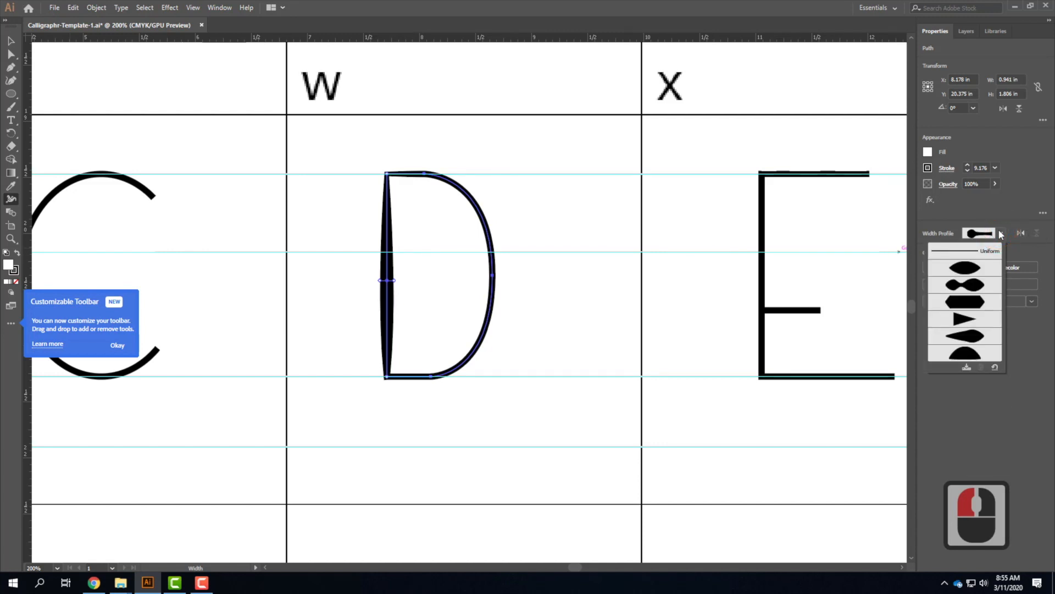
{"action": "left_click", "coordinate": [964, 338]}
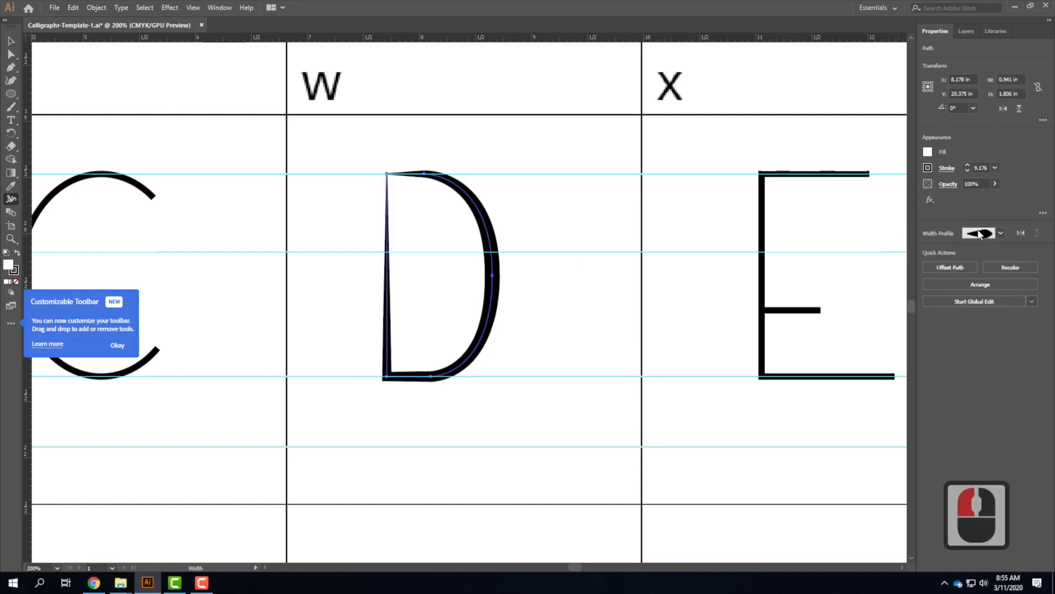
{"action": "left_click", "coordinate": [1000, 232]}
{"action": "left_click", "coordinate": [965, 267]}
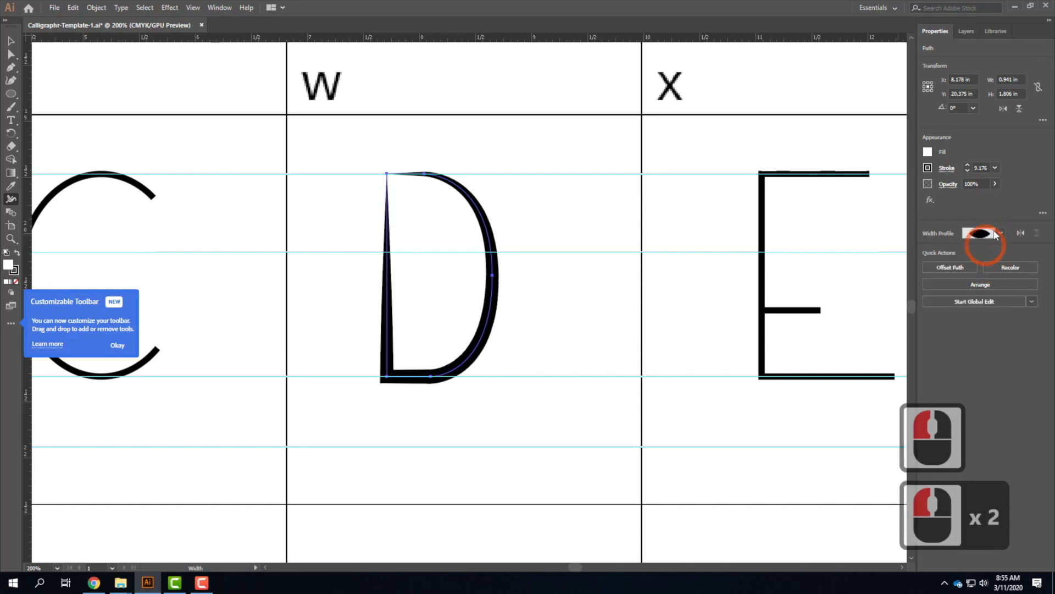
{"action": "left_click", "coordinate": [999, 233]}
{"action": "left_click", "coordinate": [983, 287]}
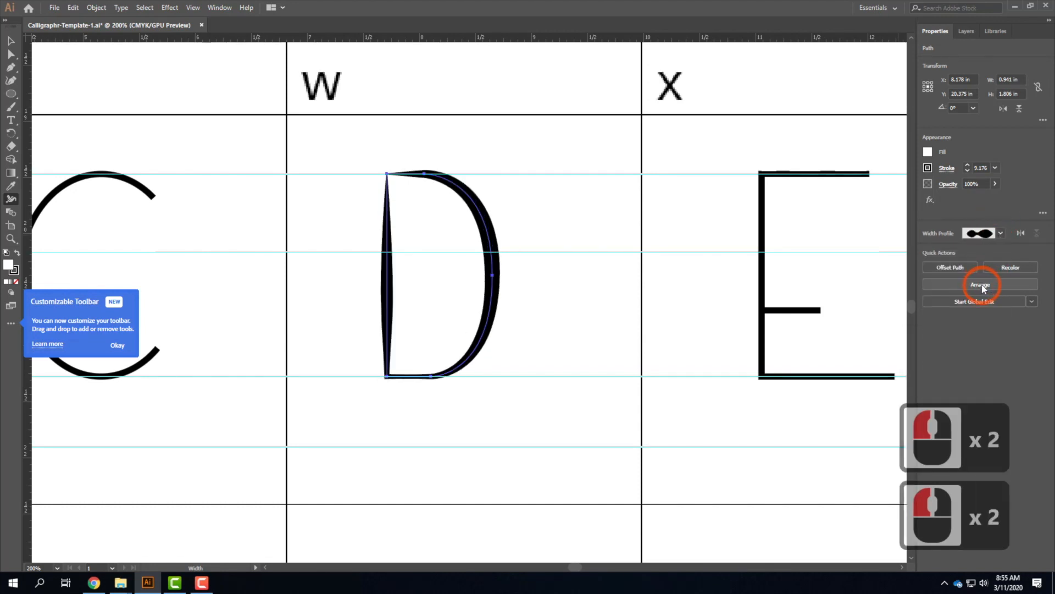
{"action": "left_click", "coordinate": [1000, 233]}
{"action": "left_click", "coordinate": [978, 307]}
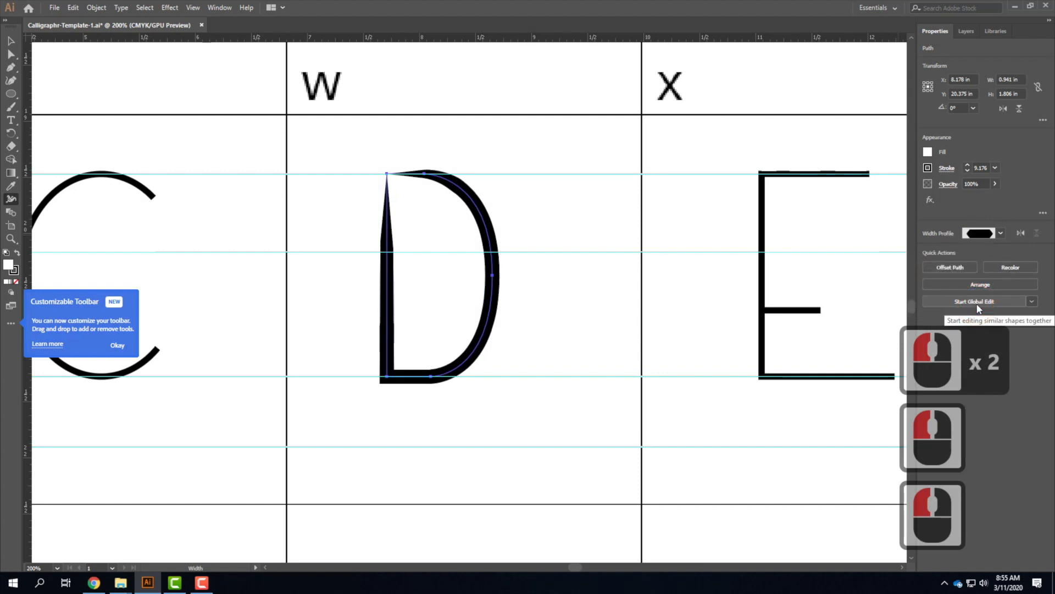
Apply the teardrop-shaped width profile to the D's stroke
{"action": "left_click", "coordinate": [1000, 233]}
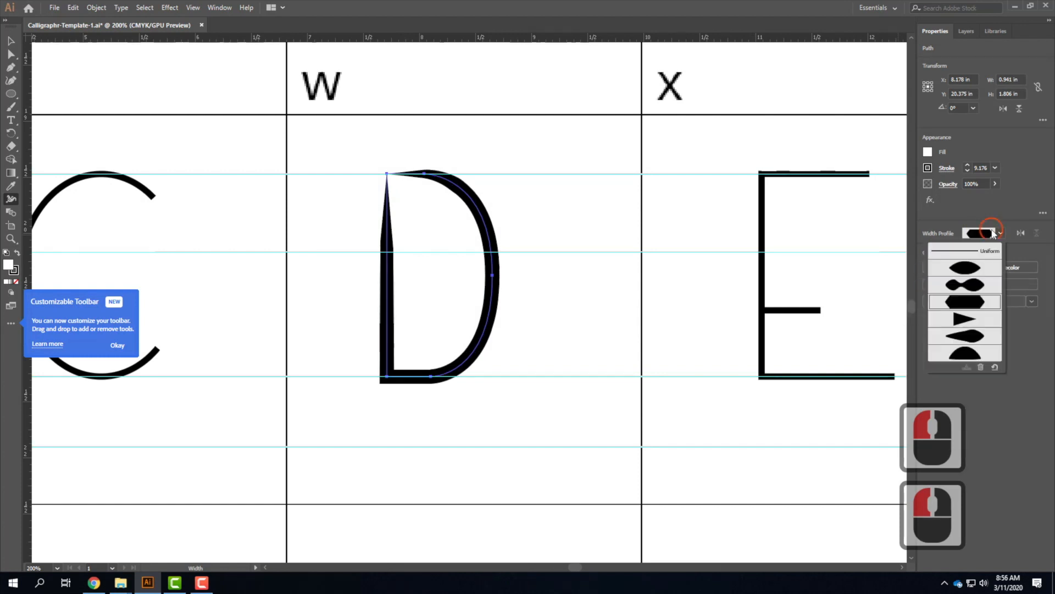
{"action": "left_click", "coordinate": [976, 329]}
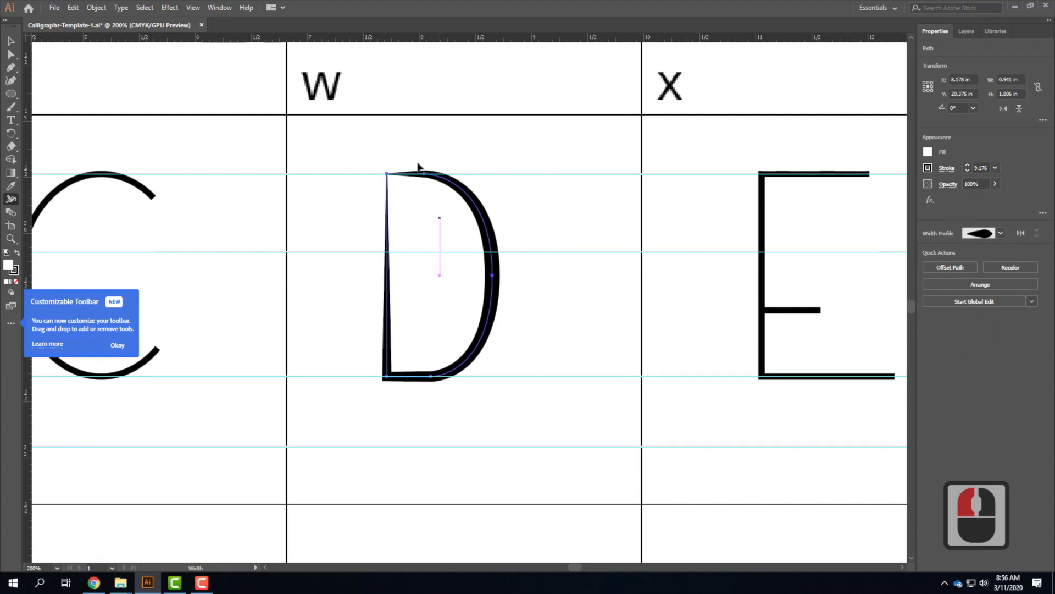
{"action": "scroll", "coordinate": [481, 306], "scroll_direction": "up", "scroll_amount": 2}
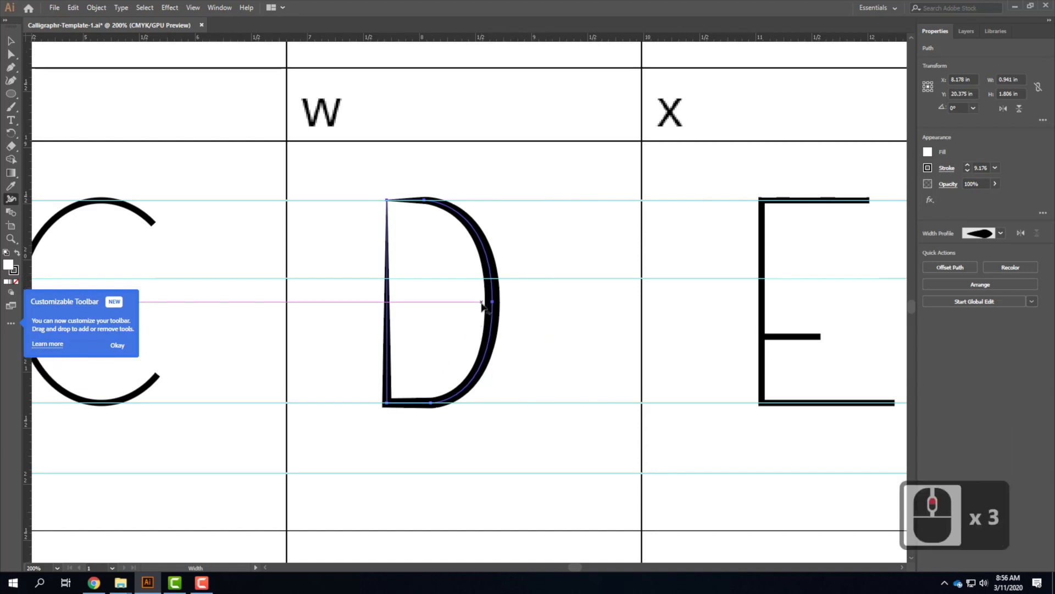
{"action": "scroll", "coordinate": [481, 306], "scroll_direction": "up", "scroll_amount": 4}
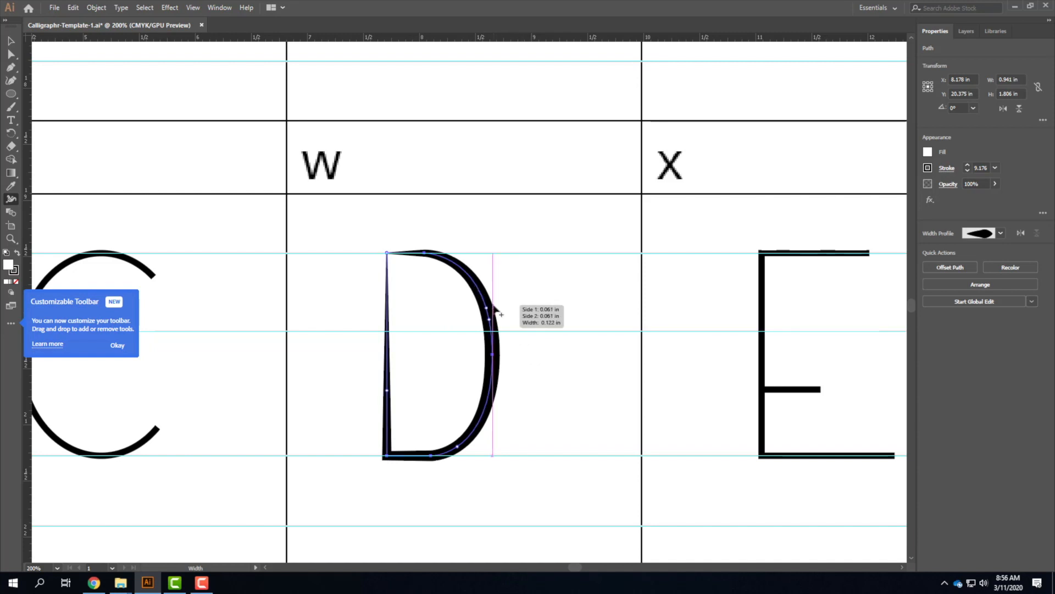
Select the anchor point at the apex of the letter A in the t cell with Direct Selection
{"action": "key", "text": "space"}
{"action": "left_click_drag", "start_coordinate": [788, 185], "coordinate": [261, 380]}
{"action": "left_click_drag", "start_coordinate": [630, 334], "coordinate": [223, 337]}
{"action": "left_click_drag", "start_coordinate": [697, 276], "coordinate": [280, 418]}
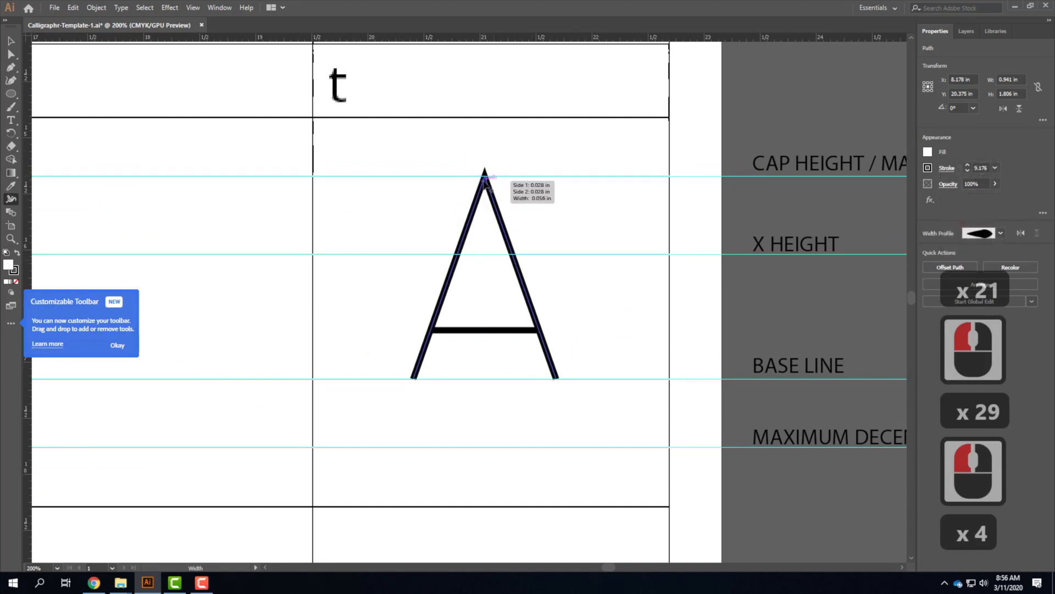
{"action": "key", "text": "ctrl"}
{"action": "key", "text": "ctrl+equal"}
{"action": "key", "text": "ctrl+equal"}
{"action": "key", "text": "ctrl+equal"}
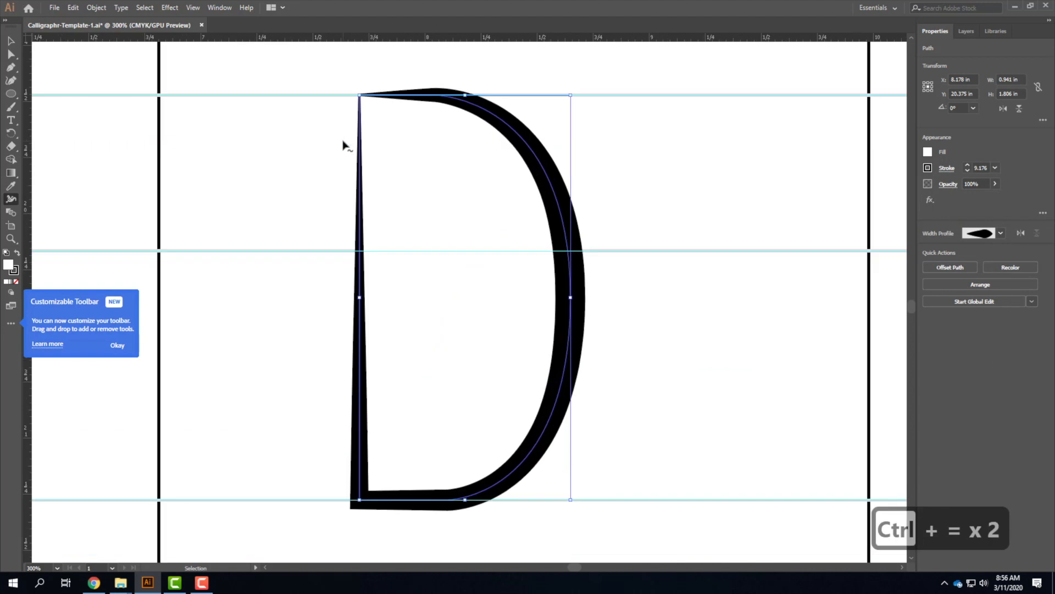
{"action": "left_click_drag", "start_coordinate": [524, 122], "coordinate": [253, 471]}
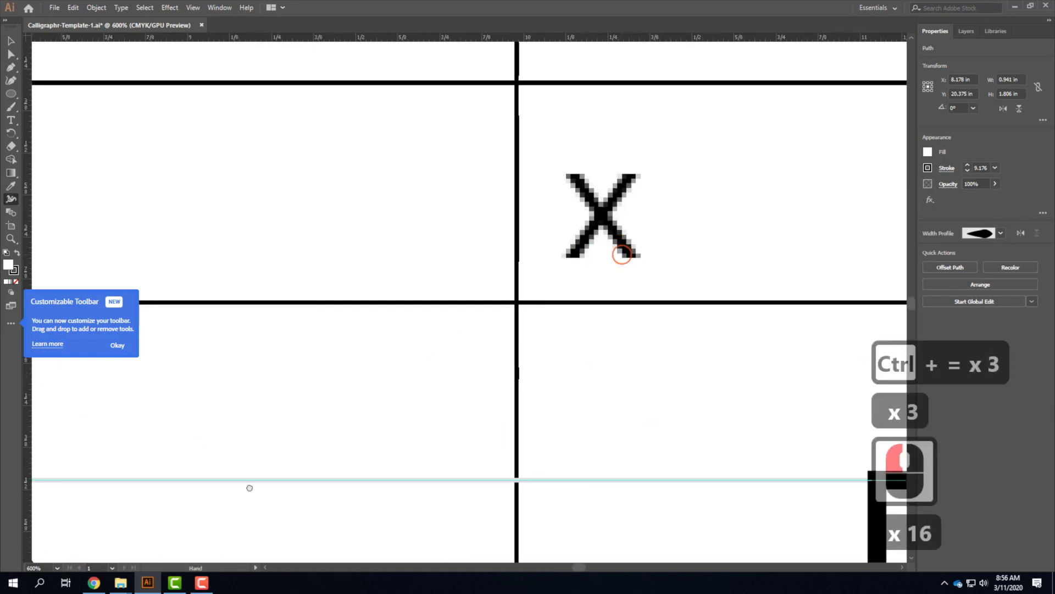
{"action": "left_click_drag", "start_coordinate": [660, 209], "coordinate": [268, 459]}
{"action": "left_click_drag", "start_coordinate": [781, 165], "coordinate": [55, 452]}
{"action": "left_click_drag", "start_coordinate": [682, 187], "coordinate": [95, 357]}
{"action": "left_click_drag", "start_coordinate": [631, 199], "coordinate": [2, 469]}
{"action": "left_click_drag", "start_coordinate": [595, 245], "coordinate": [158, 445]}
{"action": "left_click_drag", "start_coordinate": [624, 348], "coordinate": [1, 331]}
{"action": "left_click_drag", "start_coordinate": [550, 343], "coordinate": [158, 257]}
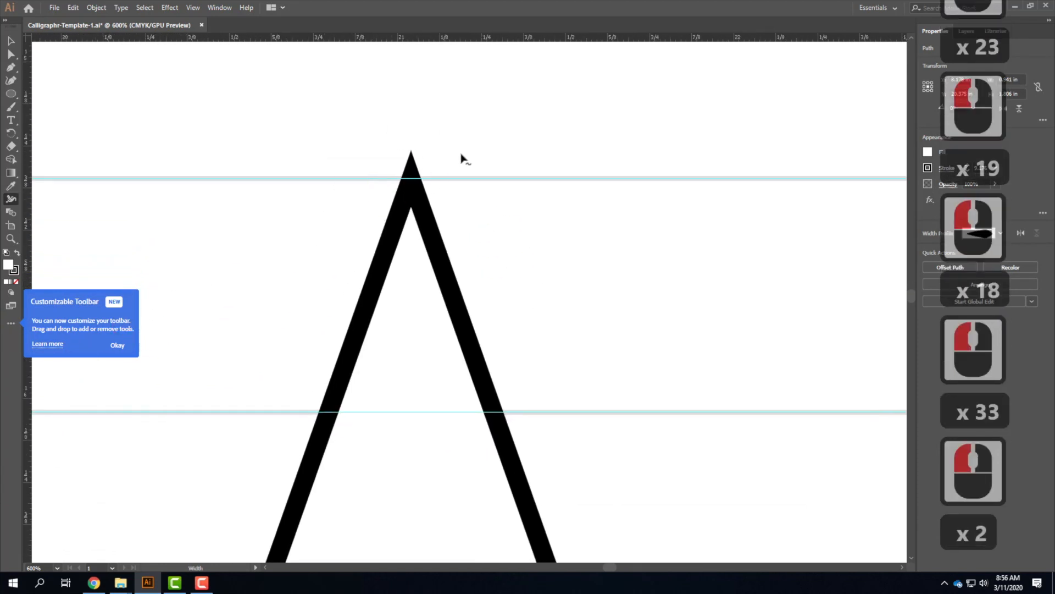
{"action": "left_click", "coordinate": [11, 54]}
{"action": "left_click", "coordinate": [409, 176]}
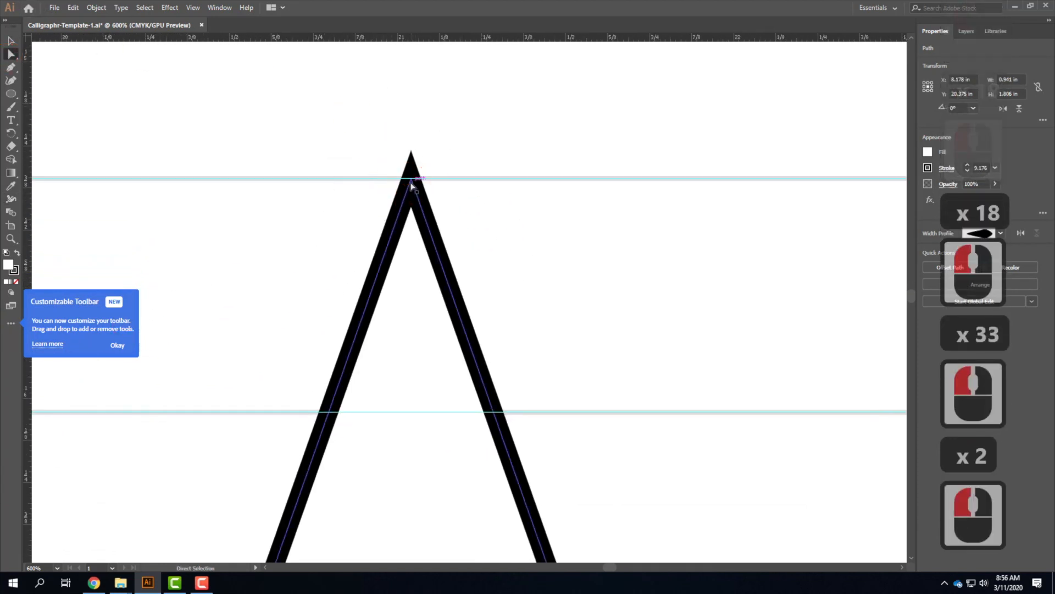
{"action": "left_click", "coordinate": [412, 179]}
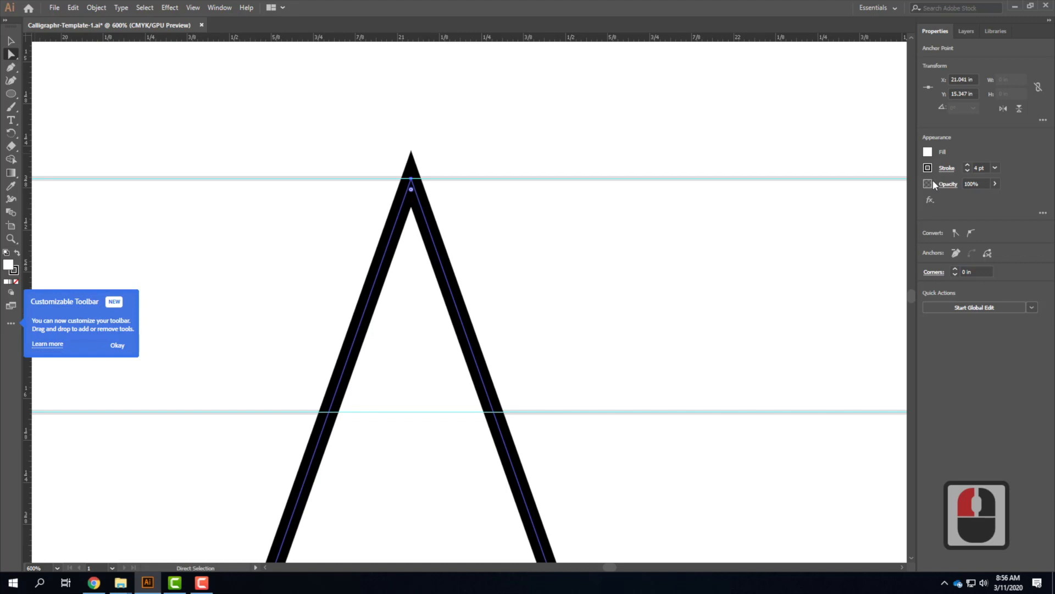
Try the chamfer corner style on the A's apex anchor, then return it to the round style
{"action": "left_click", "coordinate": [935, 272]}
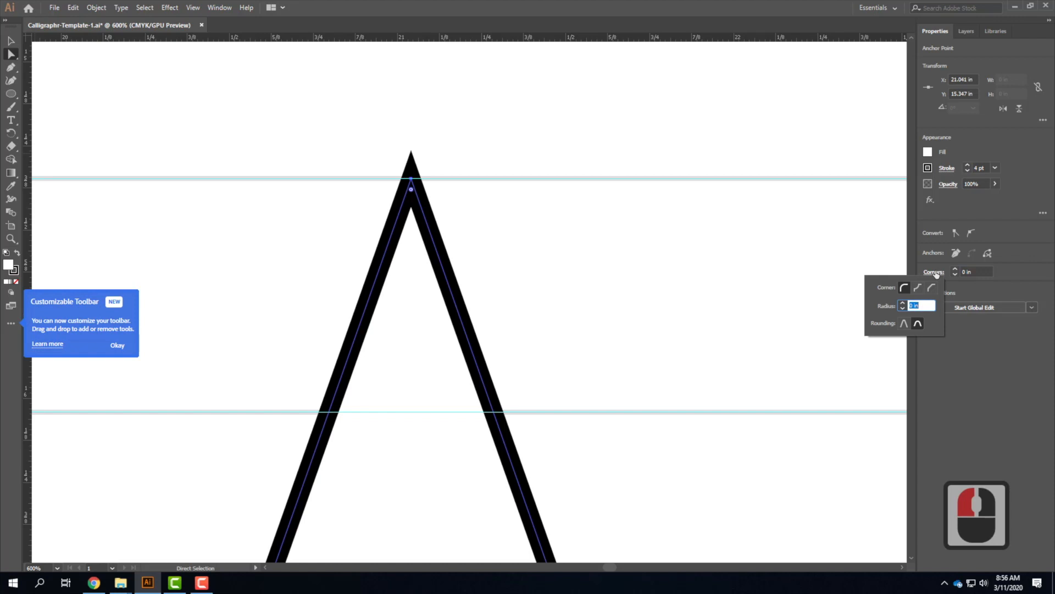
{"action": "left_click", "coordinate": [931, 287]}
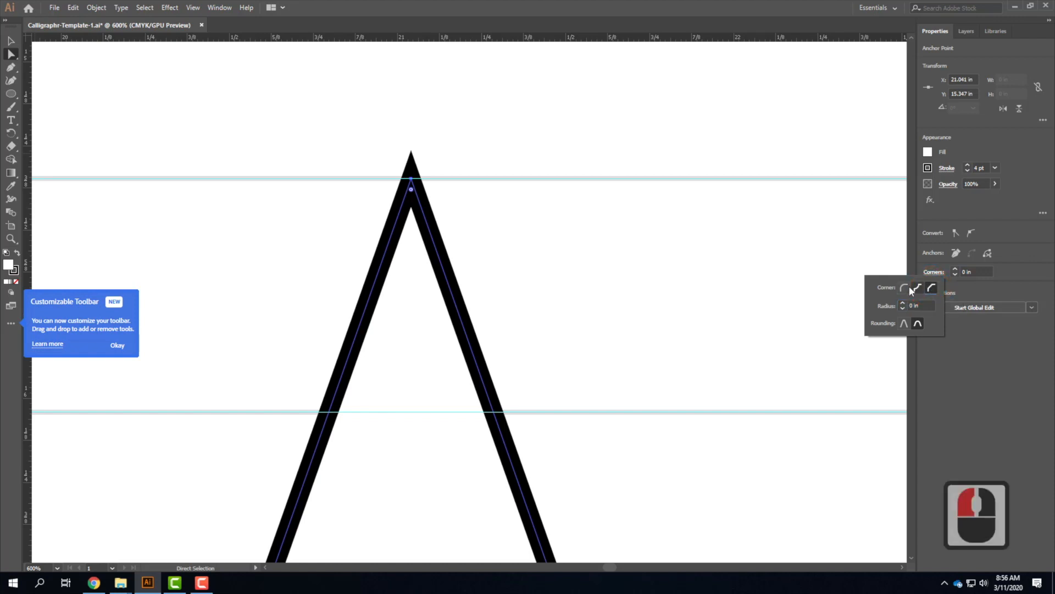
{"action": "left_click", "coordinate": [904, 287]}
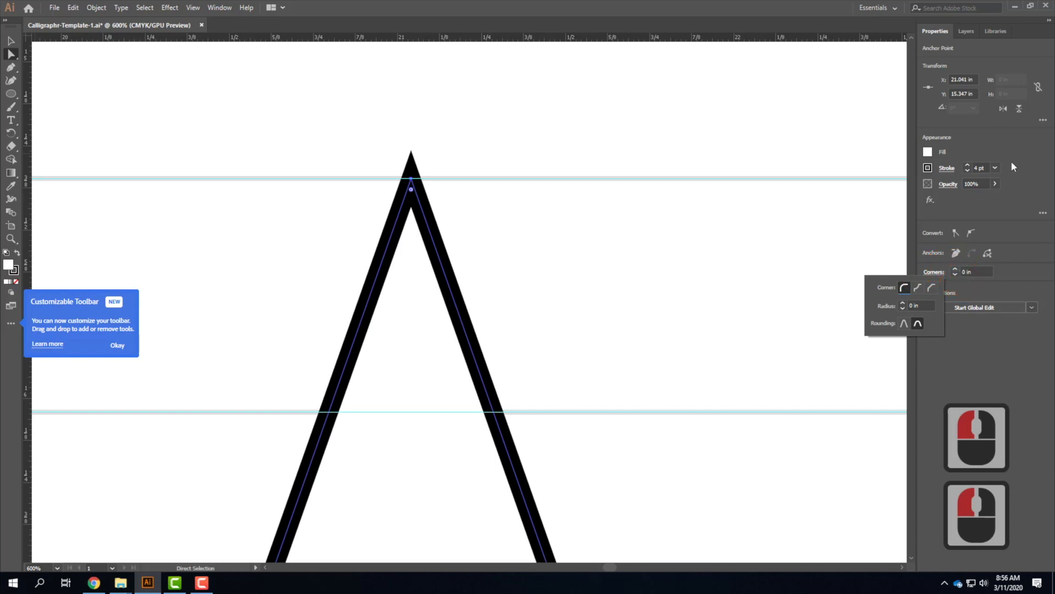
{"action": "left_click", "coordinate": [1048, 217]}
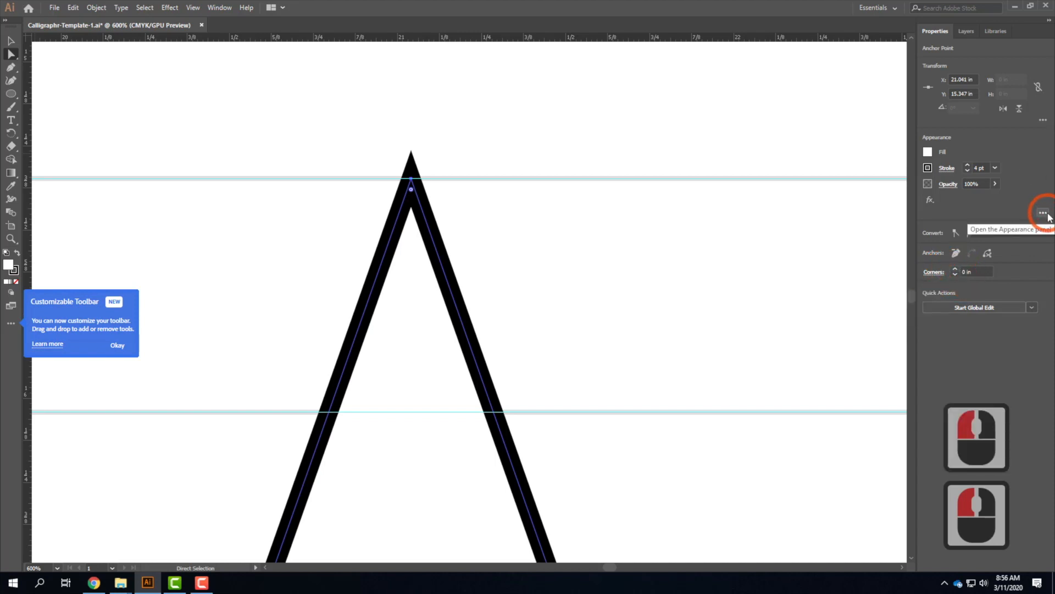
{"action": "left_click", "coordinate": [1045, 214]}
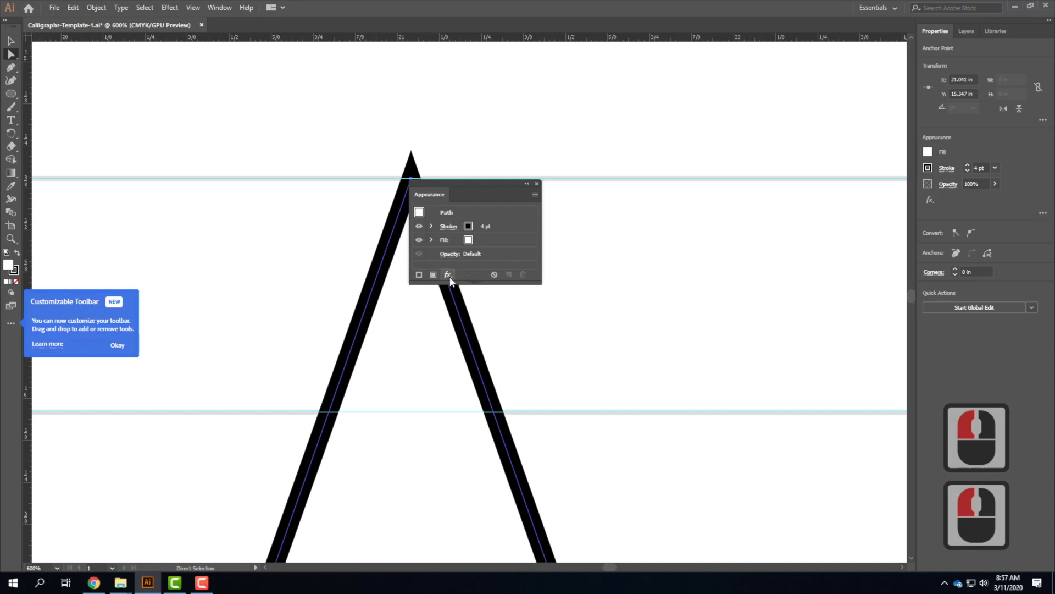
{"action": "left_click", "coordinate": [537, 183]}
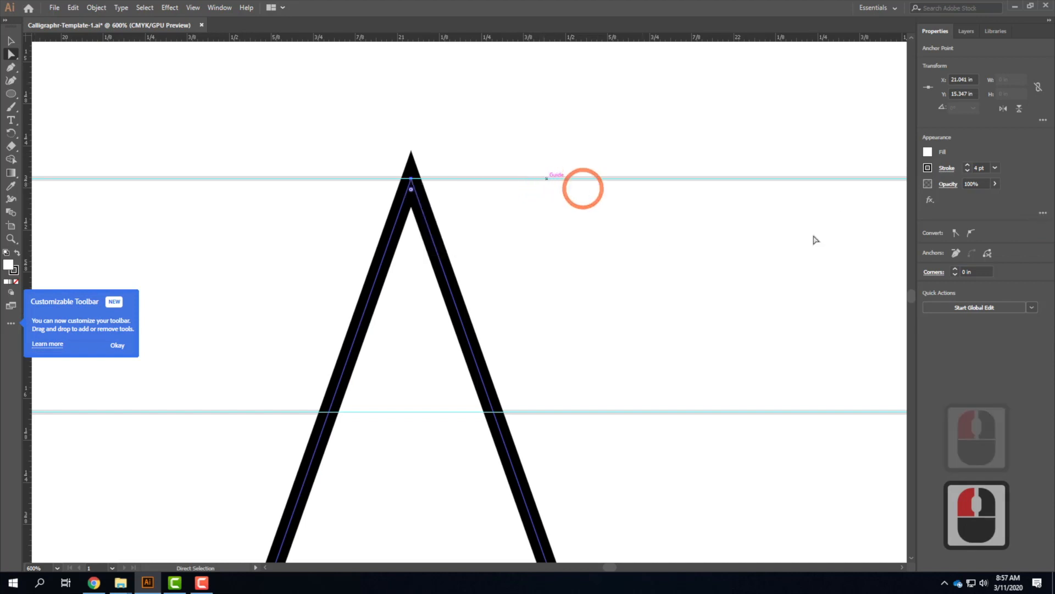
Compare the round, bevel and miter joins on the A's 4 pt stroke and keep the bevel join at its apex
{"action": "left_click", "coordinate": [948, 169]}
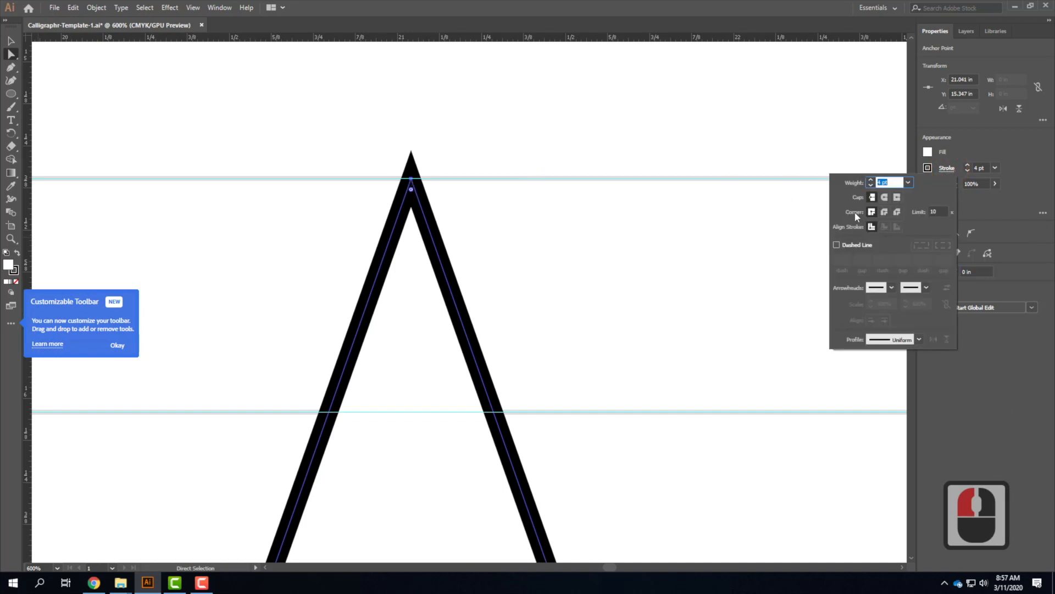
{"action": "left_click", "coordinate": [885, 213]}
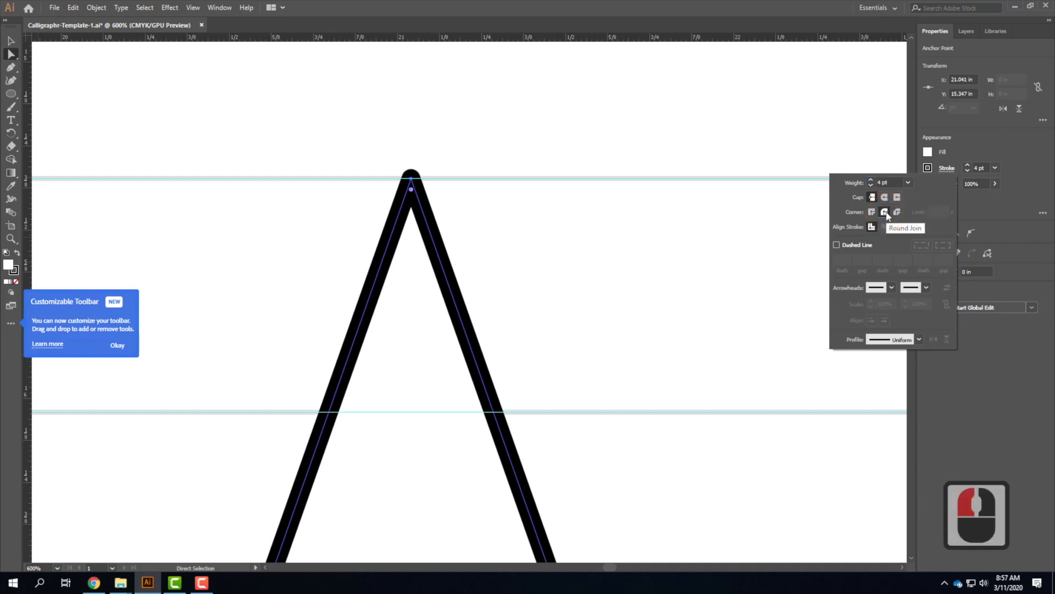
{"action": "left_click", "coordinate": [897, 212]}
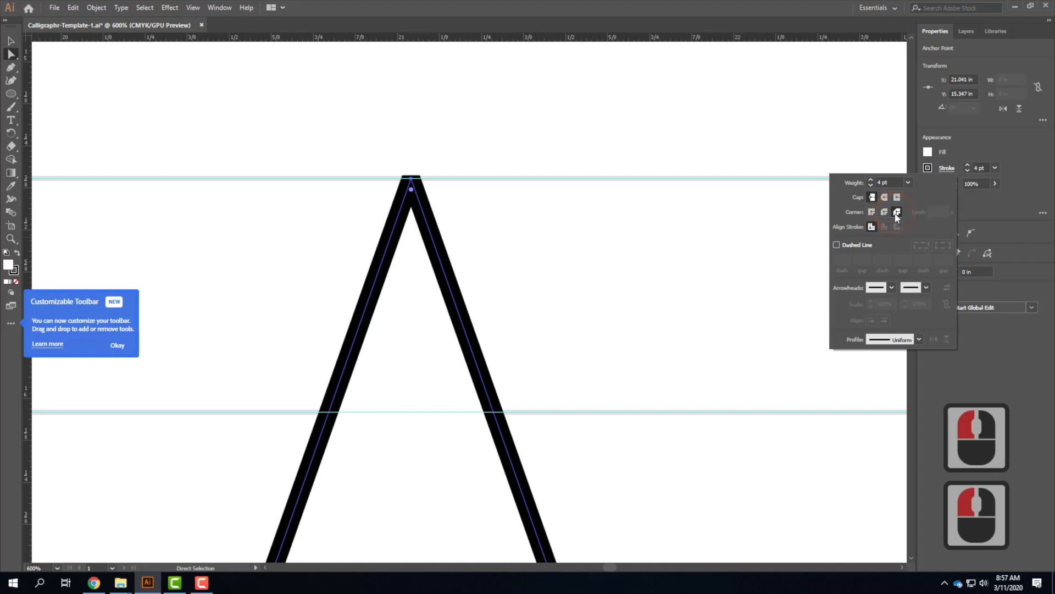
{"action": "left_click", "coordinate": [872, 212]}
{"action": "double_click", "coordinate": [897, 212]}
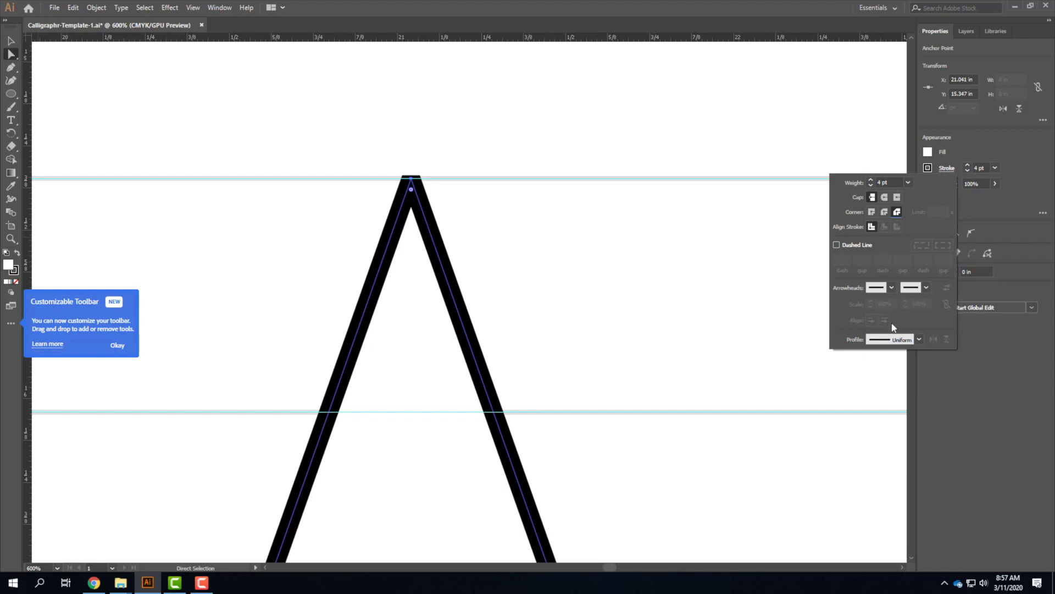
{"action": "left_click", "coordinate": [916, 341]}
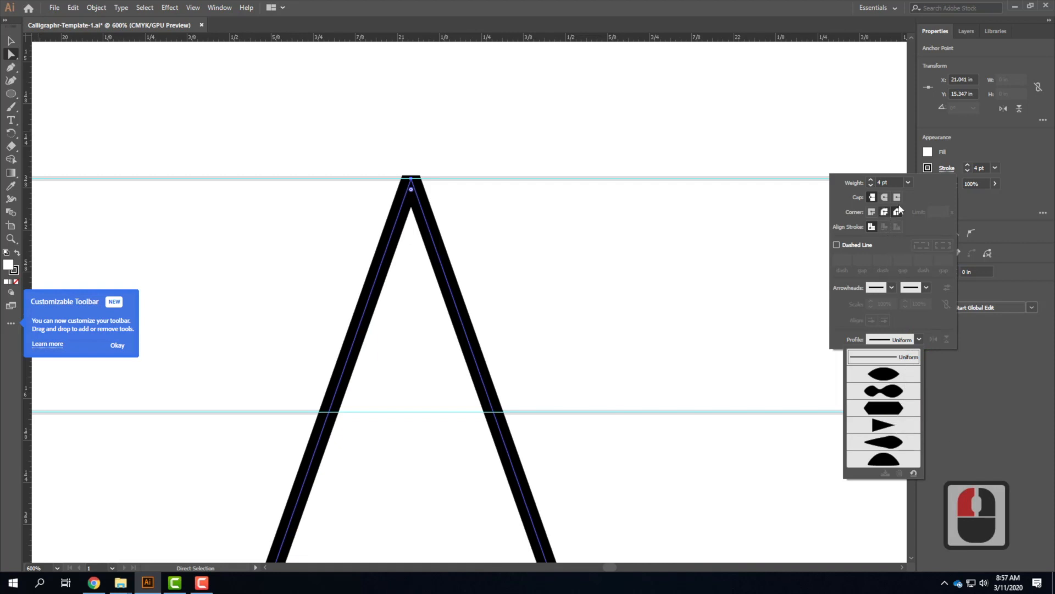
{"action": "left_click", "coordinate": [946, 169]}
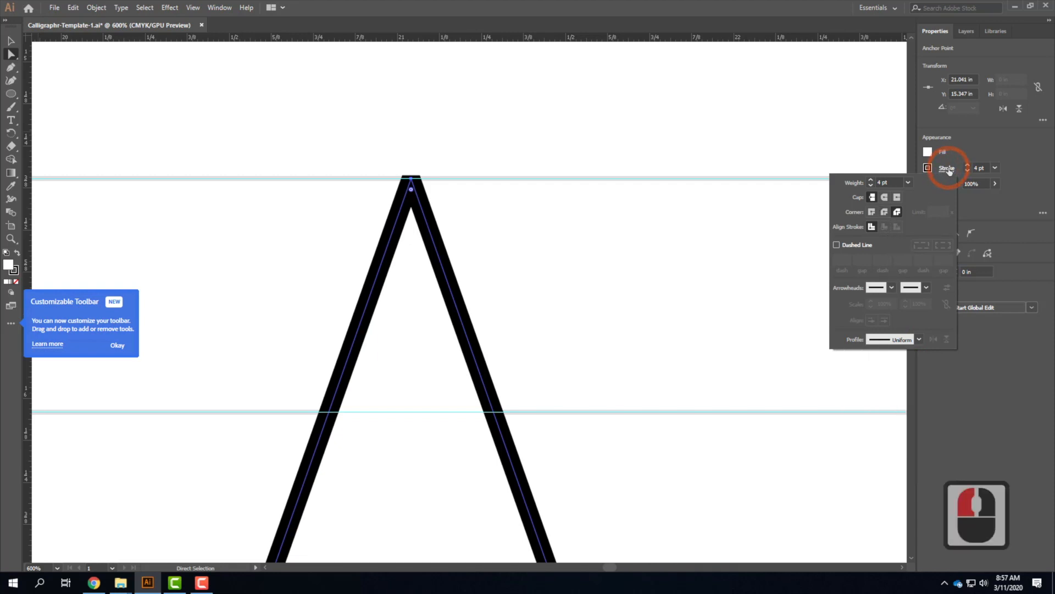